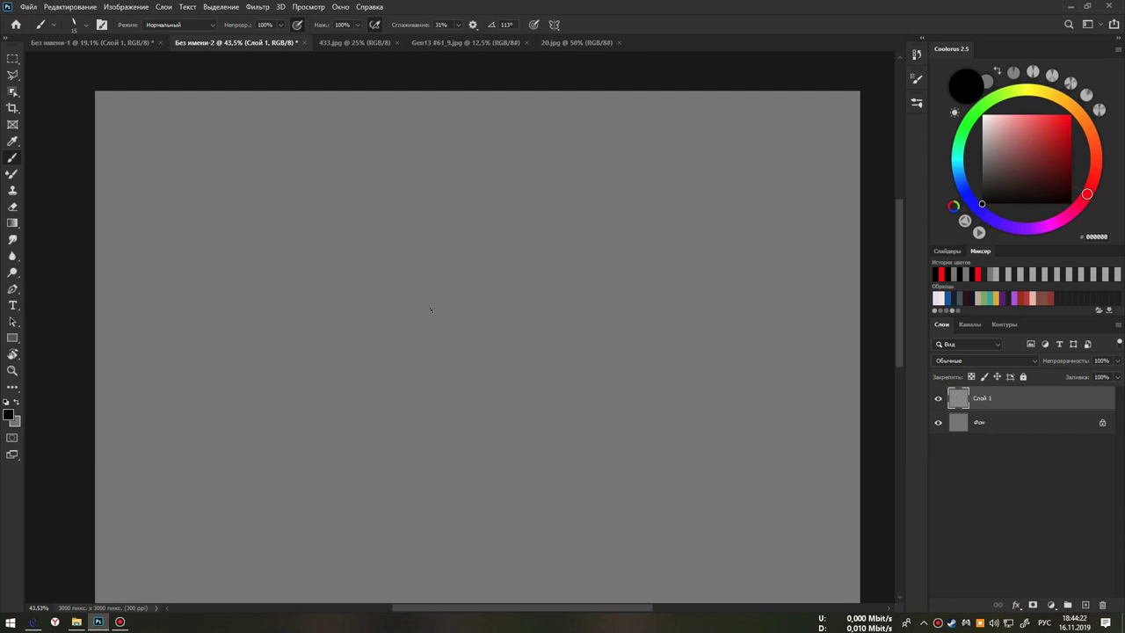
- Handwrite '1) Восприятие', erasing the miswritten end of the word
mouse_move(209, 171)
left_mouse_down()
mouse_move(210, 212)
mouse_move(250, 172)
mouse_move(264, 191)
mouse_move(310, 199)
mouse_move(316, 219)
mouse_move(360, 191)
mouse_move(459, 186)
left_mouse_up()
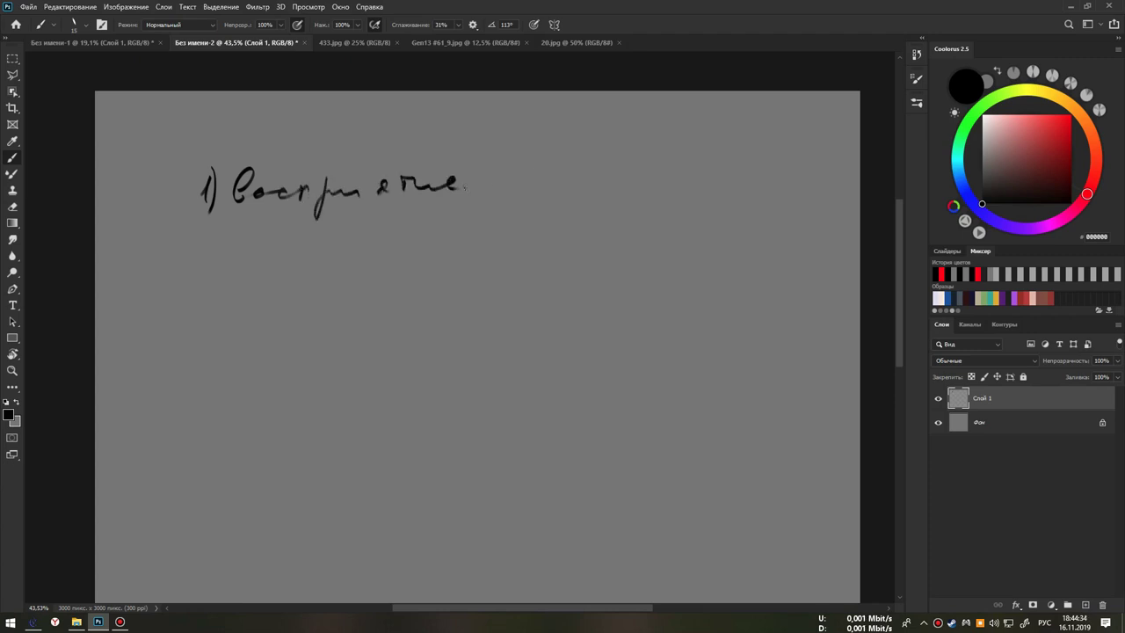
key("e")
mouse_move(452, 181)
left_mouse_down()
mouse_move(382, 188)
mouse_move(455, 179)
mouse_move(498, 191)
left_mouse_up()
key("e")
key("b")
- Draw an arrow to an empty rectangular frame and undo the stray dot inside it
left_click_drag(537, 138, 534, 215)
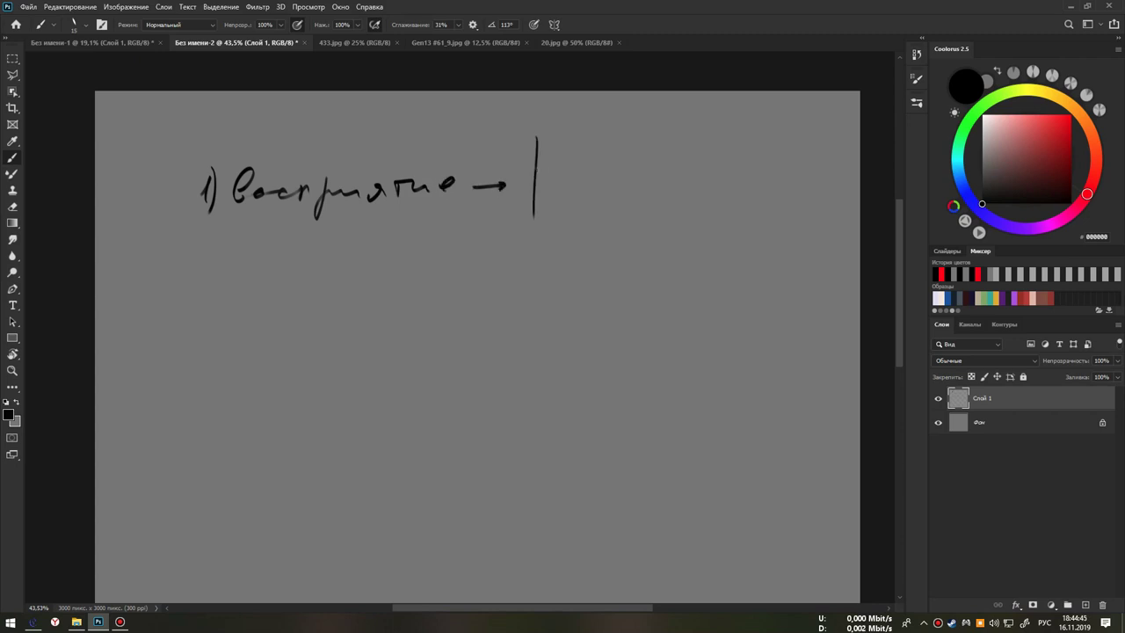
mouse_move(537, 137)
left_mouse_down()
mouse_move(642, 136)
mouse_move(642, 225)
left_mouse_up()
left_click_drag(534, 221, 642, 222)
left_click_drag(584, 173, 586, 173)
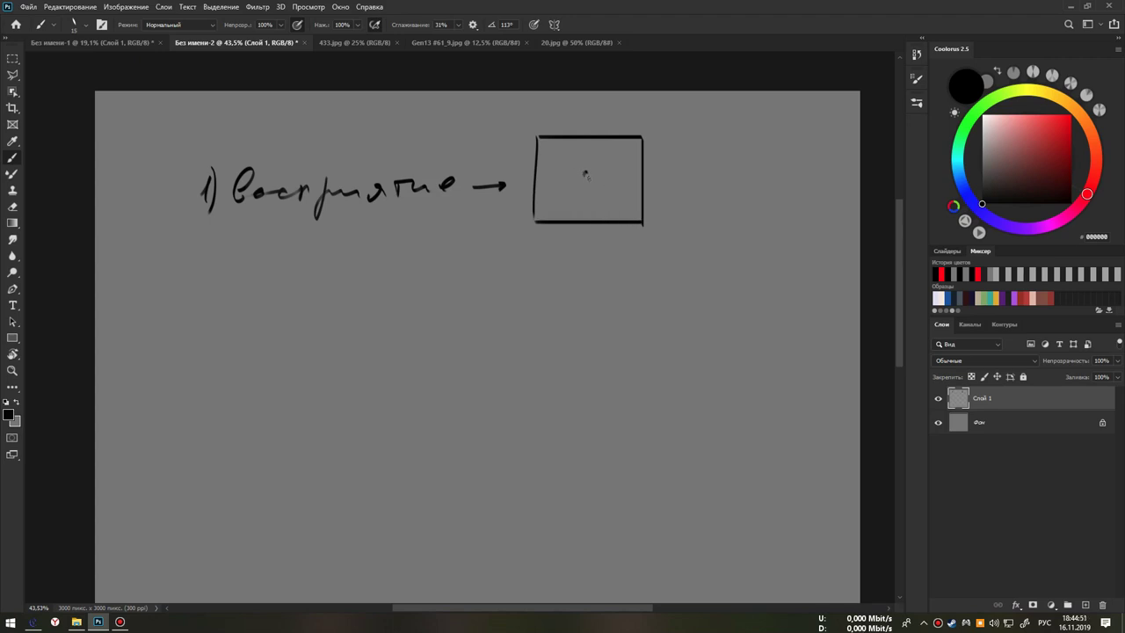
key("ctrl+z")
- Clear the trial peak, ellipse and dot-with-rays sketches from the first frame
mouse_move(555, 195)
left_mouse_down()
mouse_move(610, 195)
mouse_move(560, 195)
left_mouse_up()
key("ctrl+z")
key("ctrl+z")
key("ctrl+z")
mouse_move(594, 173)
left_mouse_down()
mouse_move(591, 195)
mouse_move(601, 178)
left_mouse_up()
key("ctrl+z")
left_click(560, 193)
left_click_drag(615, 180, 559, 185)
key("ctrl+z")
key("ctrl+z")
key("ctrl+z")
key("ctrl+z")
- Handwrite '2) контекст' below the first heading
left_click_drag(191, 256, 203, 281)
left_click_drag(202, 246, 204, 300)
mouse_move(234, 246)
left_mouse_down()
mouse_move(230, 282)
mouse_move(400, 274)
left_mouse_up()
left_click_drag(391, 256, 470, 273)
- Draw a wide frame with an arrow and a smaller tall frame beside it
left_click_drag(520, 231, 519, 283)
mouse_move(520, 230)
left_mouse_down()
mouse_move(634, 230)
mouse_move(629, 295)
left_mouse_up()
mouse_move(519, 232)
left_mouse_down()
mouse_move(520, 311)
mouse_move(631, 305)
left_mouse_up()
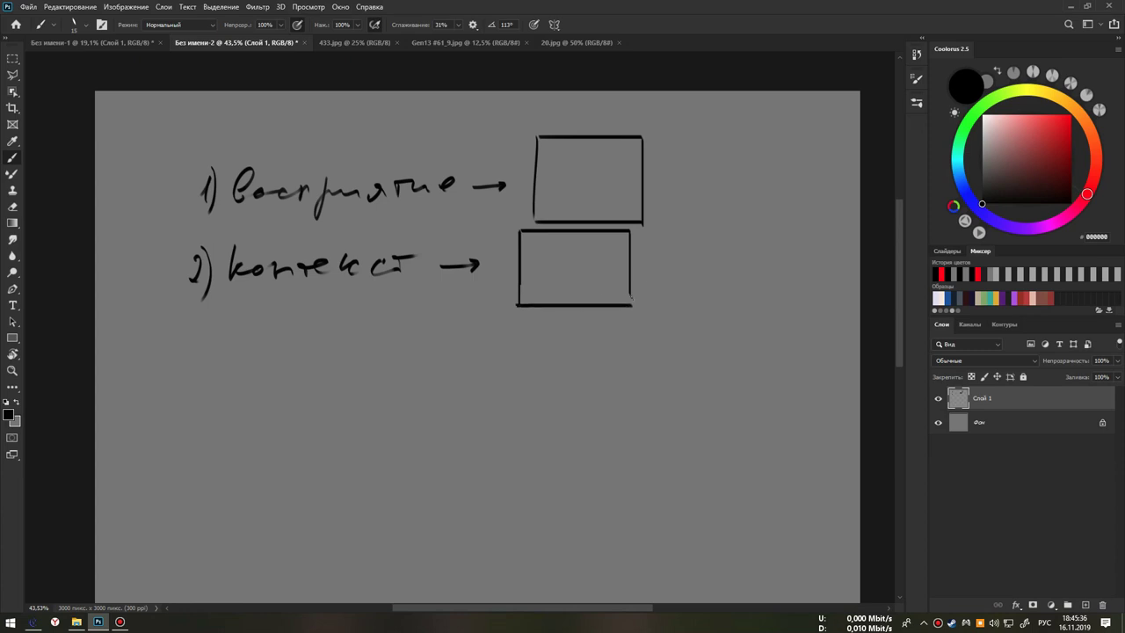
mouse_move(653, 234)
left_mouse_down()
mouse_move(652, 305)
mouse_move(686, 230)
mouse_move(704, 228)
mouse_move(699, 306)
left_mouse_up()
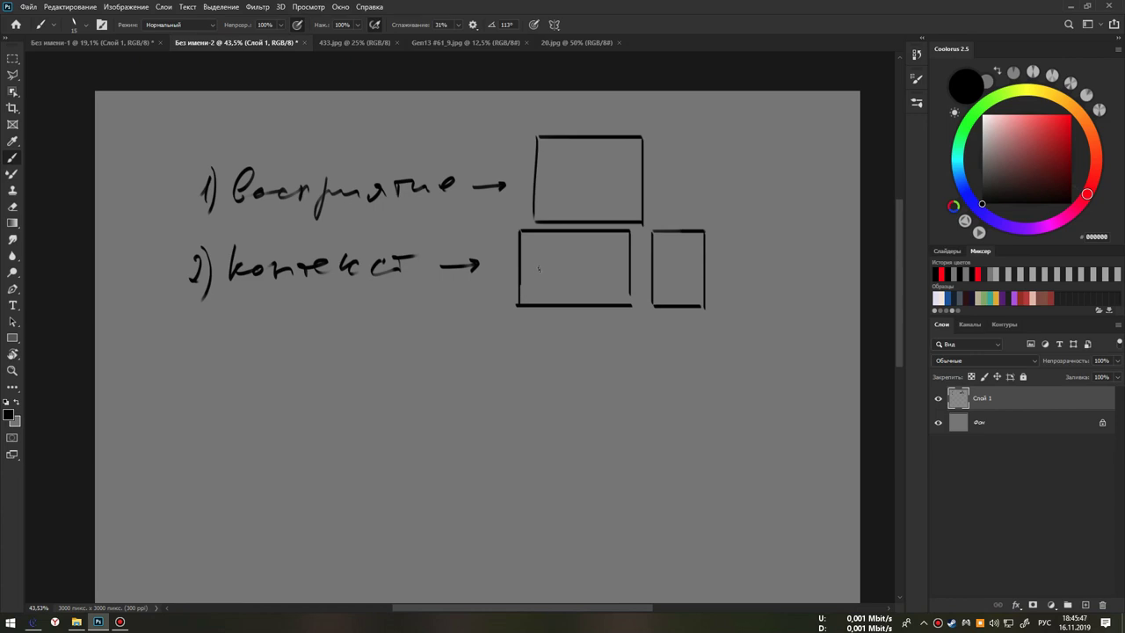
mouse_move(524, 272)
left_mouse_down()
mouse_move(584, 265)
mouse_move(575, 271)
mouse_move(567, 250)
mouse_move(578, 255)
left_mouse_up()
key("ctrl+z")
key("ctrl+z")
key("ctrl+z")
key("ctrl+z")
mouse_move(568, 251)
left_mouse_down()
mouse_move(570, 279)
mouse_move(577, 262)
mouse_move(602, 285)
left_mouse_up()
key("ctrl+z")
key("ctrl+z")
key("ctrl+z")
key("ctrl+z")
left_click_drag(523, 284, 628, 255)
key("ctrl+z")
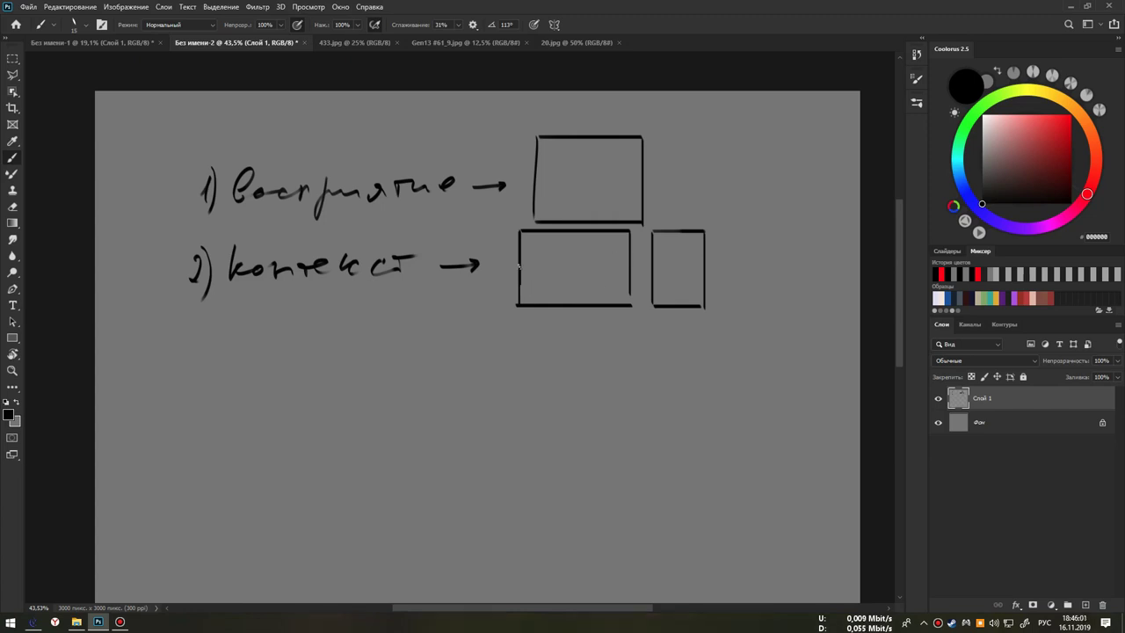
left_click_drag(521, 259, 618, 300)
key("ctrl+z")
mouse_move(524, 268)
left_mouse_down()
mouse_move(614, 269)
mouse_move(593, 274)
left_mouse_up()
key("ctrl+z")
key("ctrl+z")
mouse_move(540, 252)
left_mouse_down()
mouse_move(545, 281)
mouse_move(575, 269)
left_mouse_up()
left_click_drag(567, 262, 575, 269)
left_click_drag(550, 269, 573, 269)
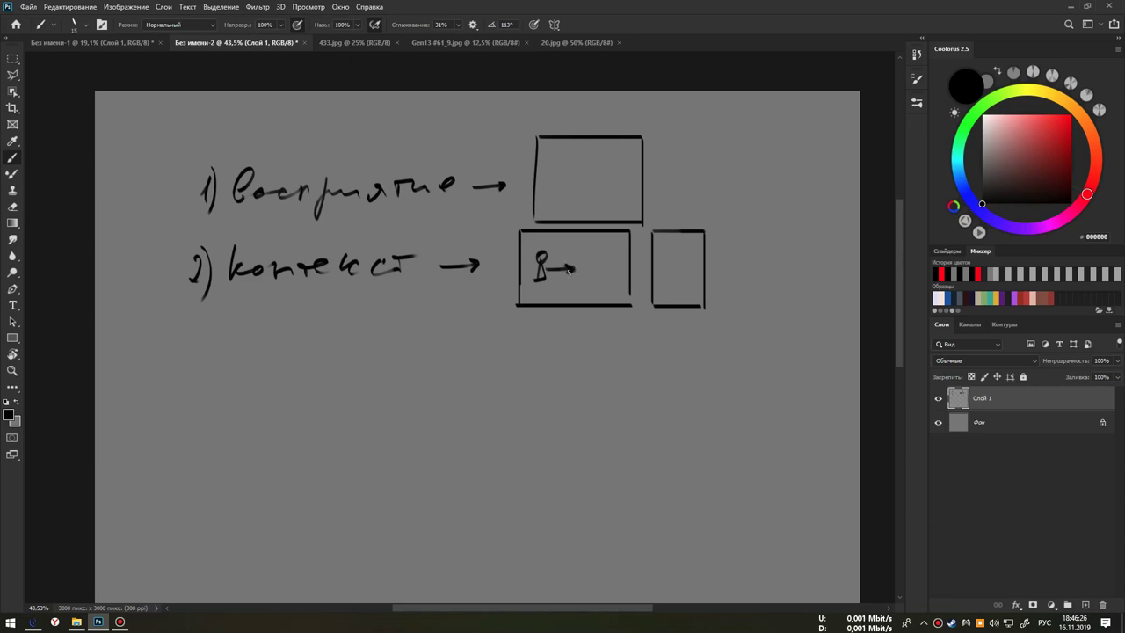
key("ctrl+z")
key("ctrl+z")
key("ctrl+z")
left_click_drag(620, 245, 583, 301)
left_click_drag(558, 272, 585, 271)
key("ctrl+z")
key("ctrl+z")
mouse_move(671, 257)
left_mouse_down()
mouse_move(685, 248)
mouse_move(660, 303)
mouse_move(695, 294)
mouse_move(673, 281)
mouse_move(689, 302)
mouse_move(661, 304)
mouse_move(685, 282)
left_mouse_up()
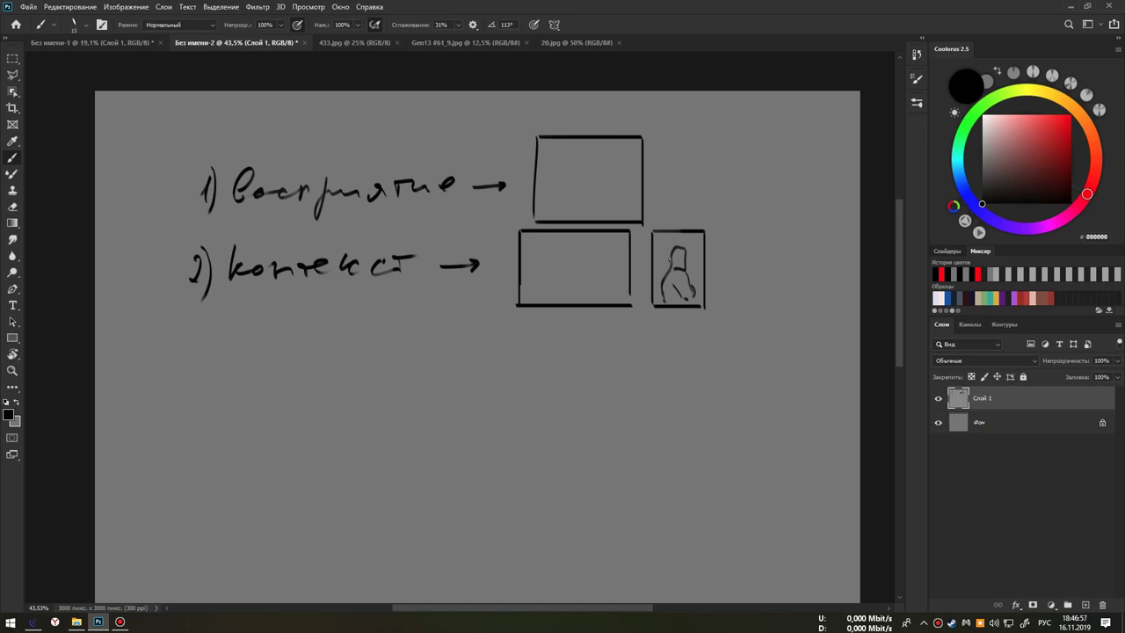
key("ctrl+z")
key("ctrl+z")
key("ctrl+z")
key("ctrl+z")
- Sketch and undo trial lines and an arrow inside the wide frame
left_click_drag(522, 250, 620, 250)
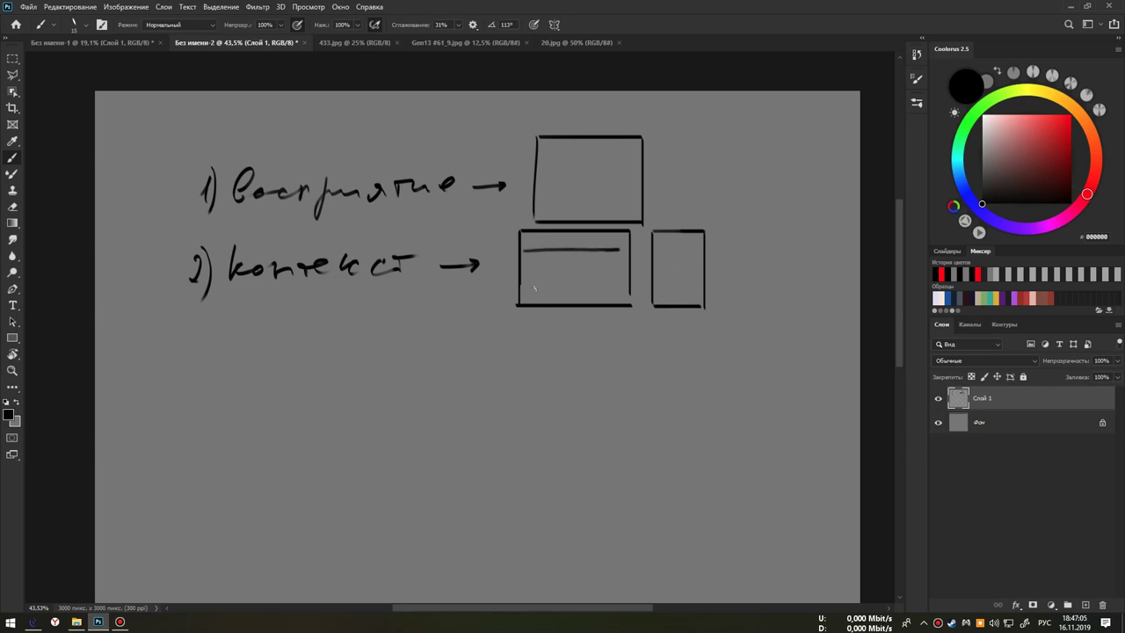
left_click_drag(521, 286, 627, 286)
key("ctrl+z")
key("ctrl+z")
mouse_move(570, 272)
left_mouse_down()
mouse_move(573, 245)
mouse_move(587, 281)
left_mouse_up()
key("ctrl+z")
left_click_drag(524, 250, 615, 249)
left_click_drag(532, 281, 599, 283)
key("ctrl+z")
key("ctrl+z")
- Handwrite '3) Худож. приёмы' below the second heading
left_click_drag(189, 342, 177, 373)
left_click_drag(200, 324, 207, 380)
left_click_drag(230, 322, 246, 360)
mouse_move(250, 343)
left_mouse_down()
mouse_move(234, 361)
mouse_move(250, 378)
mouse_move(291, 351)
mouse_move(274, 382)
left_mouse_up()
left_click_drag(302, 337, 304, 351)
mouse_move(327, 334)
left_mouse_down()
mouse_move(336, 352)
mouse_move(390, 330)
mouse_move(389, 350)
mouse_move(425, 357)
mouse_move(453, 339)
left_mouse_up()
mouse_move(460, 337)
left_mouse_down()
mouse_move(466, 348)
mouse_move(503, 335)
mouse_move(519, 377)
left_mouse_up()
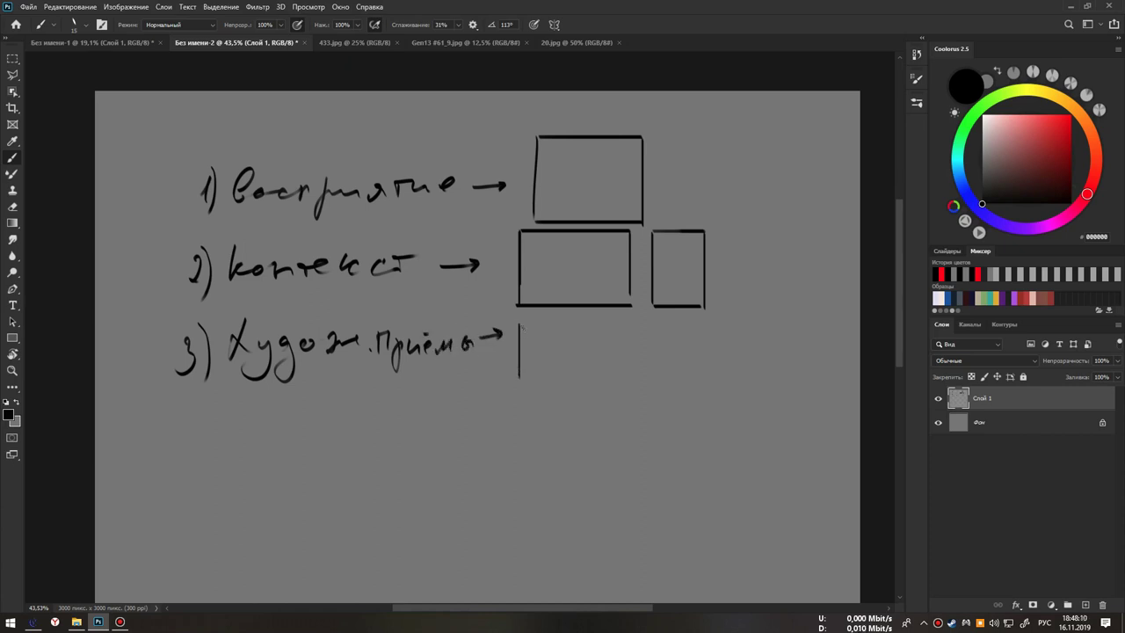
- Draw an empty third frame, removing the trial diagonals inside it
mouse_move(522, 326)
left_mouse_down()
mouse_move(637, 326)
mouse_move(636, 384)
left_mouse_up()
left_click_drag(514, 387, 634, 386)
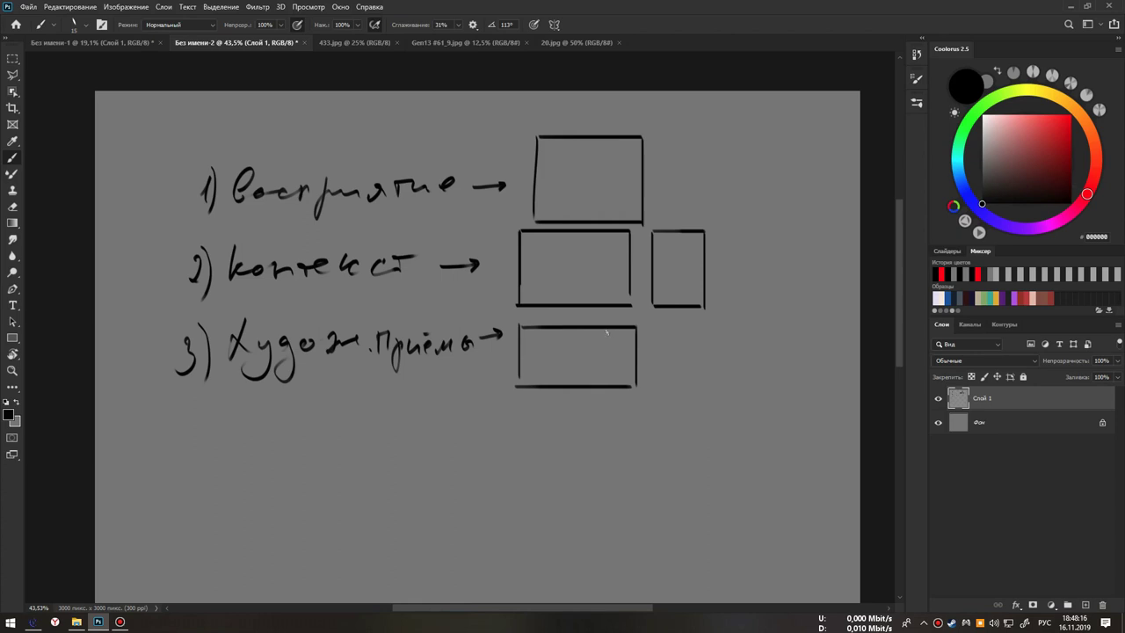
left_click_drag(611, 331, 566, 383)
left_click_drag(562, 332, 518, 371)
key("ctrl+z")
mouse_move(609, 376)
left_mouse_down()
mouse_move(584, 361)
mouse_move(540, 393)
left_mouse_up()
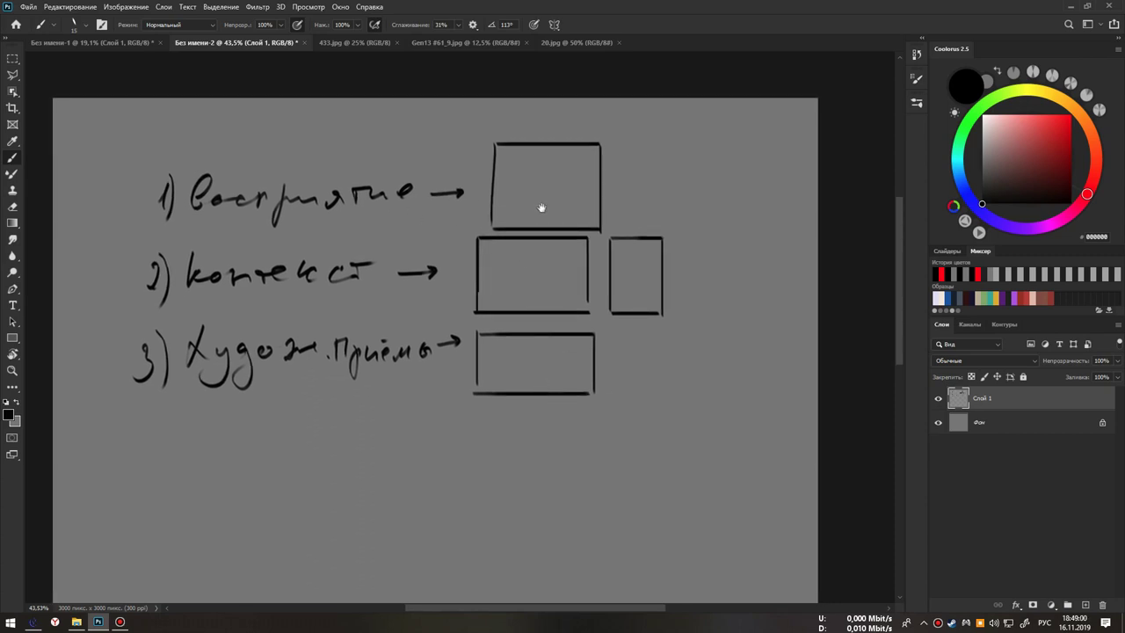
- Draw a tall curly brace left of the three headings, undoing a stray line in the top frame
left_click_drag(549, 199, 527, 213)
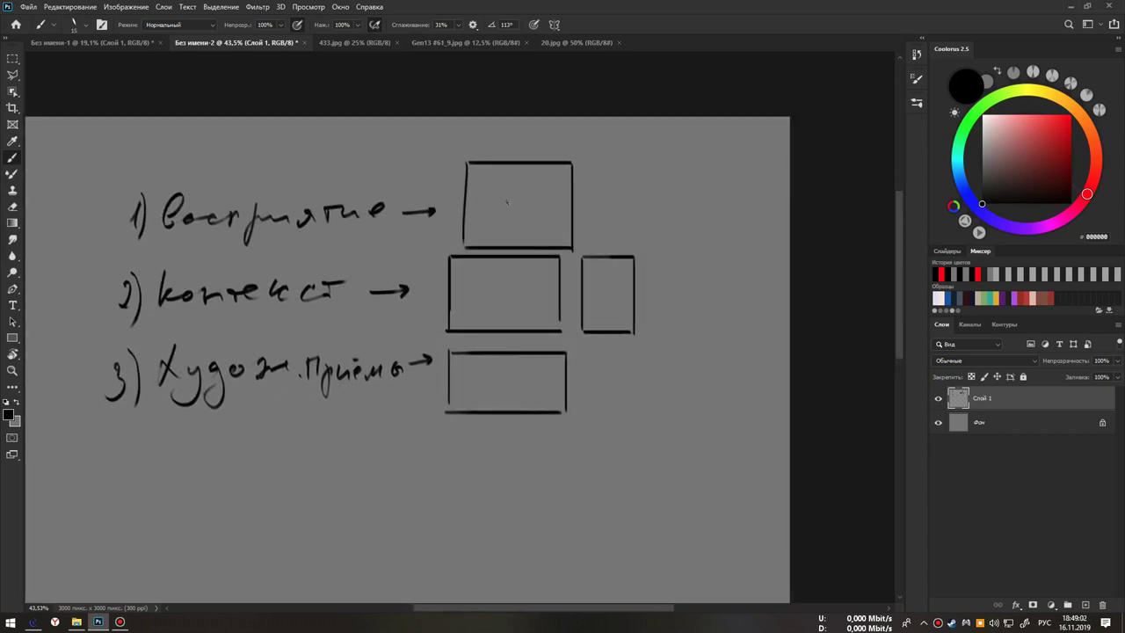
left_click_drag(506, 213, 531, 199)
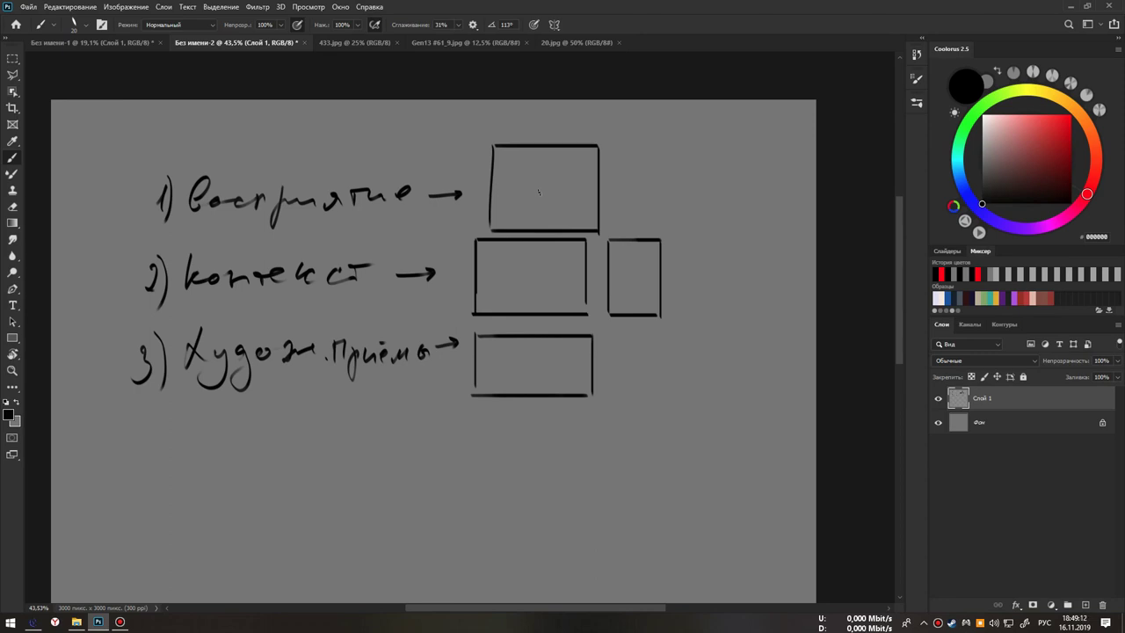
mouse_move(165, 159)
left_mouse_down()
mouse_move(115, 250)
mouse_move(107, 395)
left_mouse_up()
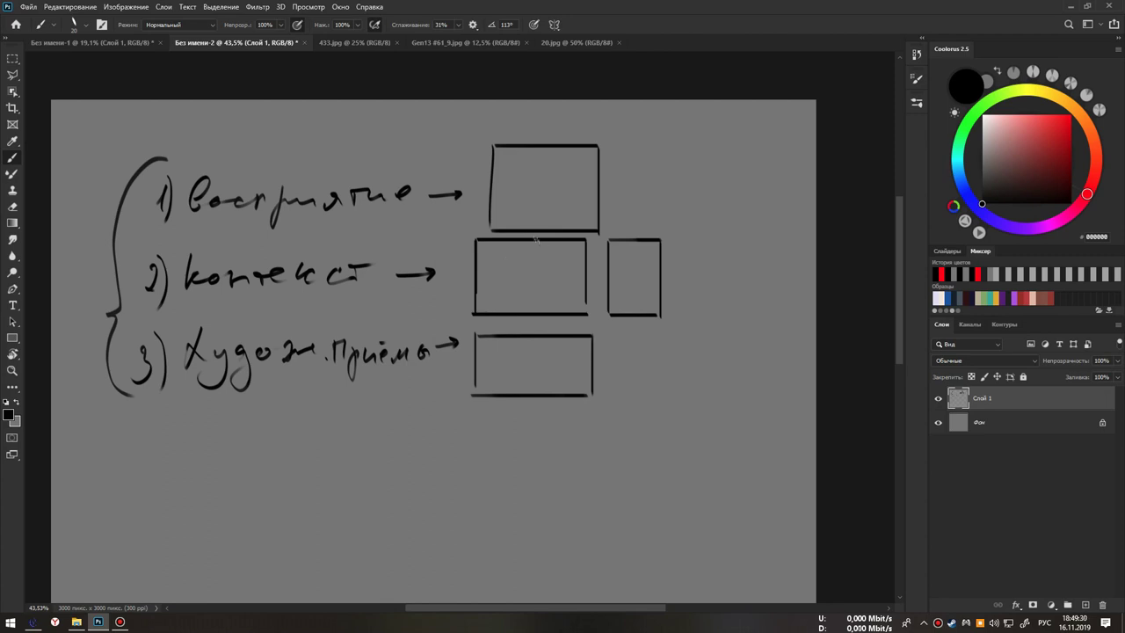
left_click_drag(494, 205, 594, 207)
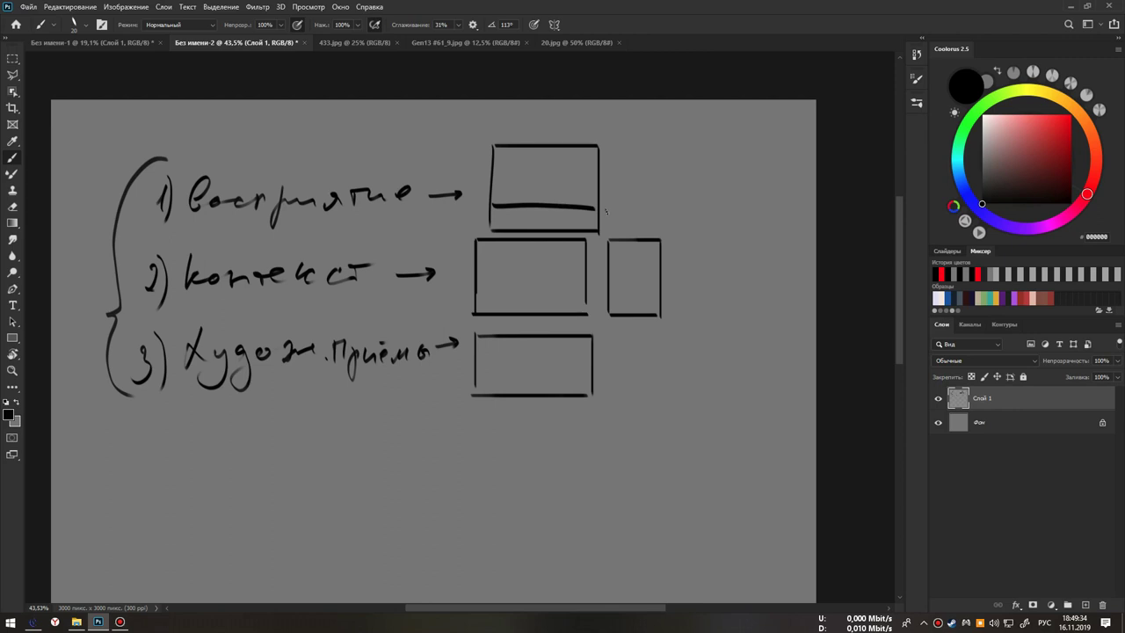
key("ctrl+z")
left_click_drag(648, 210, 681, 177)
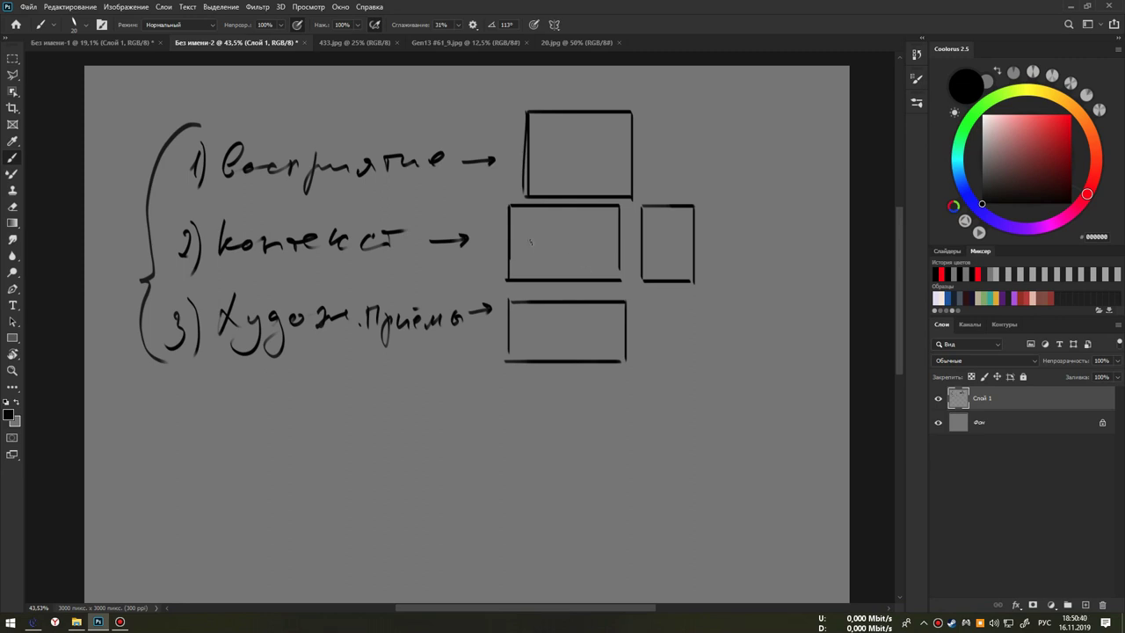
mouse_move(527, 233)
left_mouse_down()
mouse_move(542, 250)
mouse_move(523, 270)
mouse_move(551, 271)
left_mouse_up()
left_click_drag(578, 230, 573, 277)
mouse_move(582, 247)
left_mouse_down()
mouse_move(587, 275)
mouse_move(570, 248)
mouse_move(564, 256)
left_mouse_up()
key("ctrl+z")
key("ctrl+z")
key("ctrl+z")
key("ctrl+z")
key("ctrl+z")
key("ctrl+z")
key("ctrl+z")
key("ctrl+z")
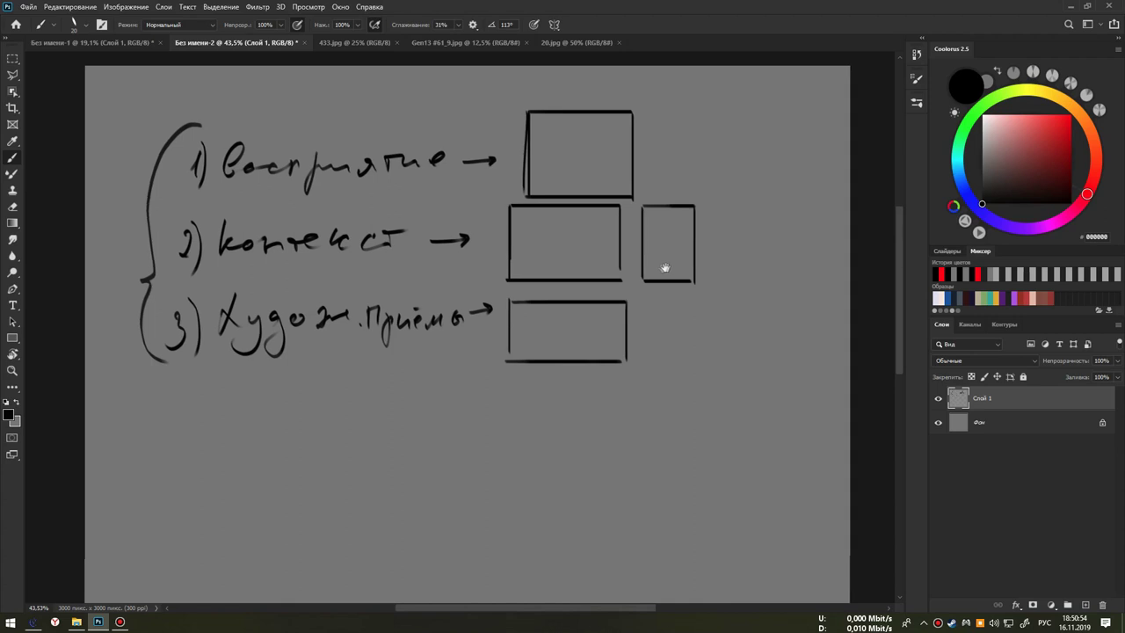
scroll(661, 262, "right", 1)
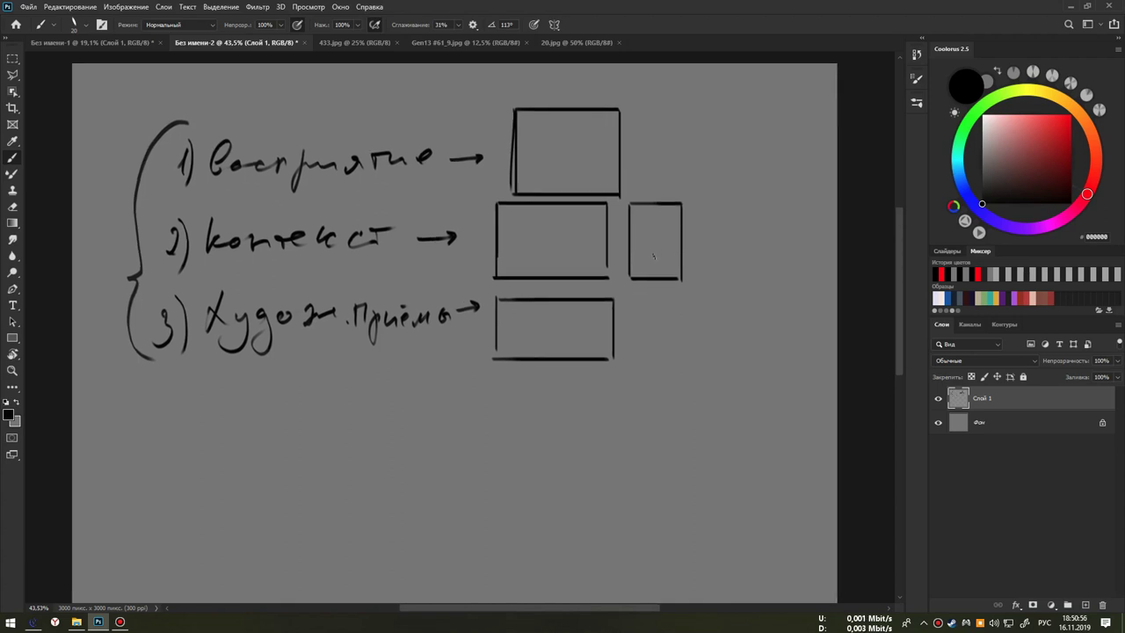
scroll(653, 256, "right", 1)
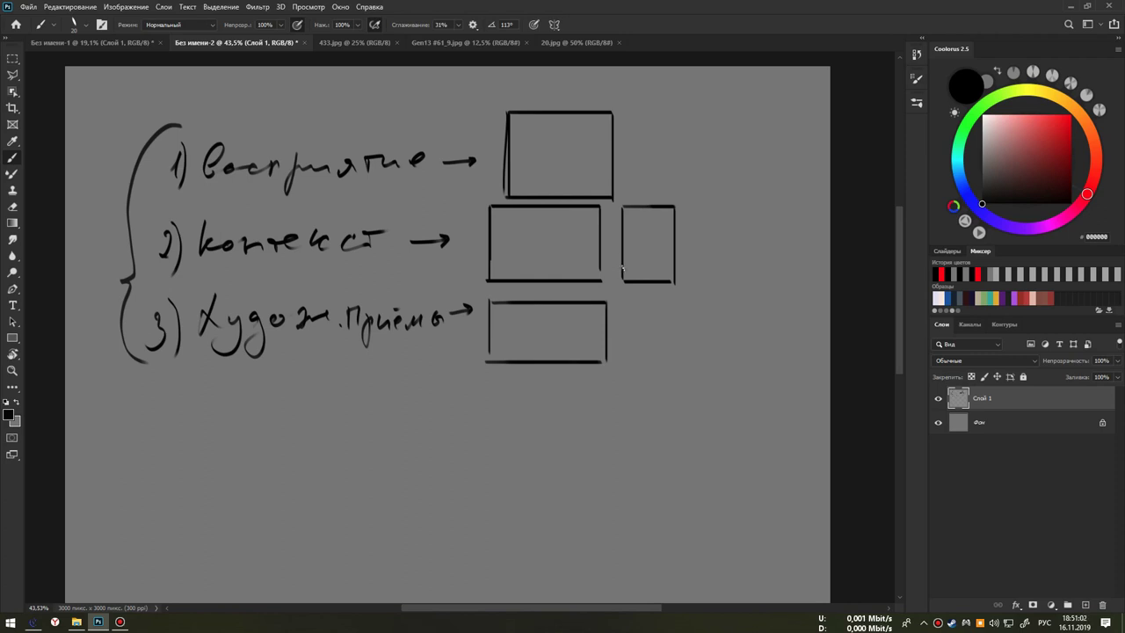
left_click_drag(633, 264, 642, 260)
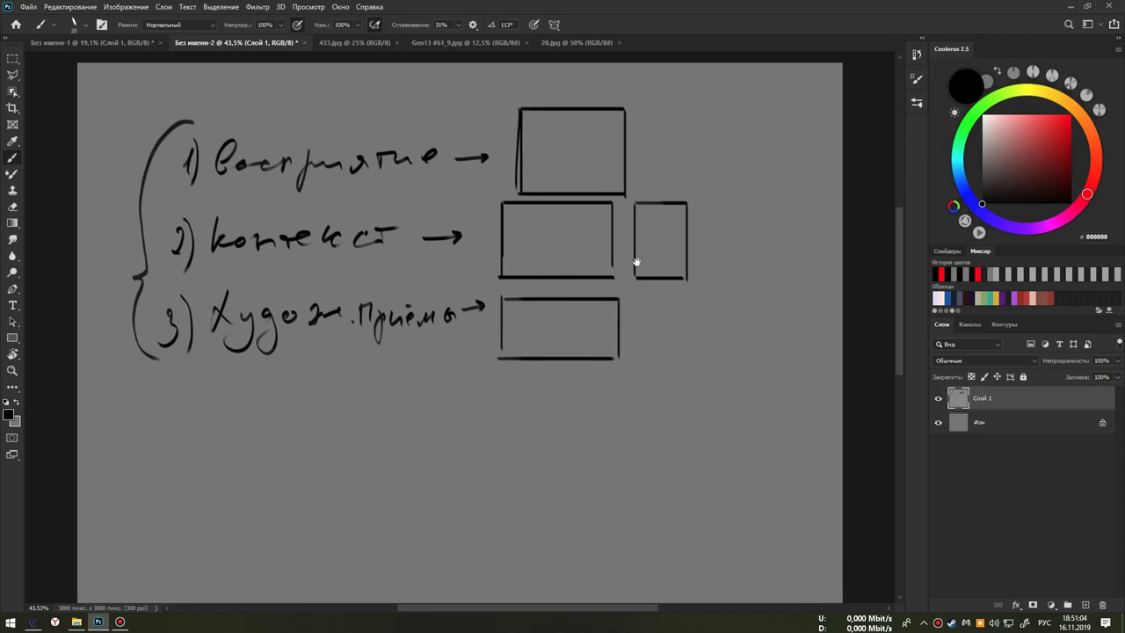
left_click_drag(209, 261, 420, 267)
key("ctrl+z")
scroll(631, 314, "up", 1)
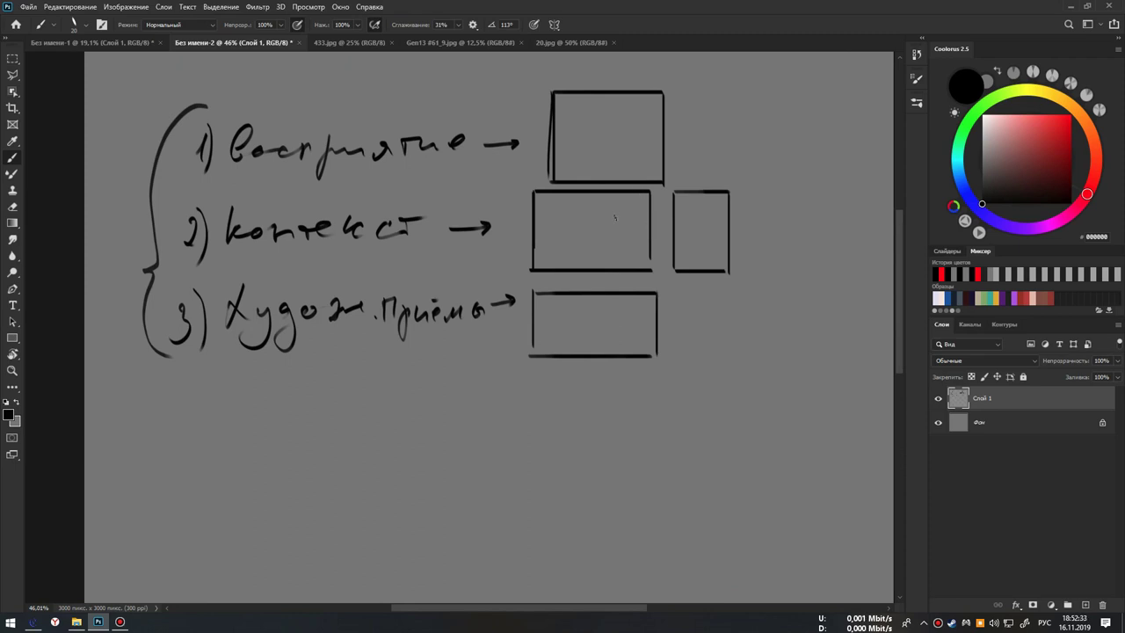
left_click_drag(612, 251, 602, 305)
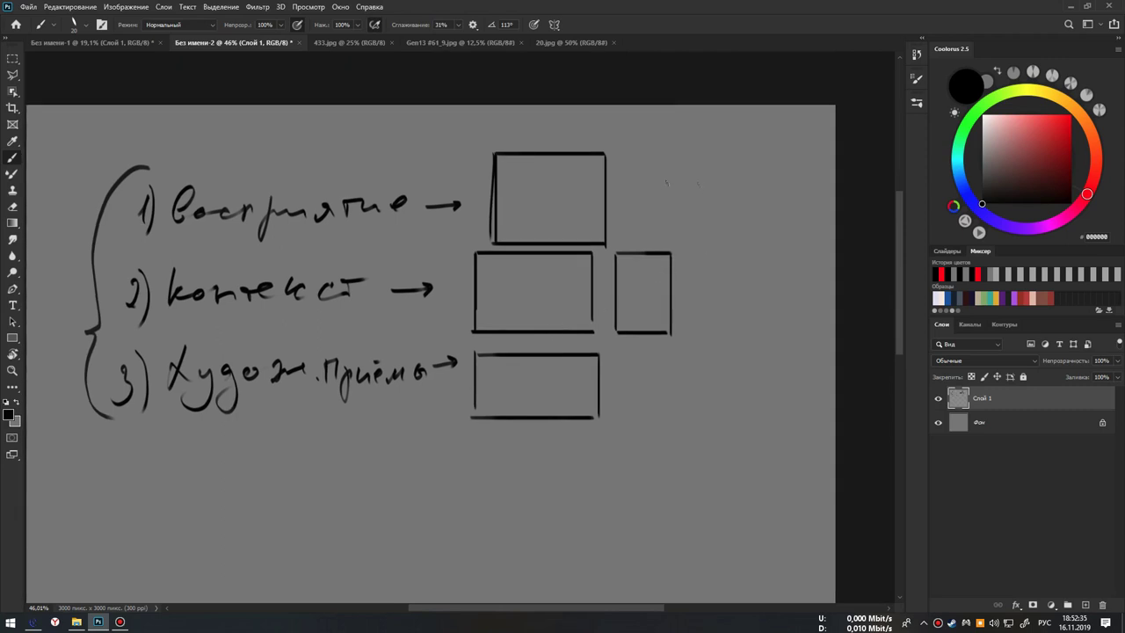
- Sketch a light grey ellipse with a figure in the top frame, then add a new empty layer
left_click_drag(573, 154, 559, 156)
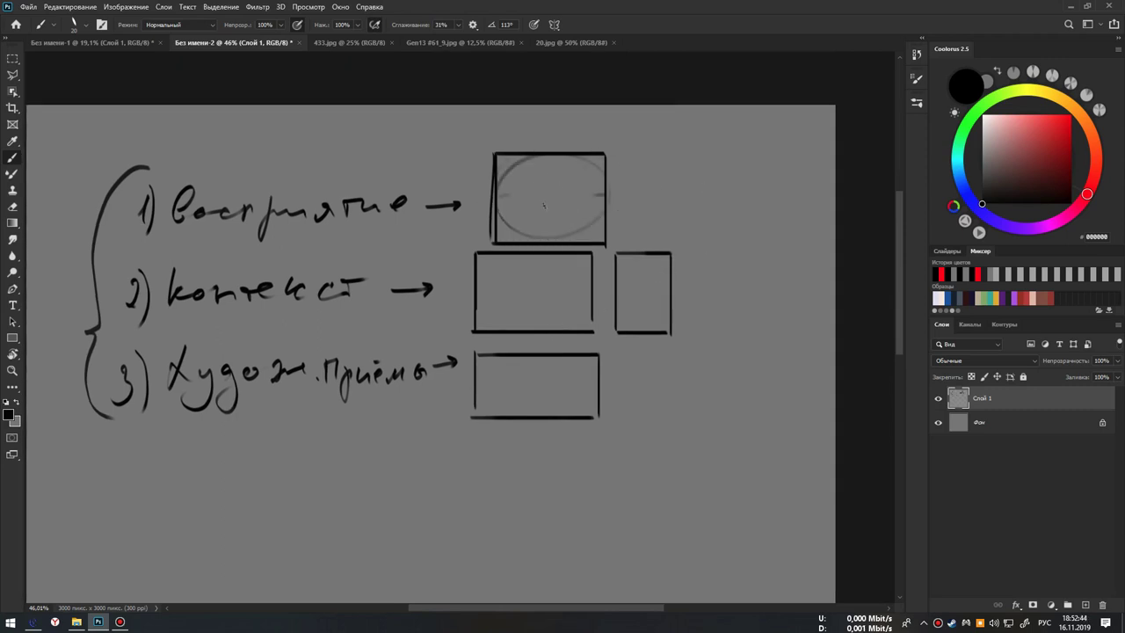
mouse_move(522, 183)
left_mouse_down()
mouse_move(533, 179)
mouse_move(533, 205)
mouse_move(521, 186)
mouse_move(583, 204)
mouse_move(554, 218)
mouse_move(550, 190)
mouse_move(587, 194)
mouse_move(538, 183)
mouse_move(552, 171)
left_mouse_up()
left_click_drag(551, 171, 541, 202)
key("ctrl+z")
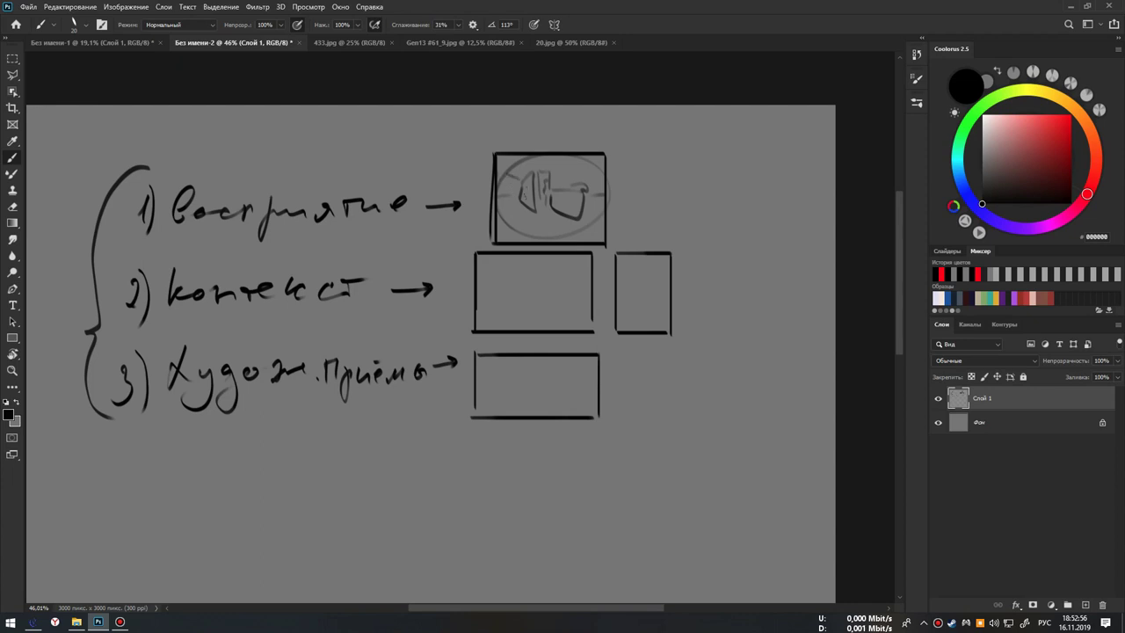
left_click_drag(516, 223, 527, 216)
left_click_drag(589, 173, 580, 179)
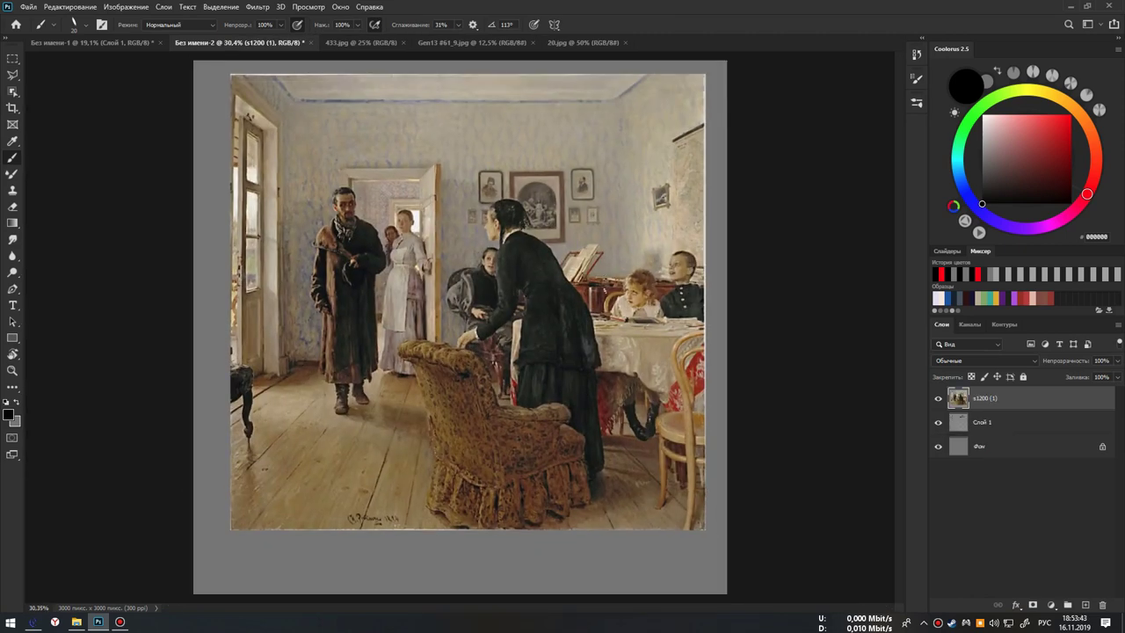
key("ctrl+shift+alt+n")
- Try an ellipse around the standing man and lines toward the maid, undoing each mark
left_click_drag(360, 163, 369, 169)
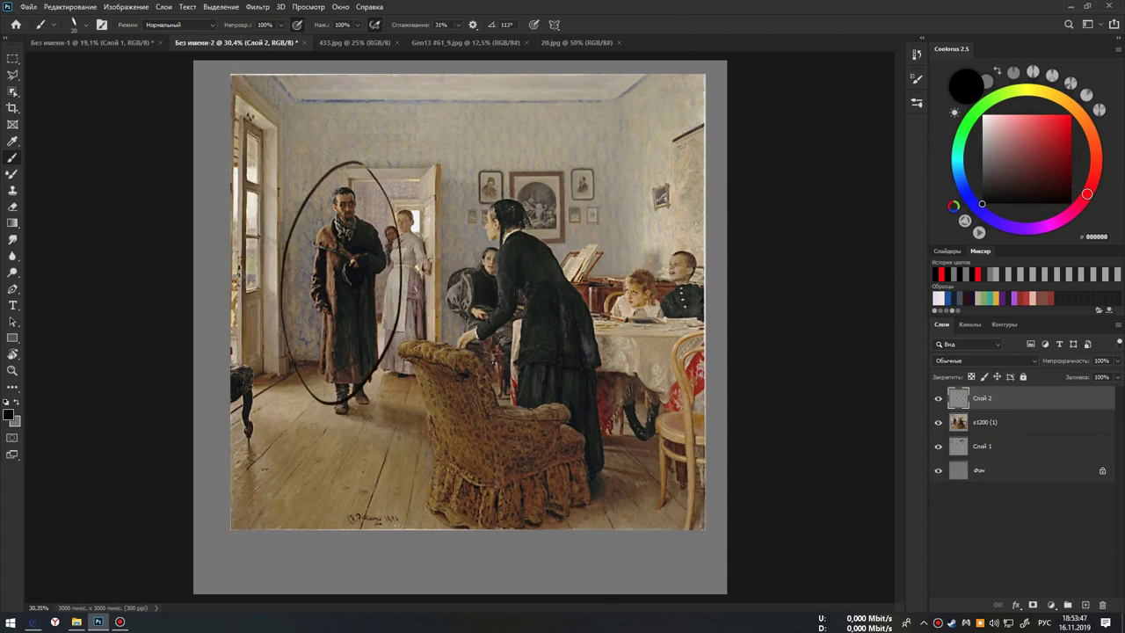
key("ctrl+z")
left_click_drag(211, 286, 428, 279)
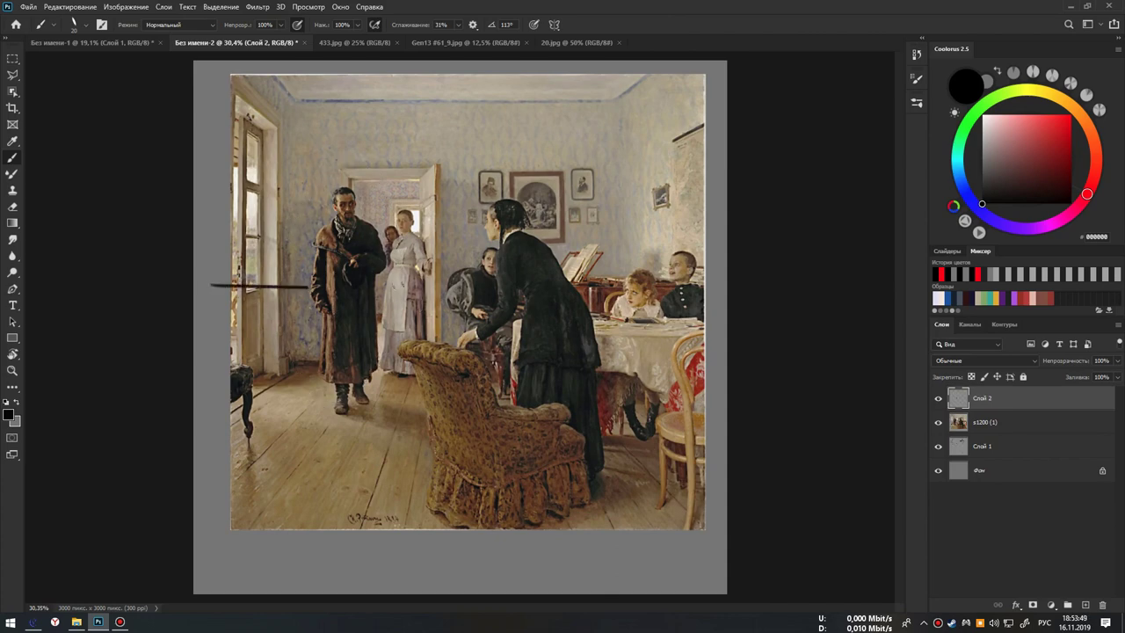
key("ctrl+z")
left_click_drag(343, 200, 356, 224)
key("ctrl+z")
left_click_drag(378, 235, 483, 266)
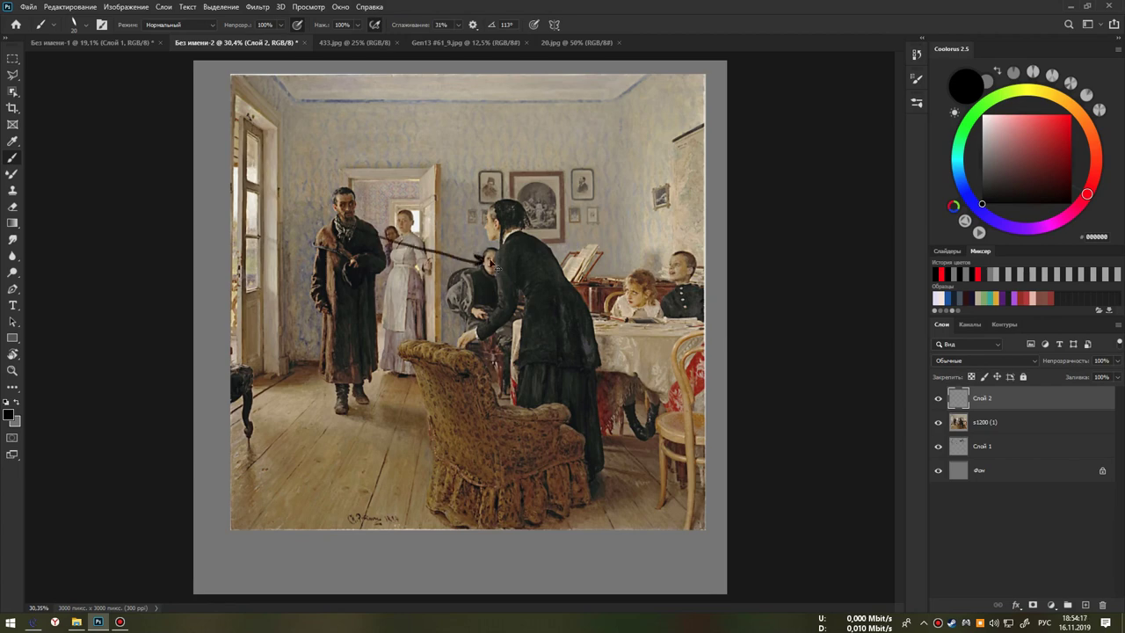
key("ctrl+z")
- Set the brush colour to red and test a red ellipse around the bending woman, then undo it
left_click(938, 274)
left_click_drag(526, 191, 566, 248)
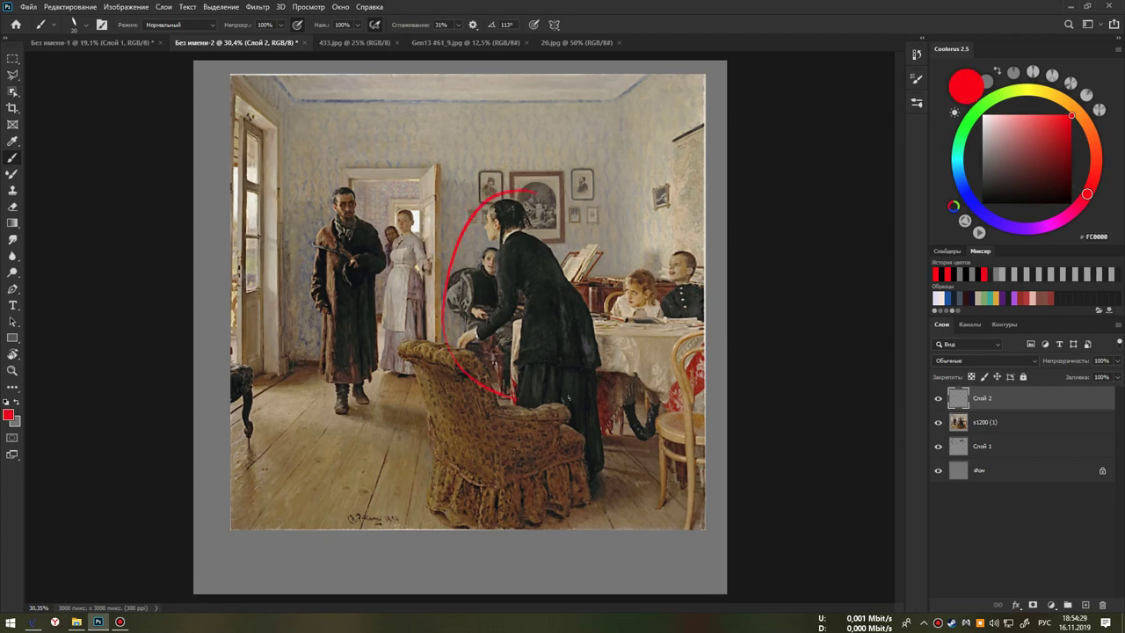
key("ctrl+z")
key("ctrl+z")
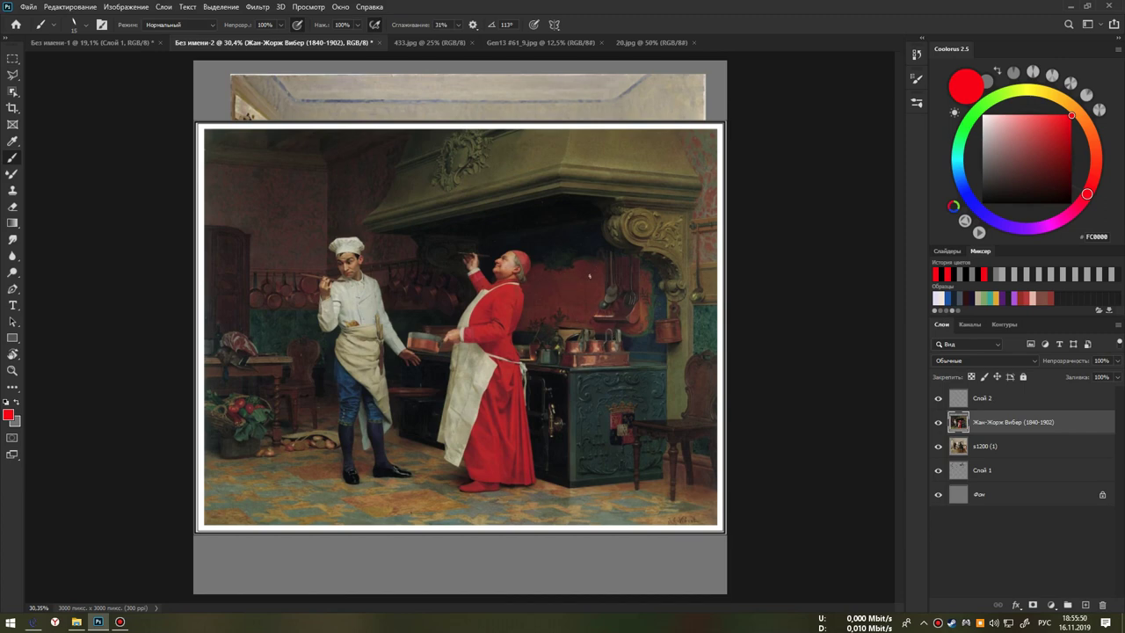
- Hide layer x1200 (1) and undo trial red ellipses around the chef and cardinal
left_click(938, 445)
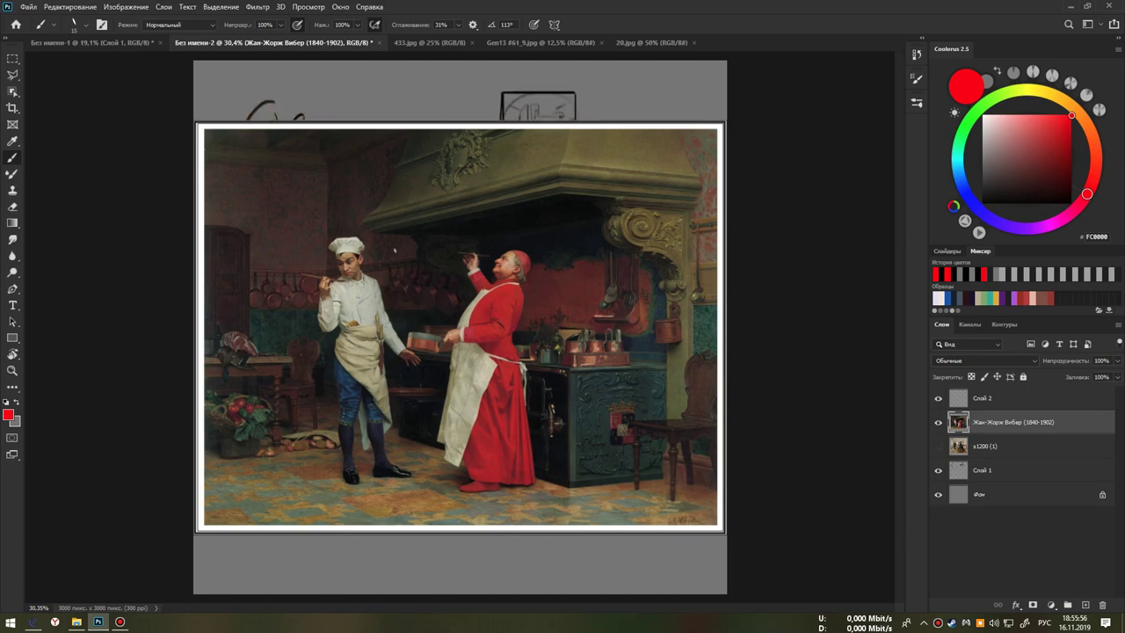
mouse_move(324, 223)
left_mouse_down()
mouse_move(303, 413)
mouse_move(397, 254)
left_mouse_up()
mouse_move(495, 234)
left_mouse_down()
mouse_move(465, 420)
mouse_move(552, 248)
left_mouse_up()
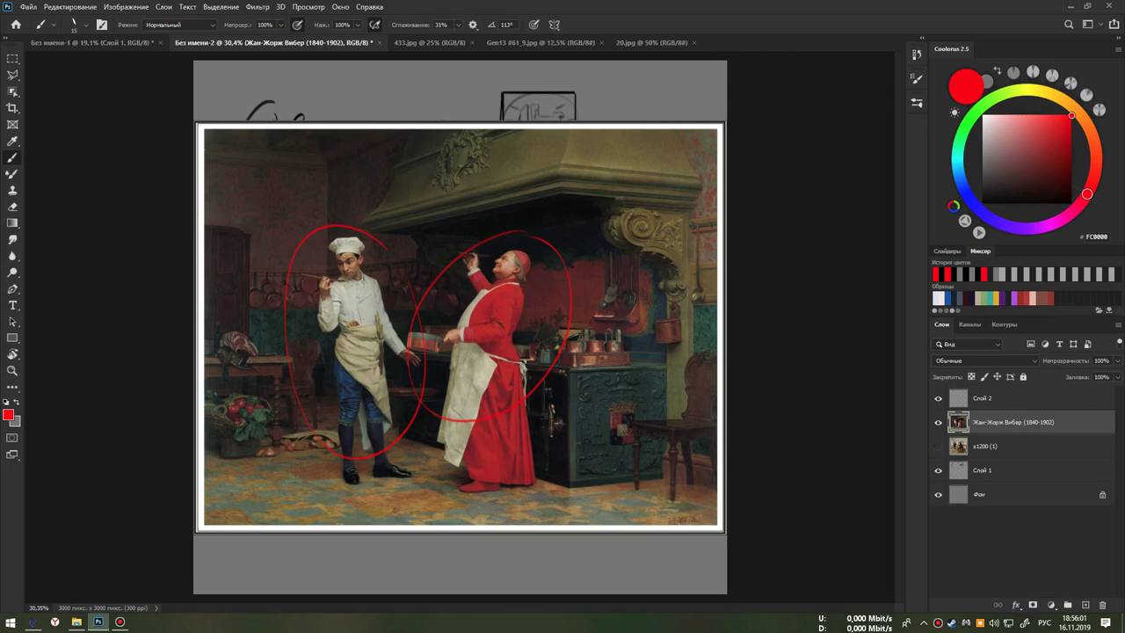
key("ctrl+z")
key("ctrl+z")
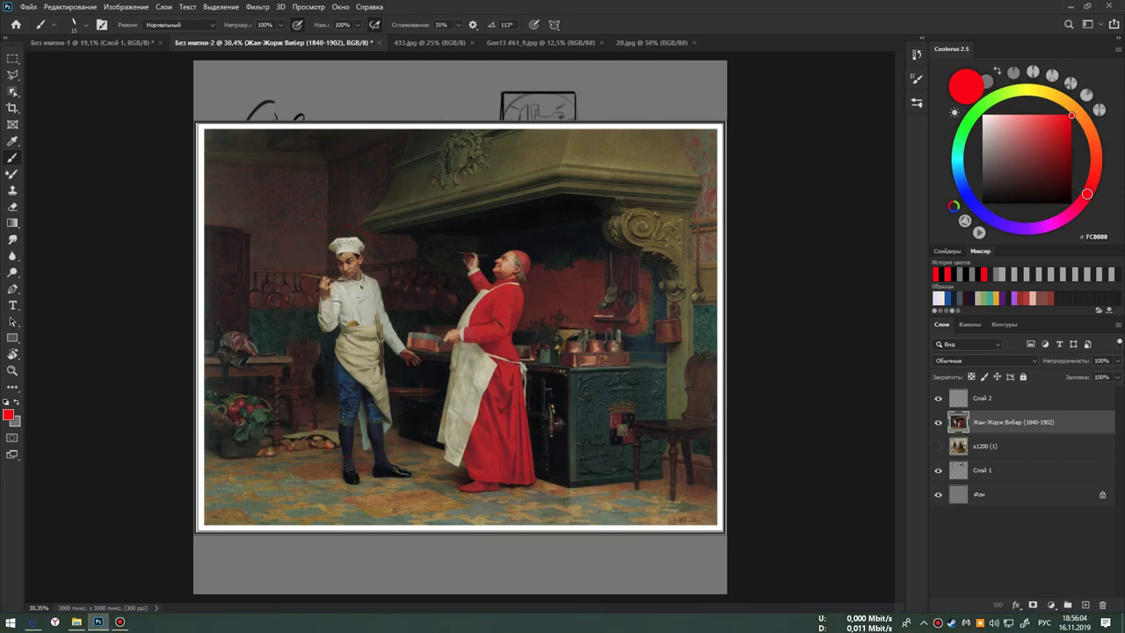
- Try and undo red marks on the chef, then draw a gaze line toward the cardinal
mouse_move(336, 247)
left_mouse_down()
mouse_move(355, 244)
mouse_move(364, 281)
left_mouse_up()
key("ctrl+z")
left_click_drag(356, 366, 331, 297)
key("ctrl+z")
mouse_move(369, 269)
left_mouse_down()
mouse_move(454, 267)
mouse_move(412, 284)
left_mouse_up()
scroll(445, 279, "up", 3)
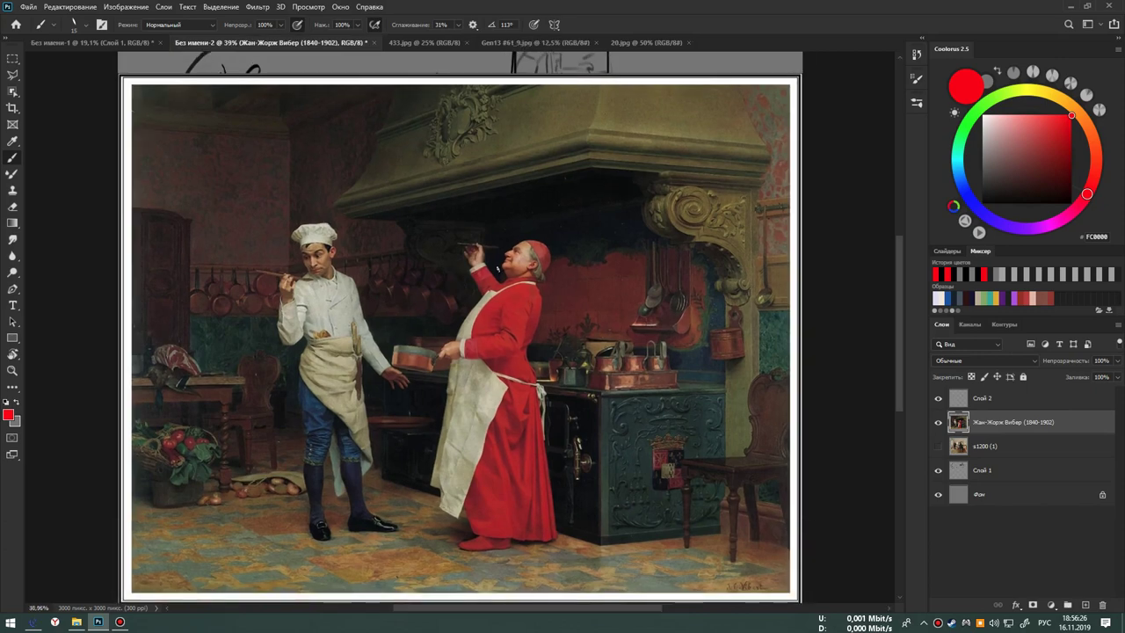
left_click_drag(501, 269, 508, 254)
scroll(508, 254, "up", 1)
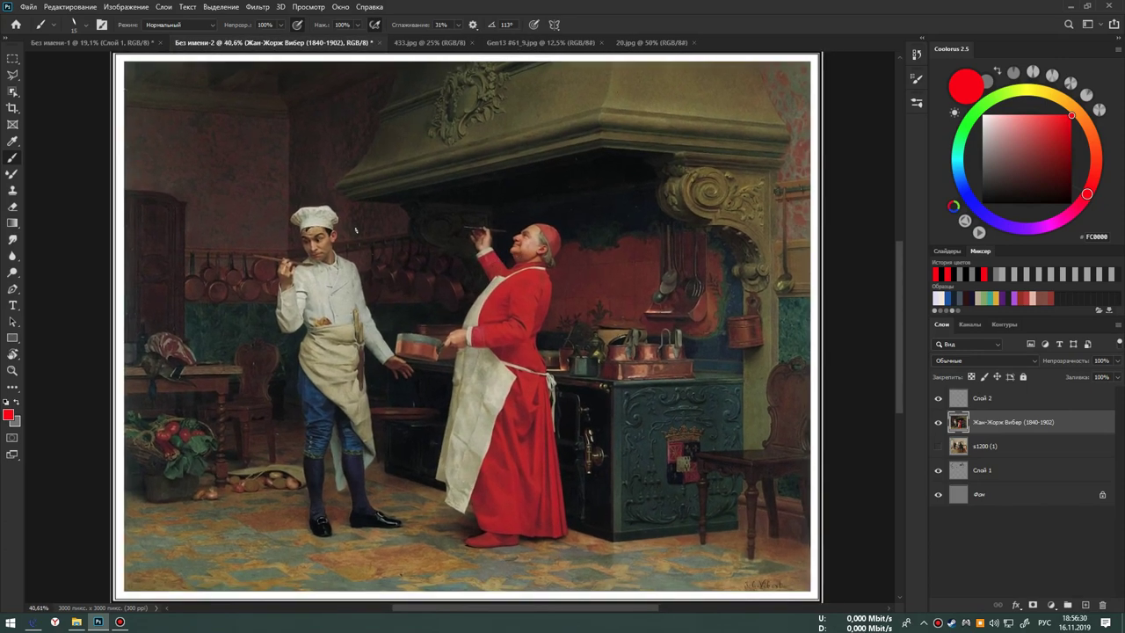
left_click_drag(356, 226, 343, 239)
key("ctrl+z")
scroll(537, 272, "down", 2)
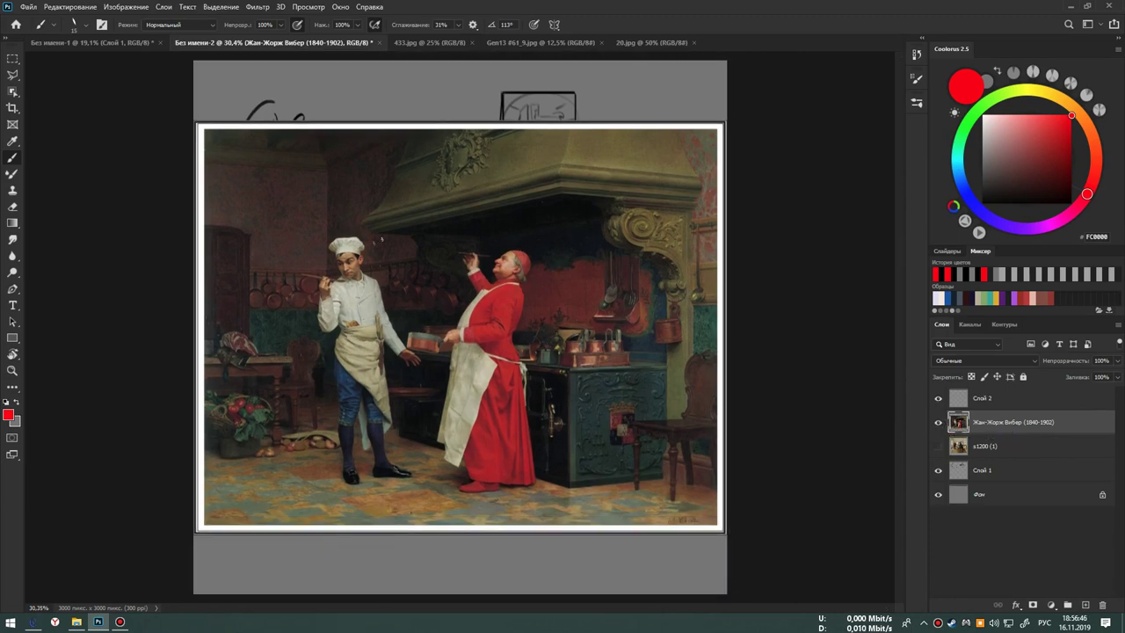
left_click_drag(377, 236, 683, 193)
key("ctrl+z")
key("ctrl+shift+z")
left_click_drag(535, 201, 387, 240)
key("ctrl+z")
left_click_drag(232, 370, 301, 369)
key("ctrl+z")
mouse_move(316, 420)
left_mouse_down()
mouse_move(246, 392)
mouse_move(627, 383)
left_mouse_up()
key("ctrl+z")
key("ctrl+z")
left_click_drag(506, 357, 555, 394)
key("ctrl+z")
left_click_drag(406, 396, 379, 458)
key("ctrl+z")
mouse_move(303, 361)
left_mouse_down()
mouse_move(404, 387)
mouse_move(407, 290)
left_mouse_up()
key("ctrl+z")
left_click_drag(341, 225, 391, 274)
key("ctrl+z")
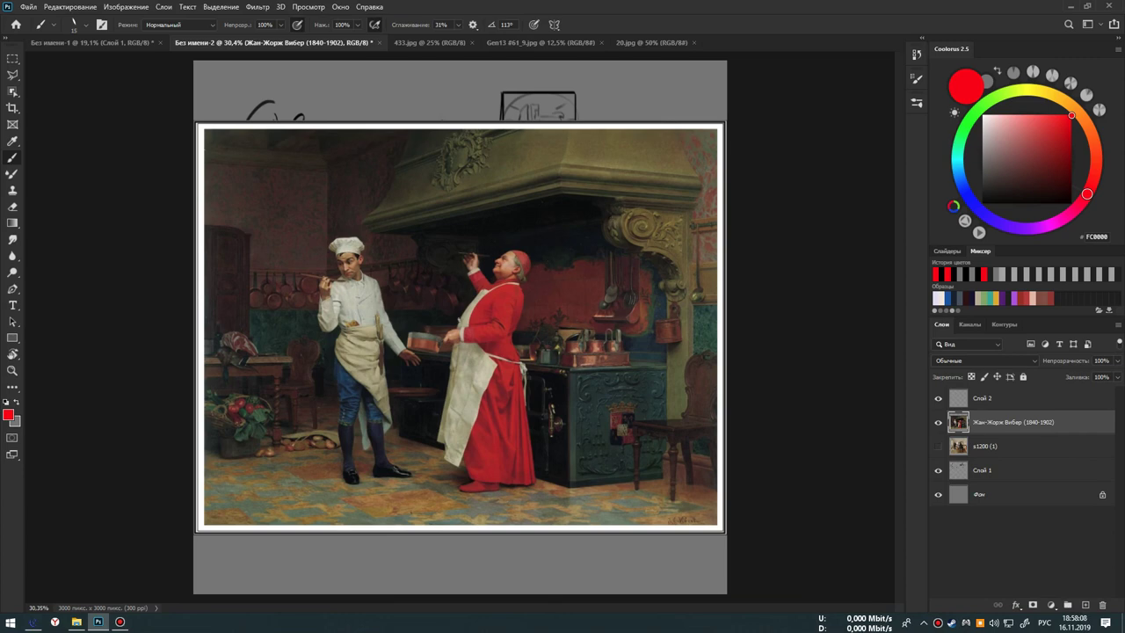
left_click_drag(369, 285, 378, 296)
key("ctrl+z")
left_click(937, 422)
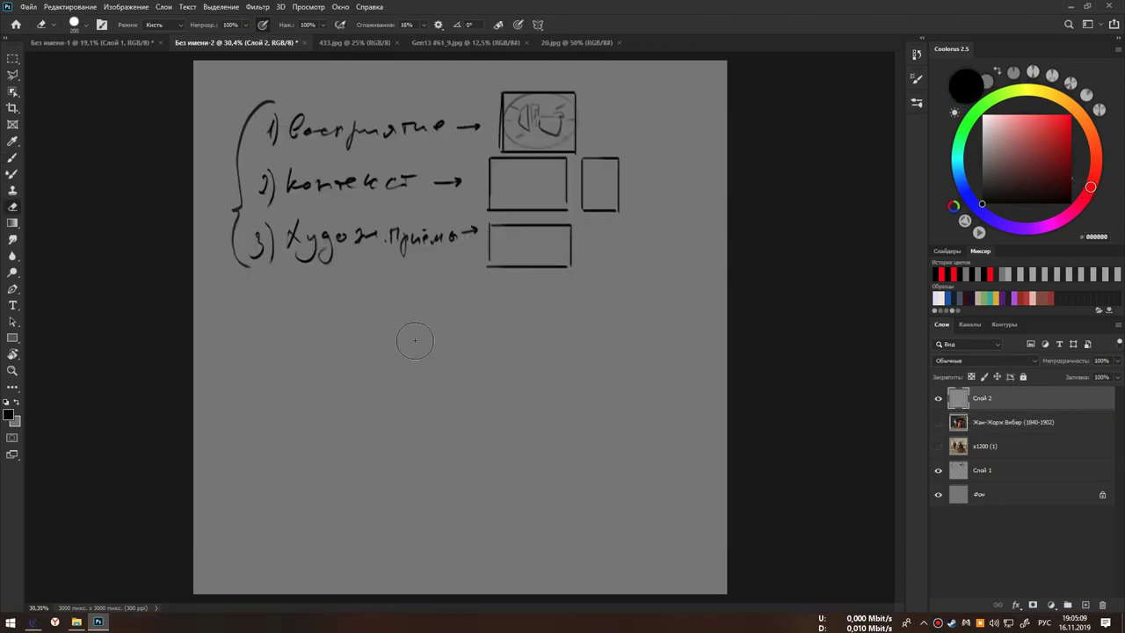
- Shrink the eraser, switch to the Brush, and handwrite '4) Цвет' below item 3
key("bracketleft")
key("bracketleft")
key("bracketleft")
key("bracketleft")
key("b")
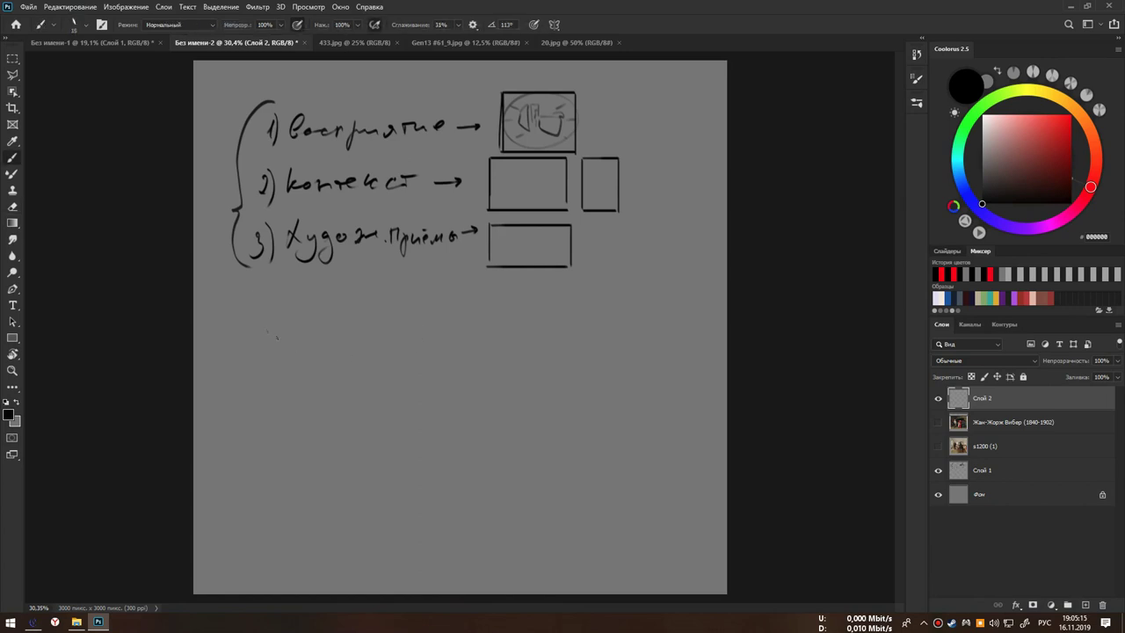
left_click_drag(248, 297, 260, 329)
mouse_move(279, 283)
left_mouse_down()
mouse_move(296, 325)
mouse_move(318, 313)
left_mouse_up()
left_click_drag(323, 308, 352, 308)
left_click_drag(348, 297, 363, 304)
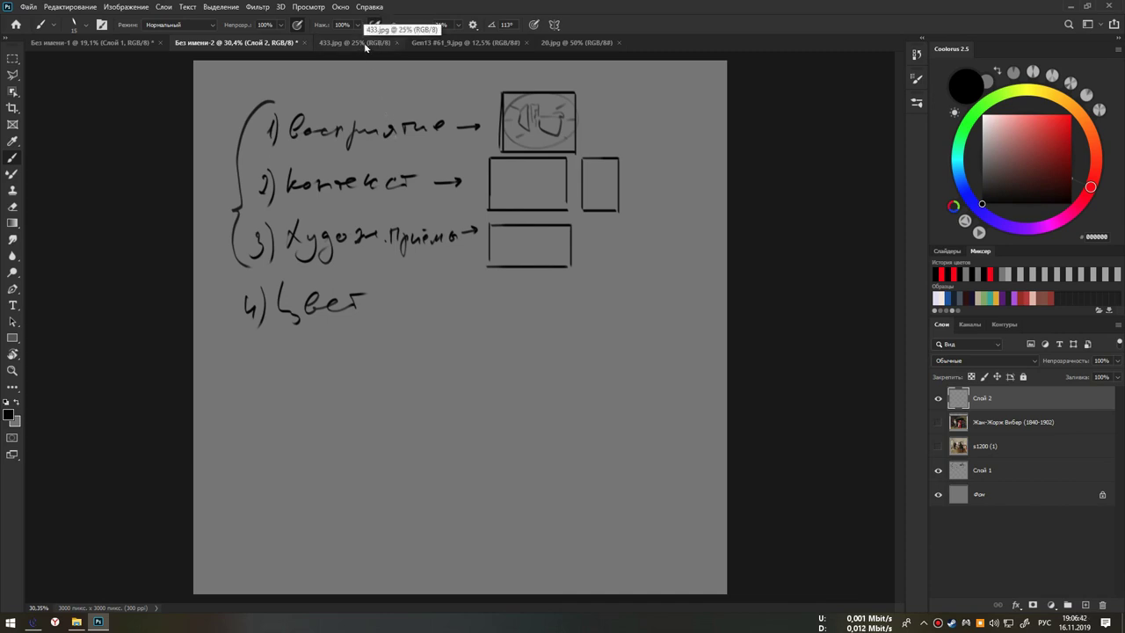
- Switch to 433.jpg and try red circles on the heads and lion's mane, undoing the last one
left_click(362, 43)
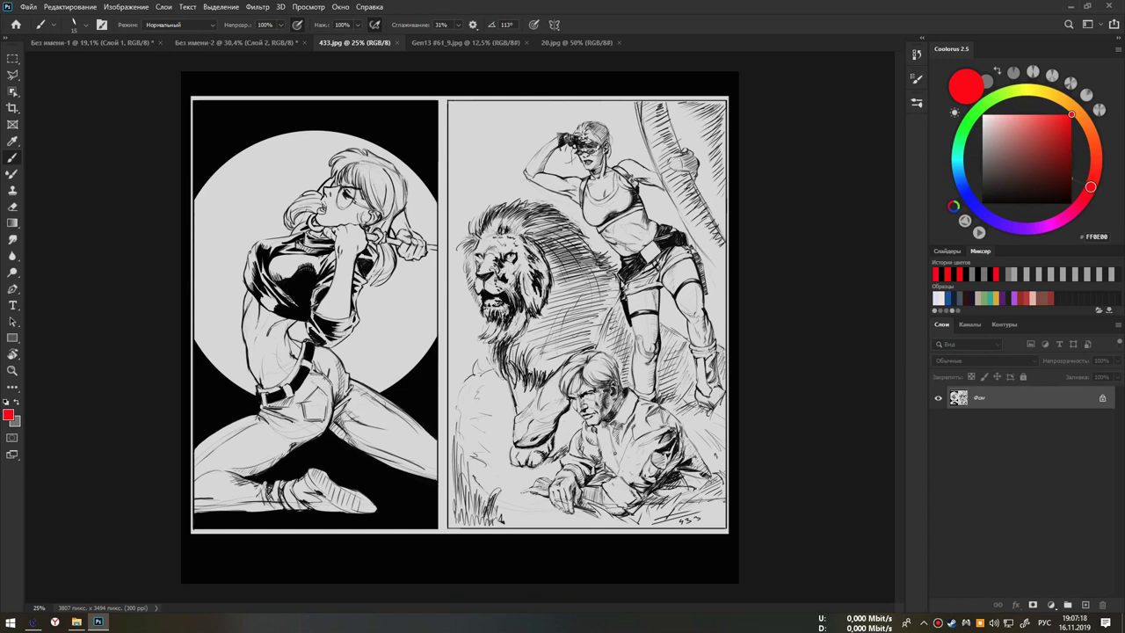
left_click_drag(566, 115, 611, 115)
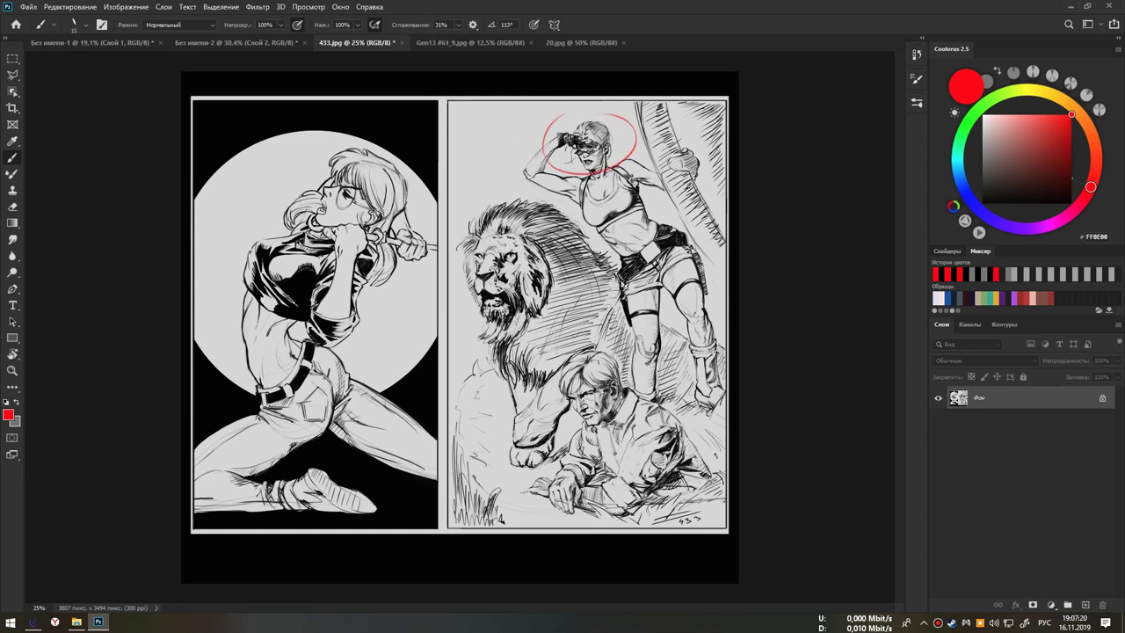
left_click_drag(625, 364, 636, 376)
left_click_drag(459, 234, 543, 326)
key("ctrl+z")
key("ctrl+z")
left_click(479, 42)
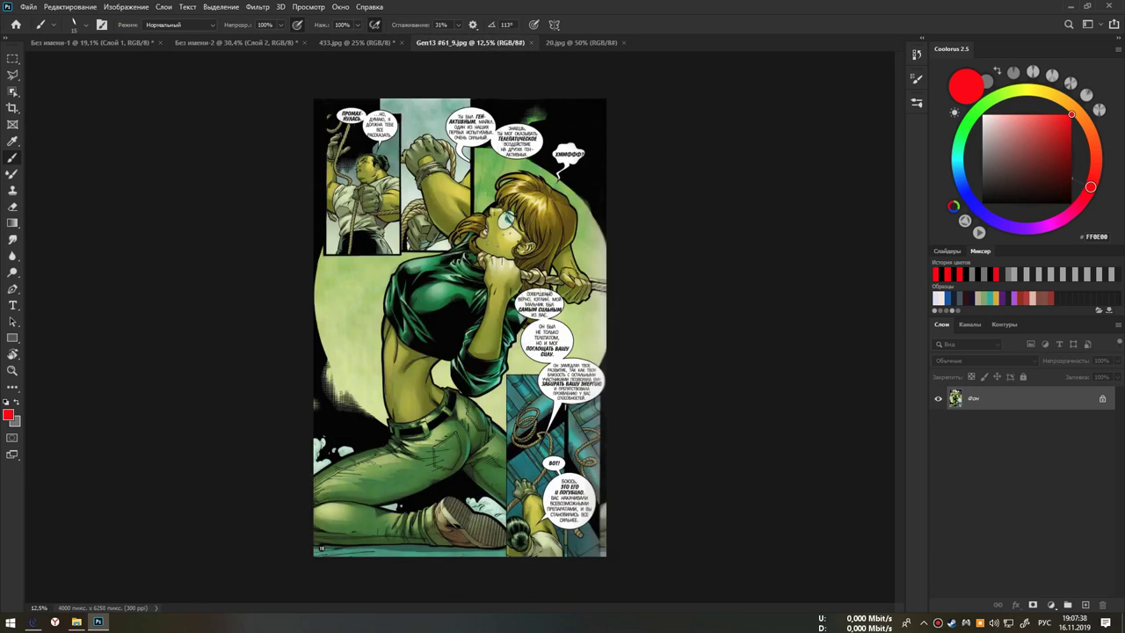
mouse_move(376, 107)
left_mouse_down()
mouse_move(318, 150)
mouse_move(453, 204)
mouse_move(397, 112)
left_mouse_up()
key("ctrl+z")
left_click(580, 42)
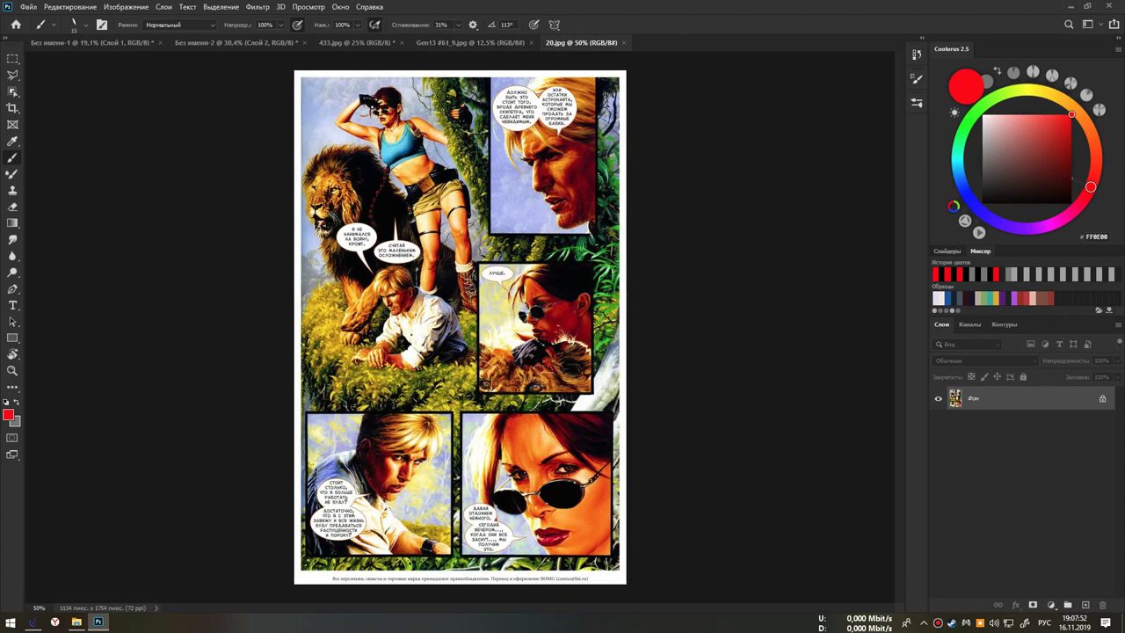
left_click(338, 42)
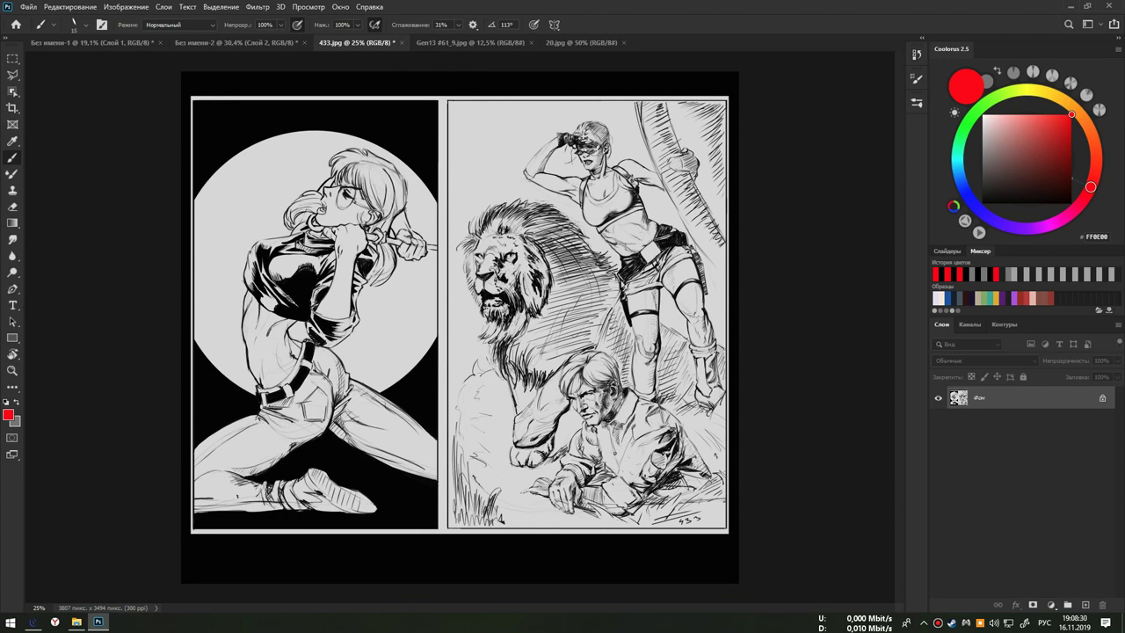
- Switch back to the Без имени-2 notes sheet and set the brush colour to black
left_click(264, 43)
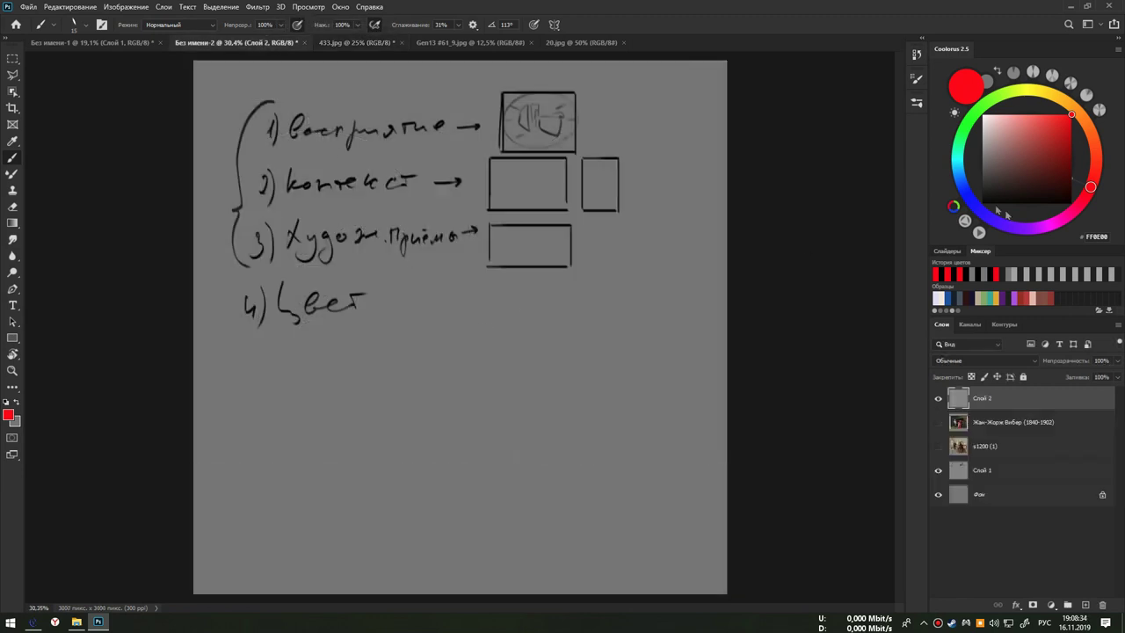
left_click(982, 204)
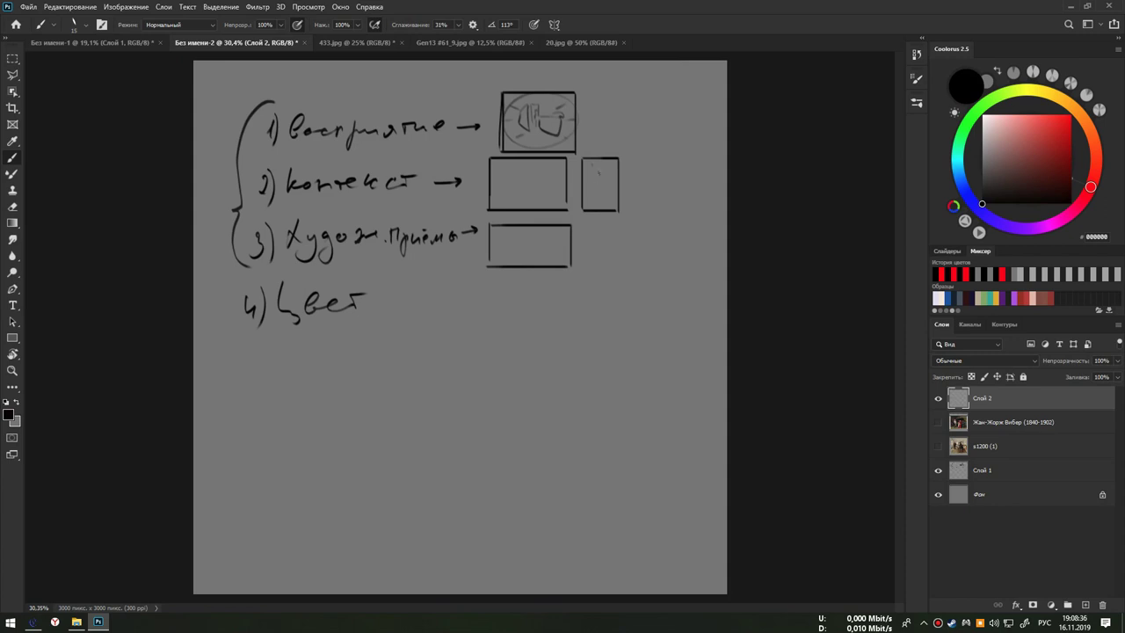
mouse_move(583, 160)
left_mouse_down()
mouse_move(620, 158)
mouse_move(622, 213)
mouse_move(584, 211)
left_mouse_up()
key("ctrl+z")
scroll(594, 189, "up", 5)
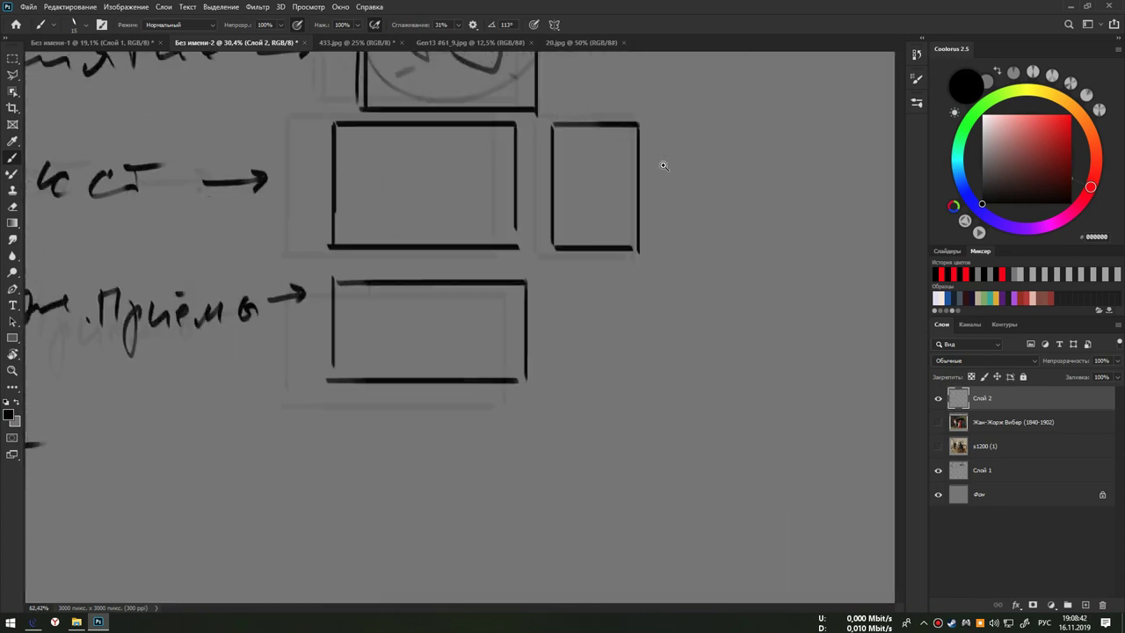
- Try and undo triangle, bar, diagonal and arrow sketches inside the small right frame
left_click_drag(517, 238, 604, 231)
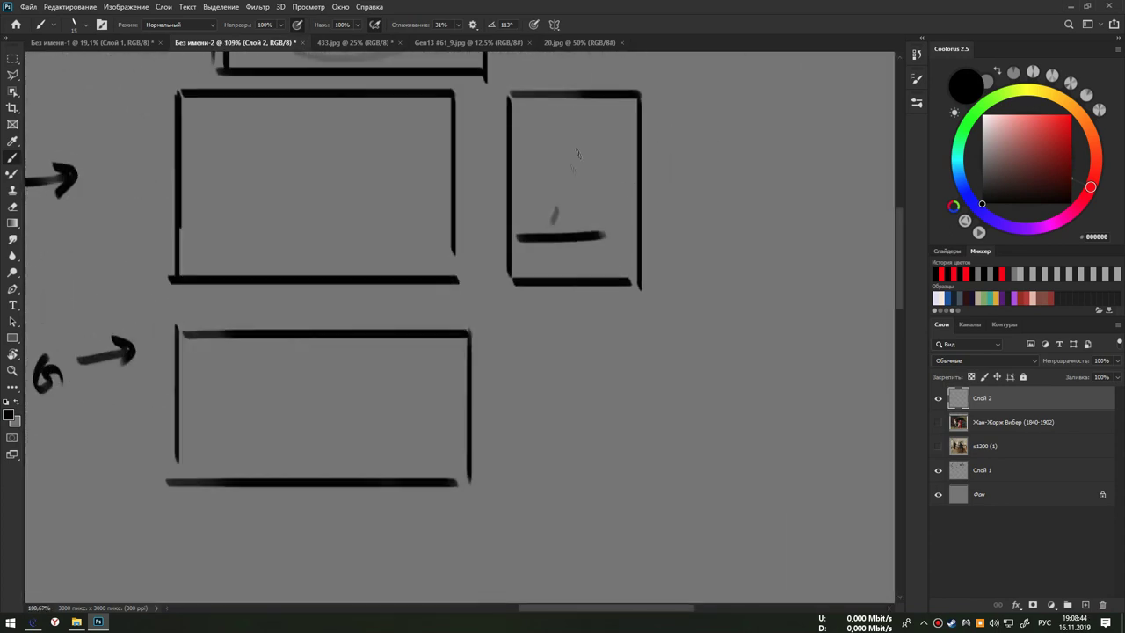
key("ctrl+z")
key("ctrl+z")
mouse_move(520, 132)
left_mouse_down()
mouse_move(623, 130)
mouse_move(573, 272)
mouse_move(603, 241)
left_mouse_up()
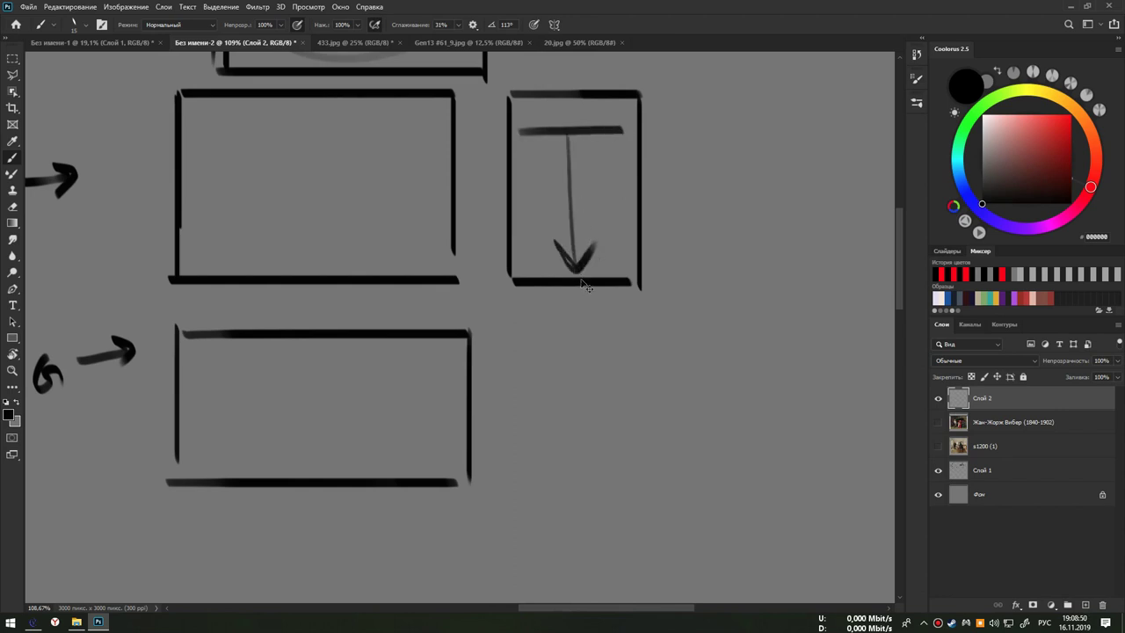
key("ctrl+z")
key("ctrl+z")
key("ctrl+z")
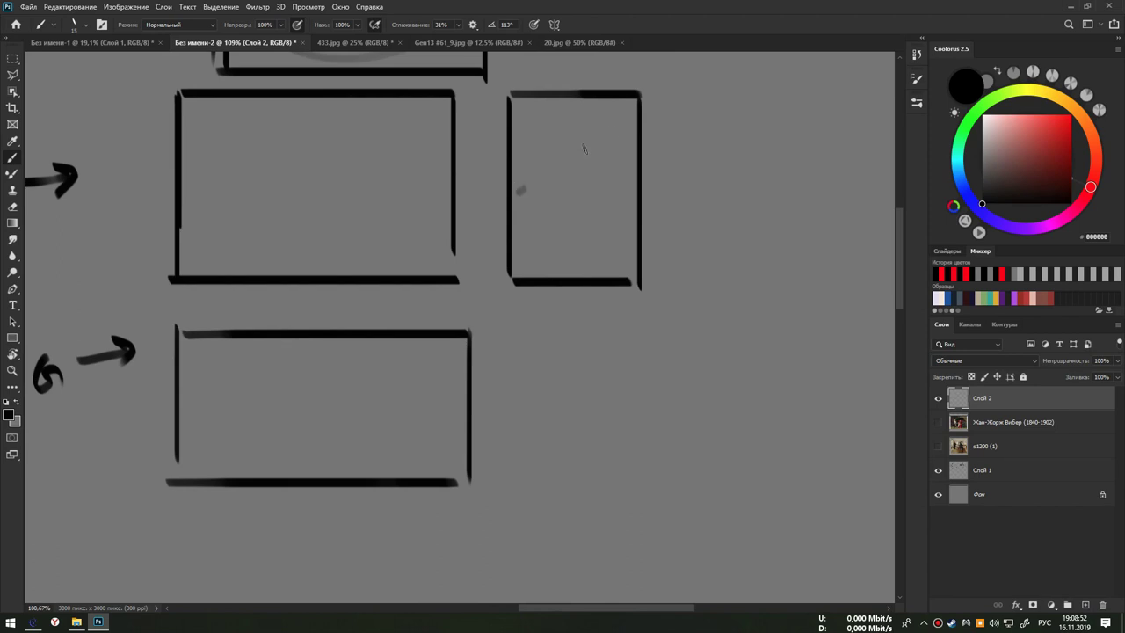
left_click_drag(518, 191, 635, 115)
left_click_drag(563, 170, 563, 252)
key("ctrl+z")
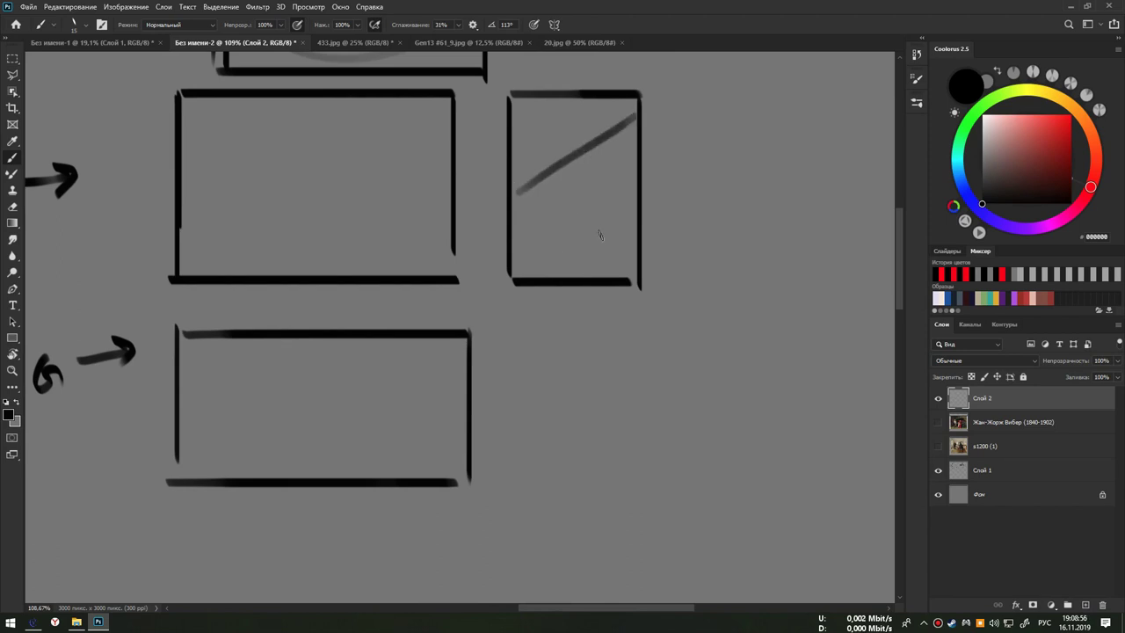
key("ctrl+z")
- Sketch a head oval with jaw construction lines in the small frame, then undo it
mouse_move(567, 133)
left_mouse_down()
mouse_move(546, 180)
mouse_move(606, 220)
mouse_move(550, 193)
left_mouse_up()
key("ctrl+z")
mouse_move(571, 132)
left_mouse_down()
mouse_move(546, 178)
mouse_move(552, 160)
mouse_move(564, 219)
left_mouse_up()
left_click_drag(555, 149, 562, 220)
mouse_move(602, 163)
left_mouse_down()
mouse_move(576, 225)
mouse_move(567, 223)
left_mouse_up()
left_click_drag(569, 221, 544, 170)
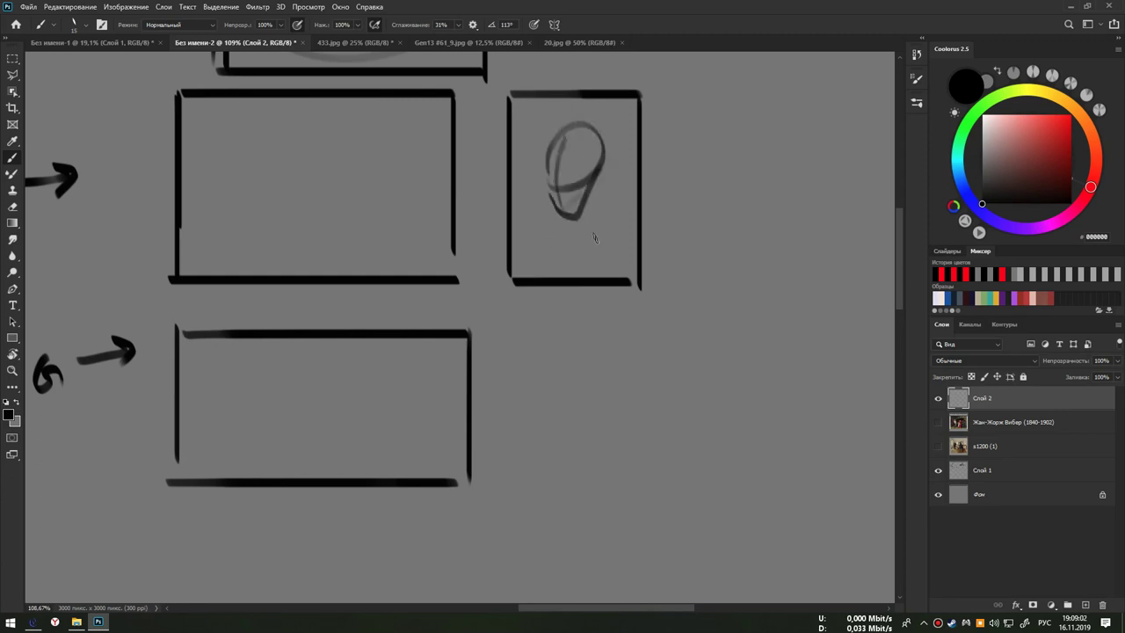
key("ctrl+z")
key("ctrl+z")
- Darken the small frame's bottom, right and left edges and erase the leftover figure strokes
left_click_drag(593, 258, 602, 270)
left_click_drag(587, 175, 559, 187)
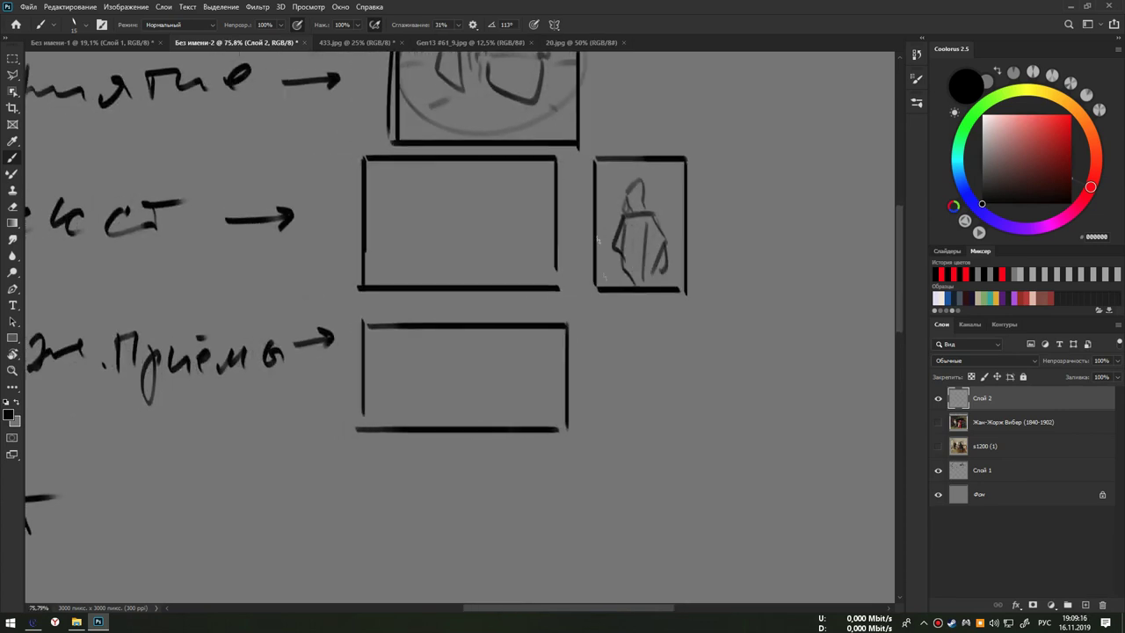
left_click_drag(594, 292, 682, 290)
left_click_drag(684, 160, 677, 290)
mouse_move(596, 160)
left_mouse_down()
mouse_move(597, 297)
mouse_move(685, 290)
left_mouse_up()
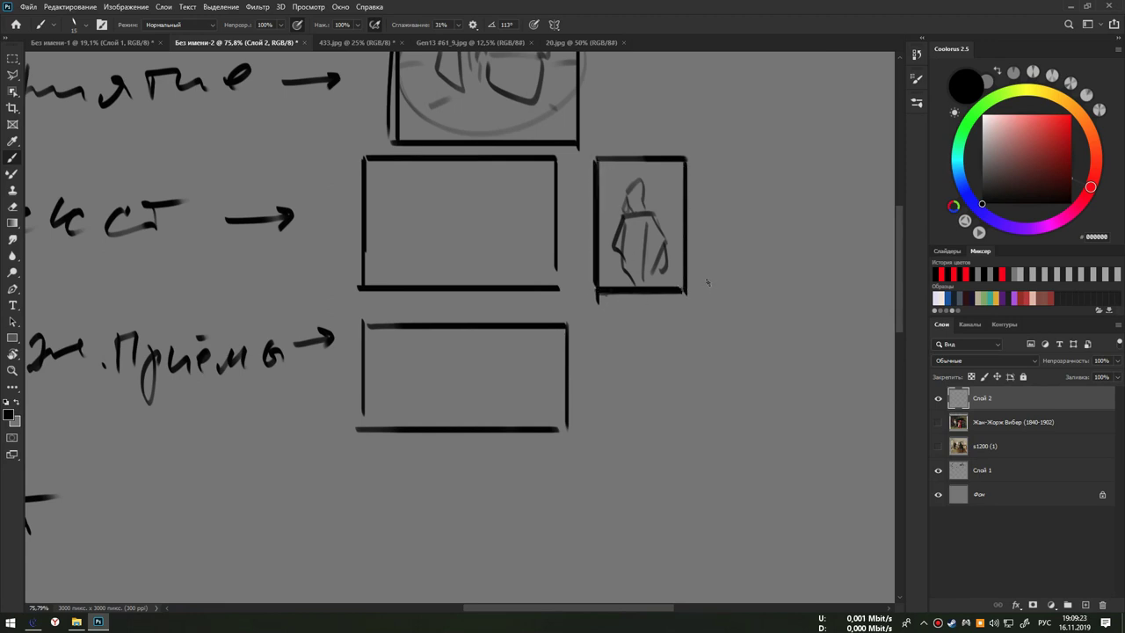
key("e")
mouse_move(646, 178)
left_mouse_down()
mouse_move(633, 211)
mouse_move(658, 227)
mouse_move(660, 270)
mouse_move(620, 243)
mouse_move(634, 279)
mouse_move(641, 248)
left_mouse_up()
key("b")
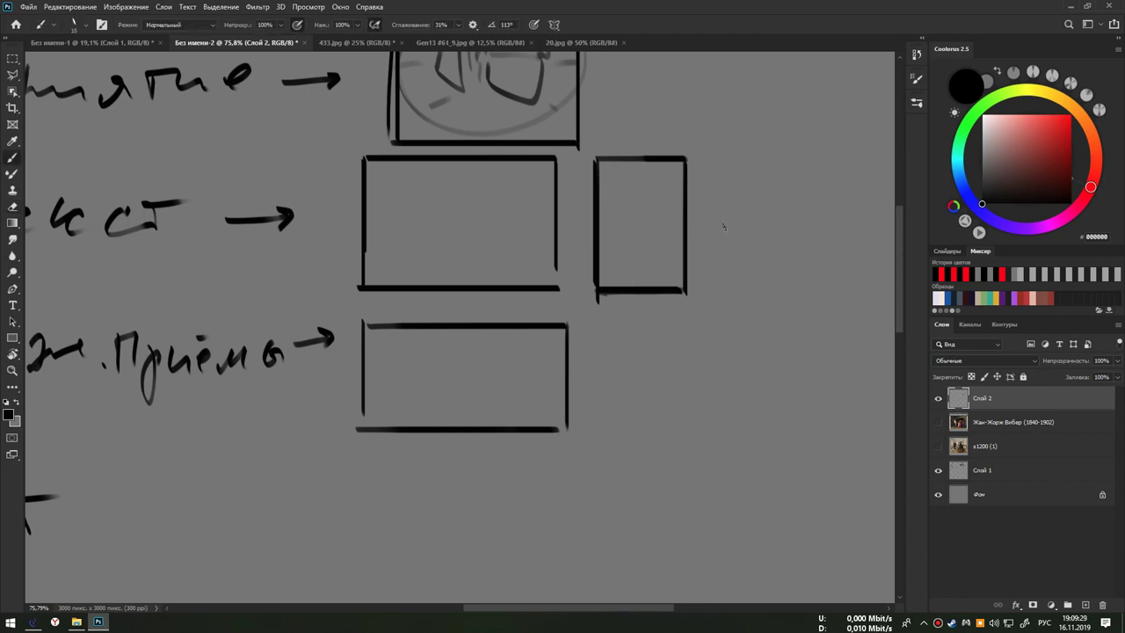
- Extend the small frame's left edge upward, then sketch and undo a trial head-and-legs figure
scroll(695, 254, "up", 2)
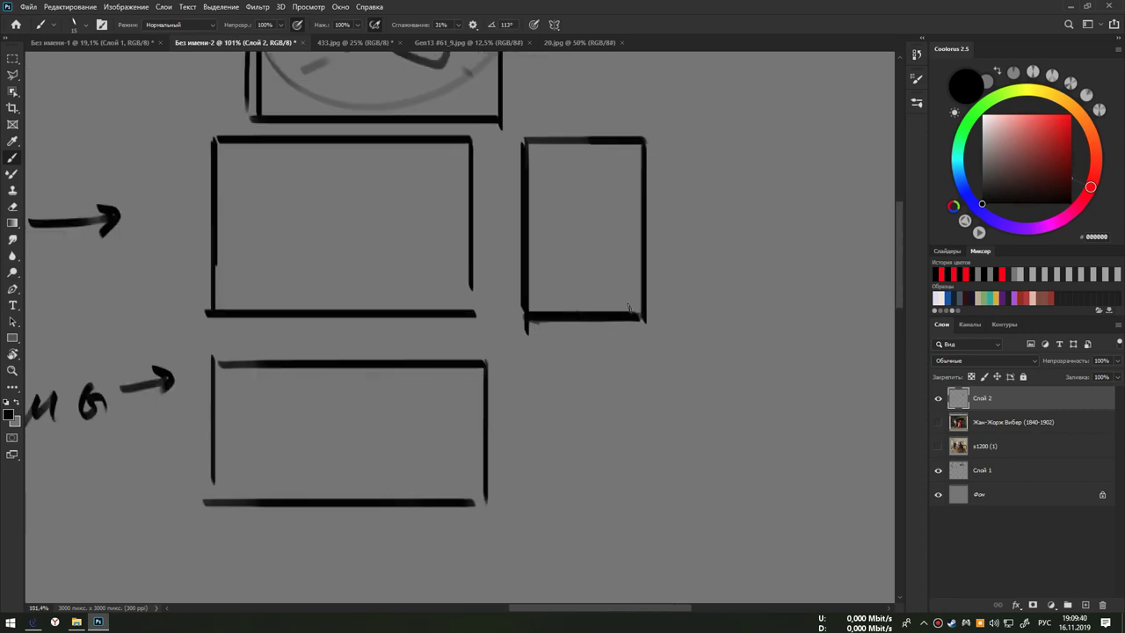
left_click_drag(523, 134, 526, 307)
left_click_drag(590, 188, 587, 189)
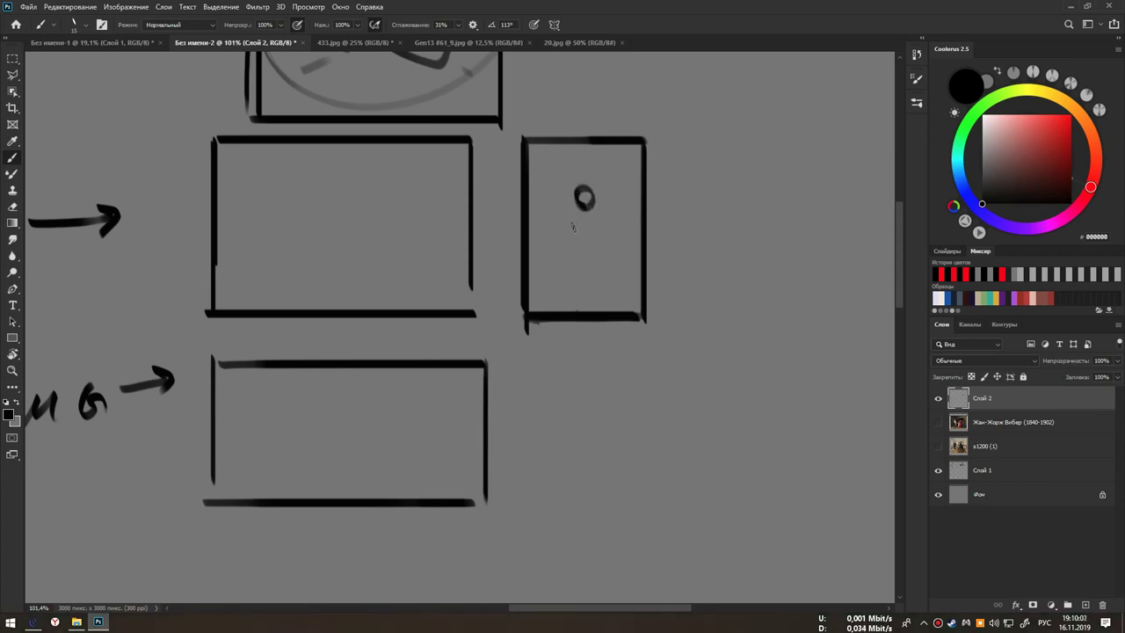
key("ctrl+z")
mouse_move(568, 181)
left_mouse_down()
mouse_move(589, 228)
mouse_move(557, 206)
left_mouse_up()
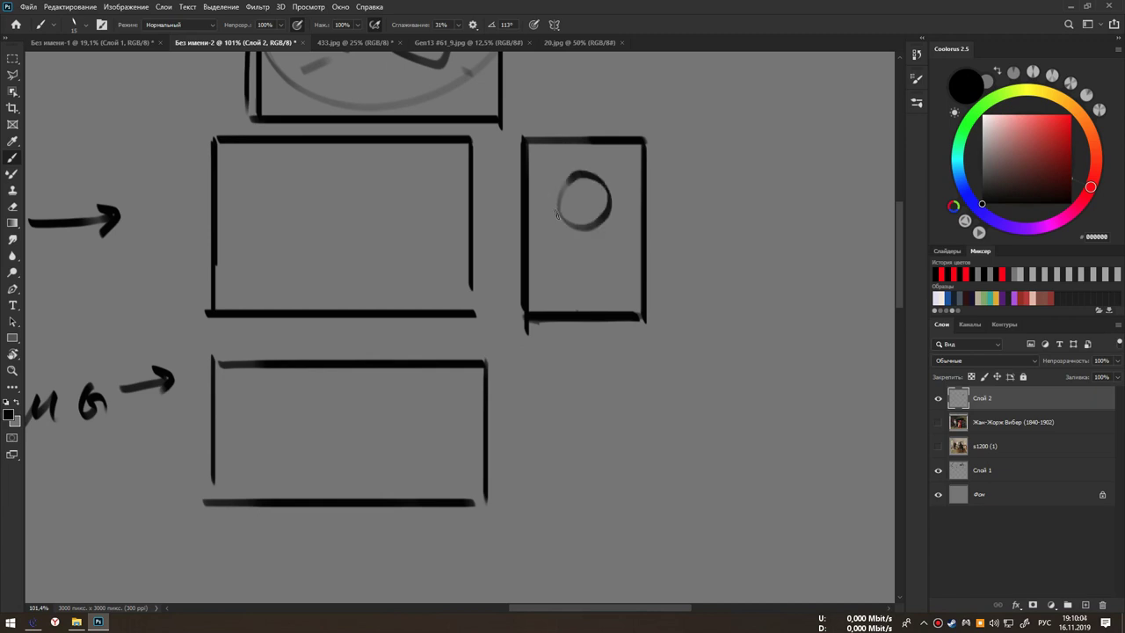
left_click_drag(583, 173, 588, 229)
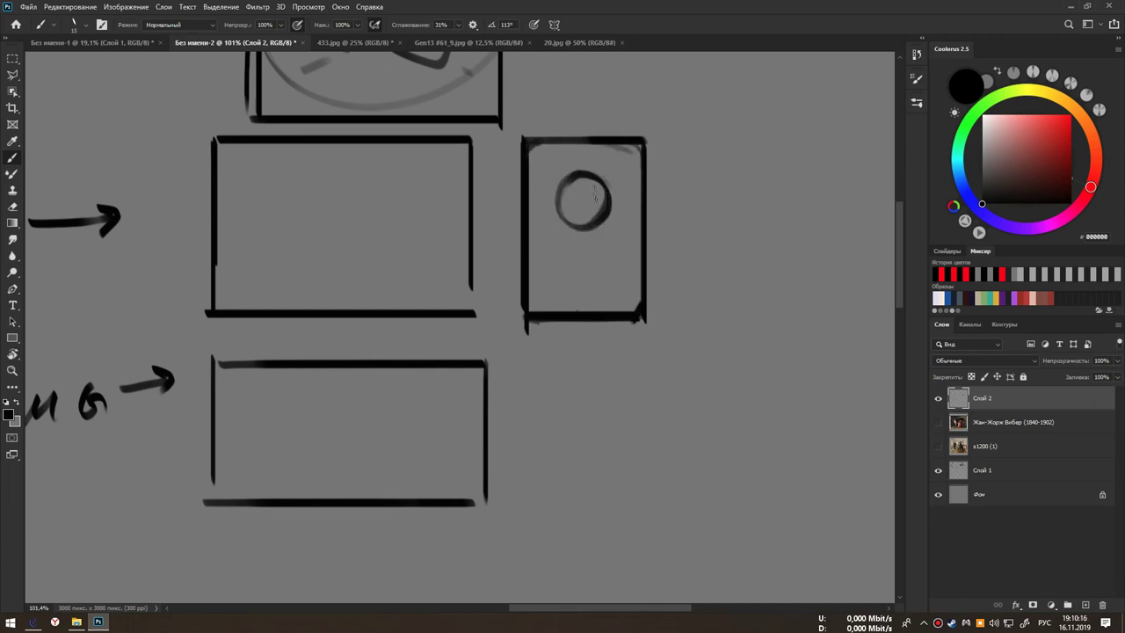
mouse_move(597, 204)
left_mouse_down()
mouse_move(580, 213)
mouse_move(581, 281)
left_mouse_up()
mouse_move(594, 213)
left_mouse_down()
mouse_move(594, 291)
mouse_move(590, 280)
mouse_move(625, 313)
mouse_move(564, 276)
mouse_move(562, 307)
left_mouse_up()
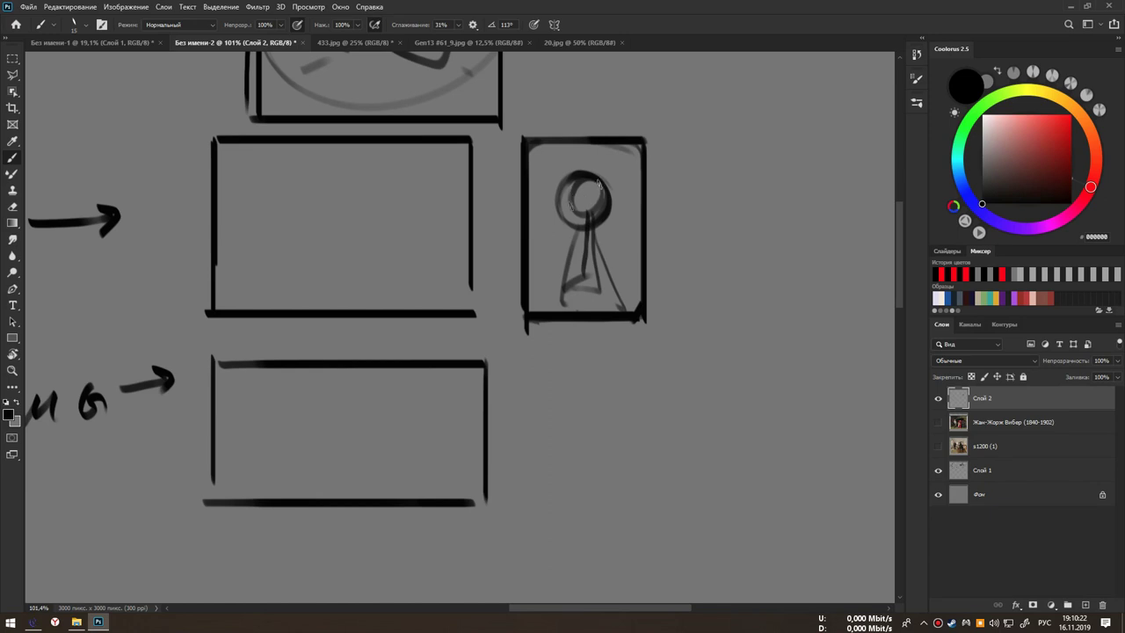
key("ctrl+z")
key("ctrl+z")
key("ctrl+z")
key("ctrl+z")
key("ctrl+z")
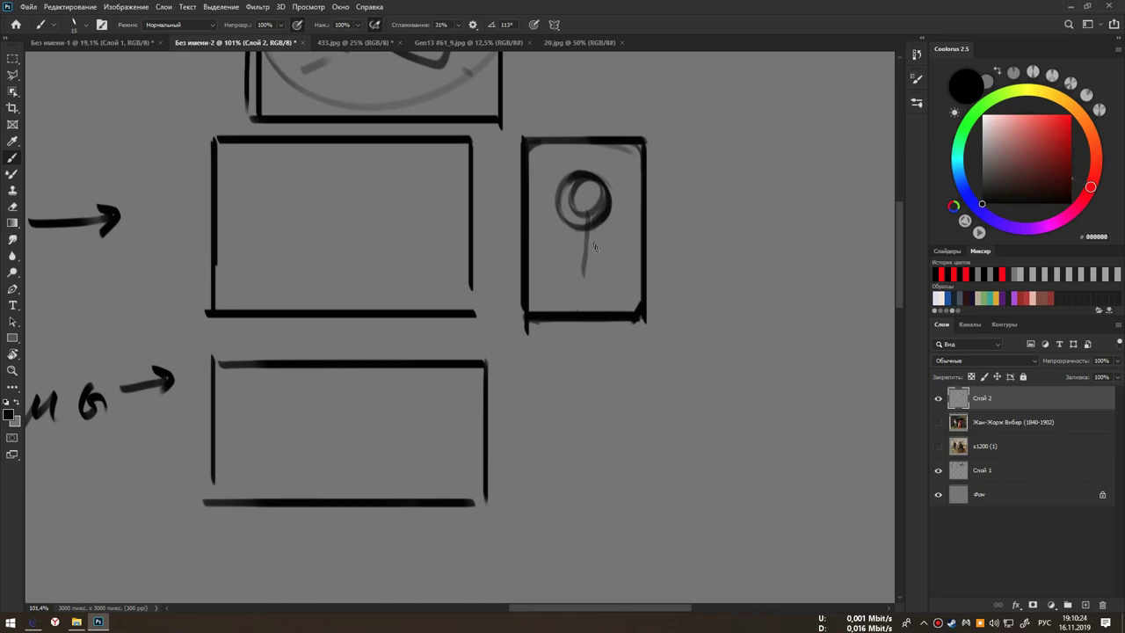
key("ctrl+z")
key("ctrl+z")
key("ctrl+z")
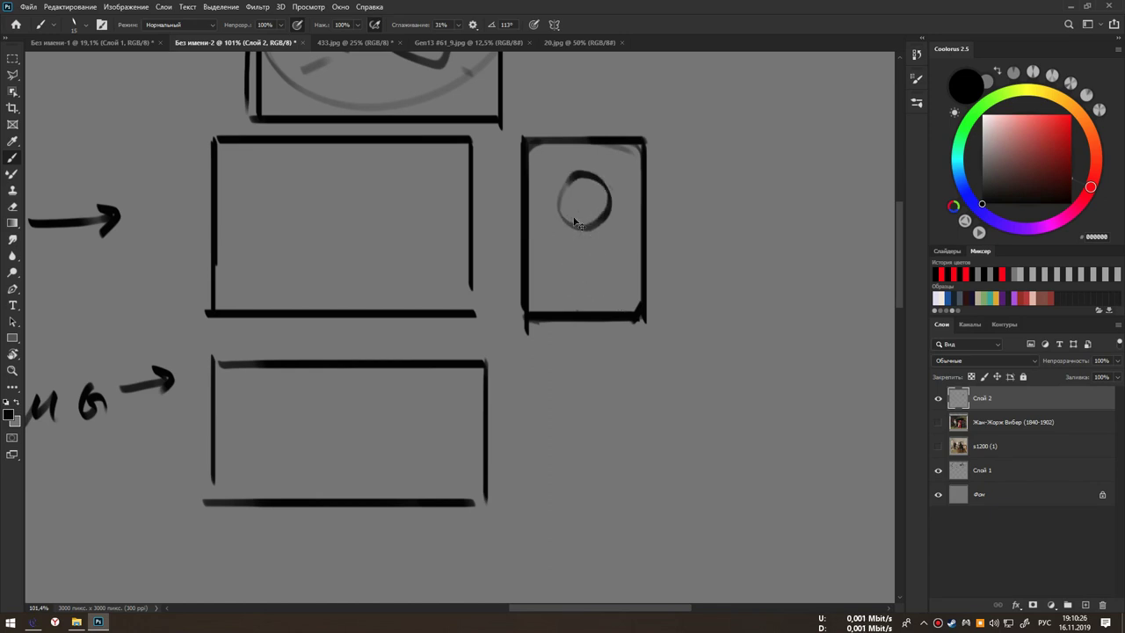
key("ctrl+z")
key("ctrl+z")
key("ctrl+z")
- Sketch a trial face with brow and eyes in the frame, undo it, and pan left
mouse_move(559, 142)
left_mouse_down()
mouse_move(550, 243)
mouse_move(587, 292)
mouse_move(638, 279)
mouse_move(601, 303)
left_mouse_up()
left_click_drag(552, 208, 639, 195)
mouse_move(556, 207)
left_mouse_down()
mouse_move(576, 202)
mouse_move(564, 219)
mouse_move(620, 208)
mouse_move(594, 225)
left_mouse_up()
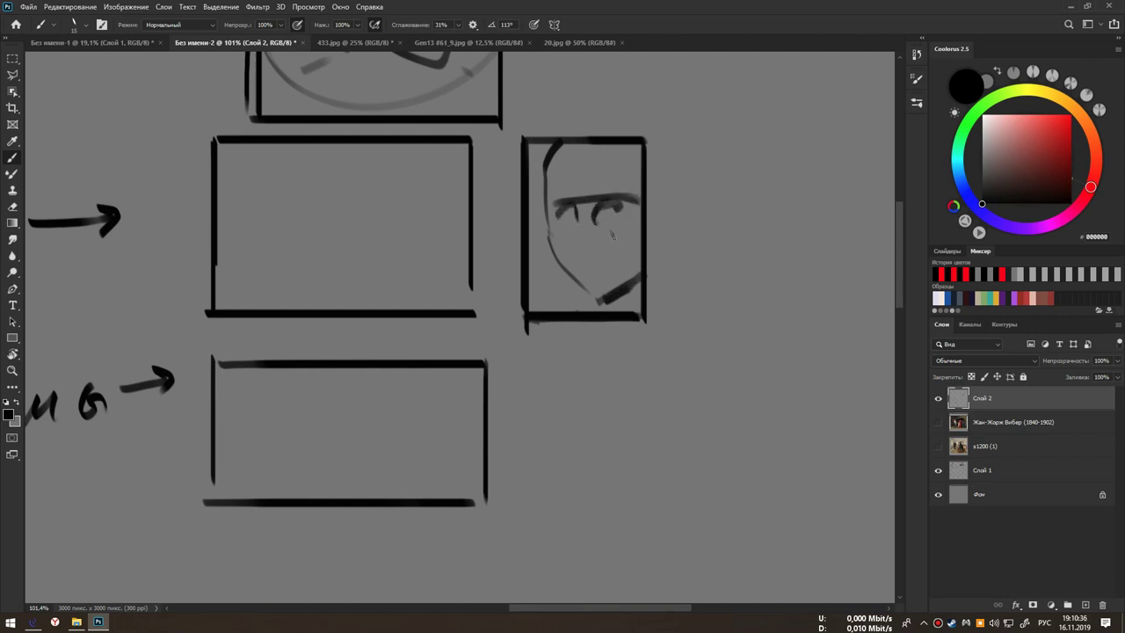
mouse_move(550, 187)
left_mouse_down()
mouse_move(583, 225)
mouse_move(580, 251)
left_mouse_up()
key("ctrl+z")
key("ctrl+z")
key("ctrl+z")
key("ctrl+z")
key("ctrl+z")
key("ctrl+z")
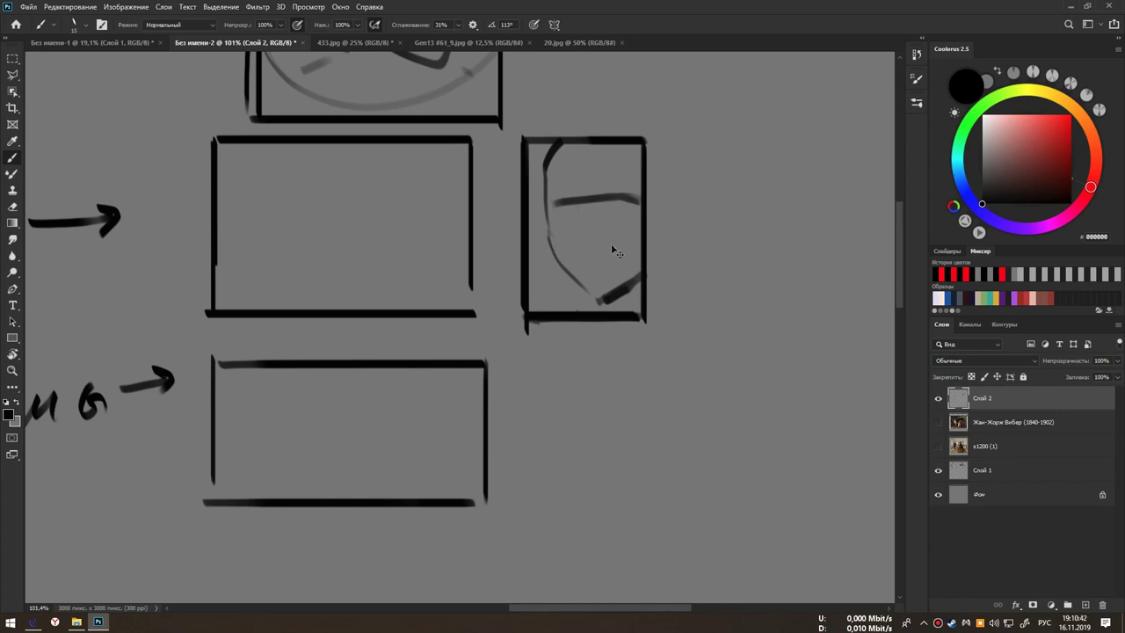
key("ctrl+z")
key("ctrl+z")
key("ctrl+z")
key("ctrl+z")
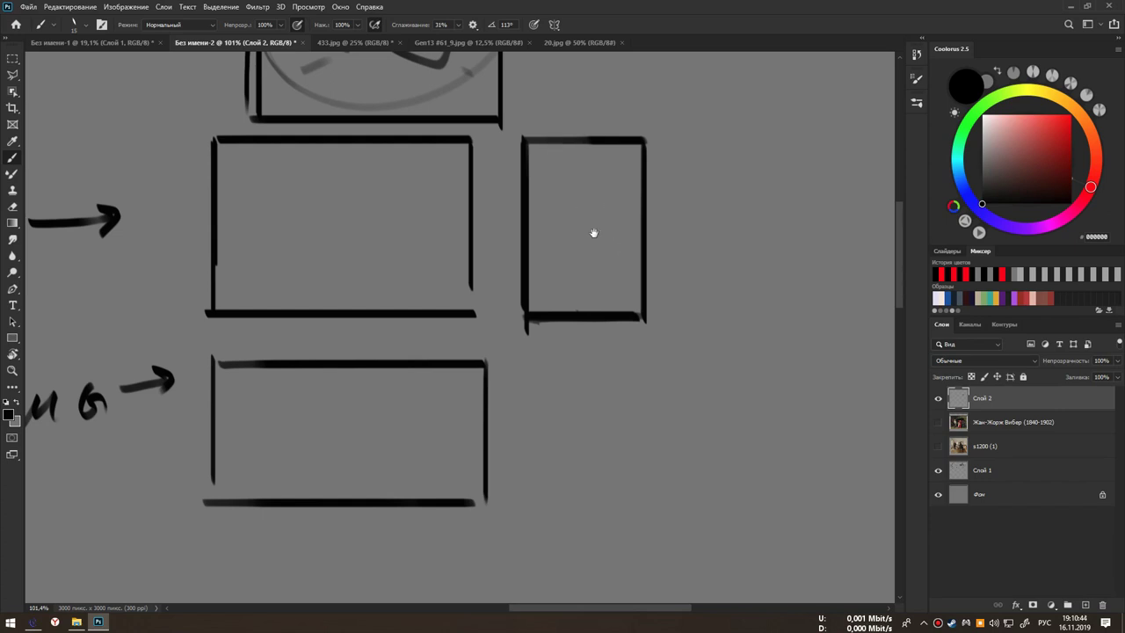
left_click_drag(592, 231, 683, 234)
- Retrace the upper wide frame's right edge and extend its bottom edge leftward
mouse_move(424, 192)
left_mouse_down()
mouse_move(406, 209)
mouse_move(422, 192)
left_mouse_up()
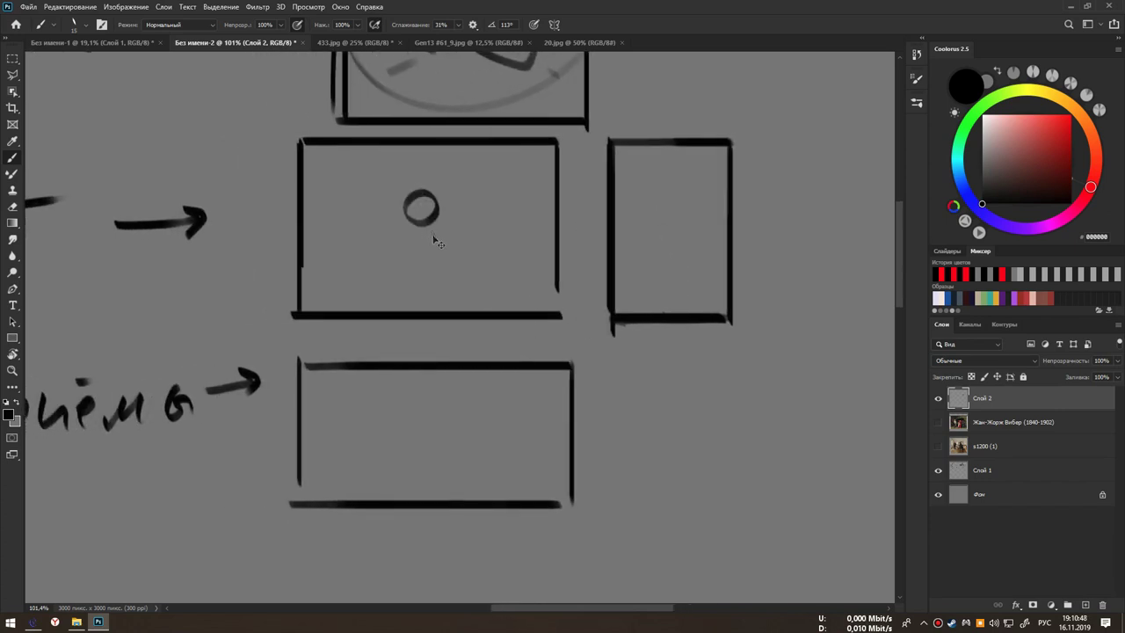
key("ctrl+z")
key("ctrl+z")
left_click_drag(557, 143, 559, 334)
left_click_drag(290, 316, 362, 314)
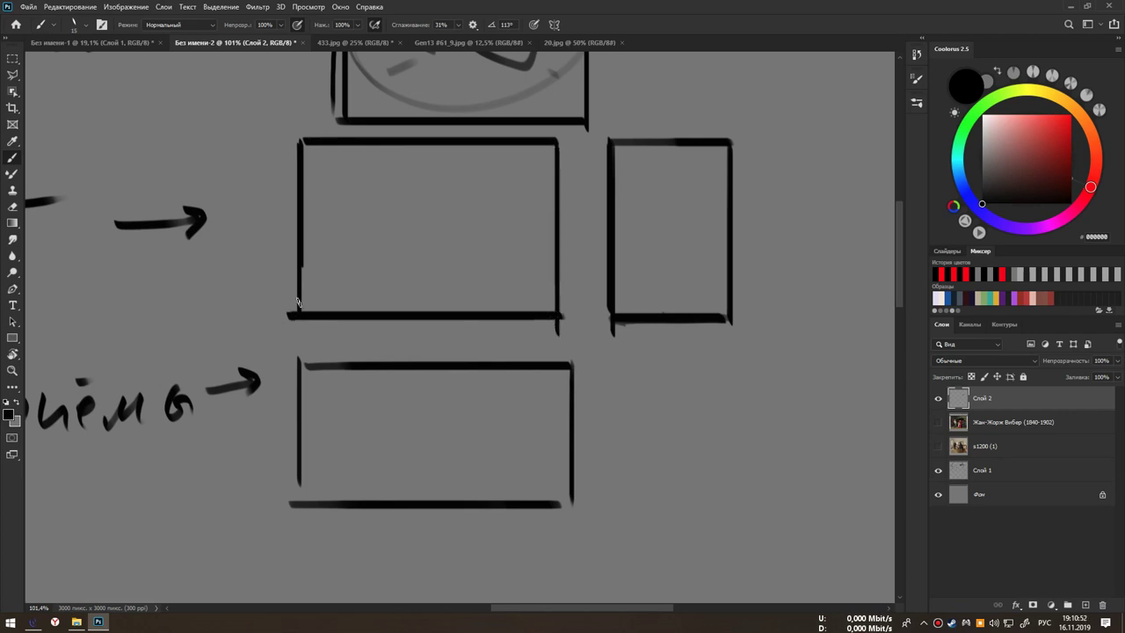
left_click_drag(489, 253, 554, 250)
mouse_move(569, 205)
left_mouse_down()
mouse_move(541, 233)
mouse_move(568, 207)
mouse_move(467, 206)
mouse_move(489, 230)
left_mouse_up()
key("ctrl+z")
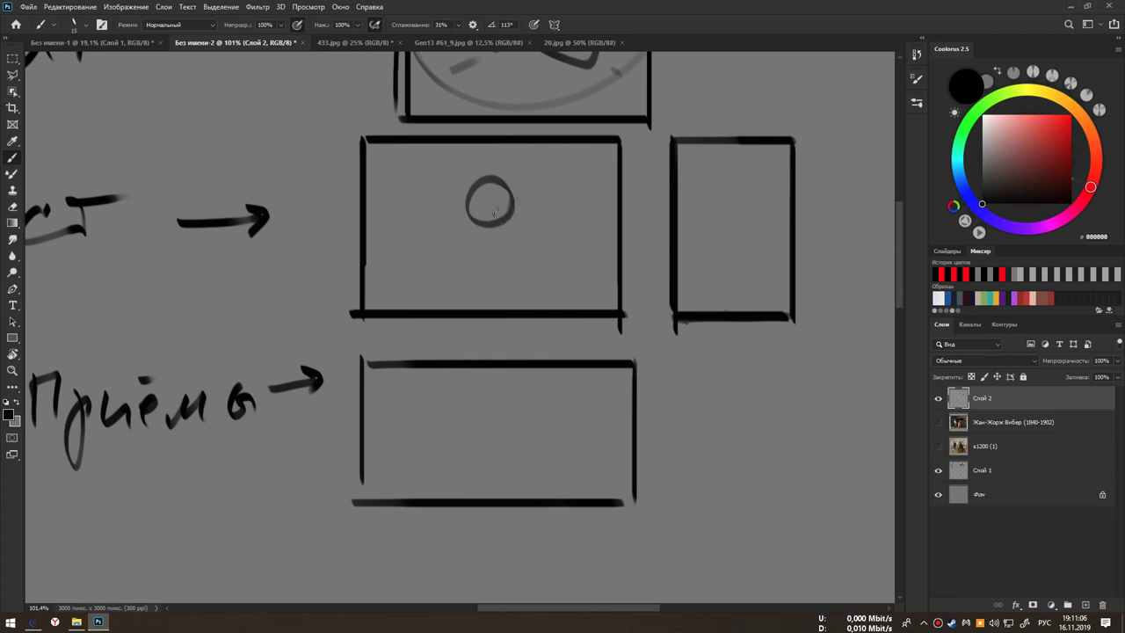
- Draw two horizontal lines around a scribbled circle and erase part of the upper line
left_click_drag(366, 201, 608, 202)
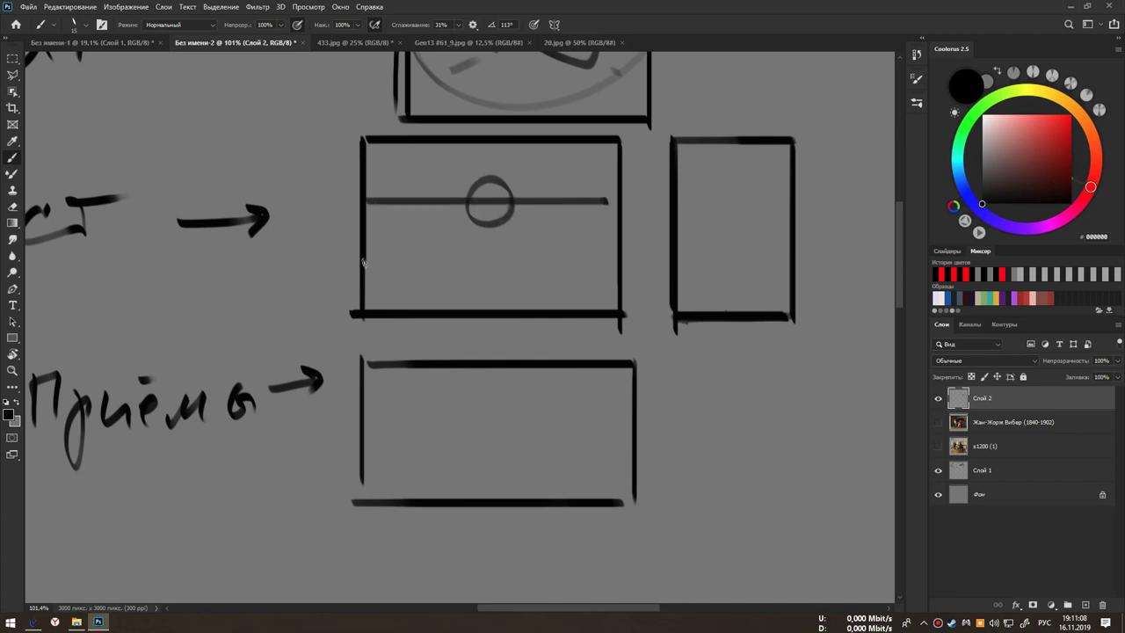
left_click_drag(363, 262, 612, 261)
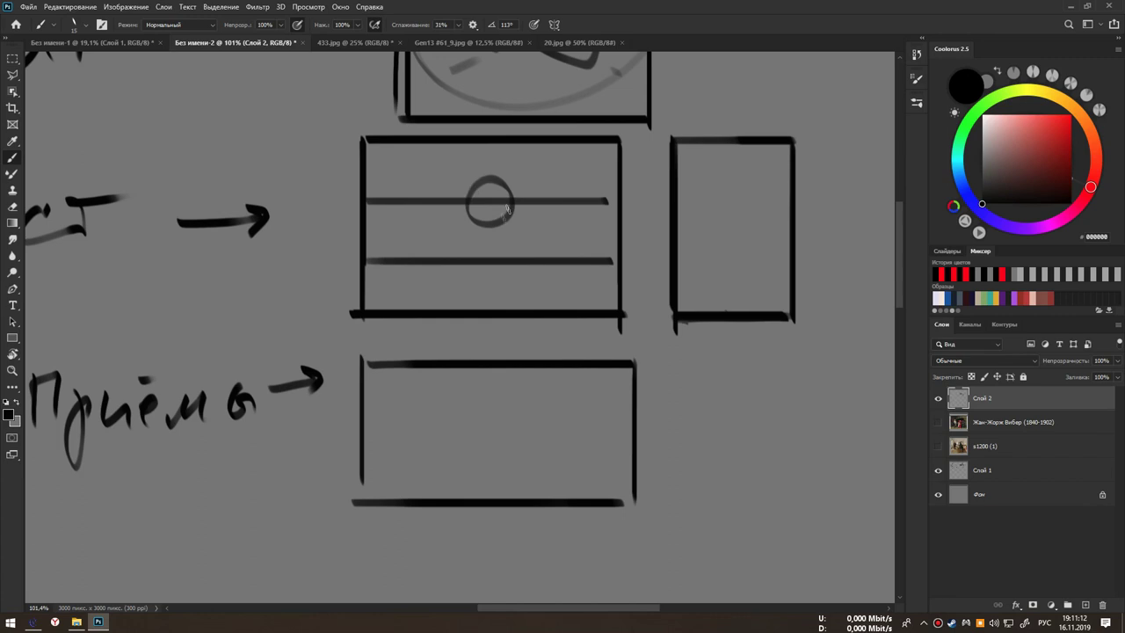
mouse_move(490, 217)
left_mouse_down()
mouse_move(479, 235)
mouse_move(508, 222)
mouse_move(484, 253)
left_mouse_up()
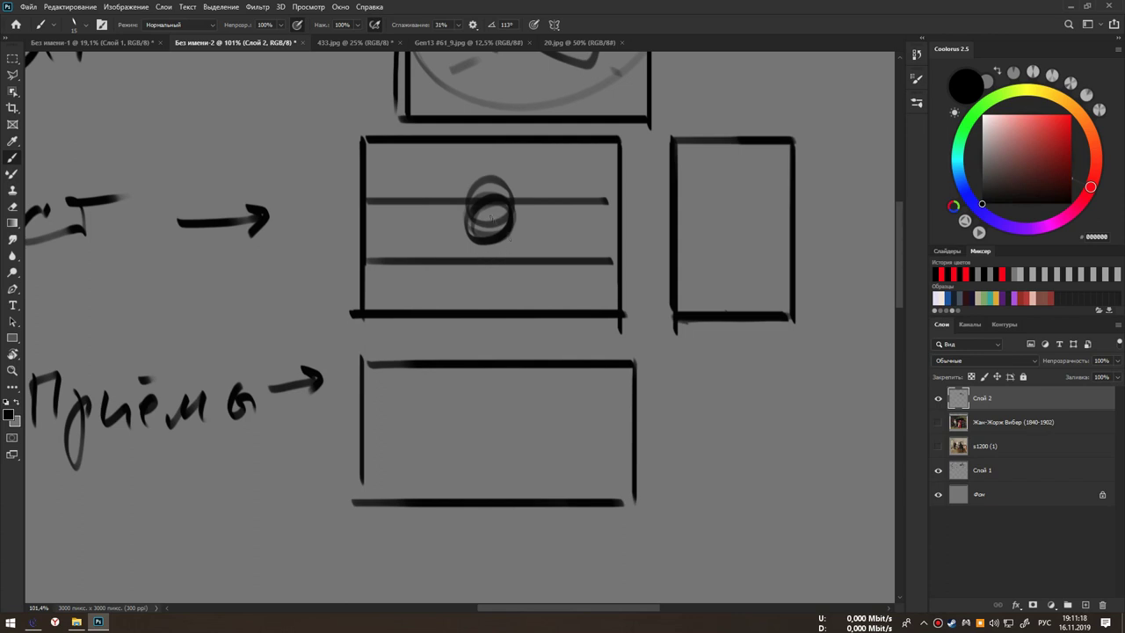
mouse_move(482, 225)
left_mouse_down()
mouse_move(493, 234)
mouse_move(489, 222)
left_mouse_up()
key("ctrl+z")
left_click_drag(475, 214, 473, 197)
key("e")
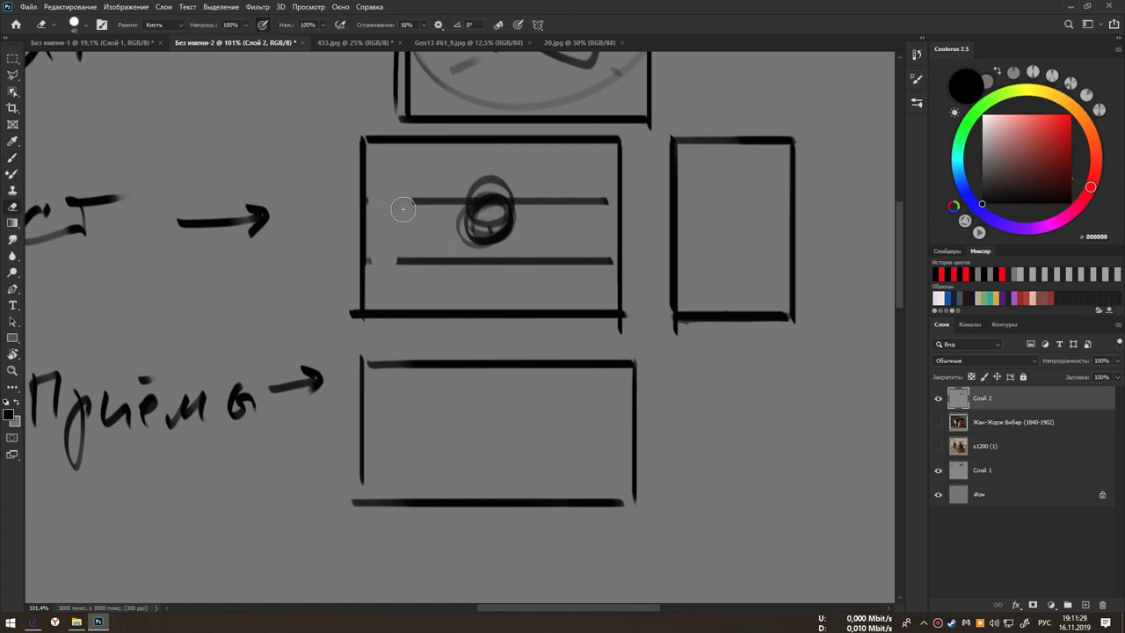
left_click_drag(397, 201, 575, 198)
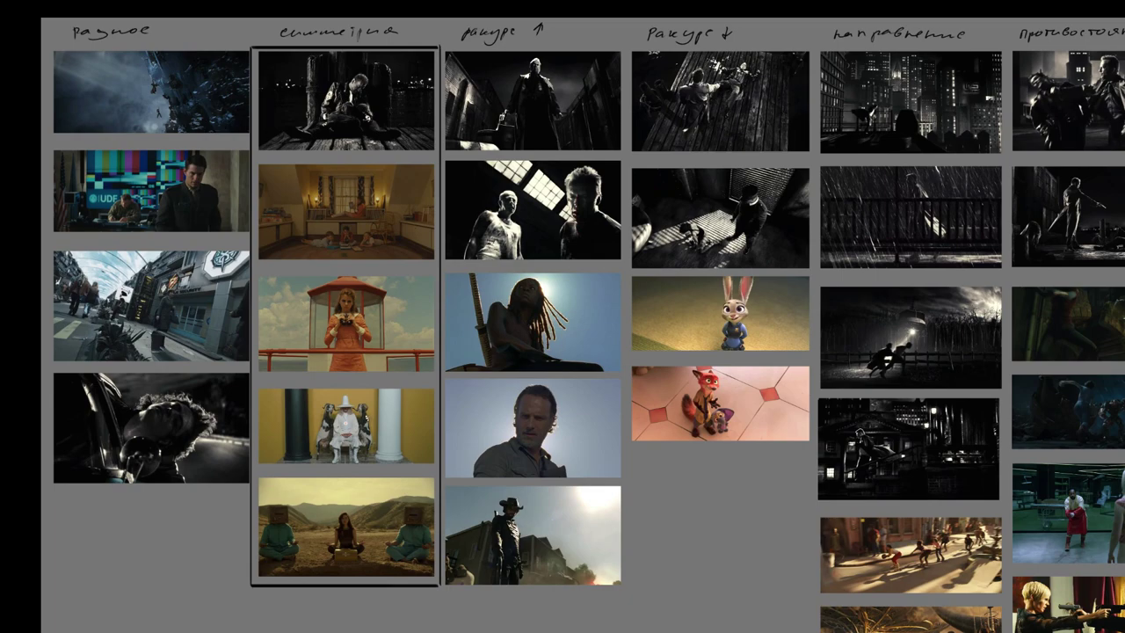
- Try and undo marks on the lighthouse and white-suit stills, then zoom into the night pier still
scroll(366, 415, "up", 2)
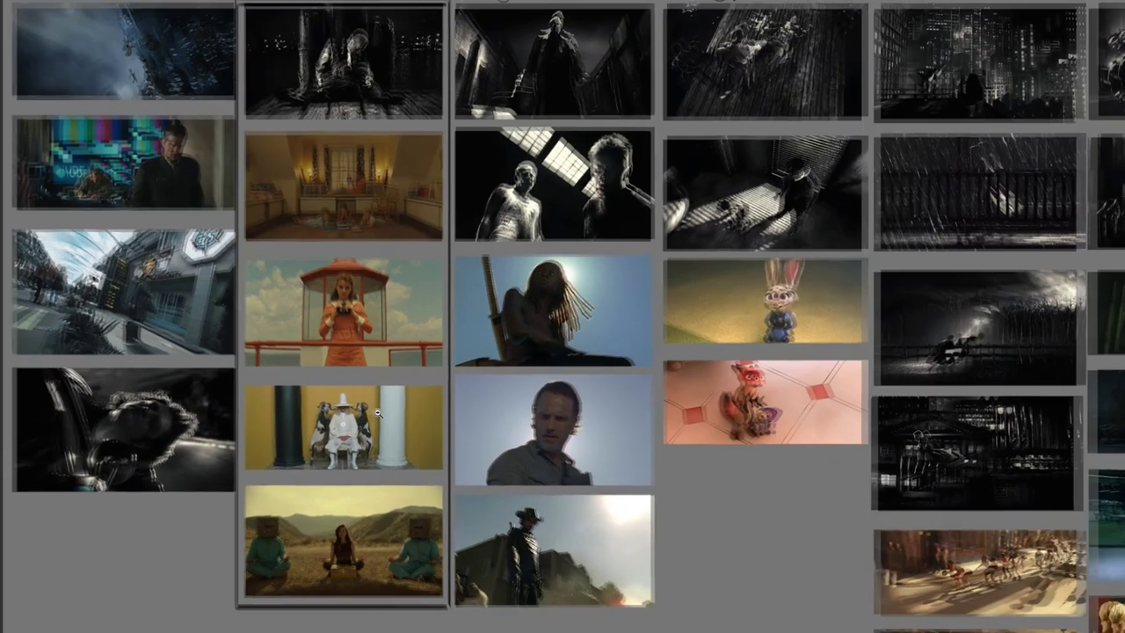
mouse_move(348, 278)
left_mouse_down()
mouse_move(309, 309)
mouse_move(374, 288)
left_mouse_up()
key("ctrl+z")
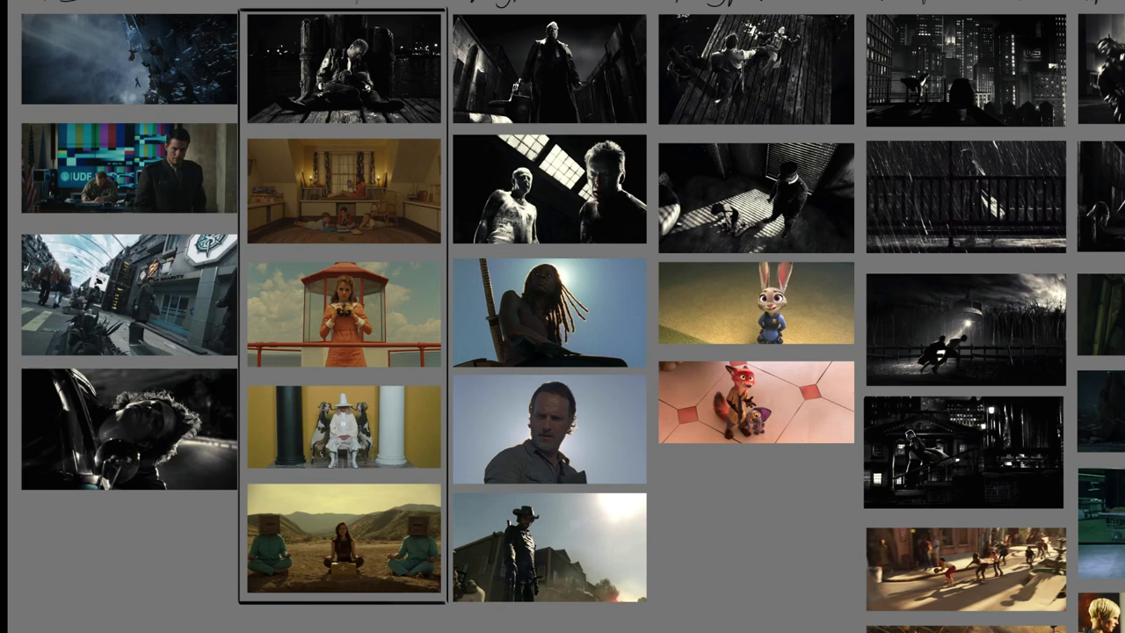
mouse_move(289, 417)
left_mouse_down()
mouse_move(341, 417)
mouse_move(303, 410)
left_mouse_up()
mouse_move(404, 418)
left_mouse_down()
mouse_move(383, 411)
mouse_move(413, 413)
left_mouse_up()
key("ctrl+z")
key("ctrl+z")
left_click_drag(395, 429, 402, 463)
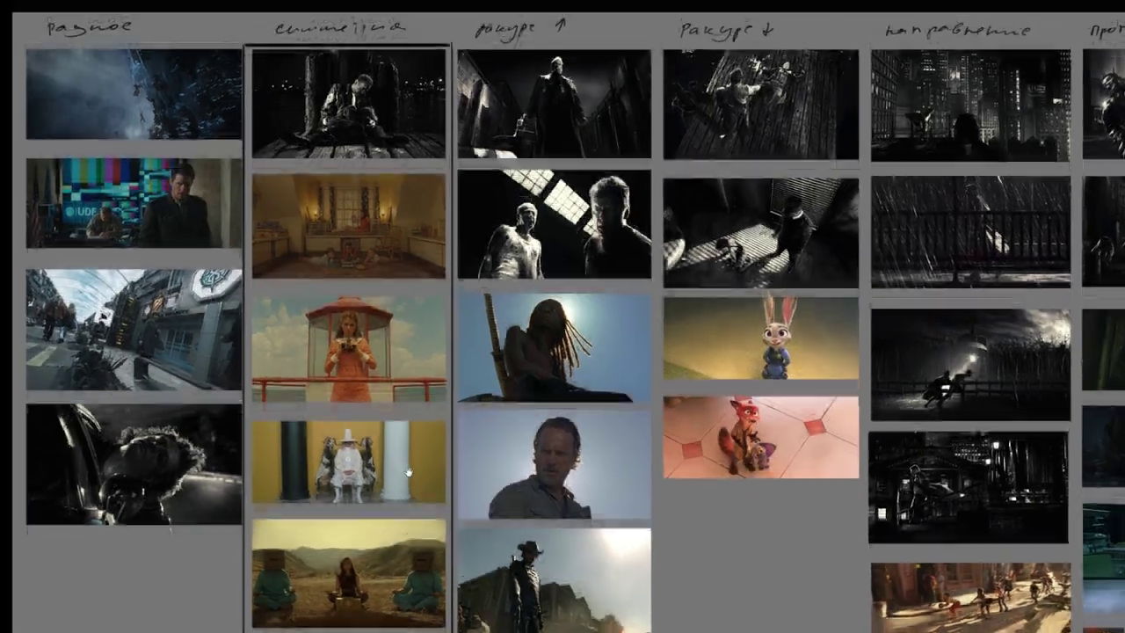
double_click(329, 134)
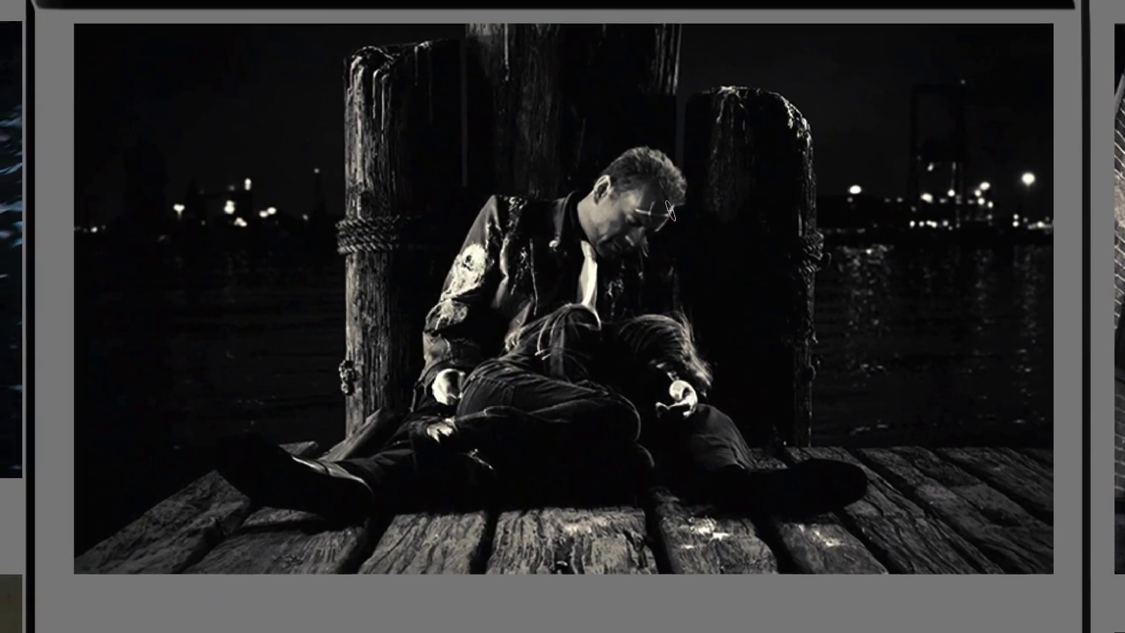
left_click_drag(579, 42, 625, 535)
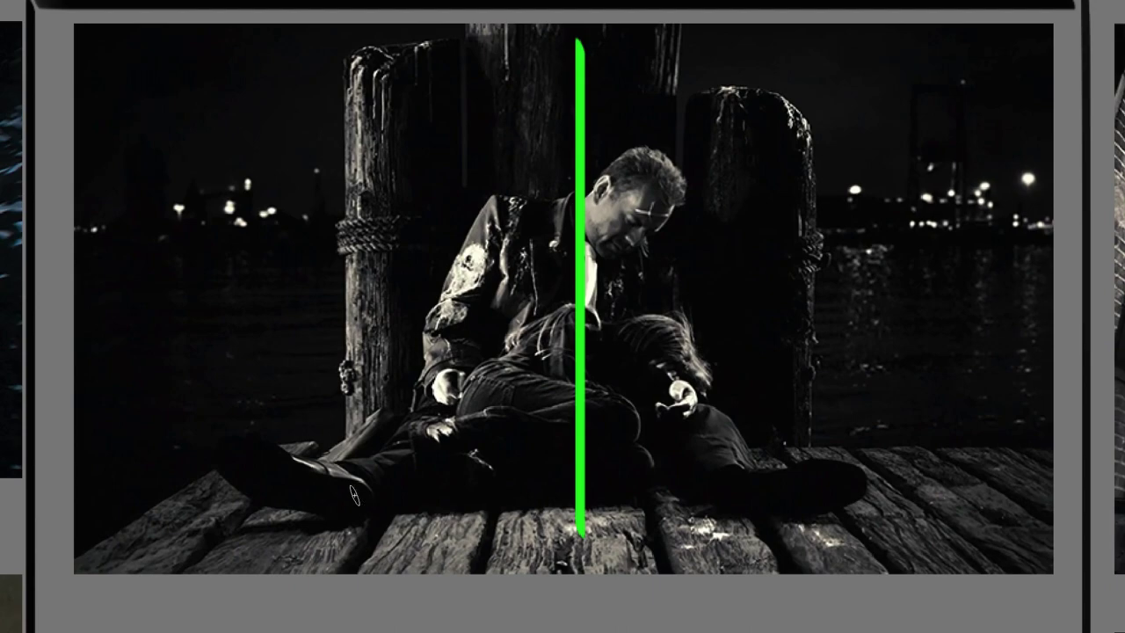
left_click_drag(352, 492, 532, 260)
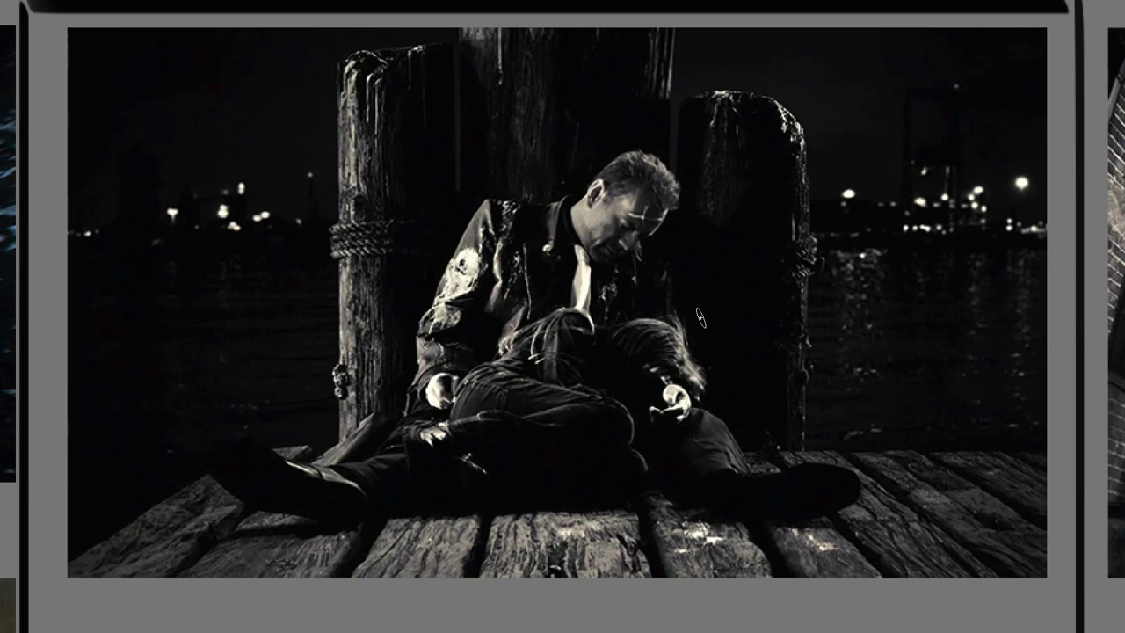
left_click_drag(356, 45, 746, 109)
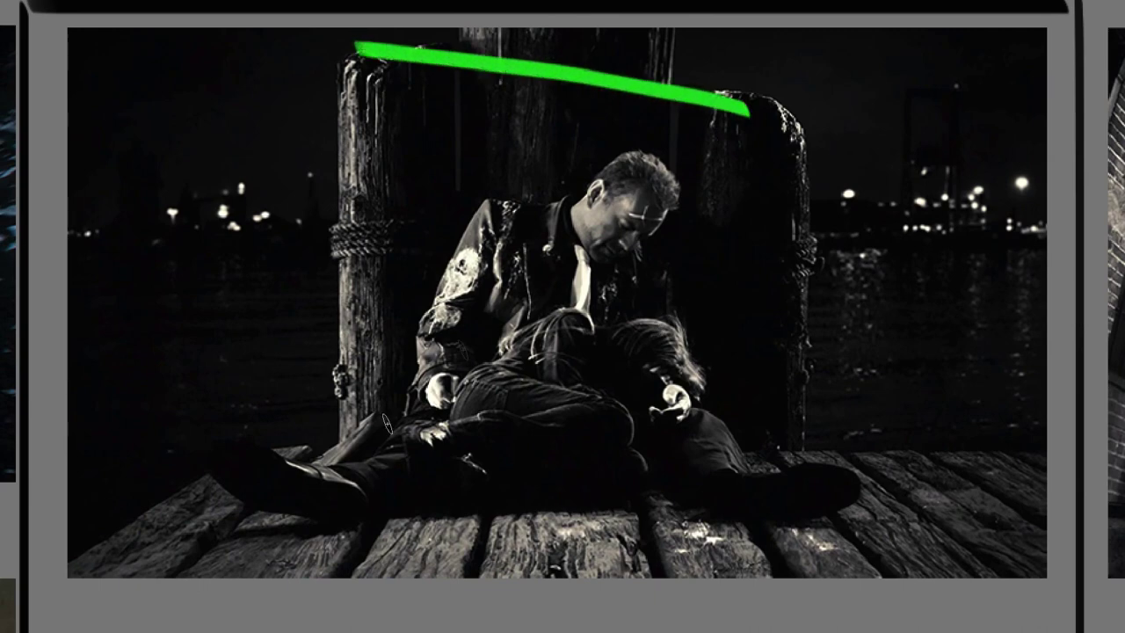
left_click_drag(325, 579, 379, 494)
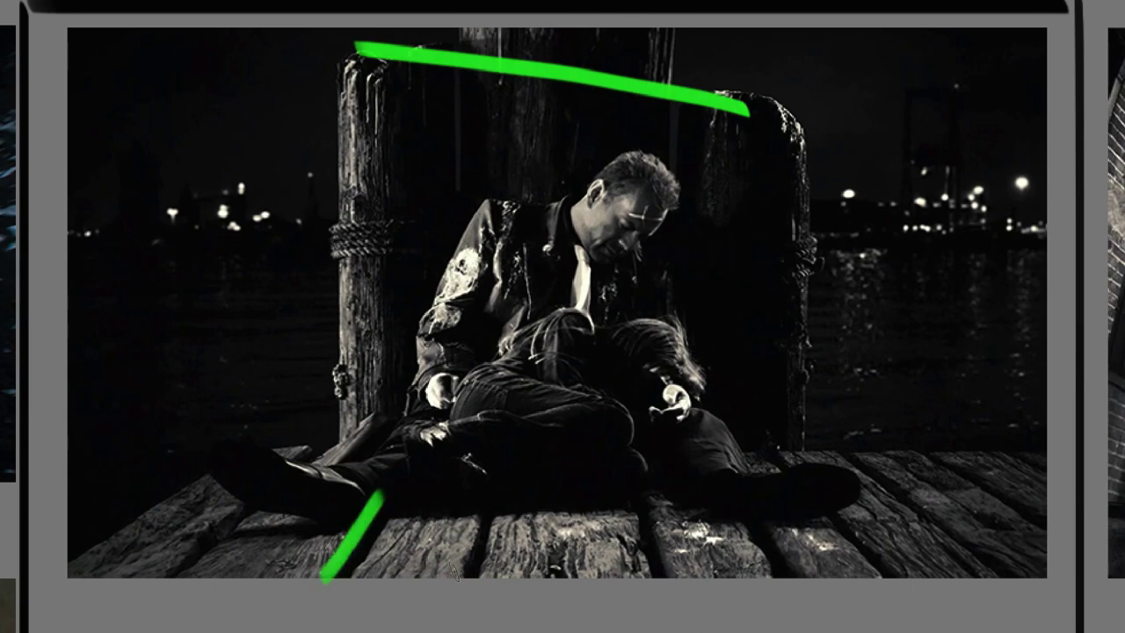
left_click_drag(460, 571, 487, 501)
left_click_drag(654, 577, 629, 480)
left_click_drag(798, 584, 737, 503)
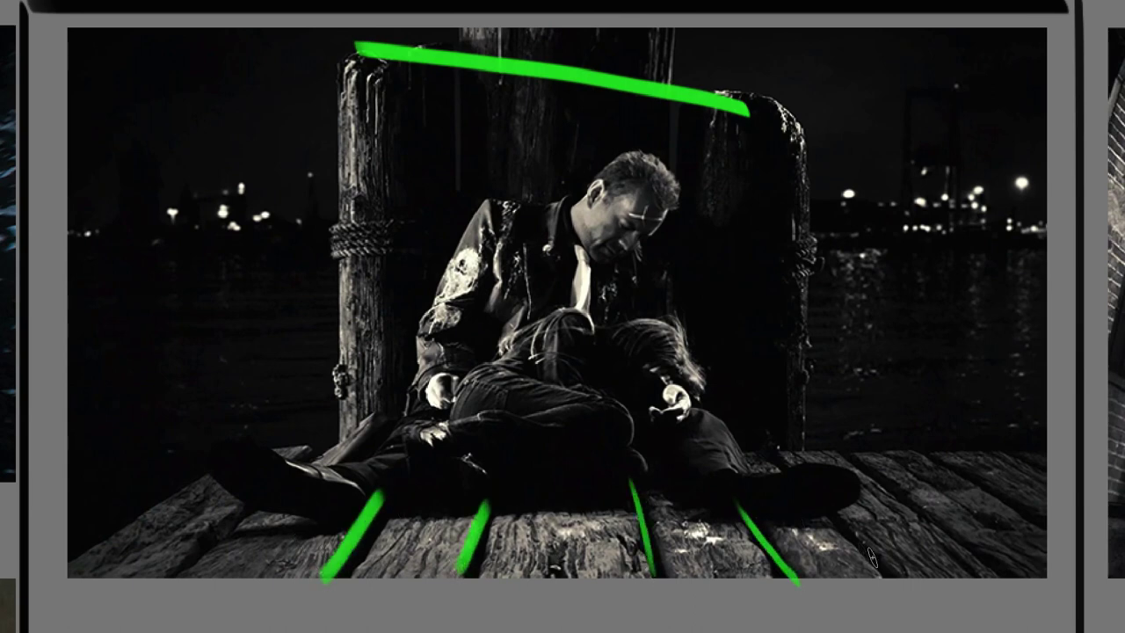
left_click_drag(883, 568, 804, 482)
left_click_drag(984, 555, 870, 471)
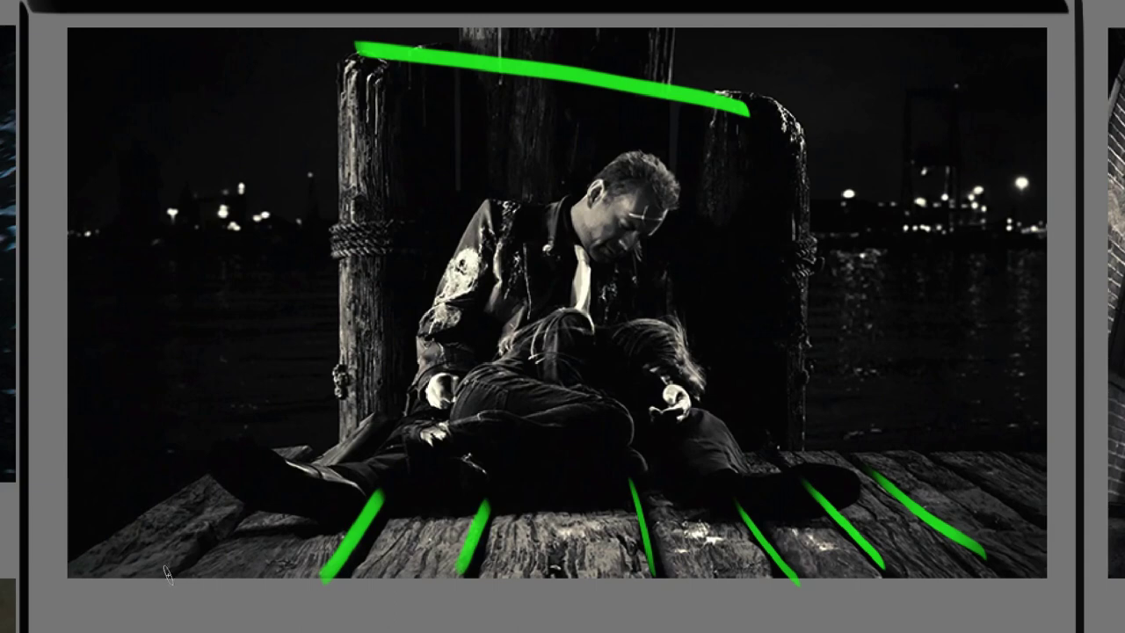
left_click_drag(172, 562, 274, 474)
mouse_move(67, 558)
left_mouse_down()
mouse_move(246, 447)
mouse_move(1033, 422)
left_mouse_up()
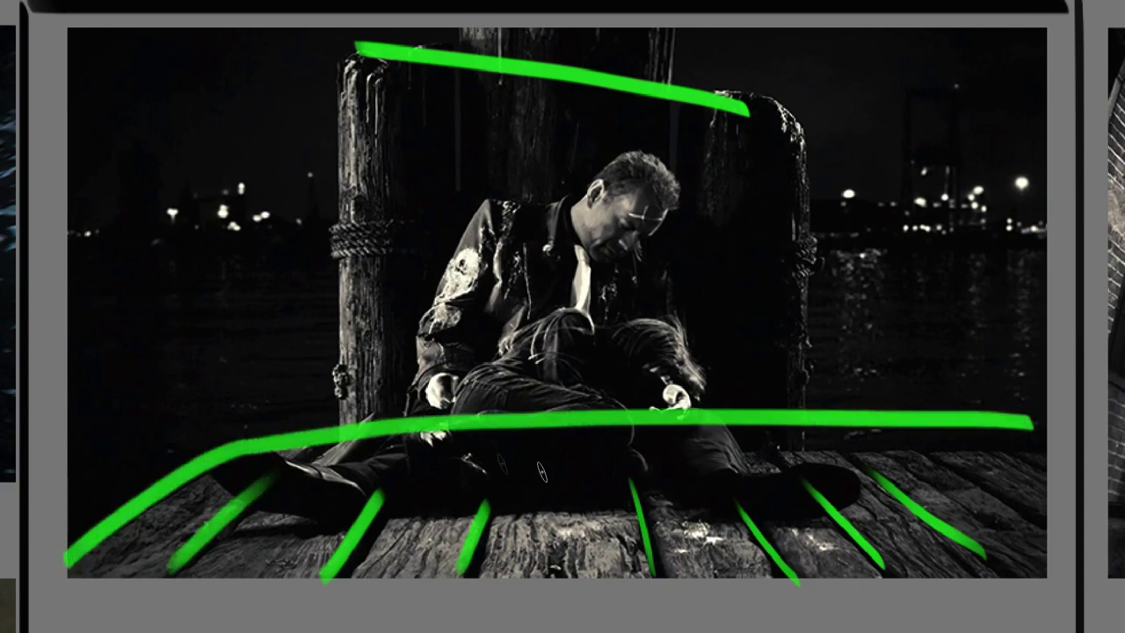
mouse_move(474, 431)
left_mouse_down()
mouse_move(830, 399)
mouse_move(1023, 405)
left_mouse_up()
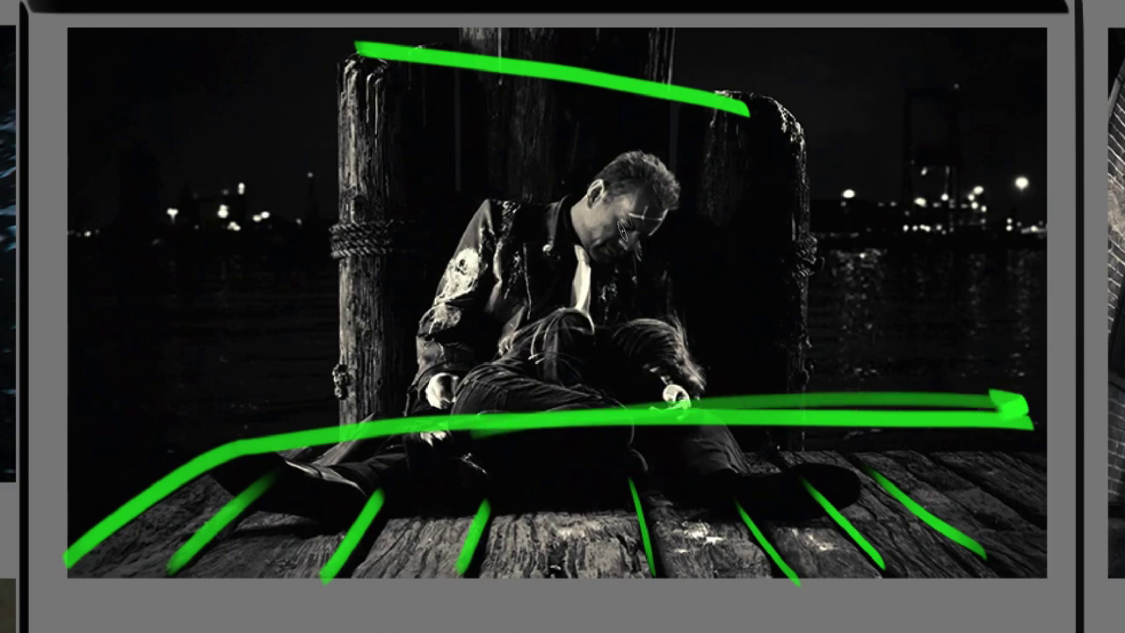
mouse_move(508, 369)
left_mouse_down()
mouse_move(606, 232)
mouse_move(682, 172)
mouse_move(697, 176)
left_mouse_up()
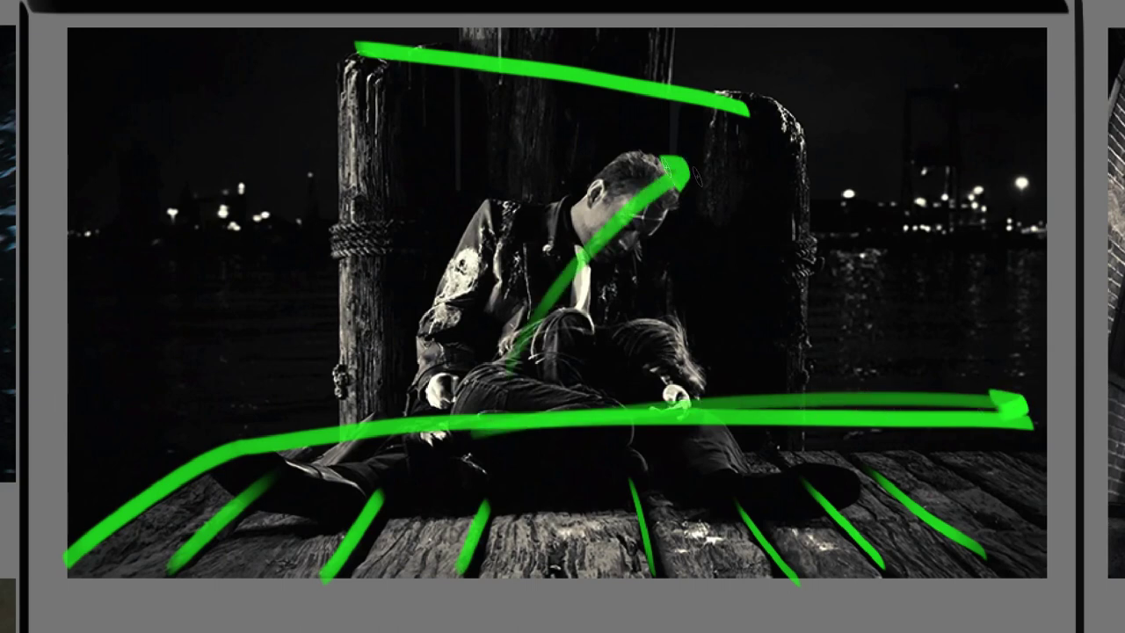
key("ctrl+z")
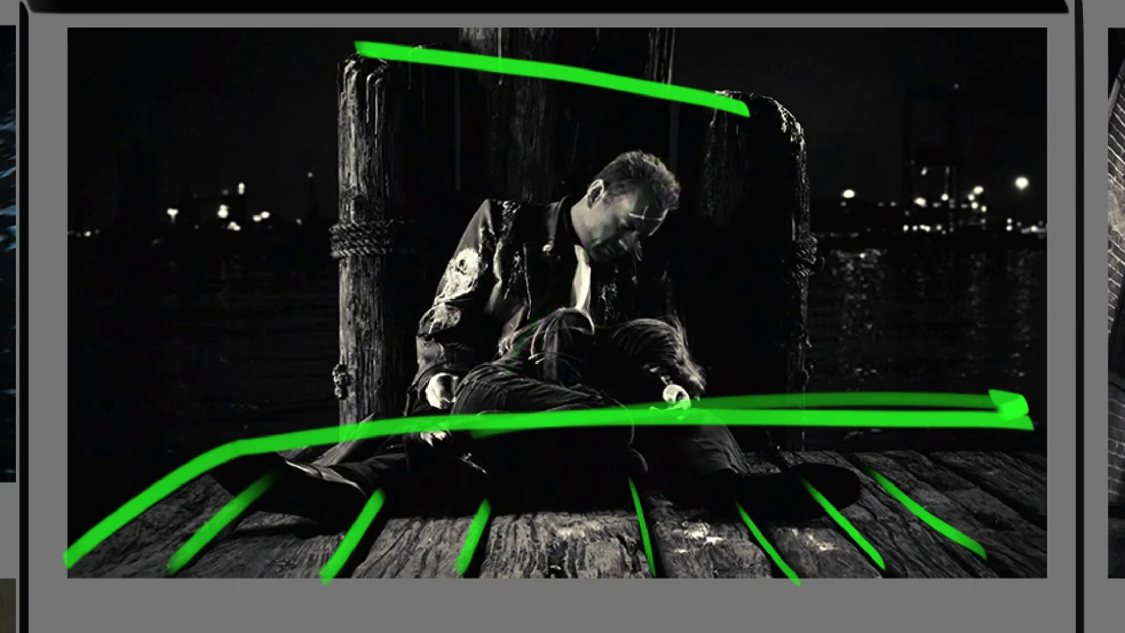
left_click_drag(633, 311, 546, 435)
key("ctrl+z")
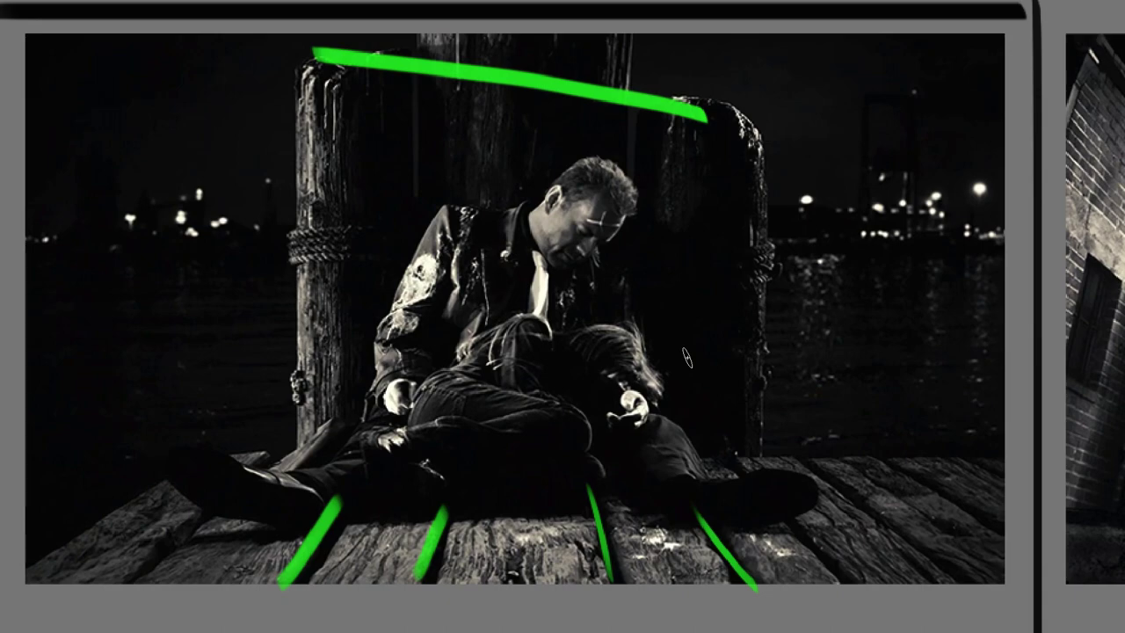
key("ctrl+z")
key("ctrl+z")
key("ctrl+z")
key("ctrl+z")
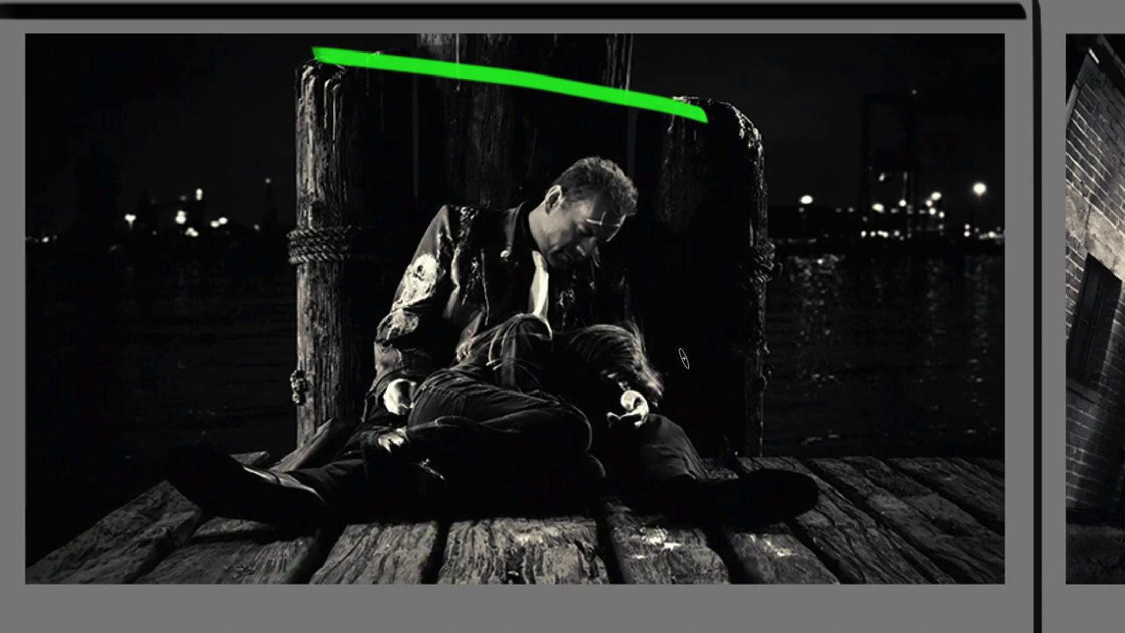
key("ctrl+z")
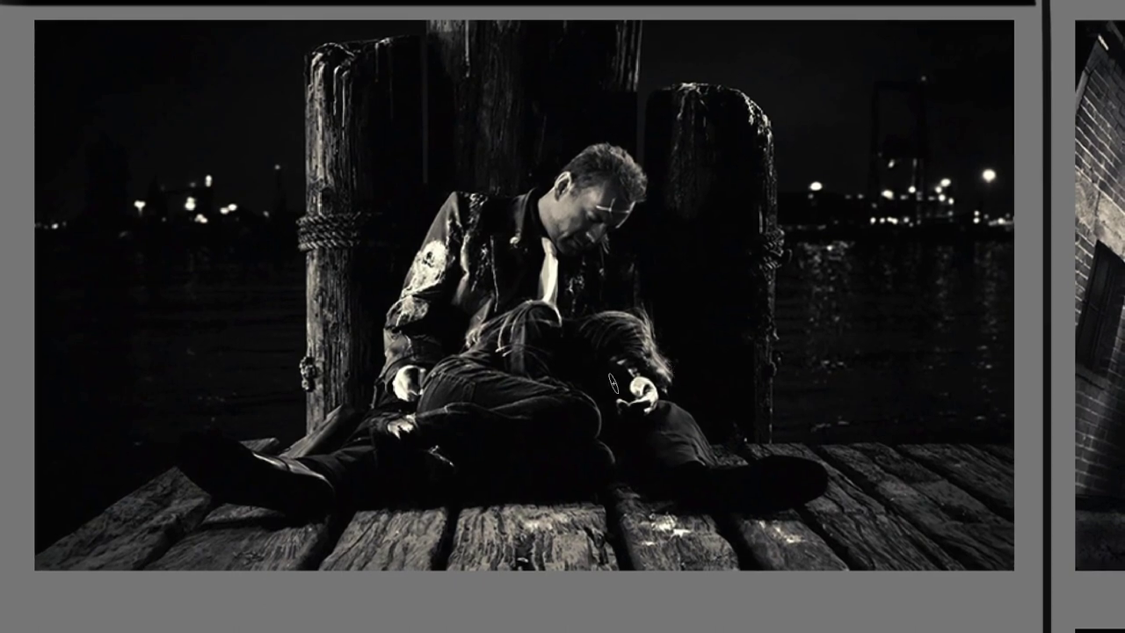
scroll(615, 264, "down", 5)
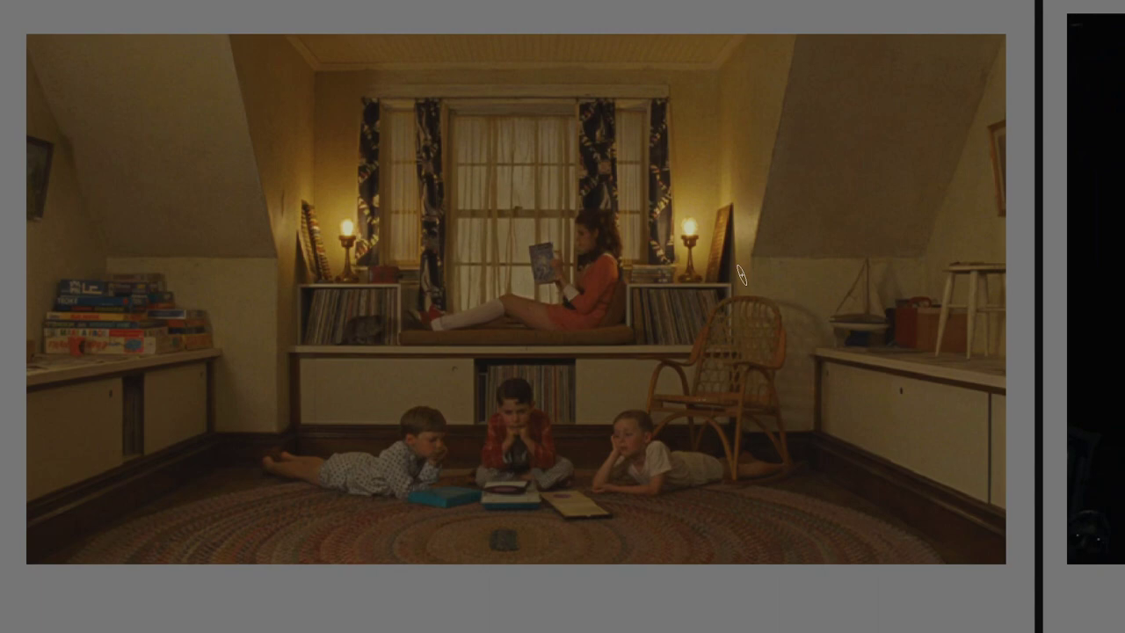
- Circle the rocking chair, the board-game stack and the left cabinet in green
left_click_drag(791, 303, 821, 323)
left_click_drag(181, 252, 176, 253)
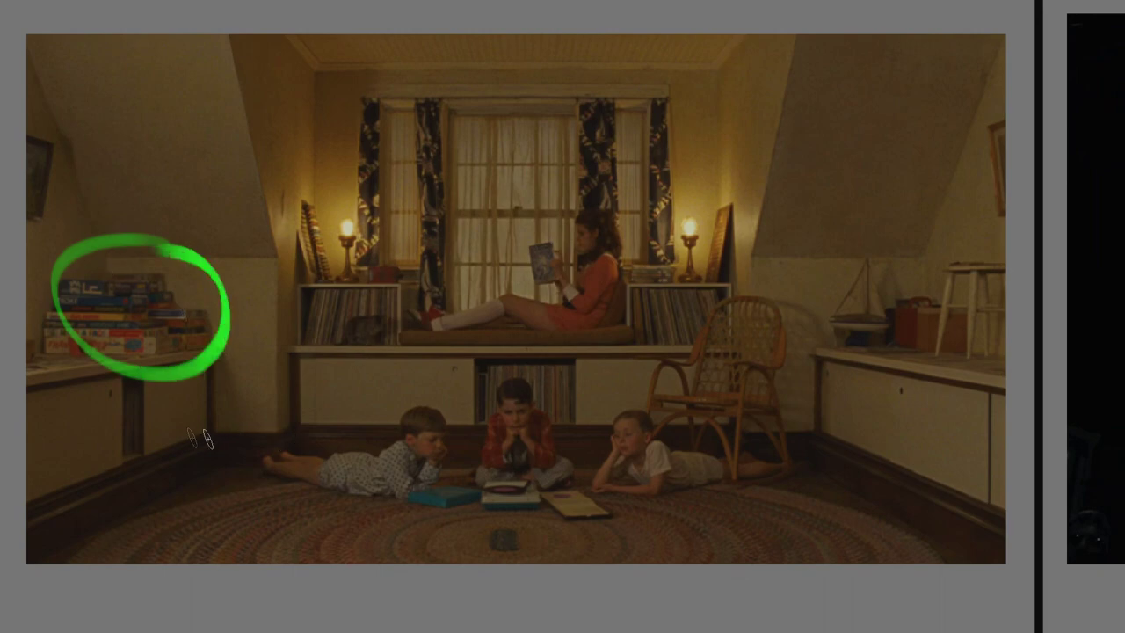
left_click_drag(176, 280, 108, 444)
mouse_move(126, 376)
left_mouse_down()
mouse_move(138, 472)
mouse_move(106, 404)
left_mouse_up()
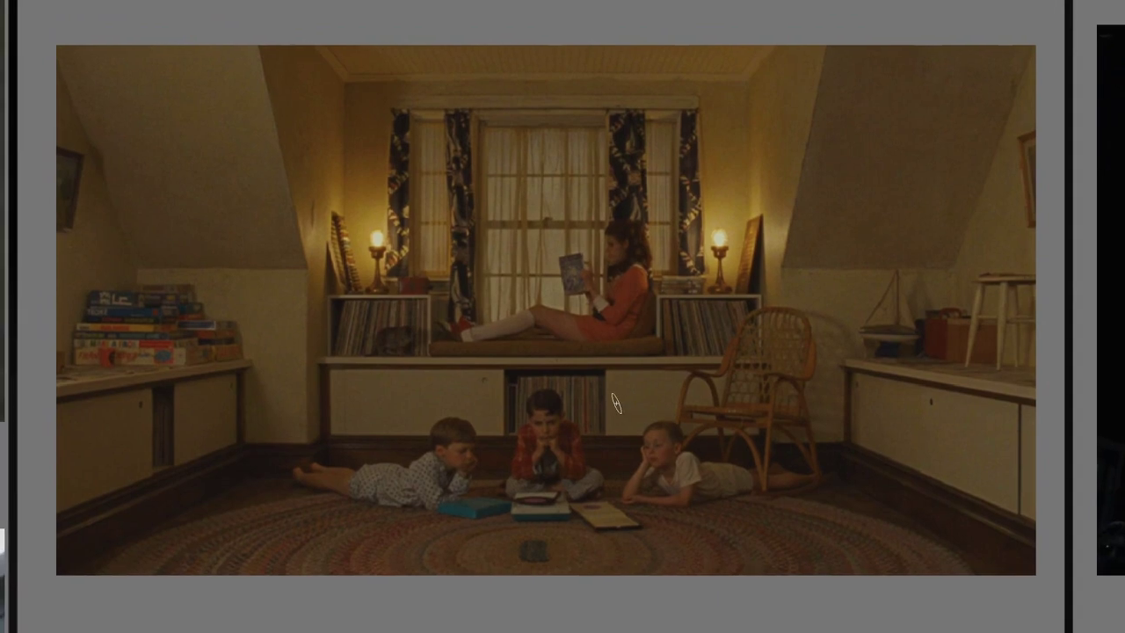
- Circle the reading girl, the three boys, the floor items, the middle boy and the cat
mouse_move(649, 211)
left_mouse_down()
mouse_move(532, 356)
mouse_move(564, 259)
left_mouse_up()
mouse_move(296, 464)
left_mouse_down()
mouse_move(548, 396)
mouse_move(773, 507)
left_mouse_up()
left_click_drag(681, 528, 301, 458)
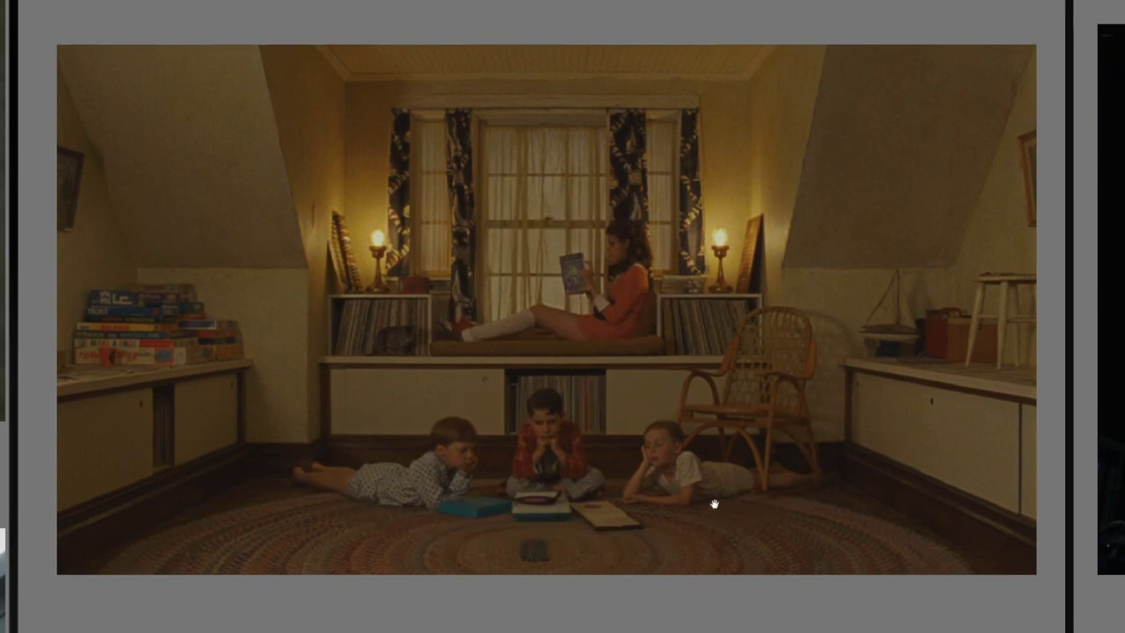
mouse_move(606, 477)
left_mouse_down()
mouse_move(439, 479)
mouse_move(614, 477)
left_mouse_up()
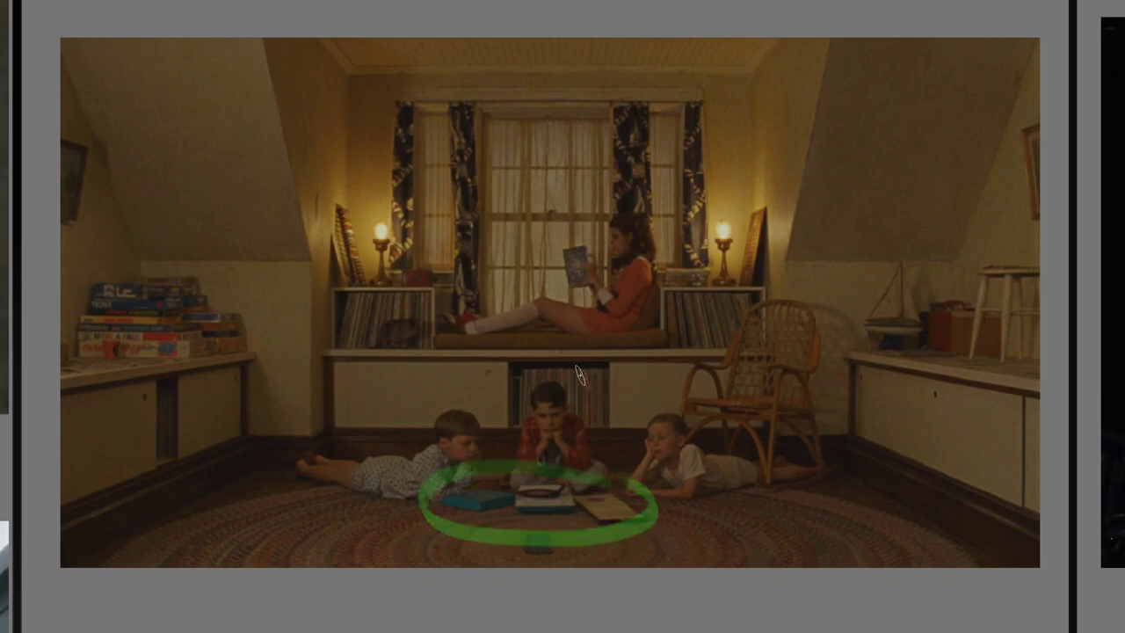
left_click_drag(497, 420, 603, 423)
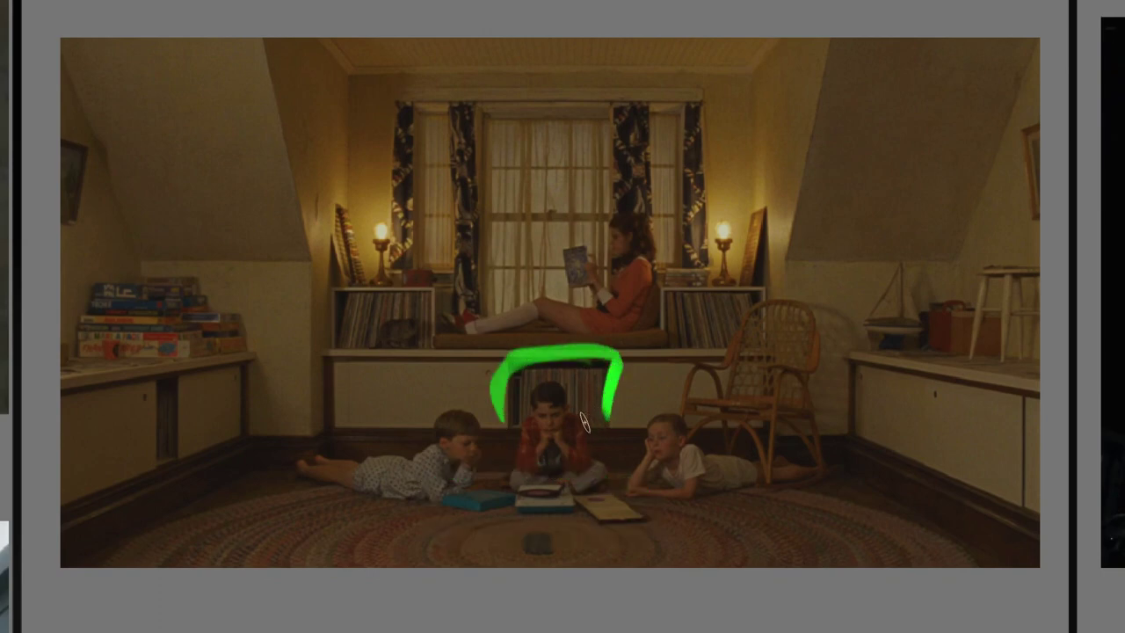
mouse_move(508, 425)
left_mouse_down()
mouse_move(514, 360)
mouse_move(608, 435)
left_mouse_up()
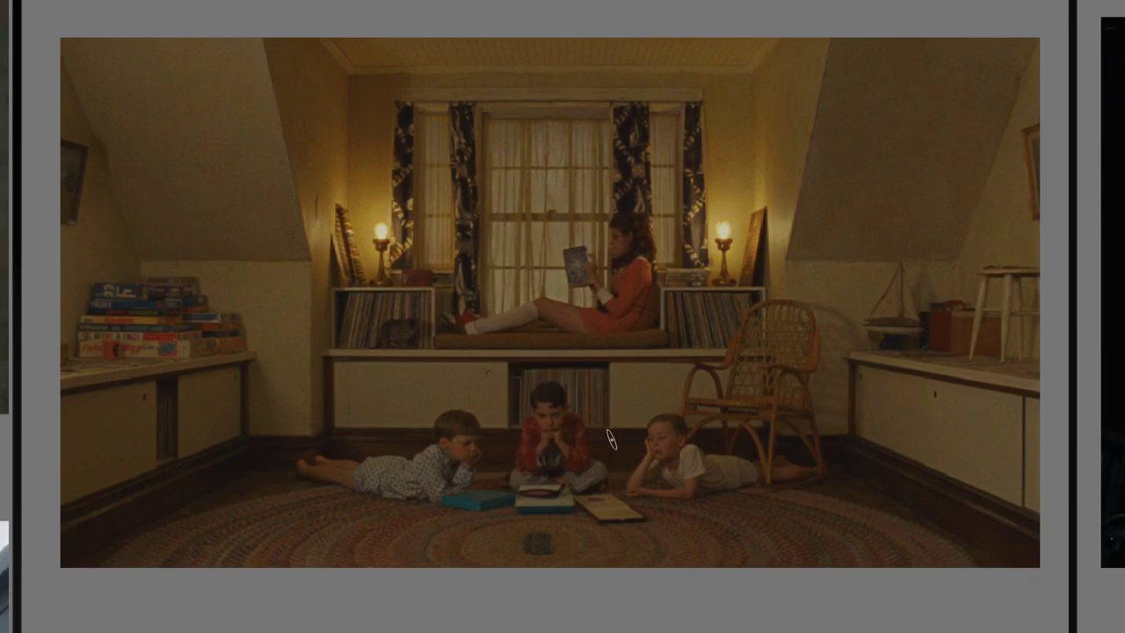
mouse_move(421, 318)
left_mouse_down()
mouse_move(427, 347)
mouse_move(432, 327)
left_mouse_up()
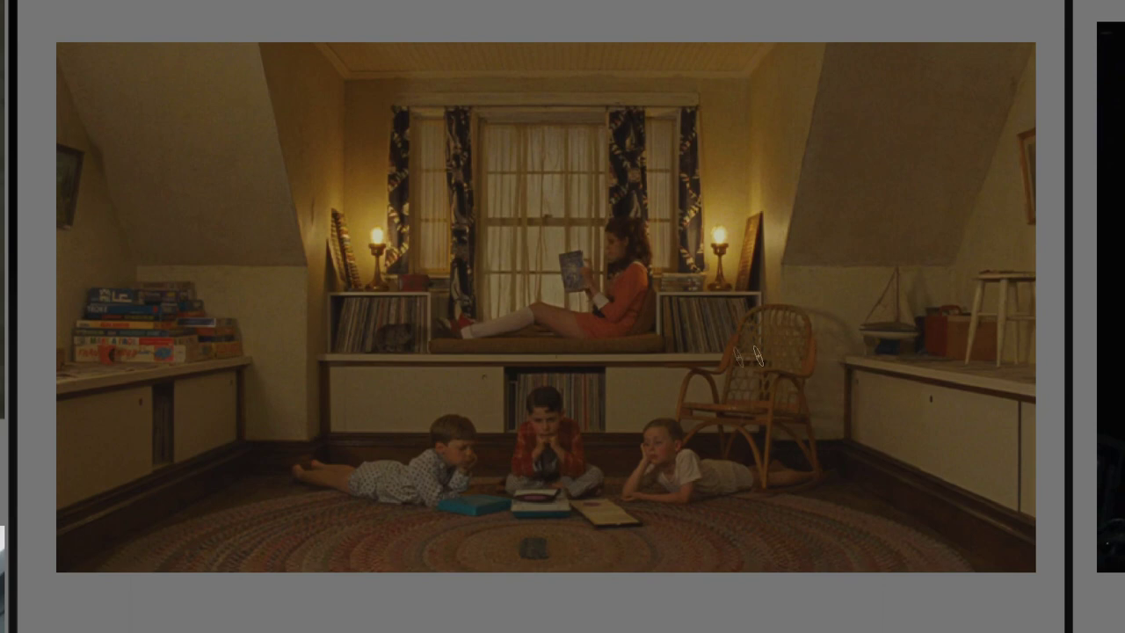
- Trace the curtain edges with green verticals and the window and seat with horizontal lines
left_click_drag(464, 106, 467, 172)
left_click_drag(456, 290, 466, 318)
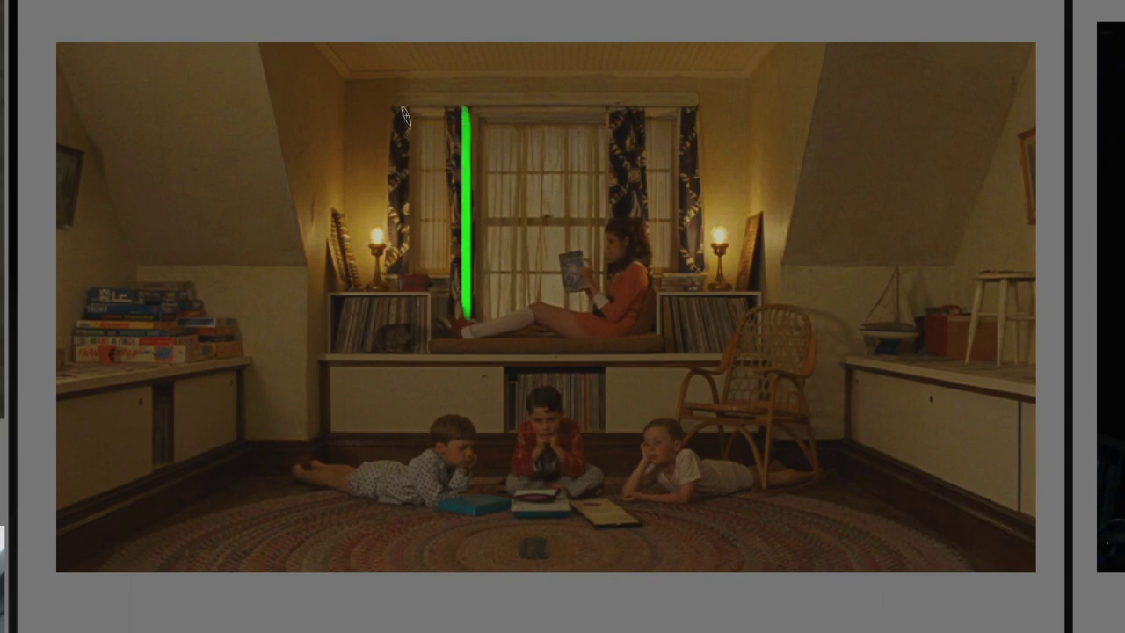
left_click_drag(406, 110, 405, 268)
left_click_drag(626, 107, 623, 233)
left_click_drag(684, 125, 686, 218)
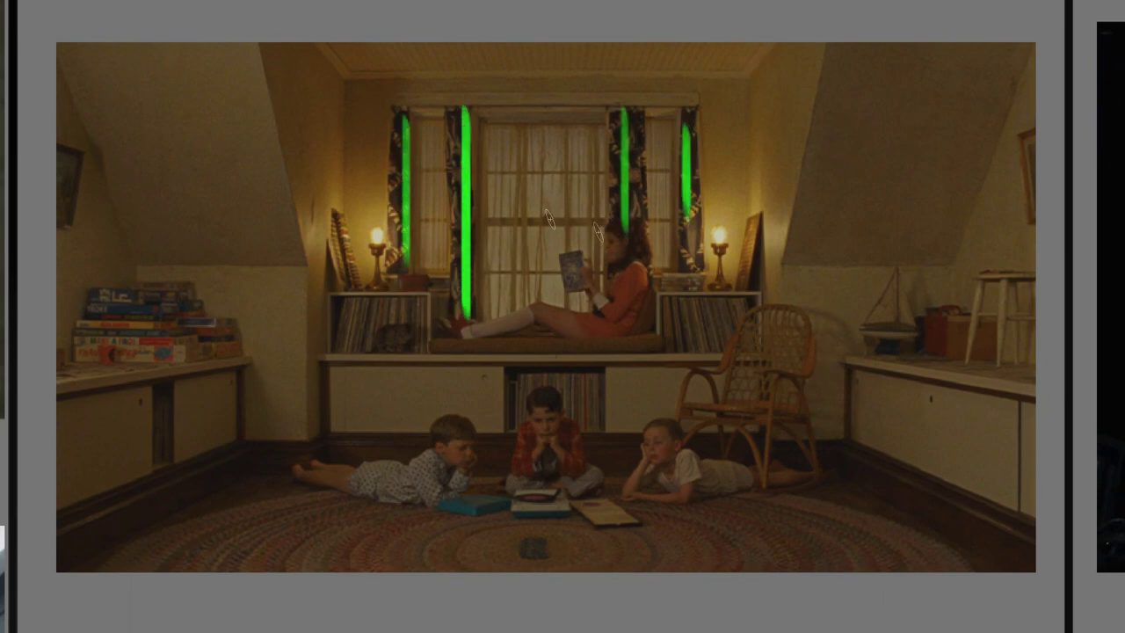
left_click_drag(388, 176, 721, 175)
left_click_drag(410, 226, 643, 227)
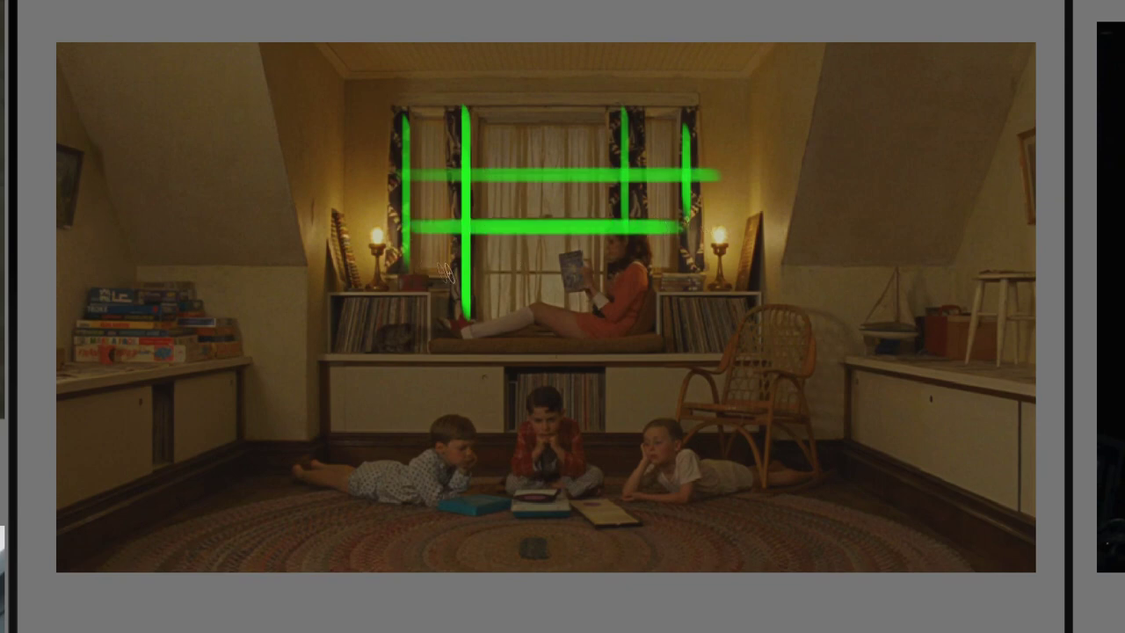
left_click_drag(426, 271, 669, 271)
left_click_drag(332, 359, 742, 358)
- Mark the window-seat shelf sides, the sloped ceiling edge and the window alcove frame in green
left_click_drag(664, 295, 662, 375)
left_click_drag(760, 285, 761, 358)
left_click_drag(420, 292, 425, 376)
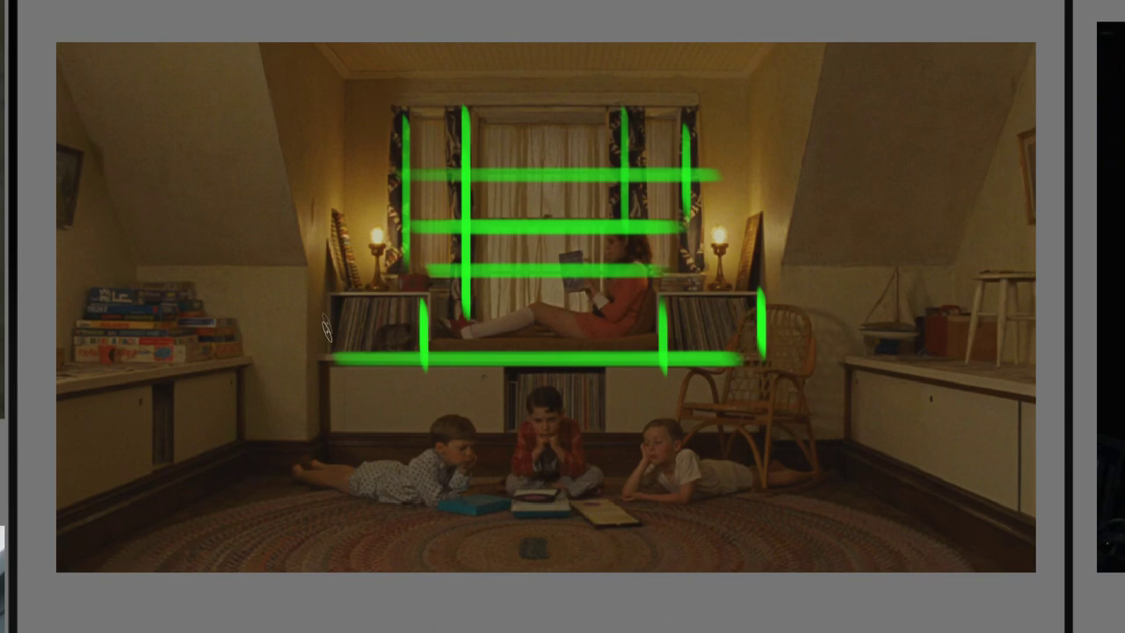
left_click_drag(327, 288, 327, 374)
mouse_move(303, 249)
left_mouse_down()
mouse_move(251, 58)
mouse_move(301, 235)
left_mouse_up()
key("ctrl+z")
key("ctrl+z")
left_click_drag(256, 44, 317, 261)
left_click_drag(348, 81, 350, 281)
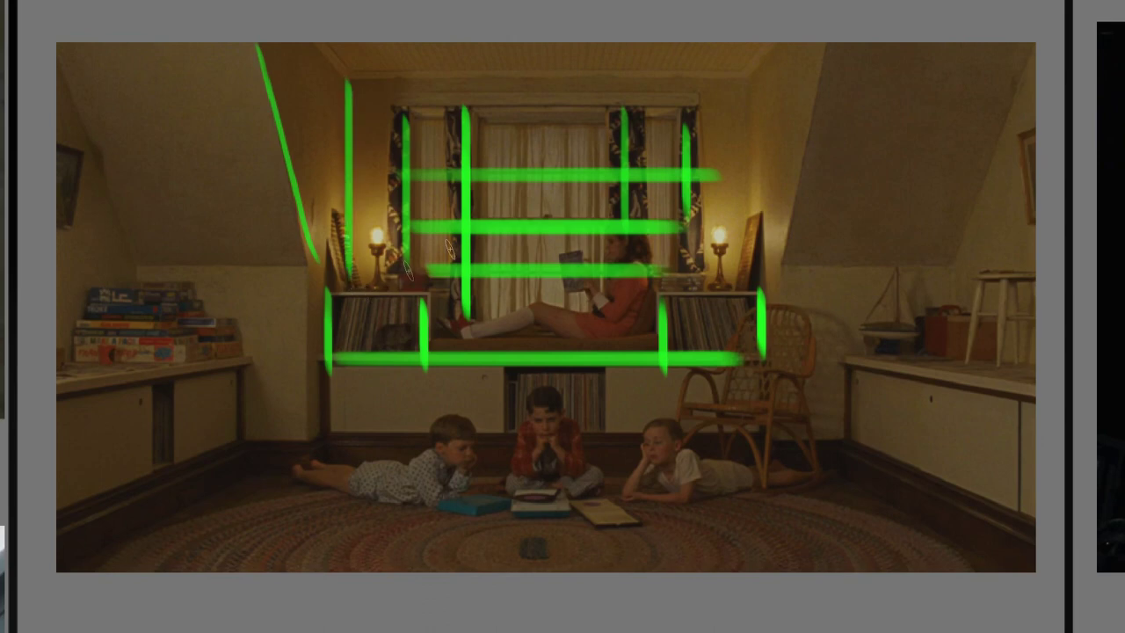
left_click_drag(753, 81, 755, 290)
left_click_drag(349, 81, 751, 79)
- Trace the baseboards and a floor line behind the boys, then undo the green strokes
left_click_drag(914, 489, 997, 539)
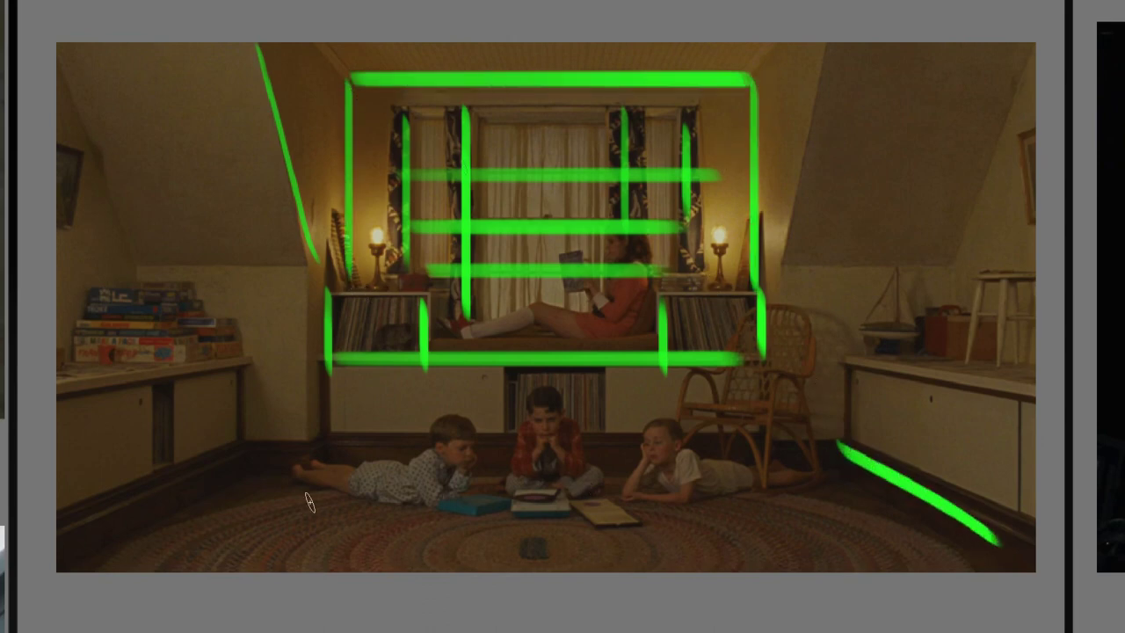
left_click_drag(247, 463, 102, 533)
left_click_drag(321, 459, 830, 435)
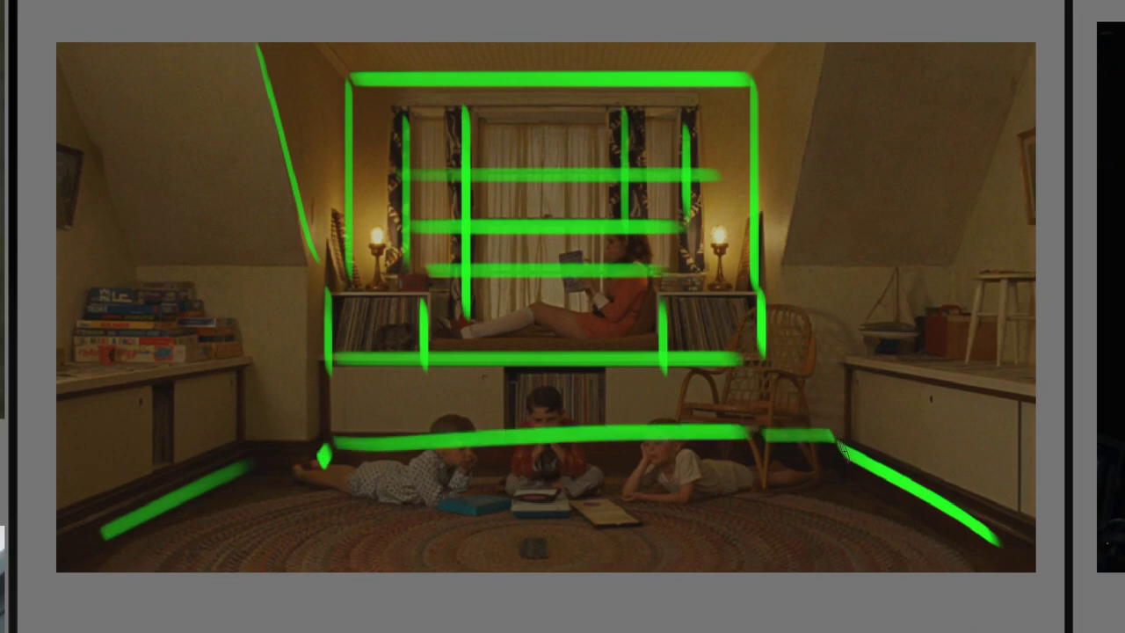
key("ctrl+z")
key("ctrl+z")
key("ctrl+z")
key("ctrl+z")
key("ctrl+z")
key("ctrl+z")
key("ctrl+z")
key("ctrl+z")
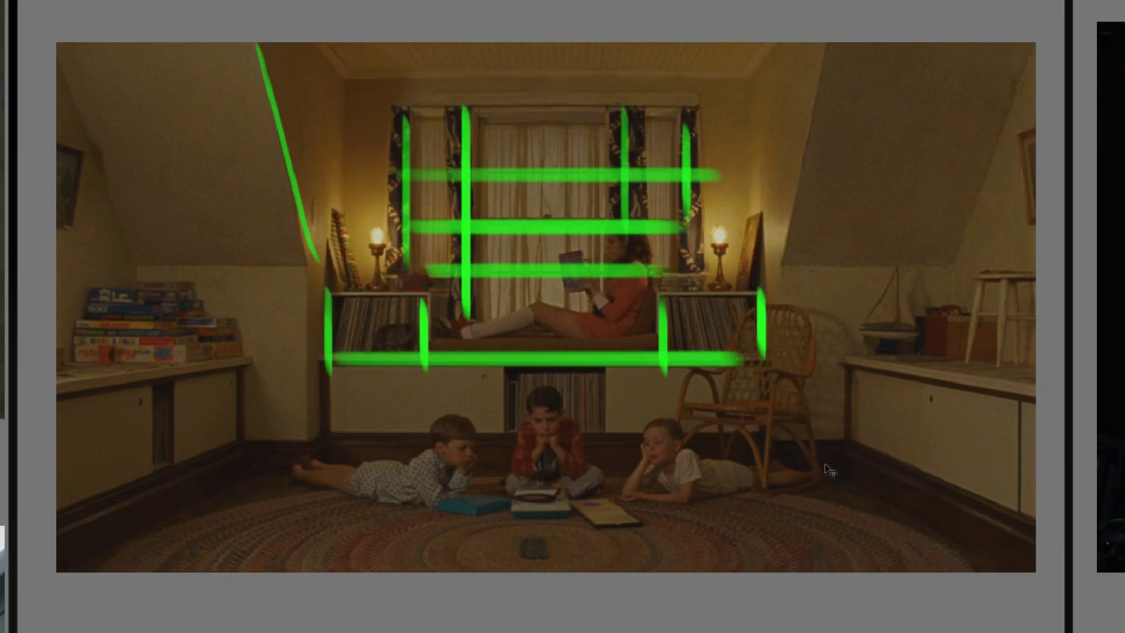
key("ctrl+z")
key("ctrl+z")
key("ctrl+z")
key("ctrl+z")
key("ctrl+z")
key("ctrl+z")
key("ctrl+z")
key("ctrl+z")
key("ctrl+z")
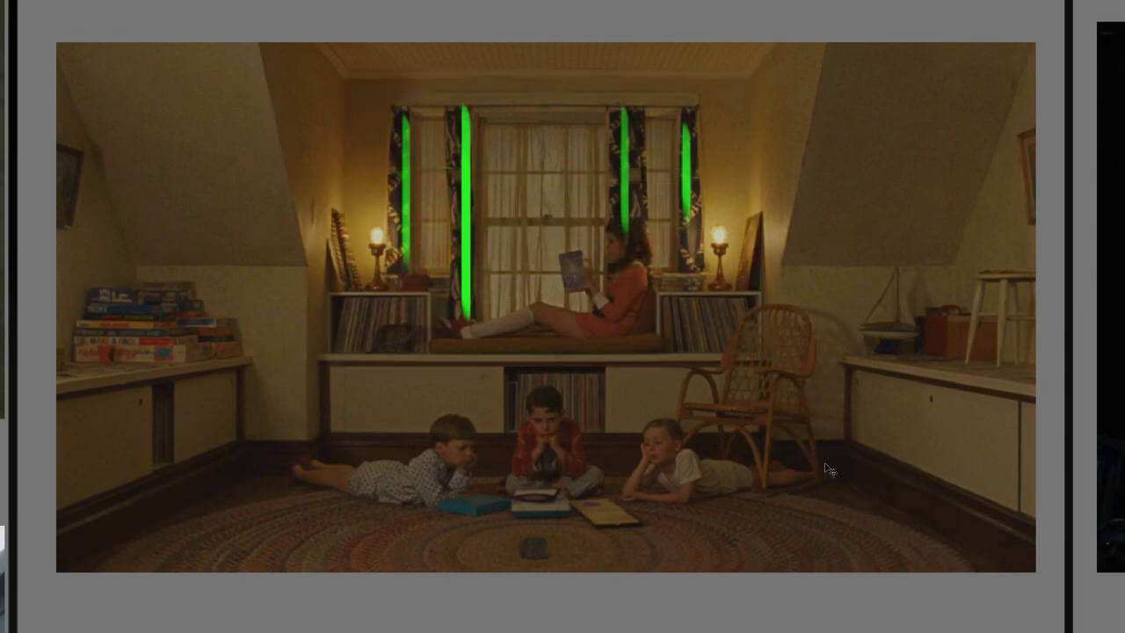
key("ctrl+z")
key("ctrl+z")
key("ctrl+z")
key("ctrl+z")
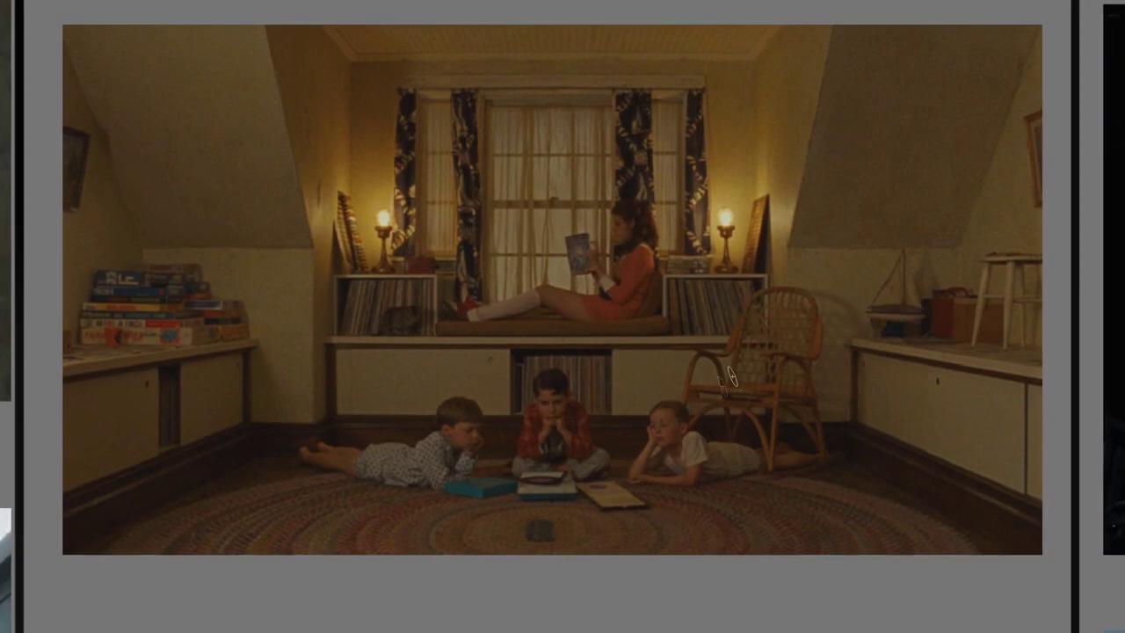
- On the lighthouse still, draw green lines along the railing and a curve from dress to hair
scroll(629, 380, "down", 5)
scroll(629, 380, "down", 2)
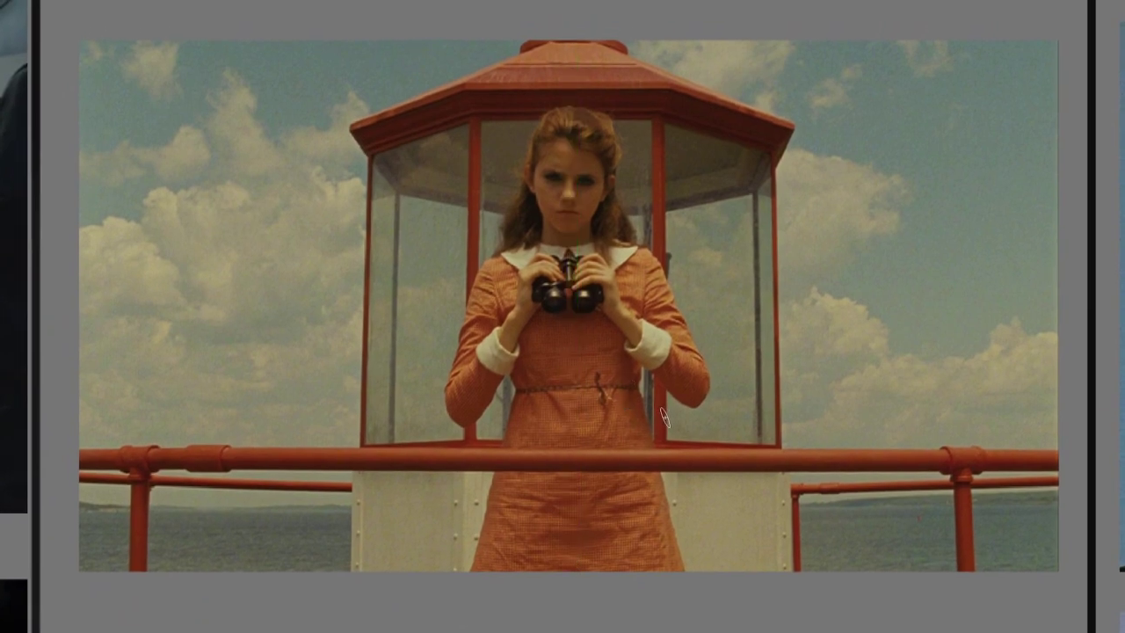
left_click_drag(130, 521, 958, 521)
left_click_drag(87, 456, 1041, 456)
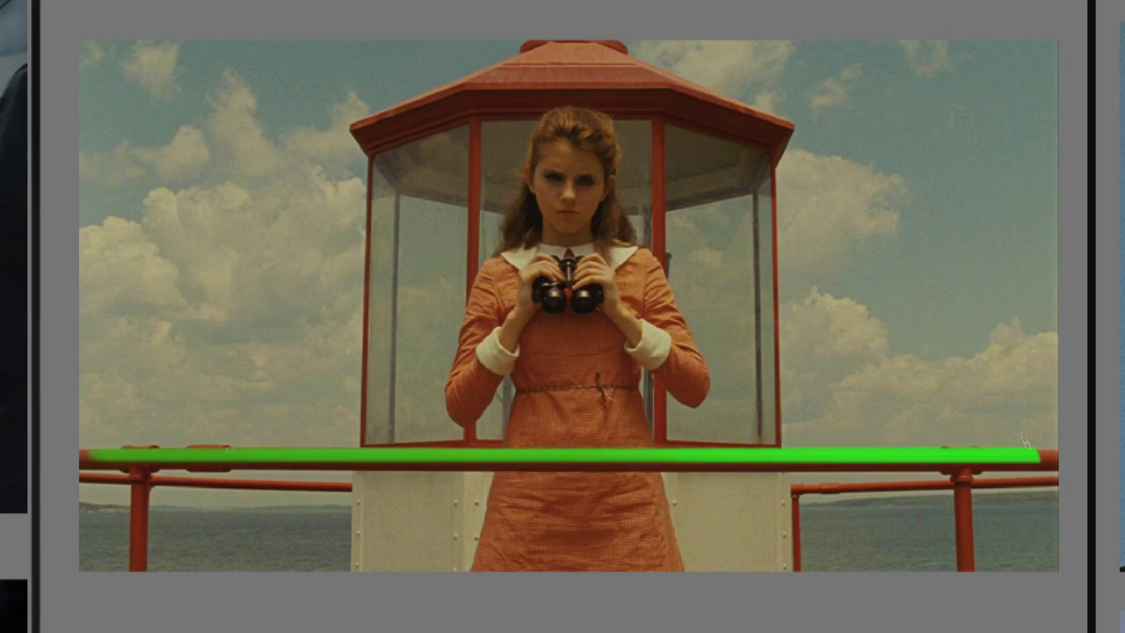
left_click_drag(105, 484, 888, 485)
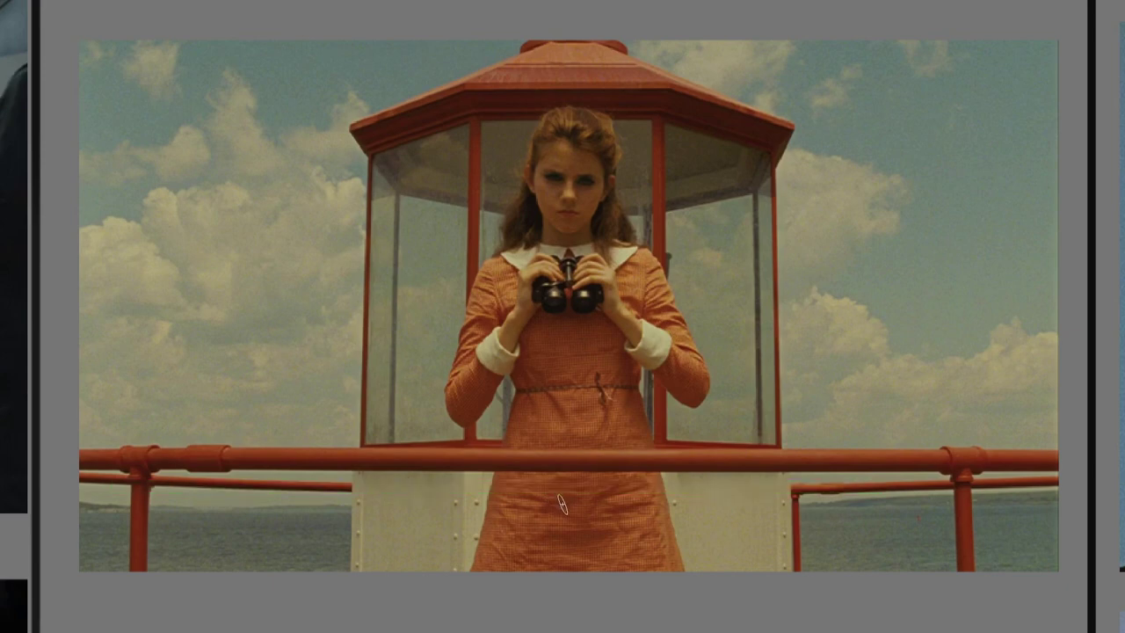
mouse_move(473, 552)
left_mouse_down()
mouse_move(552, 146)
mouse_move(683, 567)
left_mouse_up()
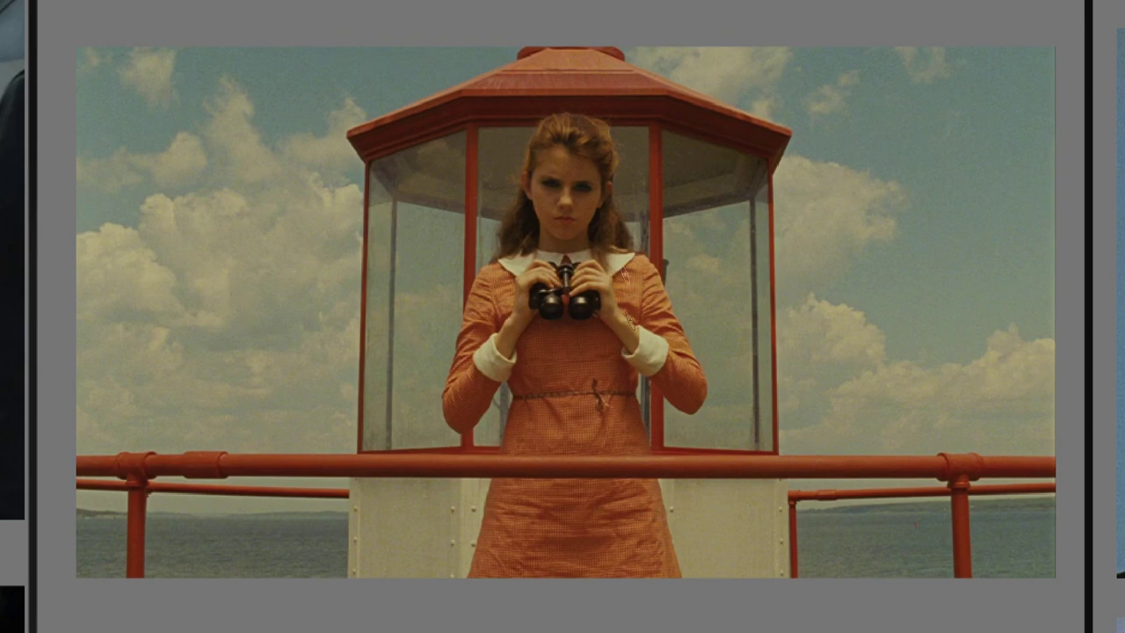
- Trace the lighthouse side and an arrow toward the binoculars, then undo all strokes
mouse_move(594, 100)
left_mouse_down()
mouse_move(527, 499)
mouse_move(664, 150)
left_mouse_up()
left_click_drag(638, 457, 639, 446)
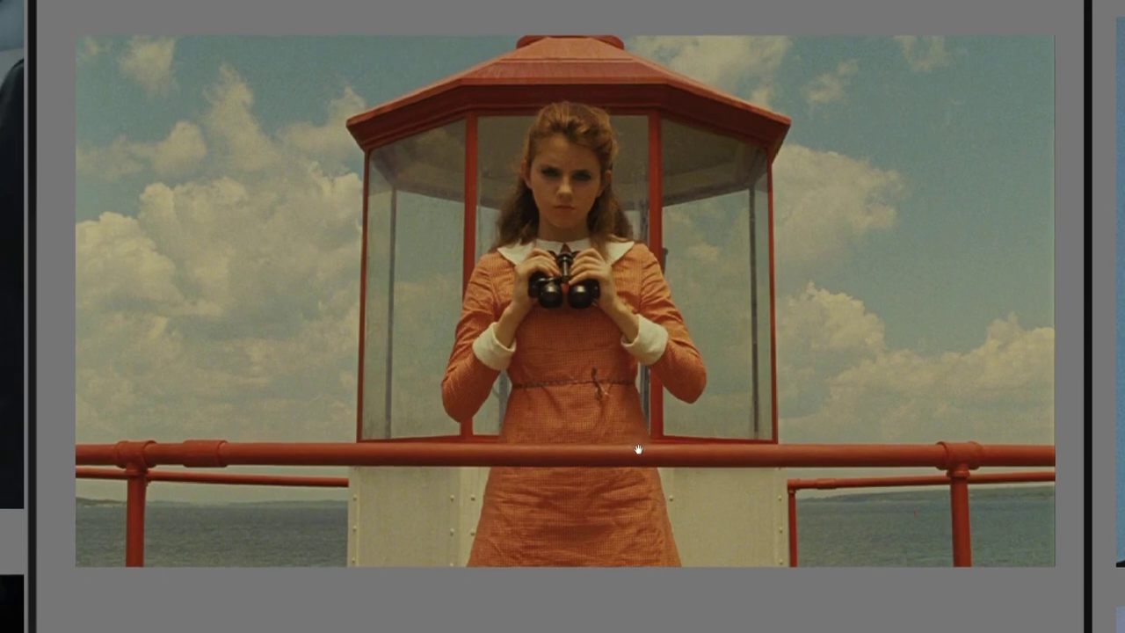
left_click_drag(696, 388, 596, 299)
left_click_drag(592, 438, 569, 334)
left_click_drag(566, 373, 599, 376)
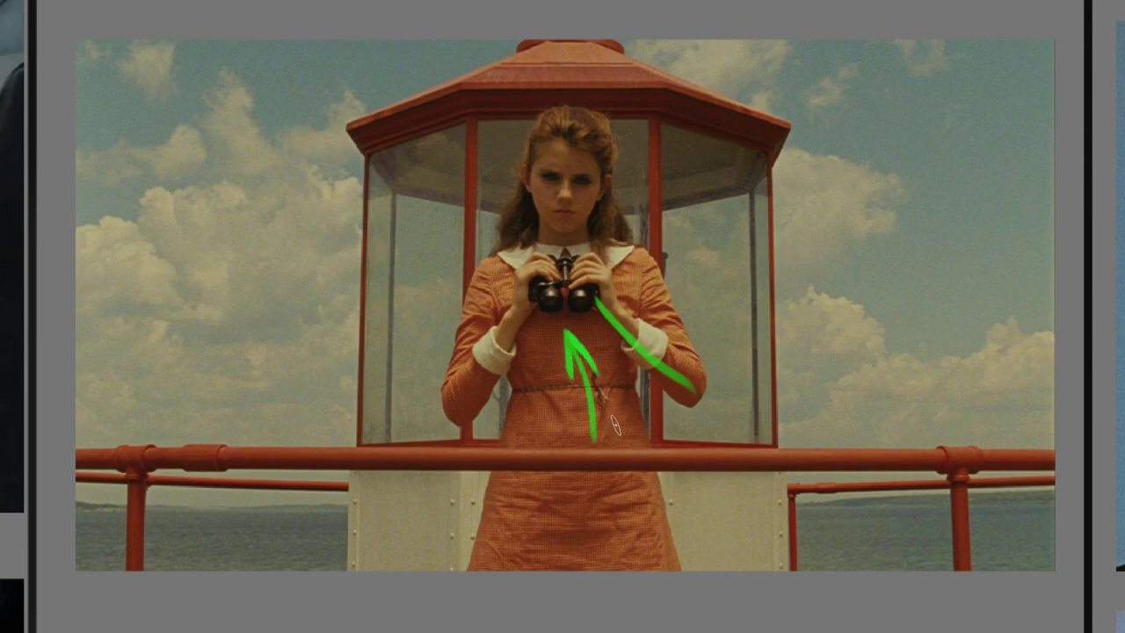
key("ctrl+z")
mouse_move(597, 423)
left_mouse_down()
mouse_move(546, 286)
mouse_move(553, 188)
left_mouse_up()
key("ctrl+z")
key("ctrl+z")
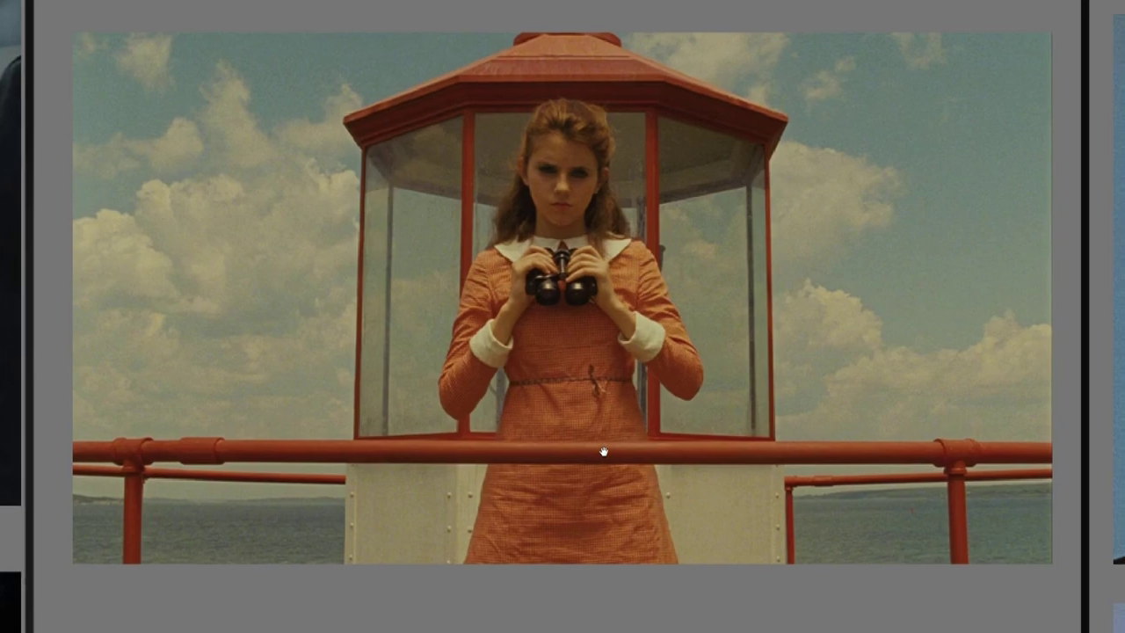
scroll(604, 452, "down", 5)
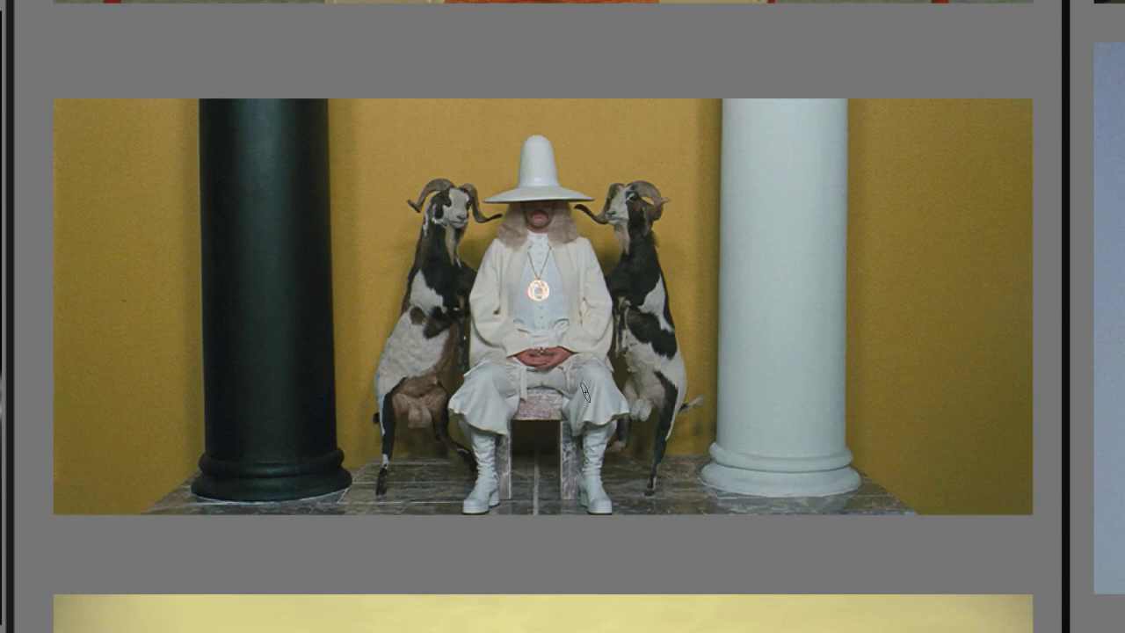
- Draw green centre lines down the seated figure, both column curves and the floor line
left_click_drag(539, 89, 539, 518)
left_click_drag(840, 202, 786, 225)
left_click_drag(319, 233, 220, 245)
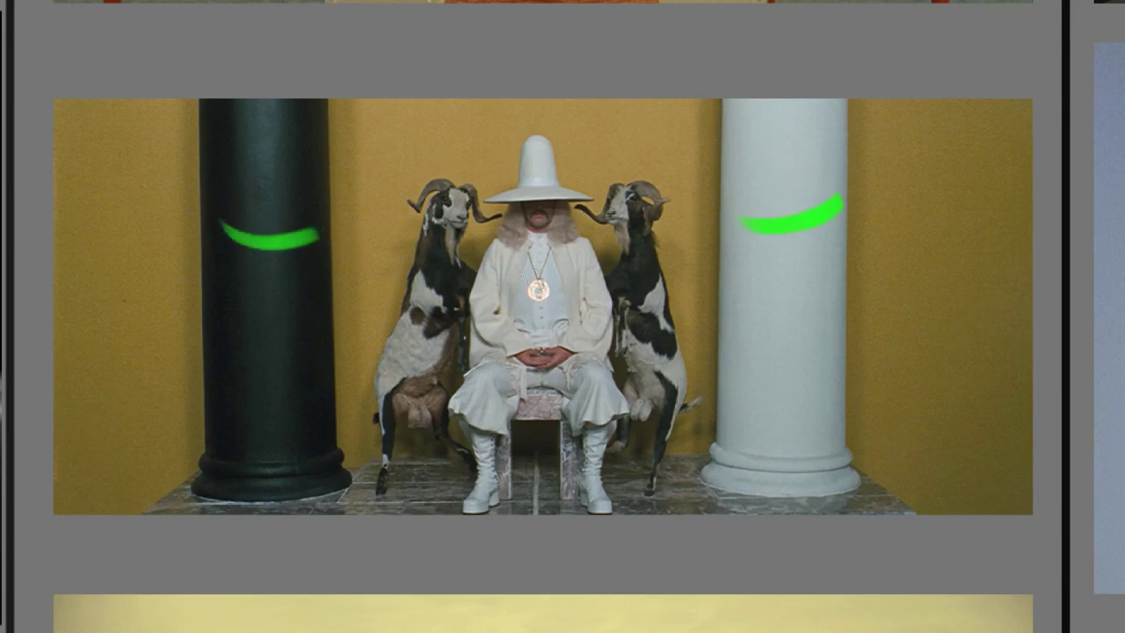
left_click_drag(535, 176, 534, 514)
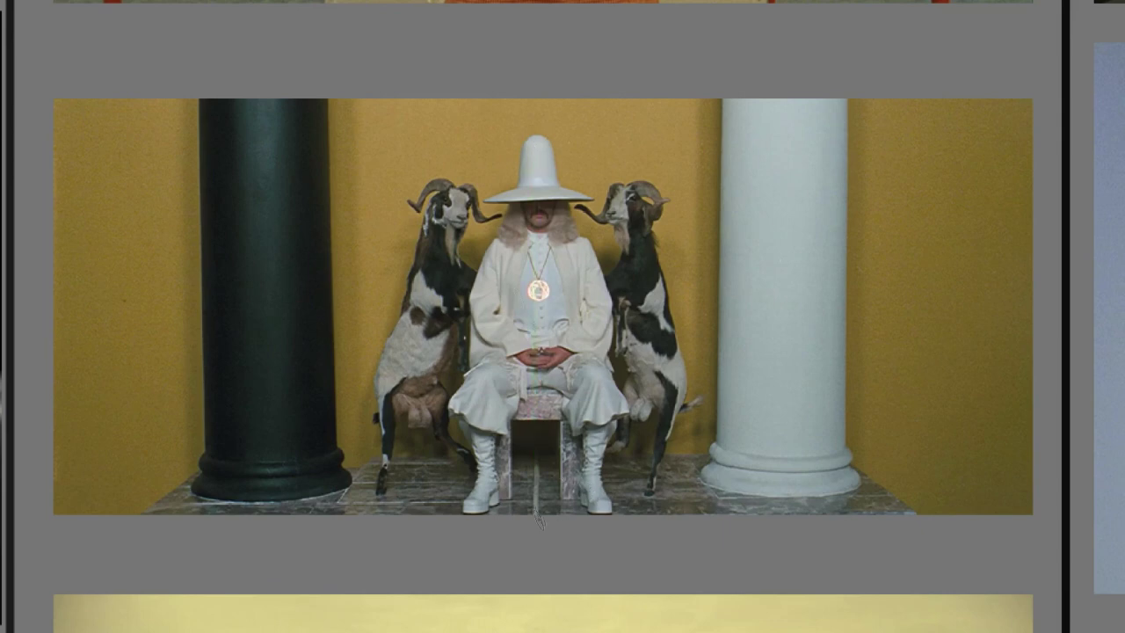
mouse_move(907, 504)
left_mouse_down()
mouse_move(235, 452)
mouse_move(156, 492)
left_mouse_up()
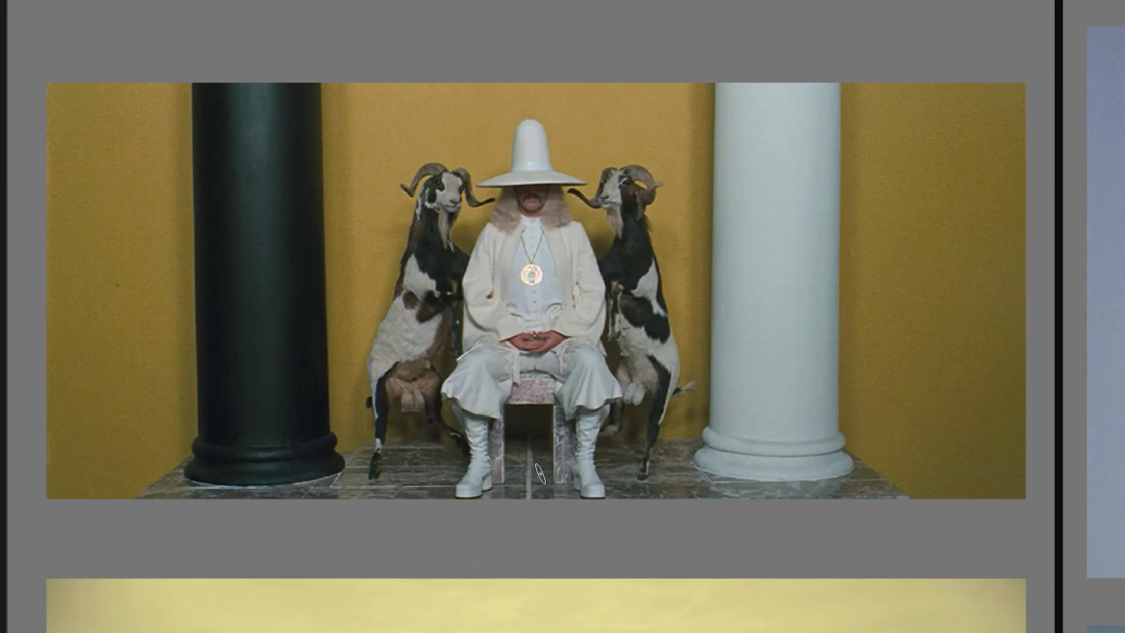
- On the desert still, ring the seated woman, her face and head with green circles and arcs
scroll(571, 450, "down", 5)
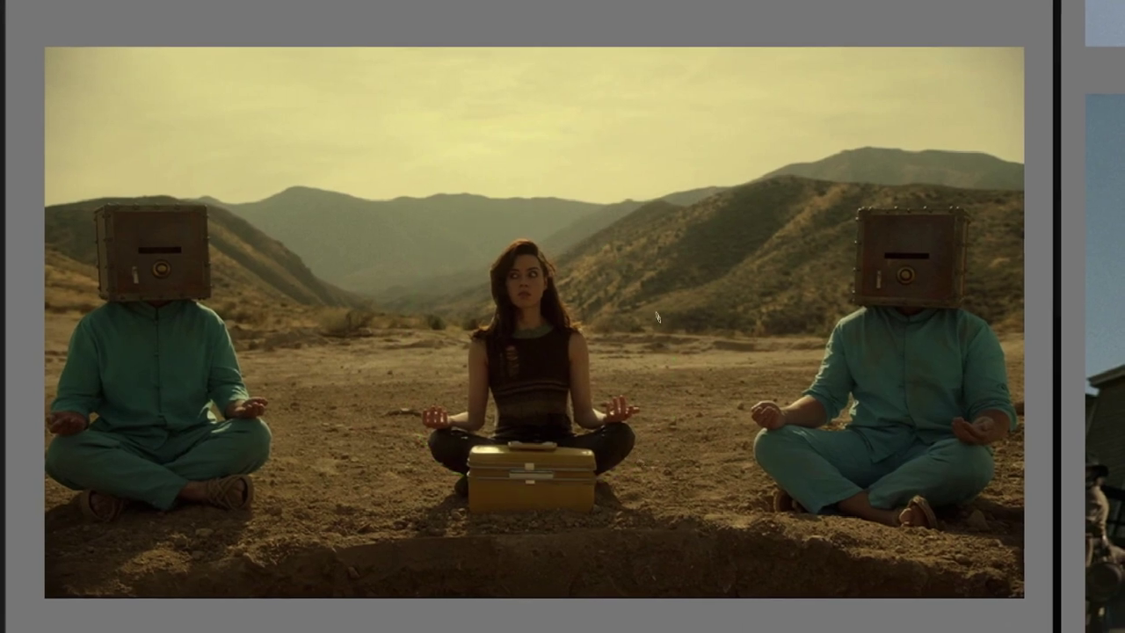
mouse_move(516, 230)
left_mouse_down()
mouse_move(440, 413)
mouse_move(668, 387)
mouse_move(576, 246)
left_mouse_up()
mouse_move(734, 176)
left_mouse_down()
mouse_move(640, 276)
mouse_move(339, 238)
mouse_move(312, 178)
left_mouse_up()
left_click_drag(543, 299, 564, 332)
left_click_drag(496, 290, 845, 362)
left_click_drag(483, 333, 480, 296)
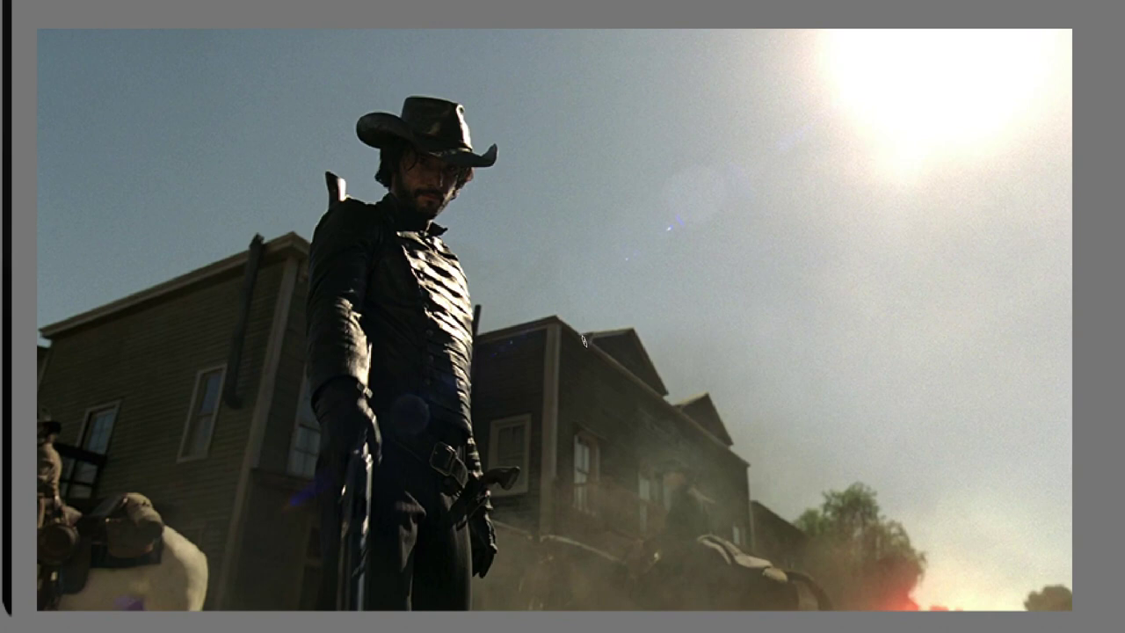
- Sweep four green strokes along the cowboy and rooflines, then scroll up to the sword-bearer still
left_click_drag(169, 433, 384, 380)
mouse_move(62, 322)
left_mouse_down()
mouse_move(238, 244)
mouse_move(301, 238)
mouse_move(866, 470)
left_mouse_up()
left_click_drag(399, 239, 879, 532)
left_click_drag(381, 516, 392, 208)
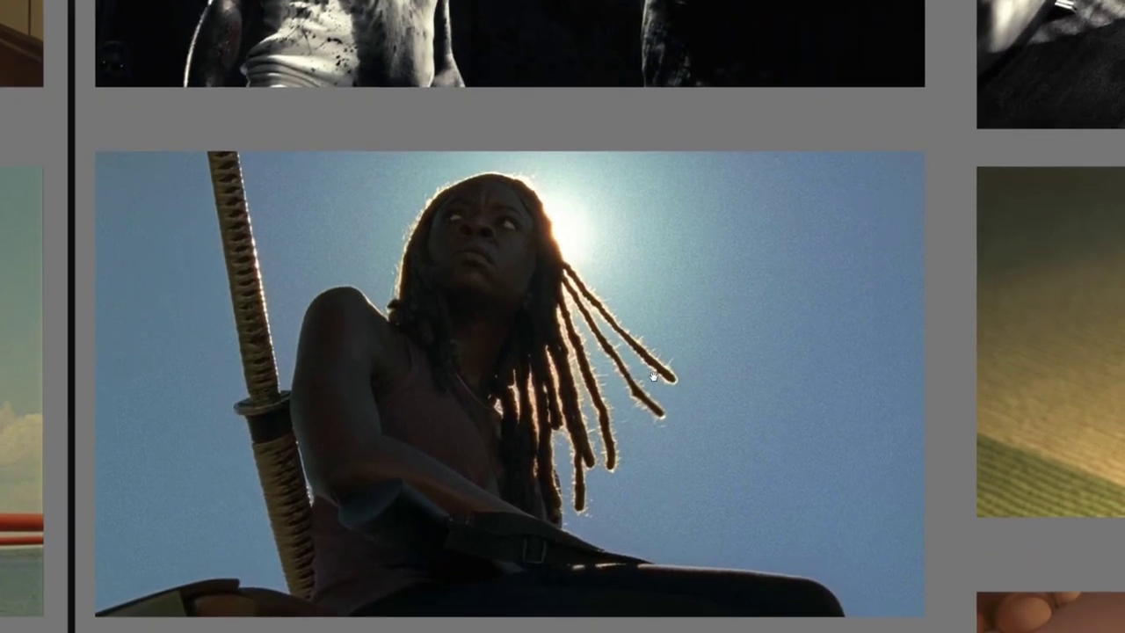
scroll(653, 376, "up", 5)
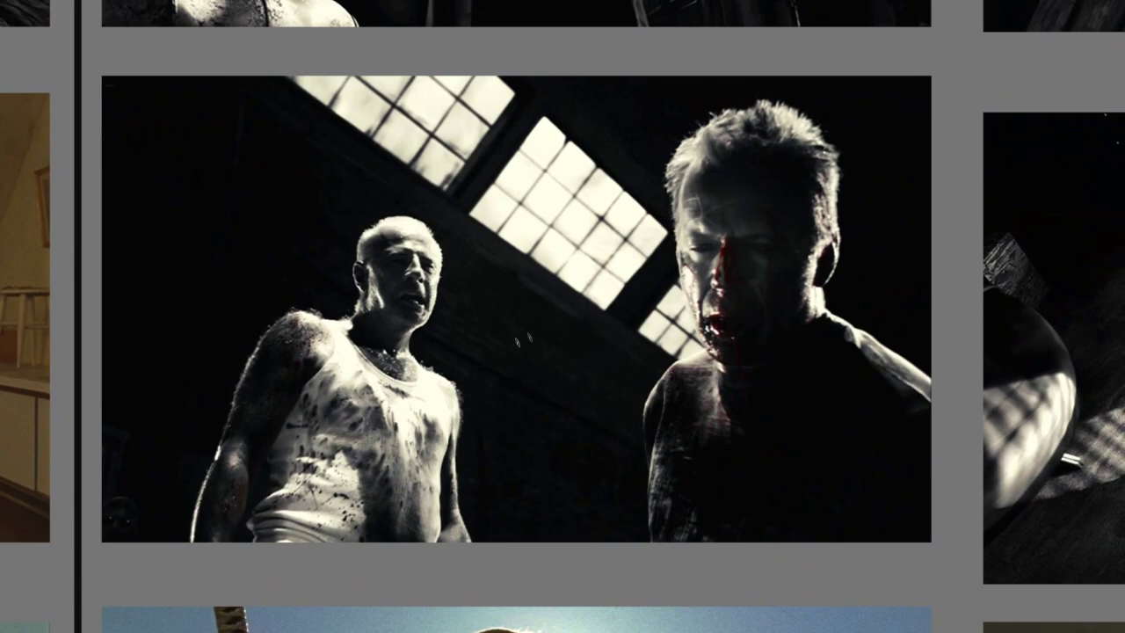
left_click_drag(500, 290, 525, 315)
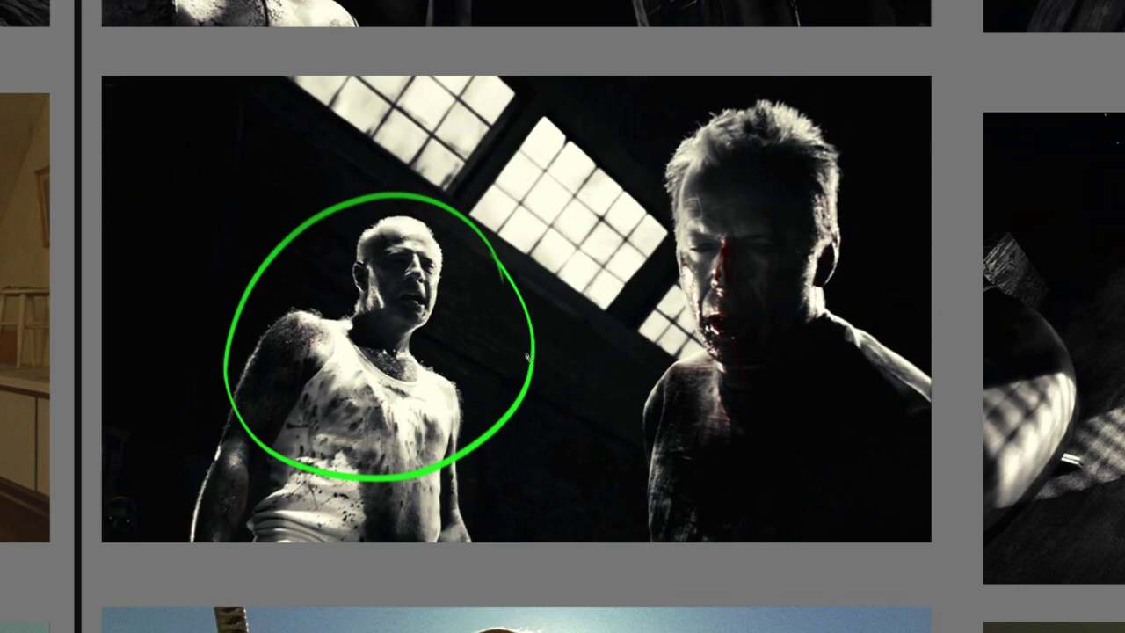
left_click_drag(516, 88, 675, 230)
mouse_move(311, 116)
left_mouse_down()
mouse_move(501, 227)
mouse_move(659, 349)
left_mouse_up()
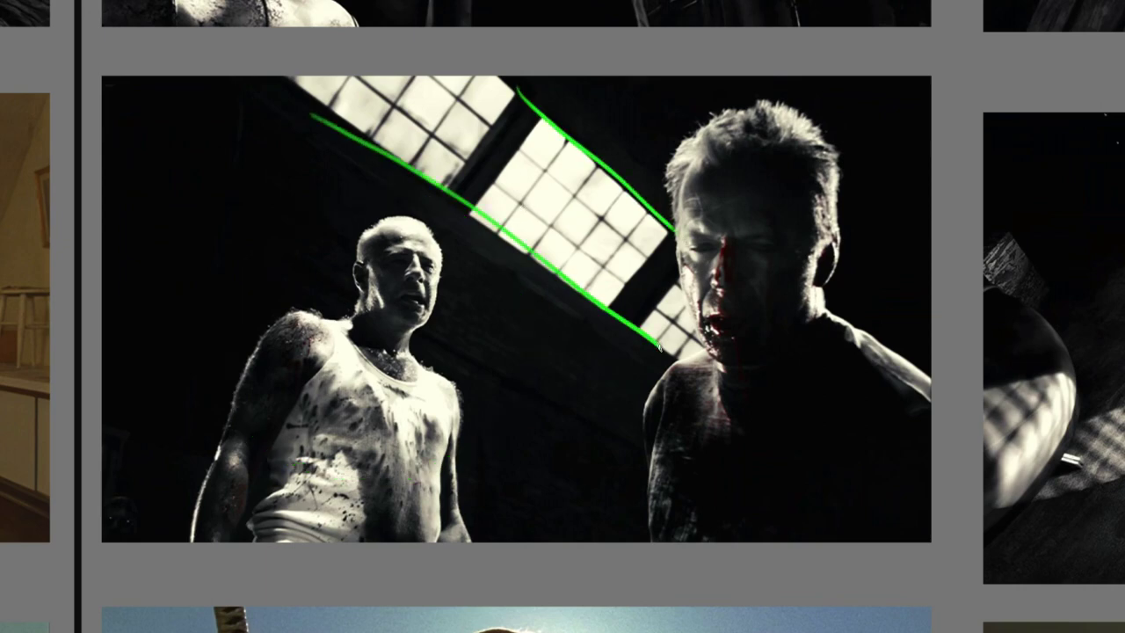
mouse_move(714, 146)
left_mouse_down()
mouse_move(703, 347)
mouse_move(791, 149)
mouse_move(716, 148)
left_mouse_up()
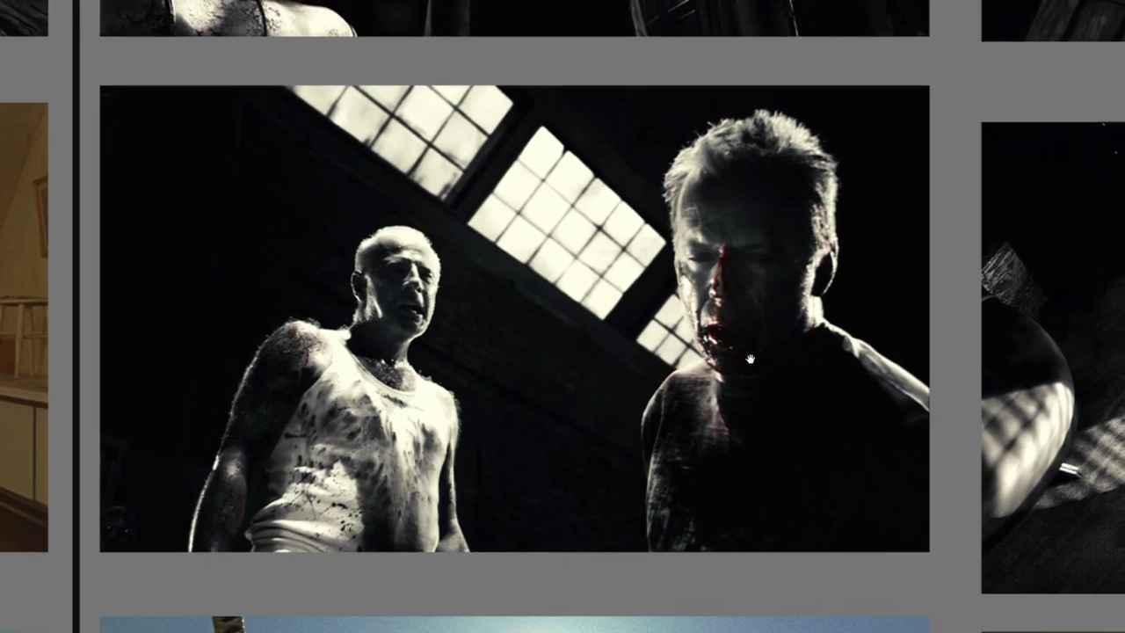
mouse_move(730, 271)
left_mouse_down()
mouse_move(655, 308)
mouse_move(602, 313)
mouse_move(628, 346)
left_mouse_up()
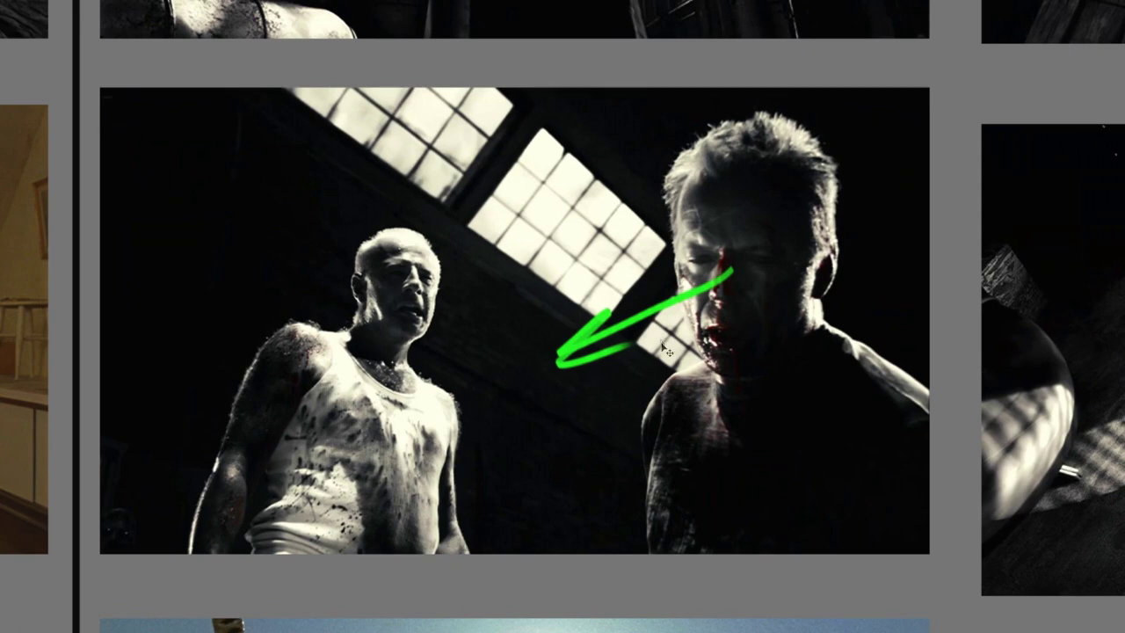
left_click_drag(708, 393, 485, 402)
left_click_drag(556, 386, 492, 408)
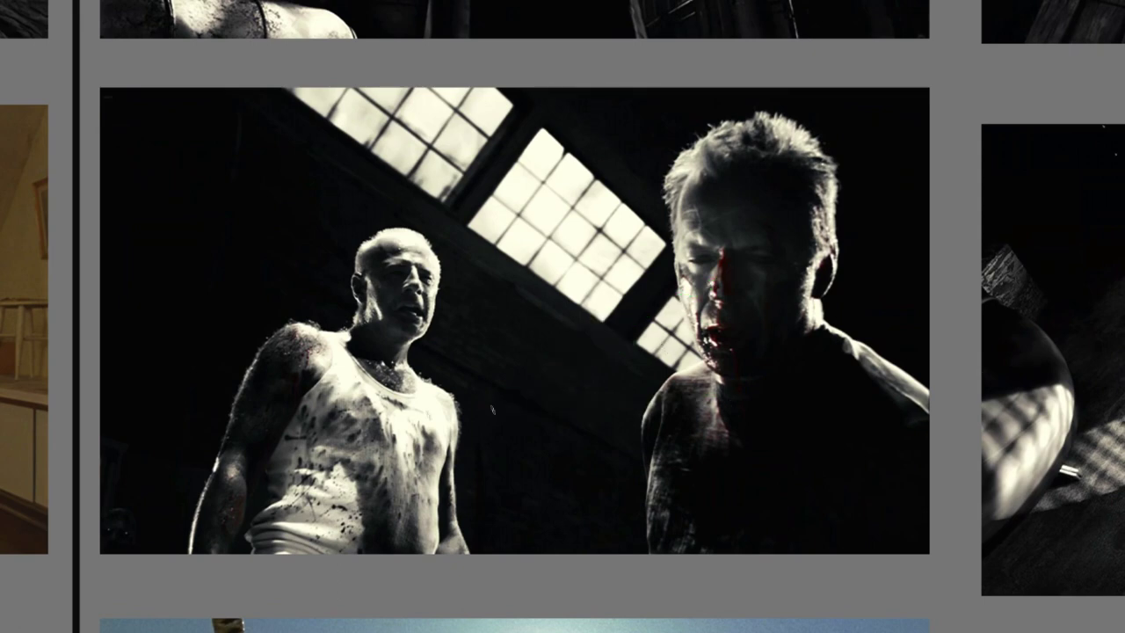
left_click_drag(386, 411, 554, 376)
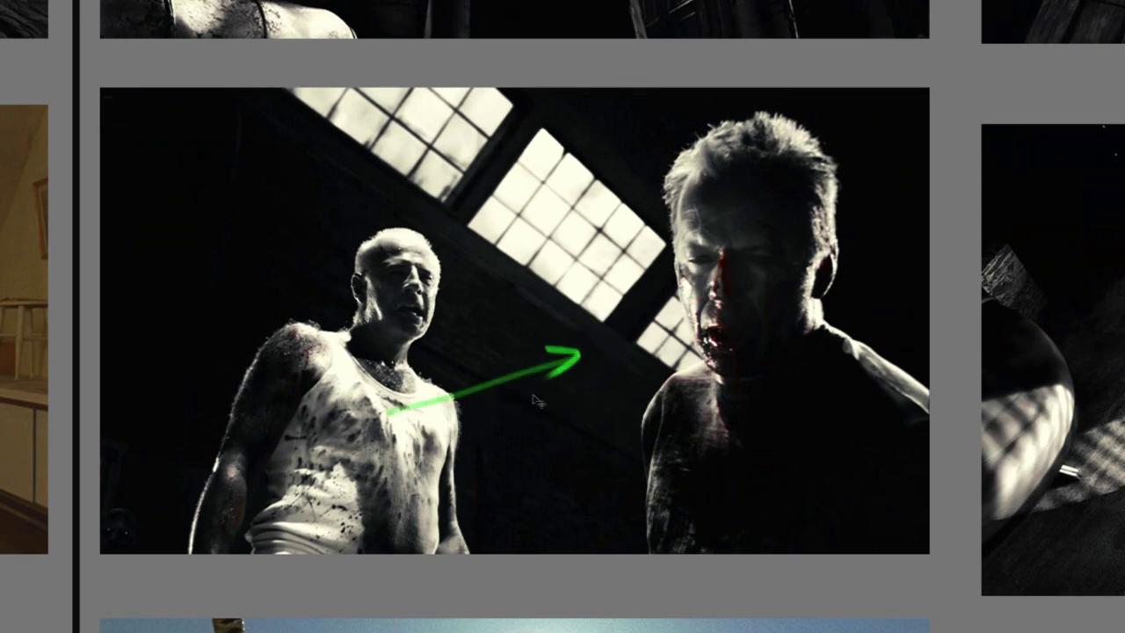
left_click_drag(587, 411, 586, 425)
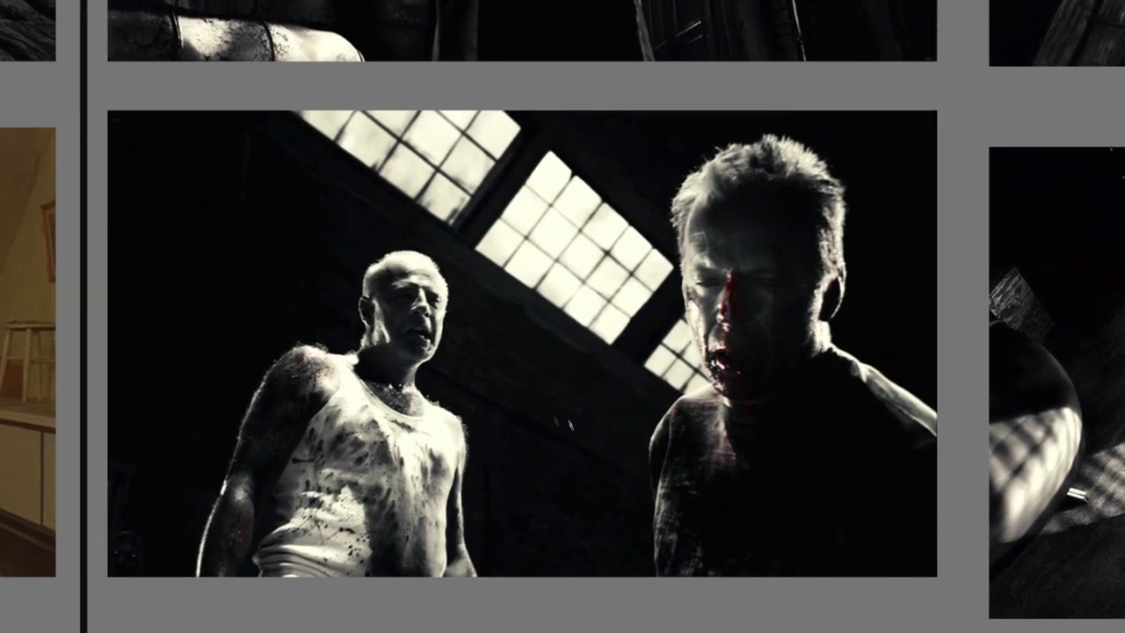
mouse_move(394, 436)
left_mouse_down()
mouse_move(577, 381)
mouse_move(600, 386)
left_mouse_up()
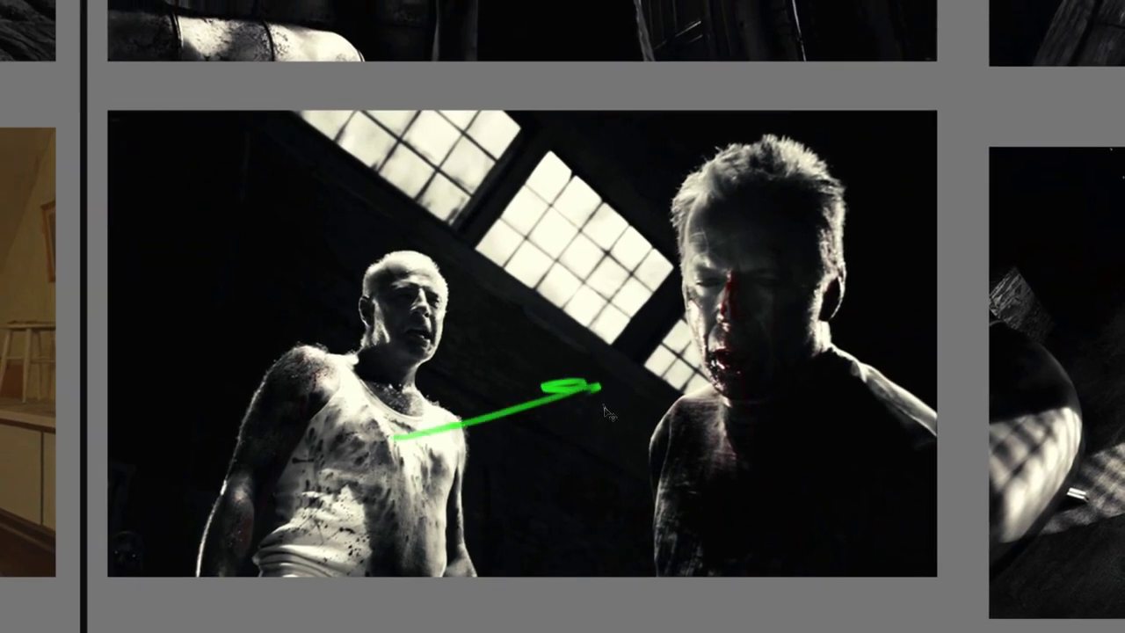
mouse_move(722, 437)
left_mouse_down()
mouse_move(557, 459)
mouse_move(580, 476)
left_mouse_up()
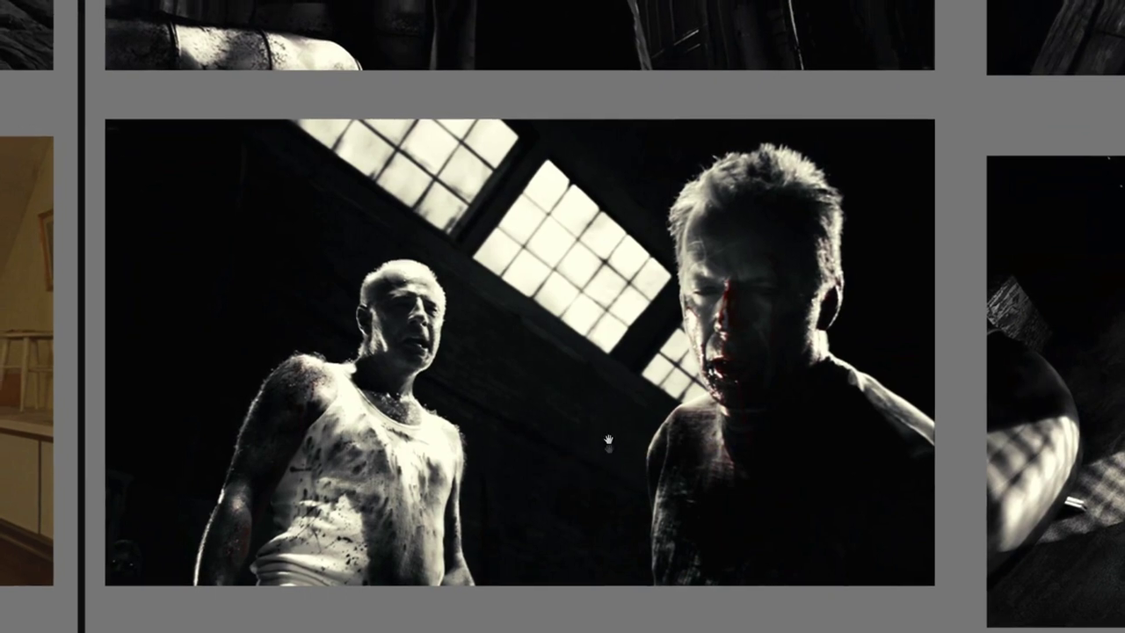
scroll(586, 420, "up", 1)
- Trace the skylight still's roof edge and a diagonal guide in green
left_click_drag(589, 414, 642, 388)
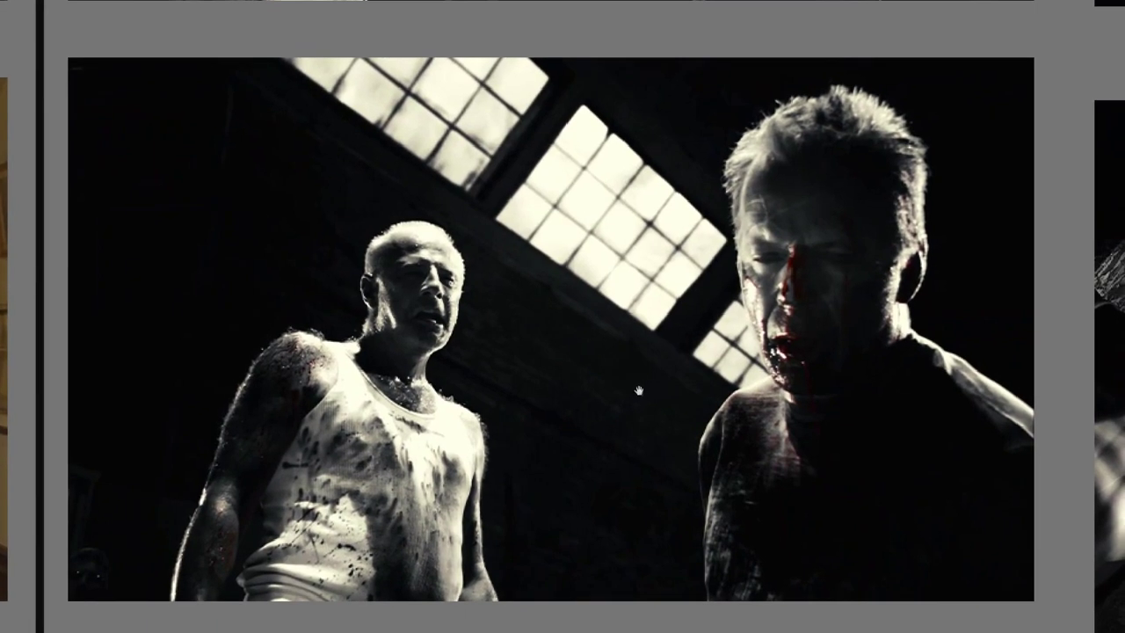
left_click_drag(303, 88, 661, 347)
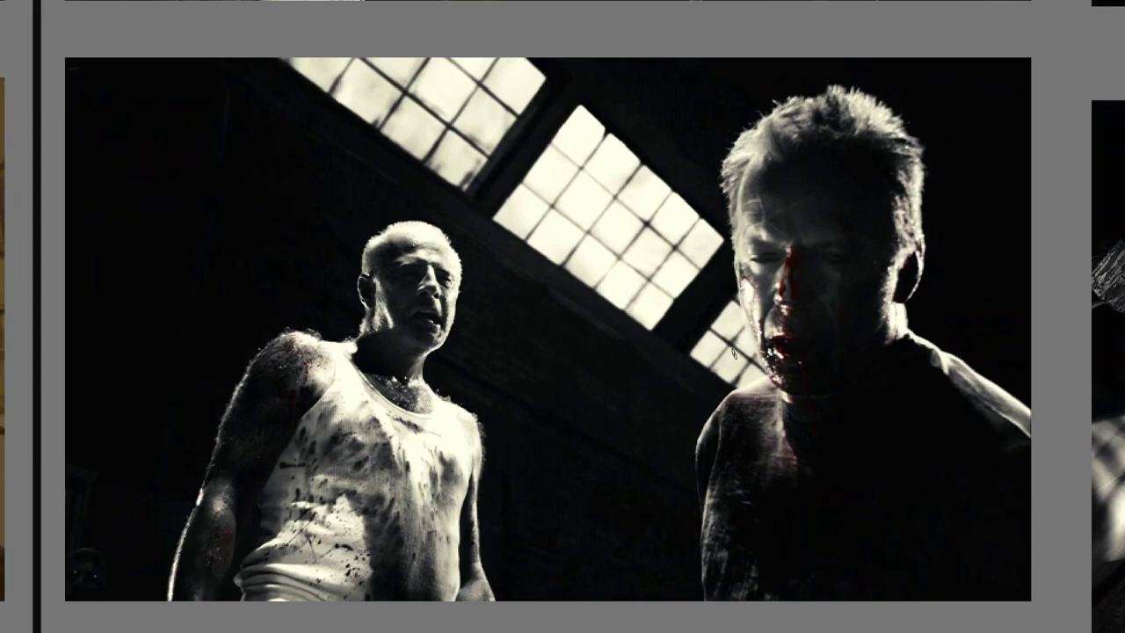
left_click_drag(657, 474, 253, 270)
- Circle both men's heads and link the left head to the right man's face
mouse_move(754, 143)
left_mouse_down()
mouse_move(743, 325)
mouse_move(773, 113)
left_mouse_up()
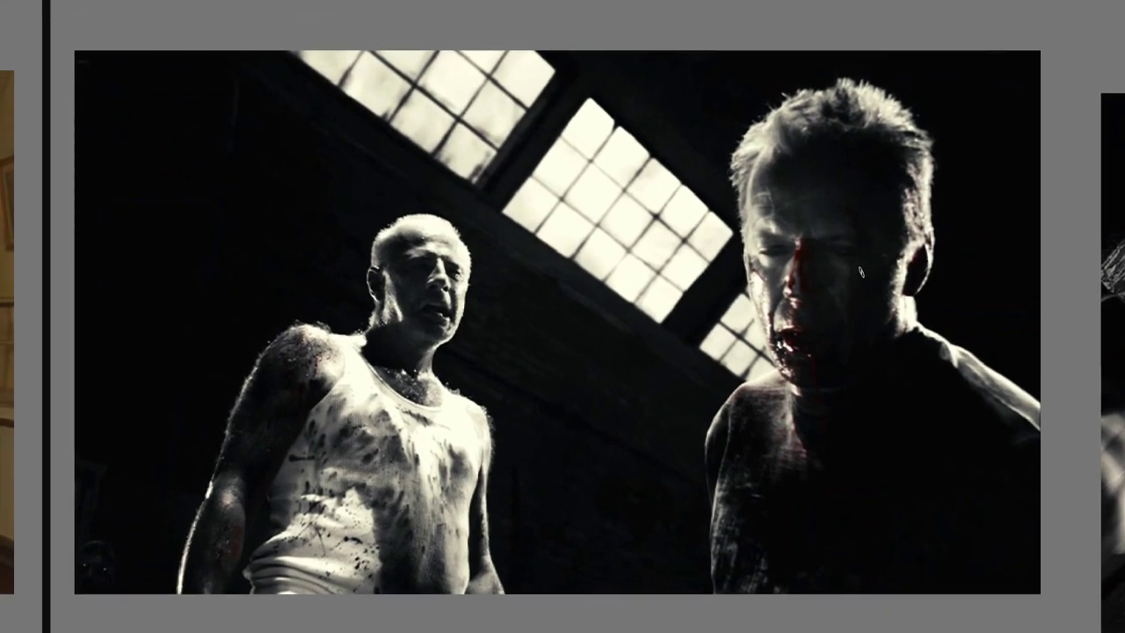
mouse_move(232, 386)
left_mouse_down()
mouse_move(538, 419)
mouse_move(246, 426)
left_mouse_up()
mouse_move(413, 213)
left_mouse_down()
mouse_move(481, 303)
mouse_move(459, 218)
left_mouse_up()
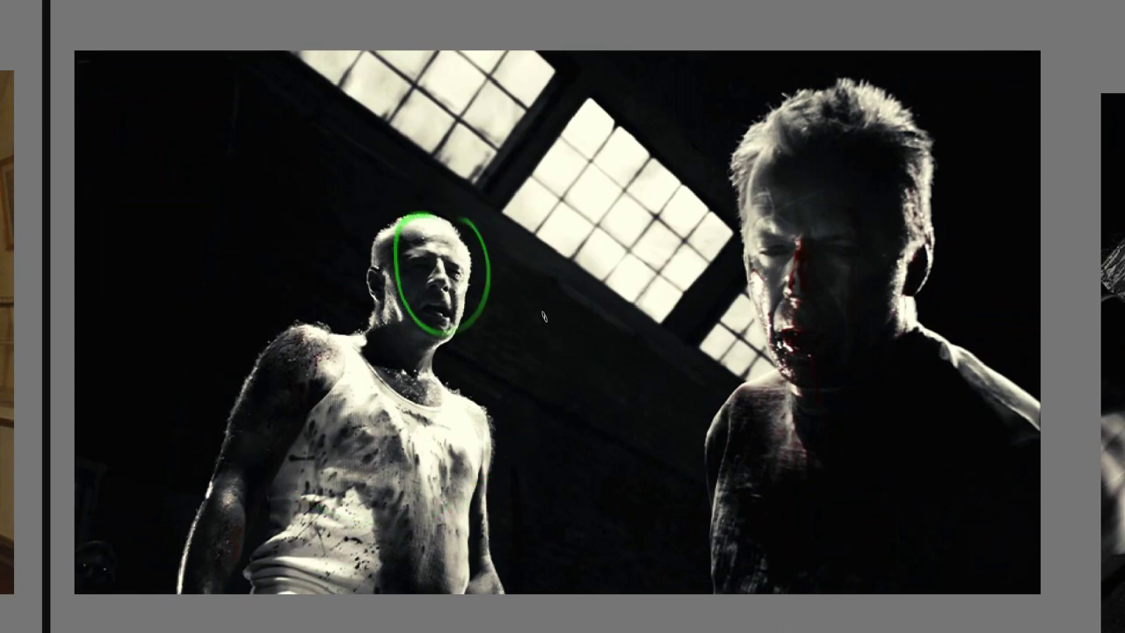
left_click_drag(411, 272, 786, 283)
left_click_drag(448, 275, 791, 288)
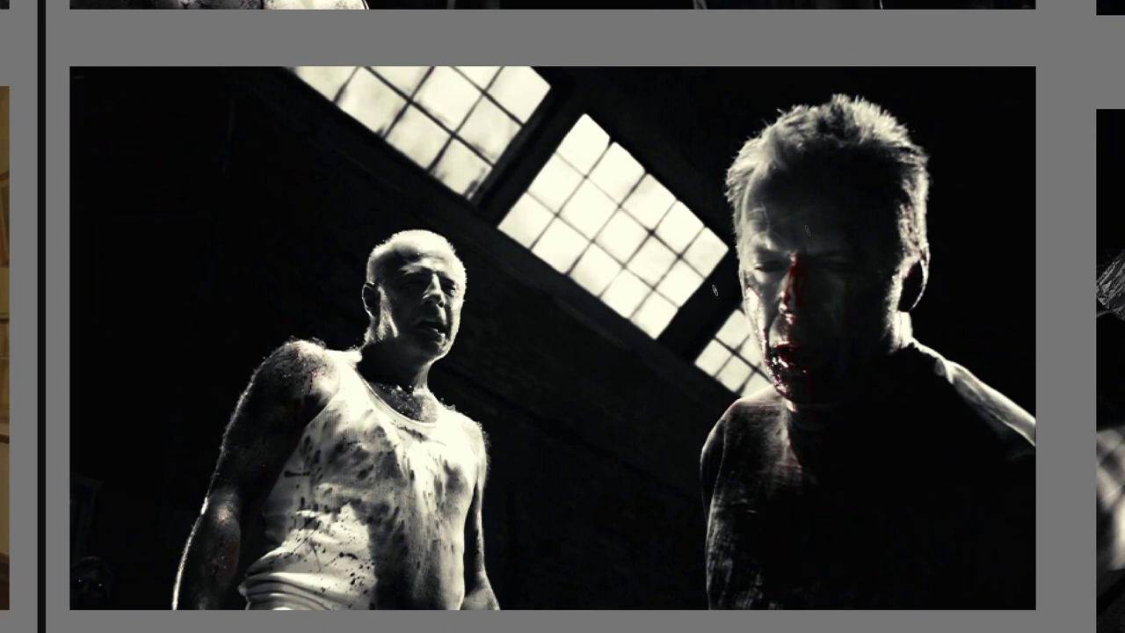
- Circle the right man's chest and face, loop the skylight, and re-ring the left head
left_click_drag(726, 444, 882, 316)
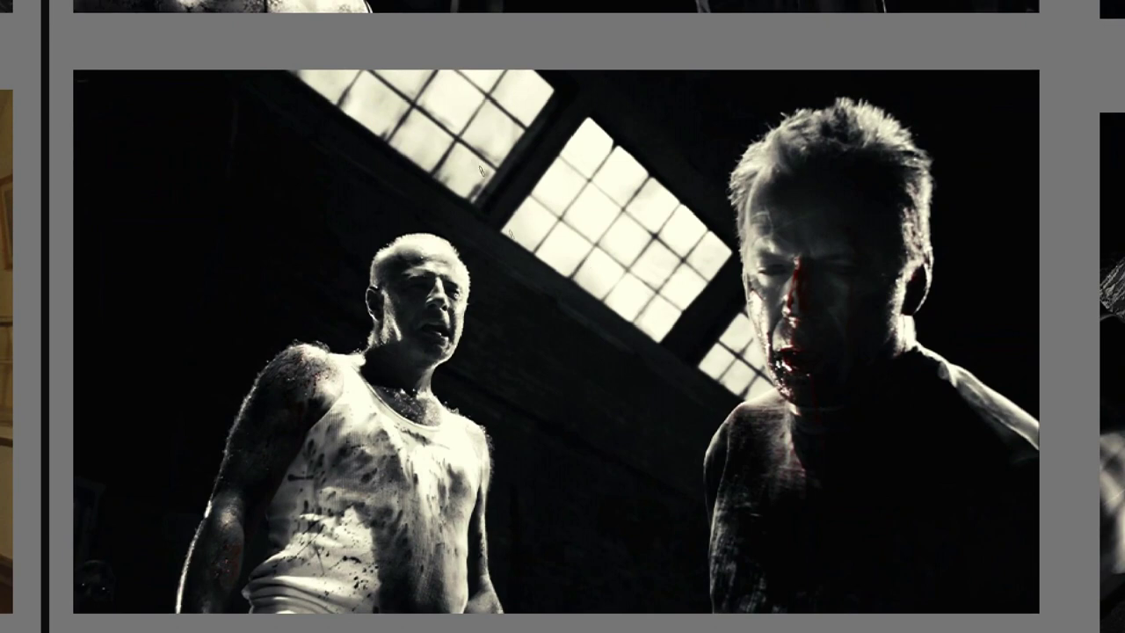
mouse_move(511, 251)
left_mouse_down()
mouse_move(565, 316)
mouse_move(740, 400)
left_mouse_up()
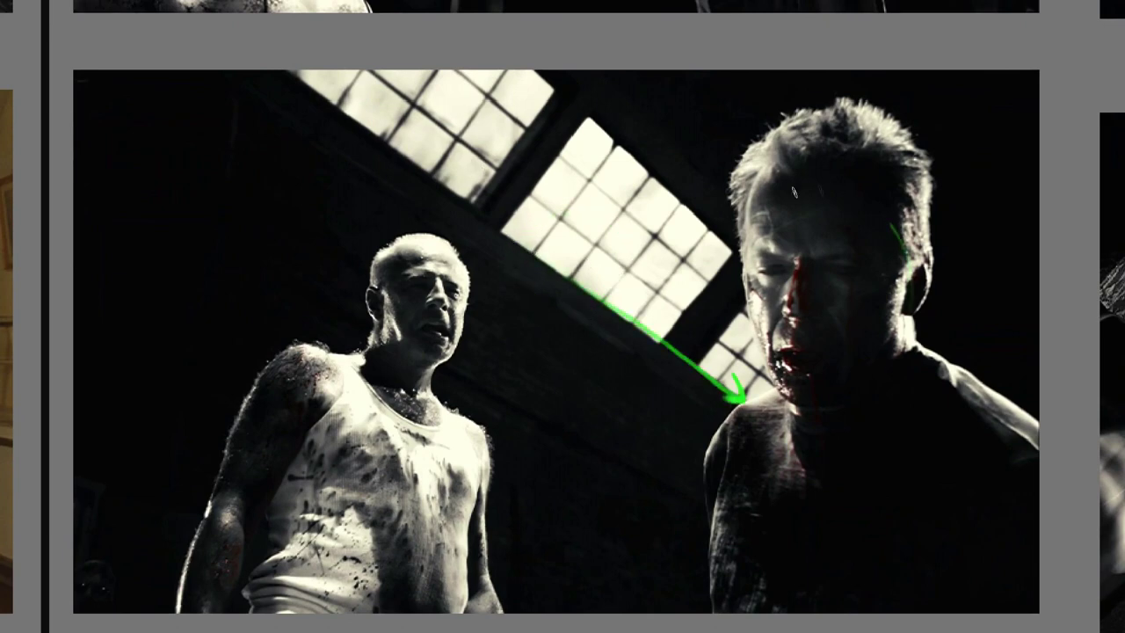
left_click_drag(907, 250, 905, 360)
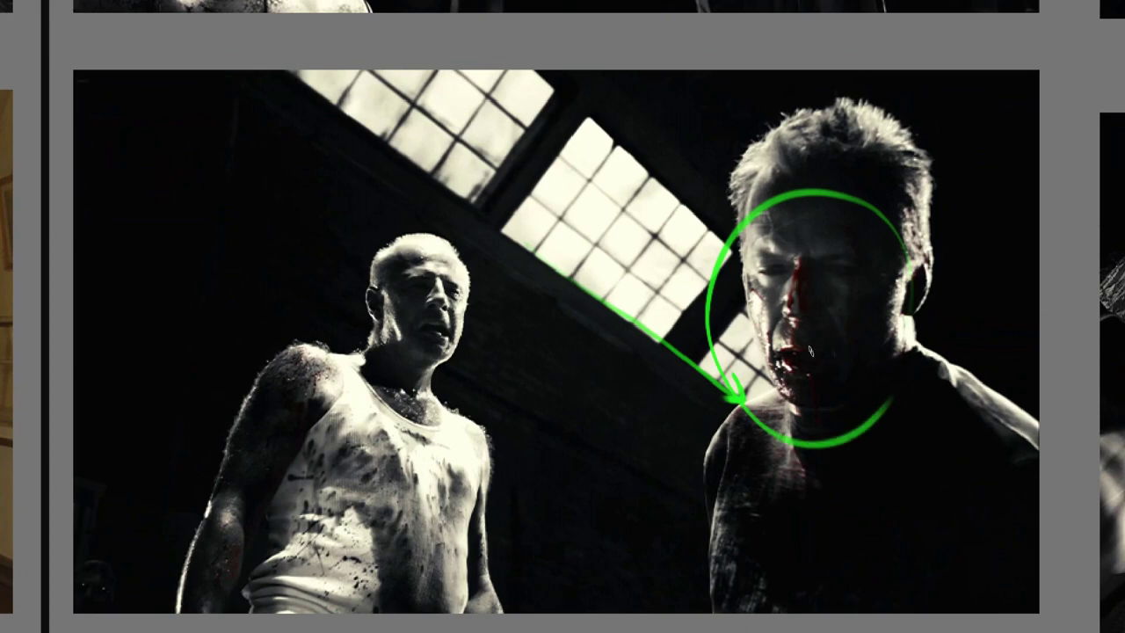
left_click_drag(527, 252, 515, 269)
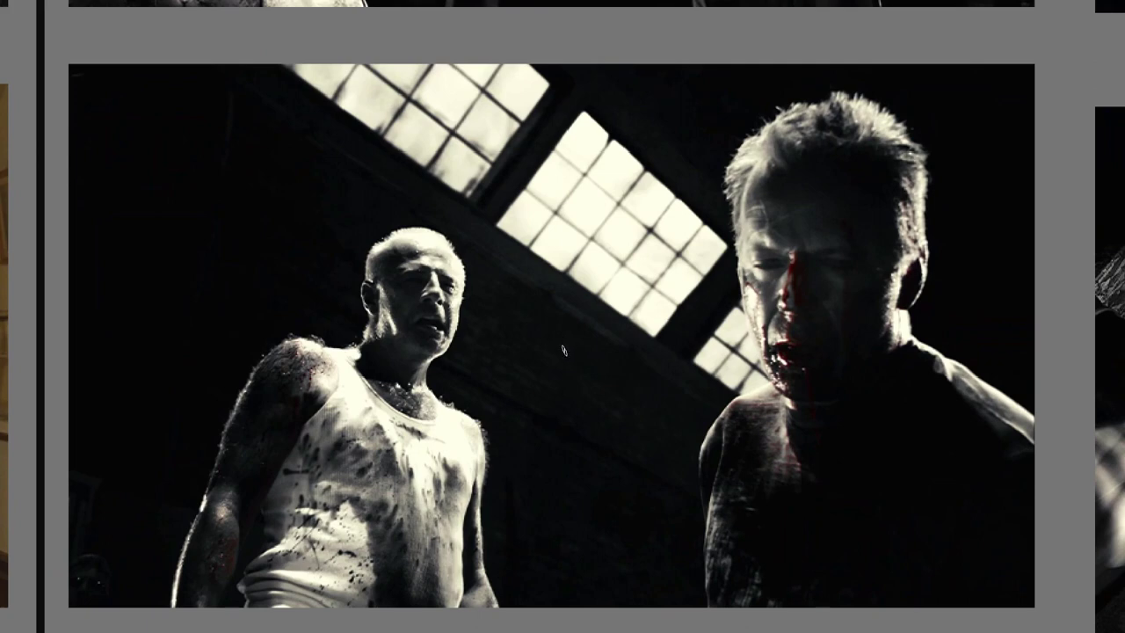
- Draw green arrows from the skylight and the bald man toward the bleeding face
left_click_drag(723, 276, 817, 334)
left_click_drag(510, 163, 663, 312)
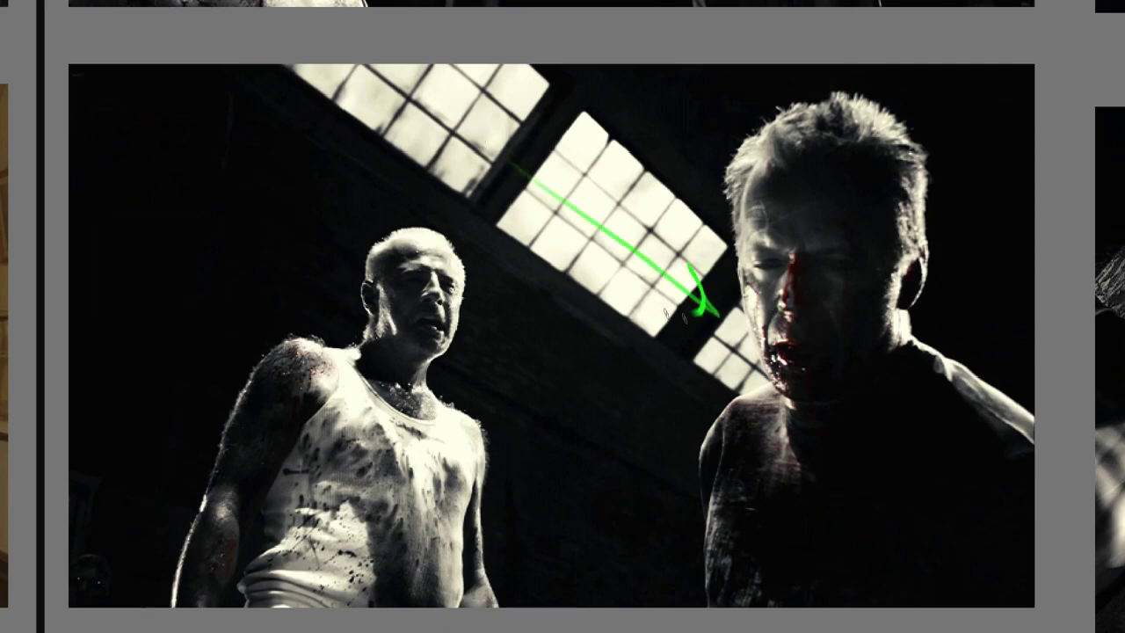
left_click_drag(578, 218, 710, 318)
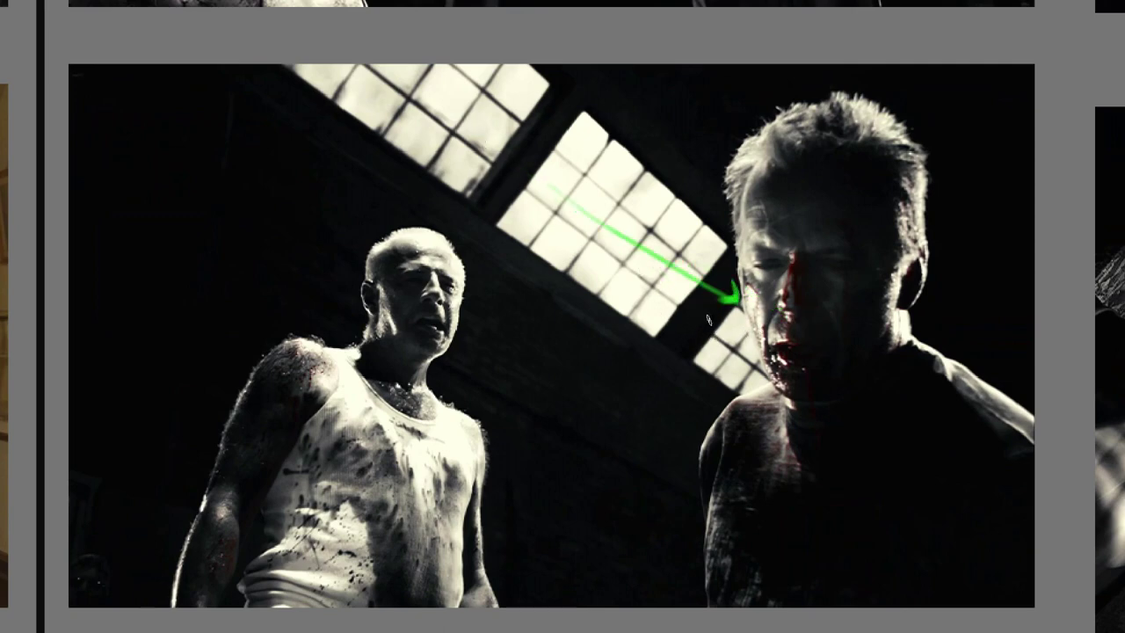
mouse_move(444, 232)
left_mouse_down()
mouse_move(349, 356)
mouse_move(448, 230)
left_mouse_up()
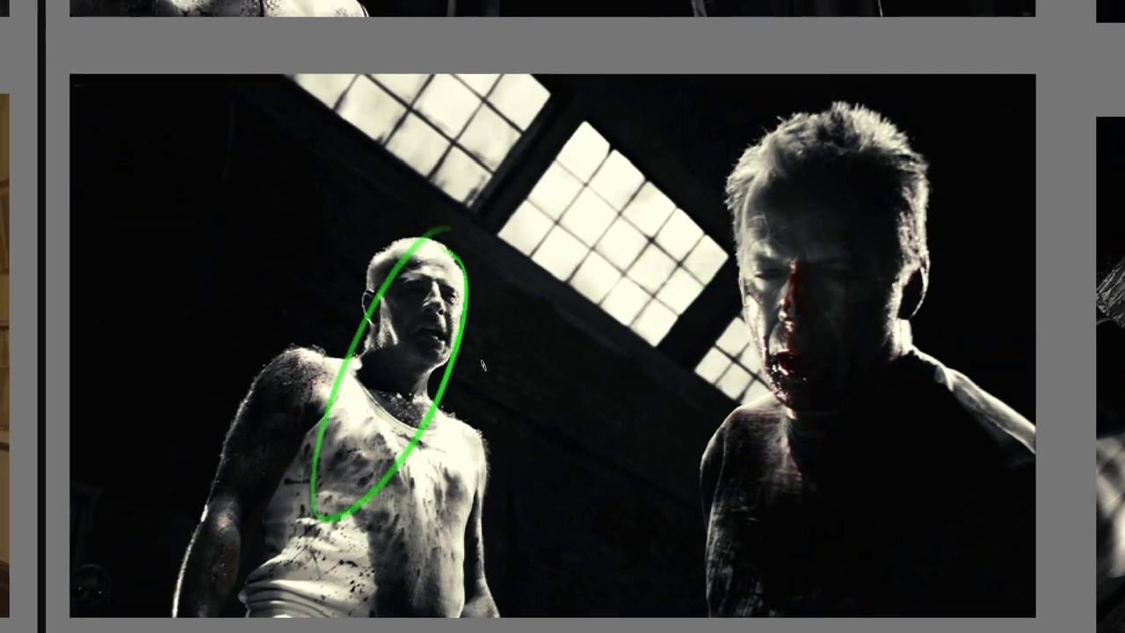
left_click_drag(415, 295, 753, 343)
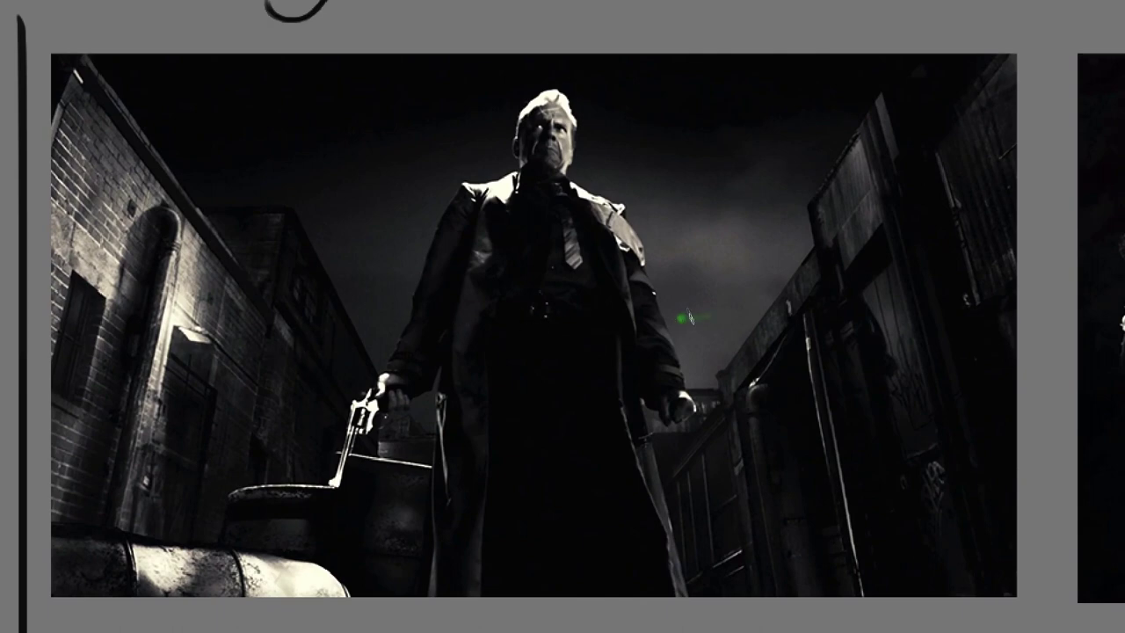
- Circle the tie, trace curves up the coat, and line the right building's edge toward the gunman
left_click_drag(529, 244, 531, 250)
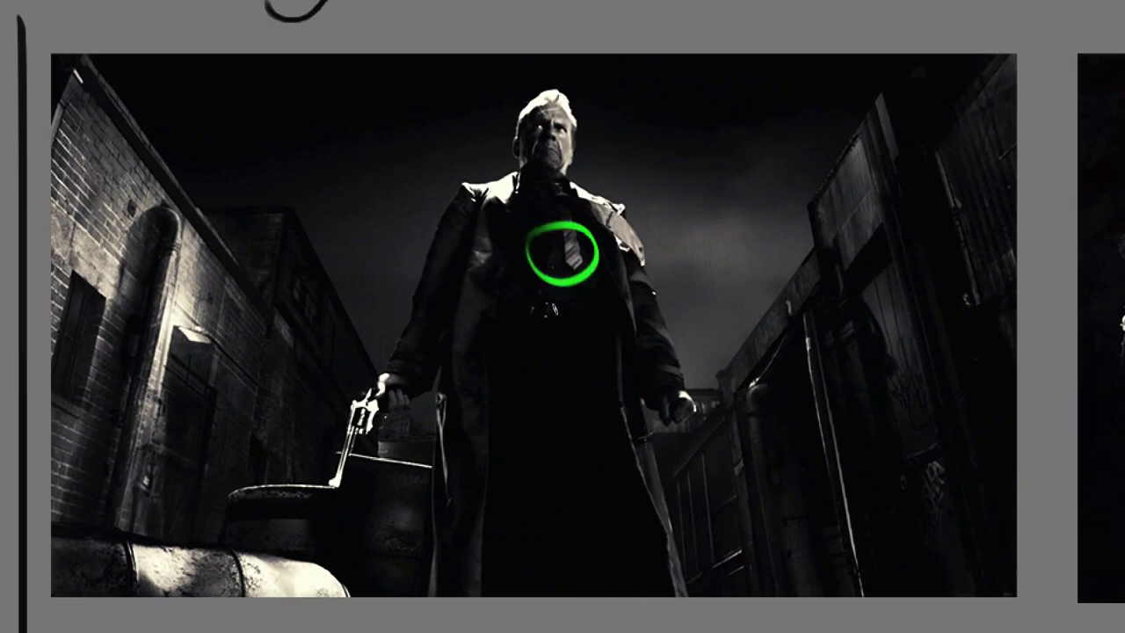
left_click_drag(519, 576, 568, 152)
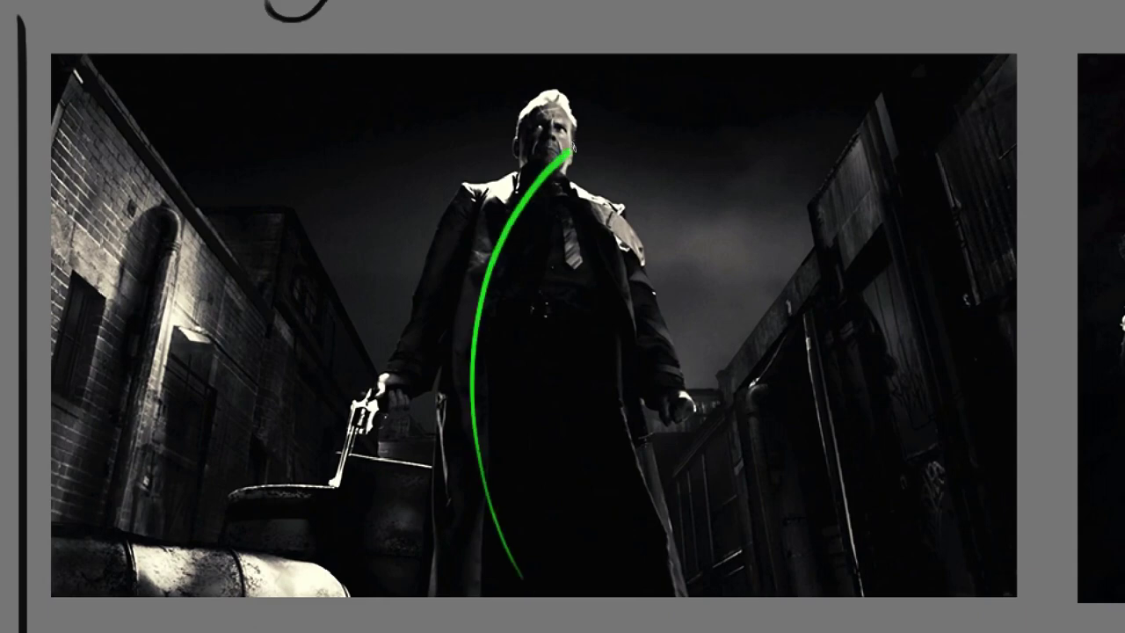
left_click_drag(477, 540, 535, 206)
left_click_drag(655, 575, 592, 206)
left_click_drag(488, 571, 502, 289)
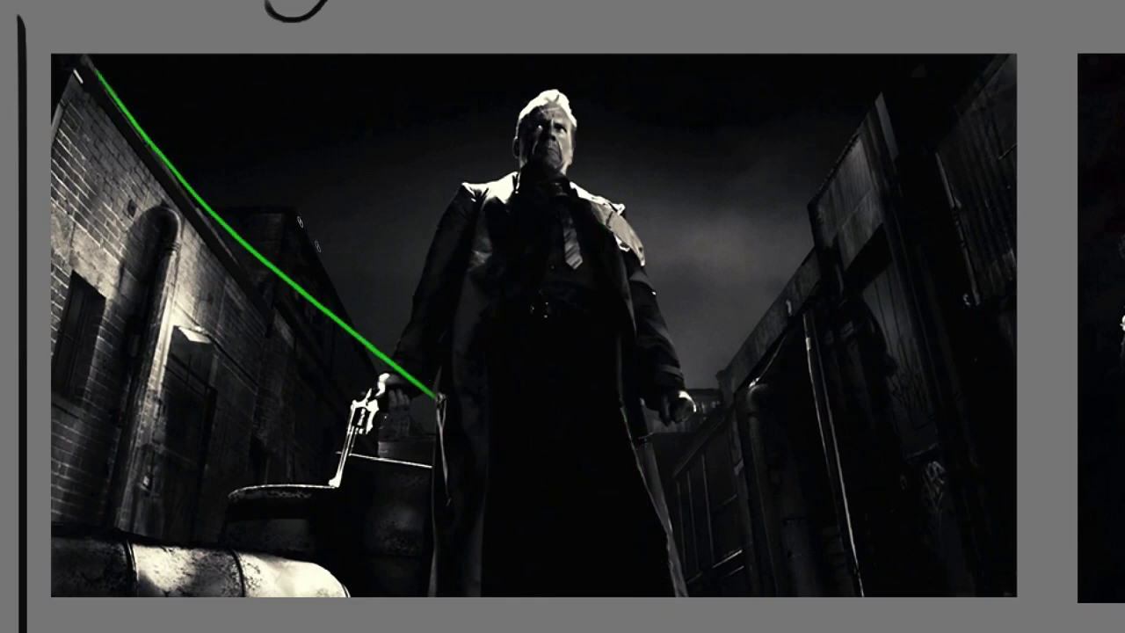
mouse_move(950, 95)
left_mouse_down()
mouse_move(753, 301)
mouse_move(700, 385)
left_mouse_up()
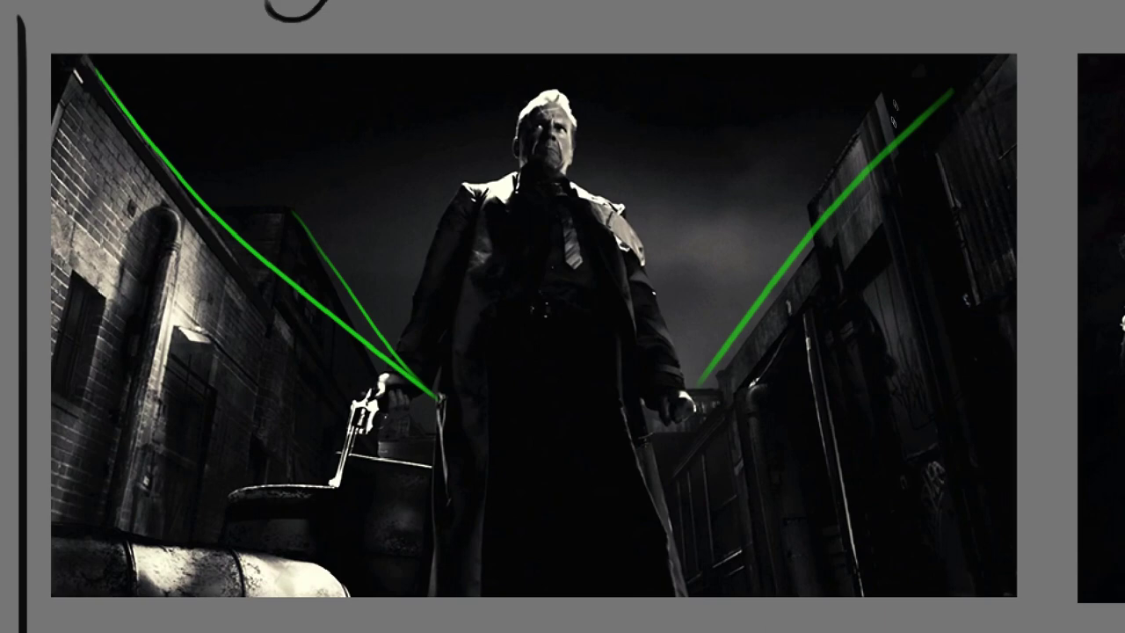
left_click_drag(895, 99, 736, 302)
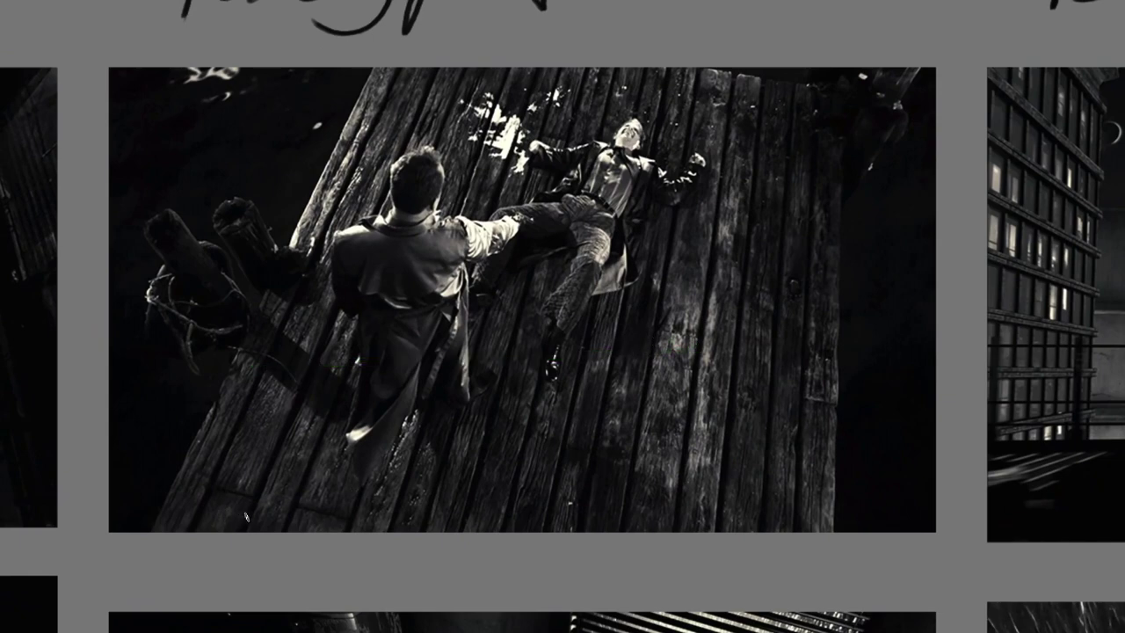
- Draw a green guide stroke up the pier, hide the panels, and drag across the whole still
left_click_drag(245, 517, 514, 85)
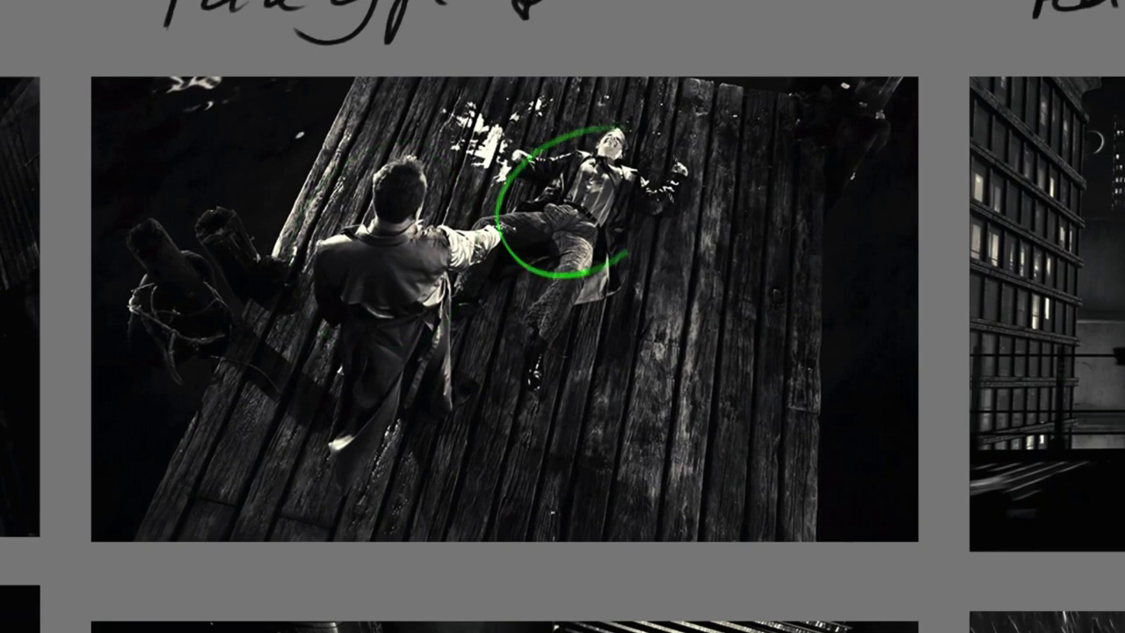
key("Tab")
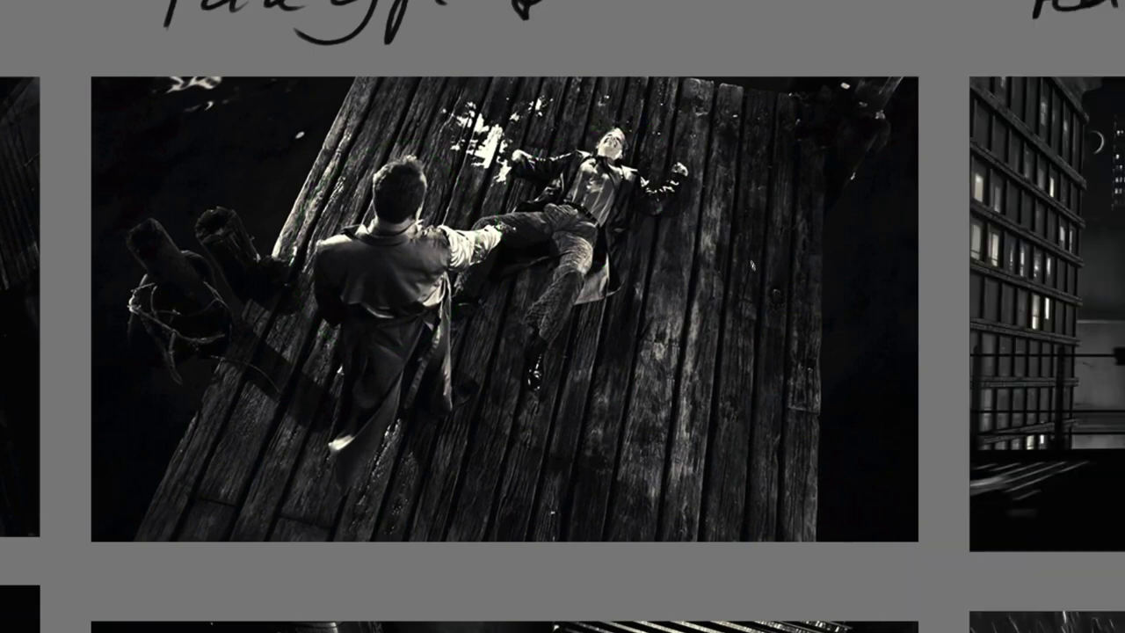
mouse_move(162, 61)
left_mouse_down()
mouse_move(84, 390)
mouse_move(947, 554)
left_mouse_up()
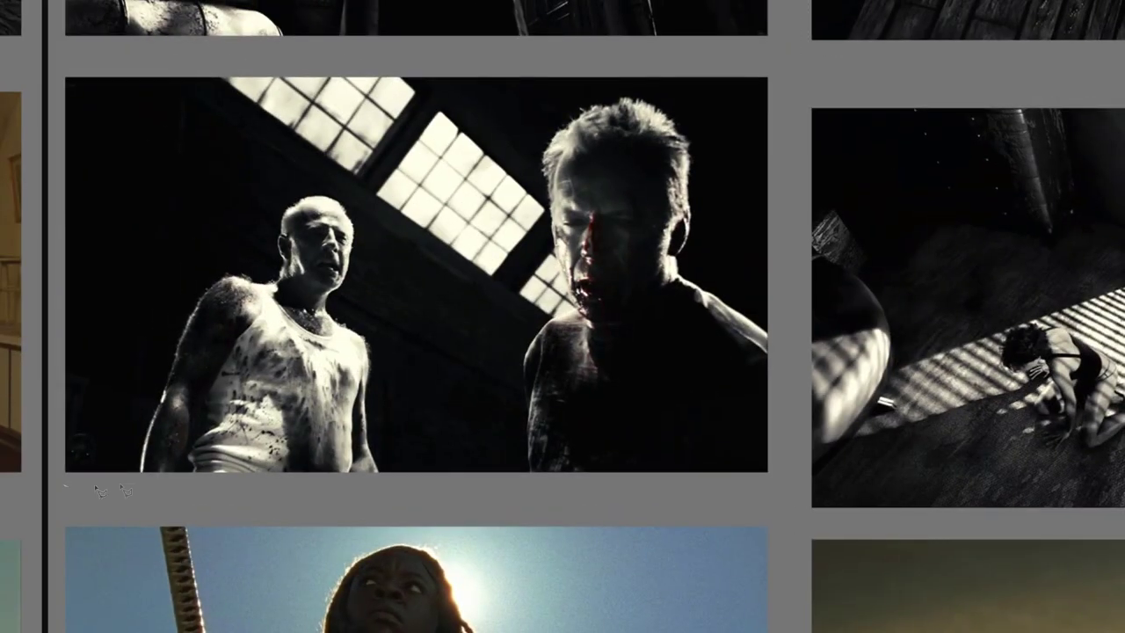
- Select the skylight still, sketch a green curve from the windows, and circle the bleeding man's head
left_click_drag(64, 483, 778, 482)
left_click_drag(579, 103, 466, 283)
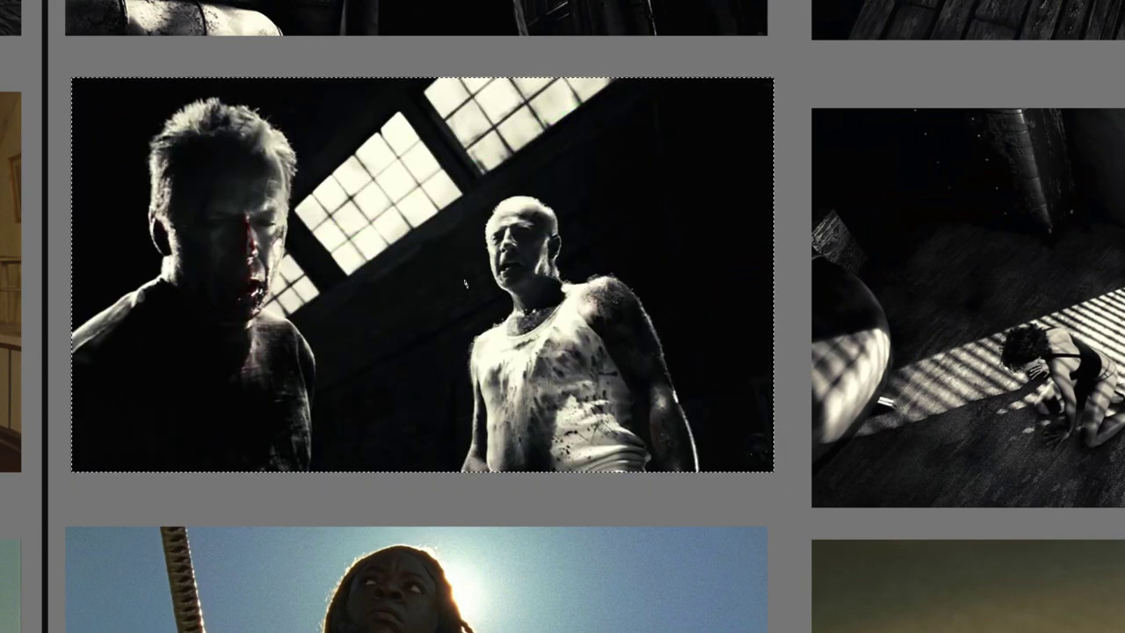
left_click_drag(300, 107, 285, 130)
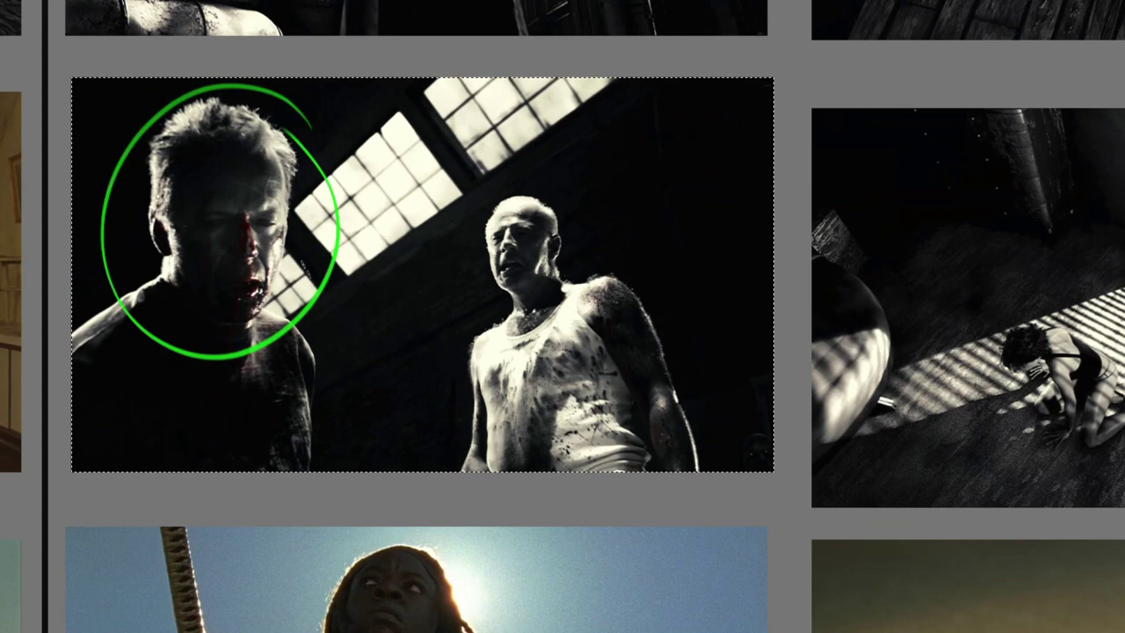
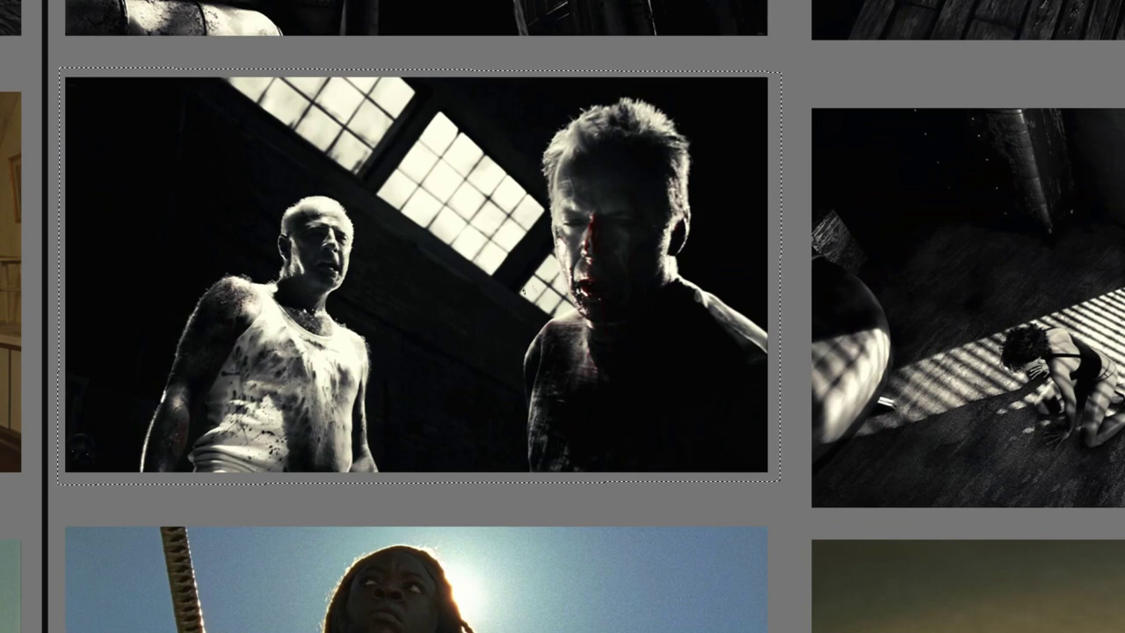
- Draw a green arrow and underline across the two-men still, then select the backlit swordswoman still
left_click_drag(136, 274, 552, 277)
mouse_move(178, 291)
left_mouse_down()
mouse_move(332, 327)
mouse_move(567, 277)
left_mouse_up()
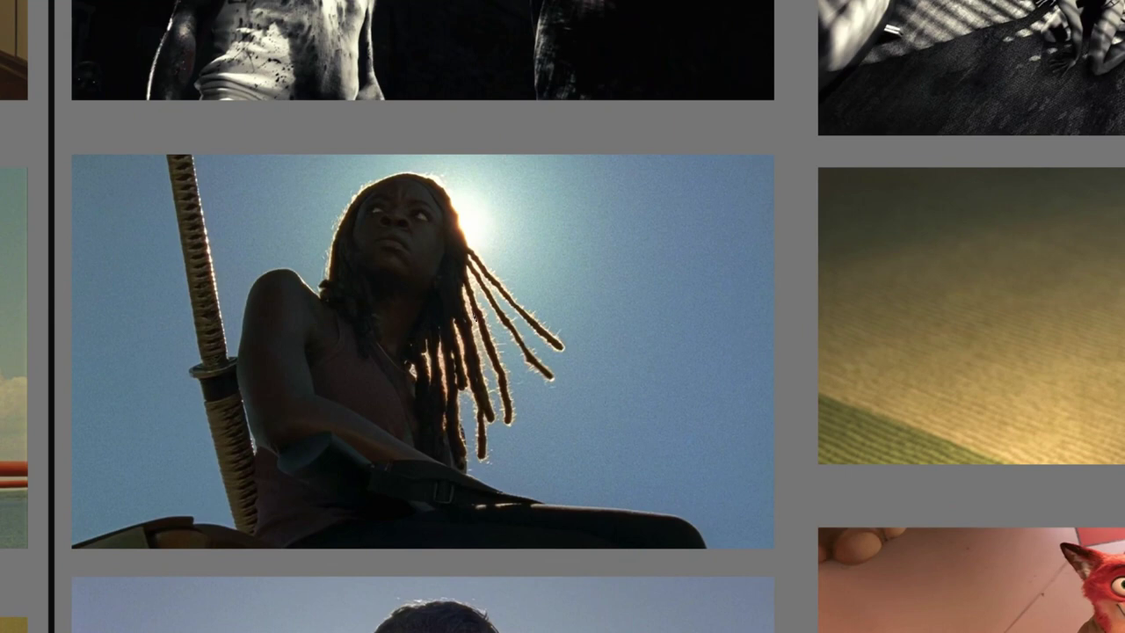
mouse_move(68, 147)
left_mouse_down()
mouse_move(798, 520)
mouse_move(70, 564)
mouse_move(64, 144)
left_mouse_up()
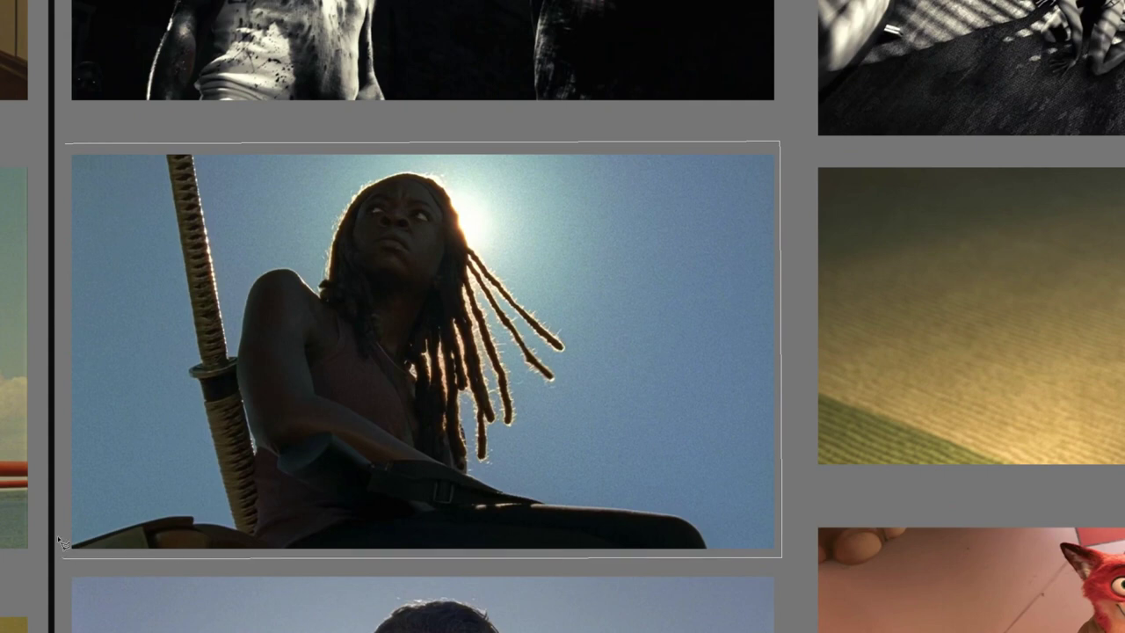
- Mirror the swordswoman still, toggle it to compare, and sketch a green guide line and leftward arrow
left_click(392, 362)
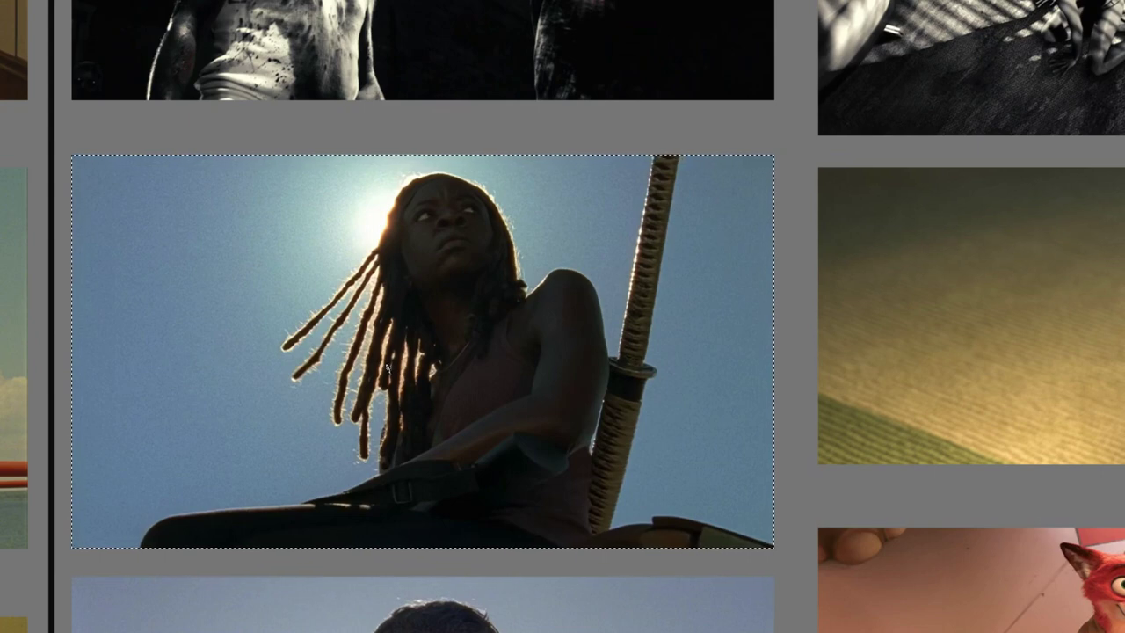
left_click(387, 369)
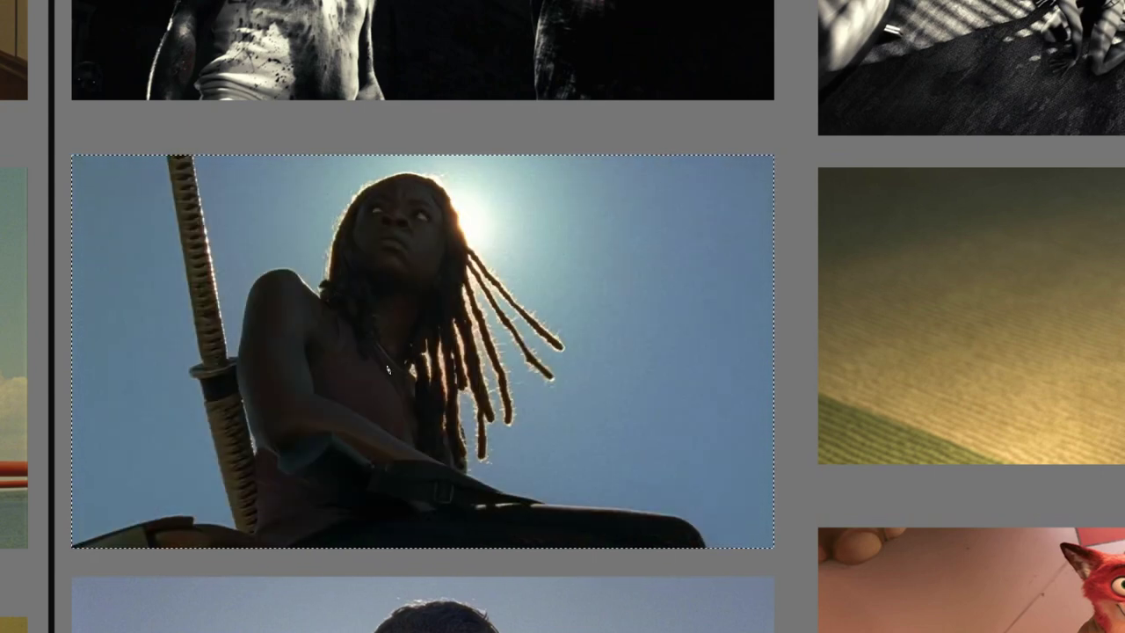
left_click(389, 370)
left_click(387, 370)
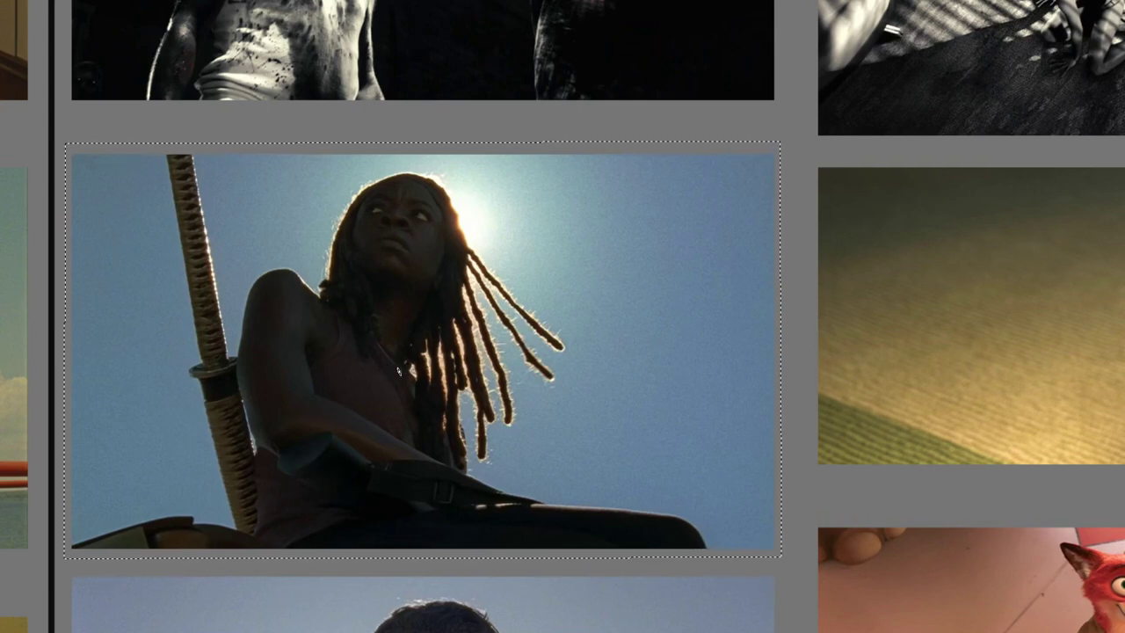
mouse_move(356, 362)
left_mouse_down()
mouse_move(630, 360)
mouse_move(615, 364)
left_mouse_up()
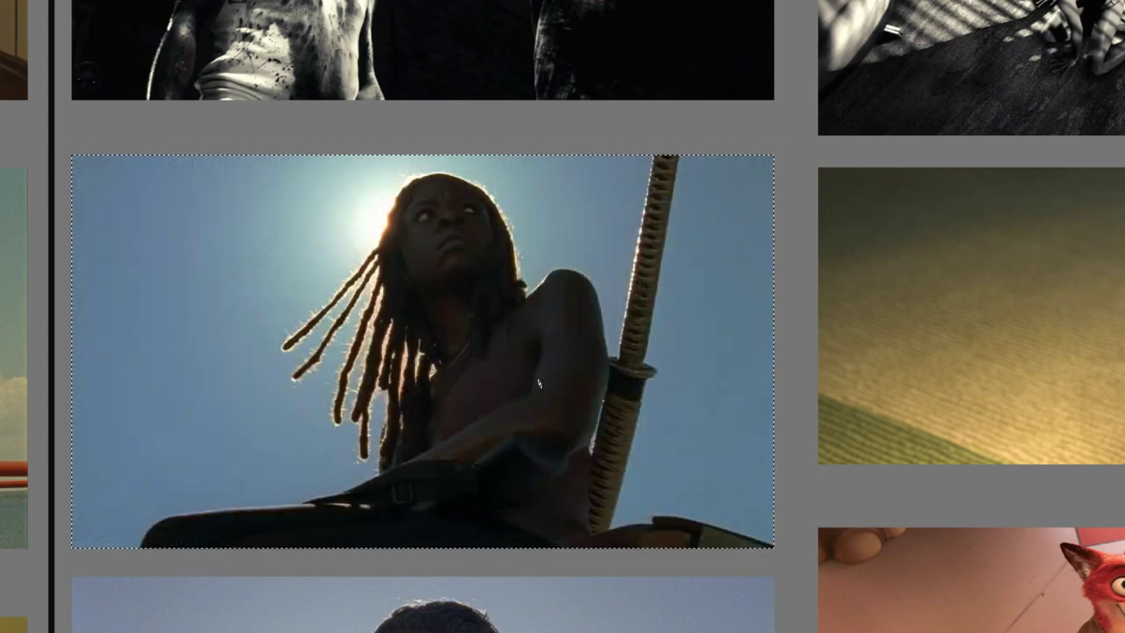
mouse_move(622, 379)
left_mouse_down()
mouse_move(293, 380)
mouse_move(494, 383)
left_mouse_up()
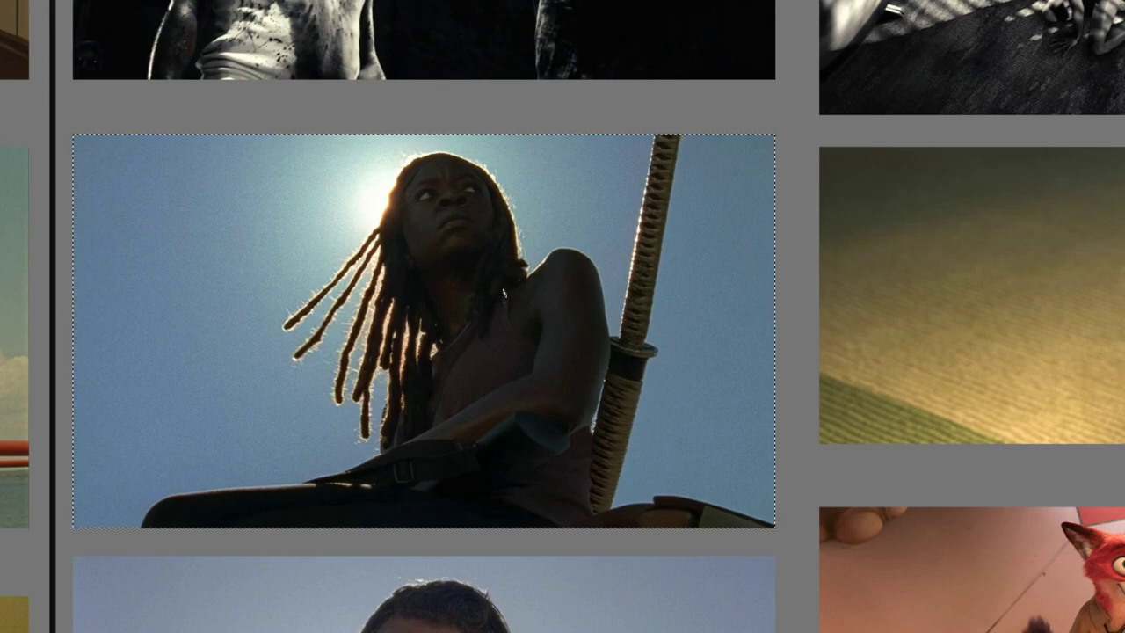
- Scroll down to the cowboy still and begin lasso-selecting it
scroll(505, 438, "down", 5)
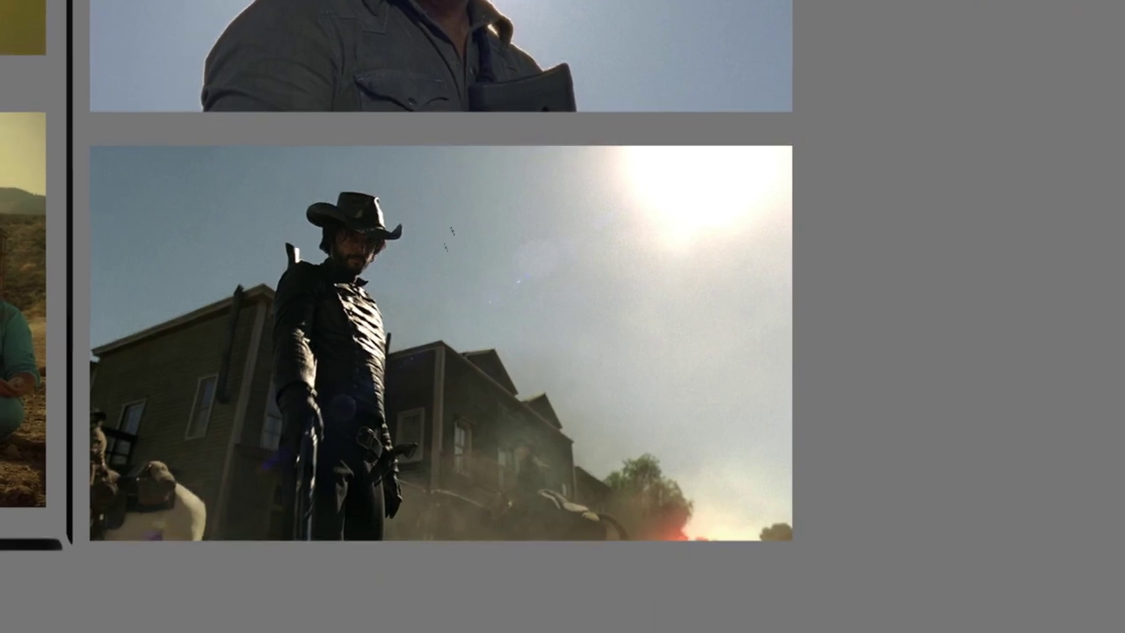
mouse_move(91, 139)
left_mouse_down()
mouse_move(824, 568)
mouse_move(83, 182)
left_mouse_up()
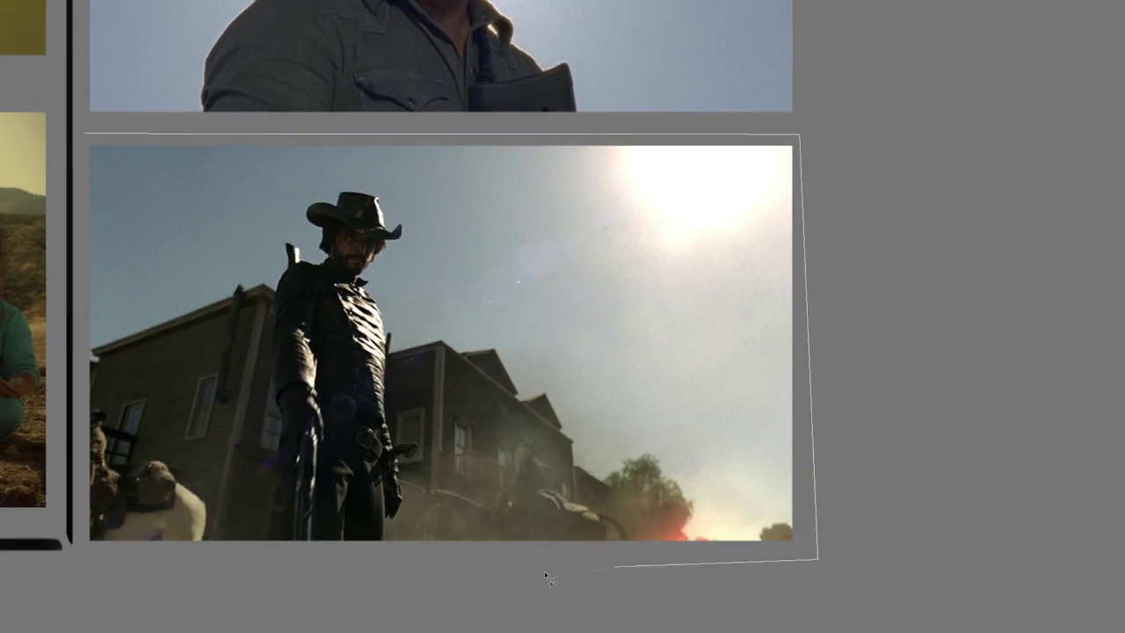
- Mirror the cowboy still and trace green lines over its rooftop, the cowboy's body and the tree
left_click_drag(84, 185, 84, 137)
left_click(527, 368)
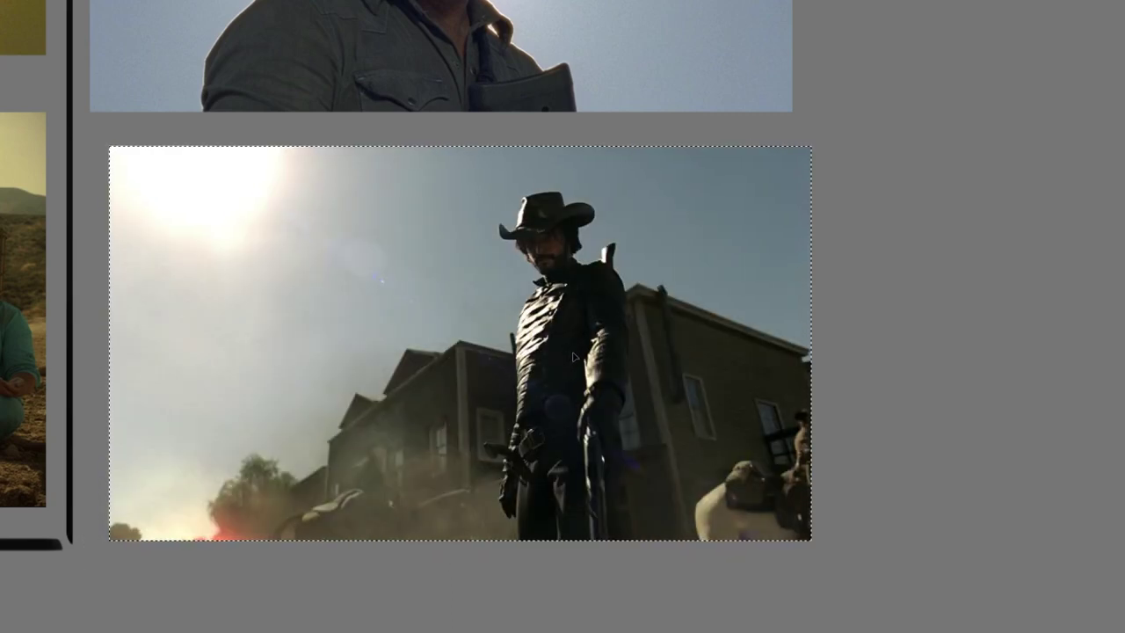
left_click_drag(195, 523, 540, 281)
left_click_drag(807, 346, 604, 270)
mouse_move(579, 511)
left_mouse_down()
mouse_move(565, 294)
mouse_move(575, 208)
left_mouse_up()
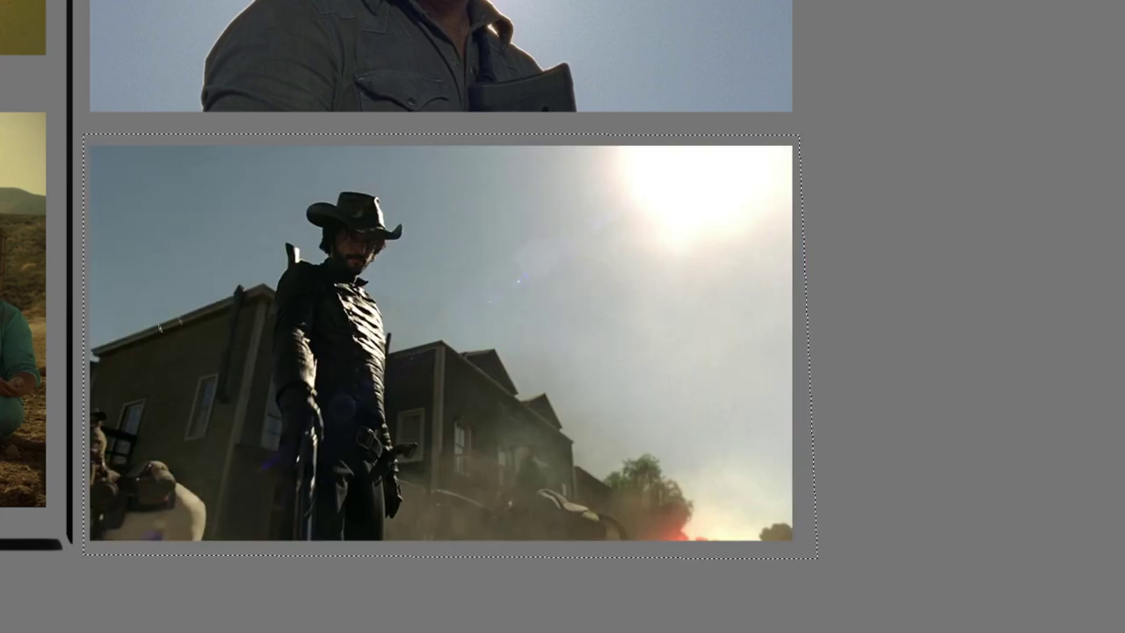
left_click_drag(134, 327, 652, 458)
- Draw a green upward arrow and circle the cowboy's lower body and gun hand
left_click_drag(350, 439, 347, 299)
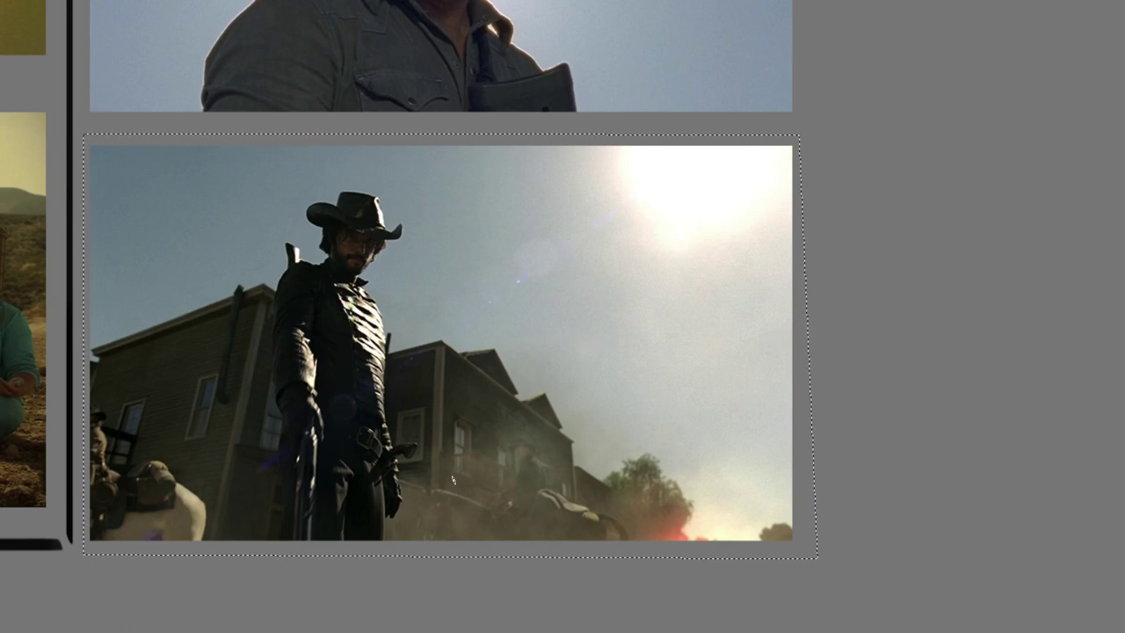
left_click_drag(262, 312, 405, 351)
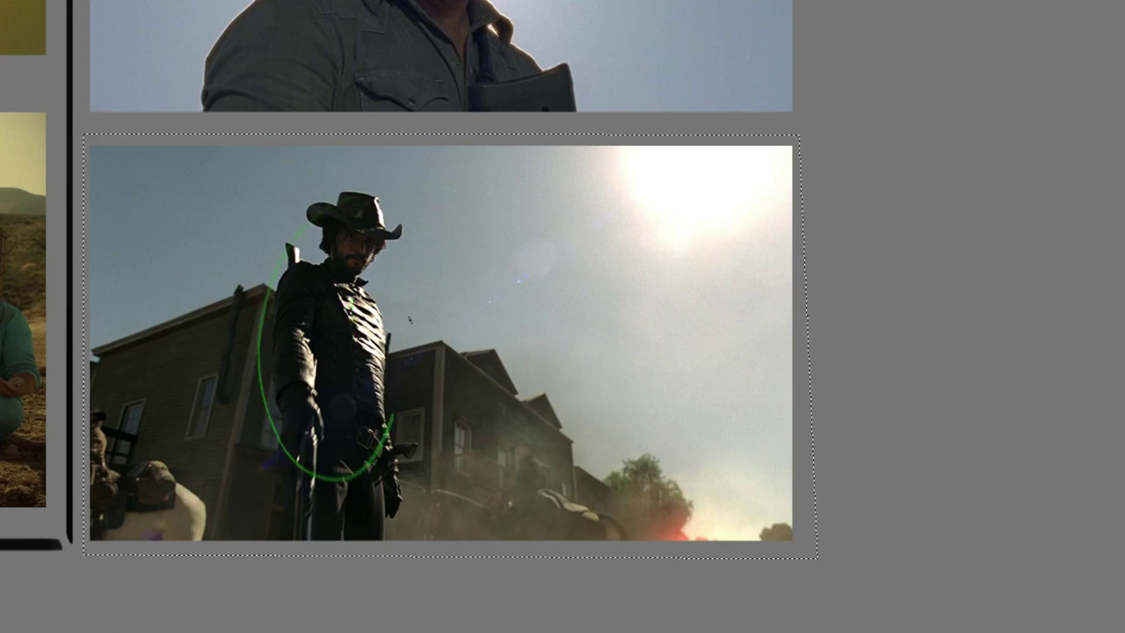
left_click_drag(404, 435, 406, 441)
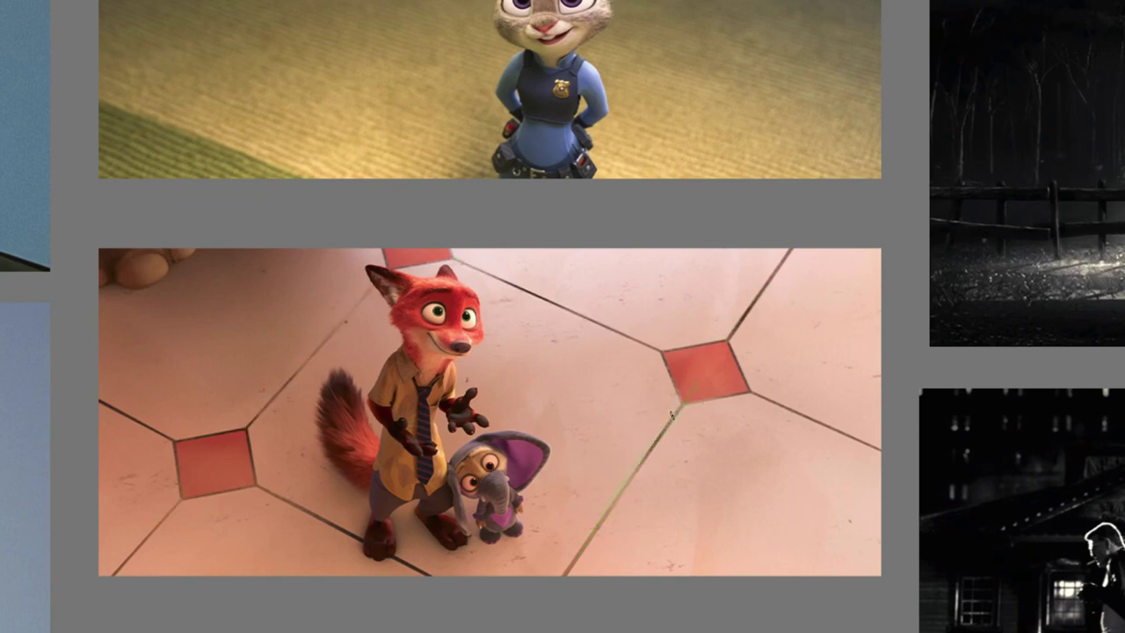
- Trace a green line along the floor tile seam of the fox still
left_click_drag(575, 556, 695, 389)
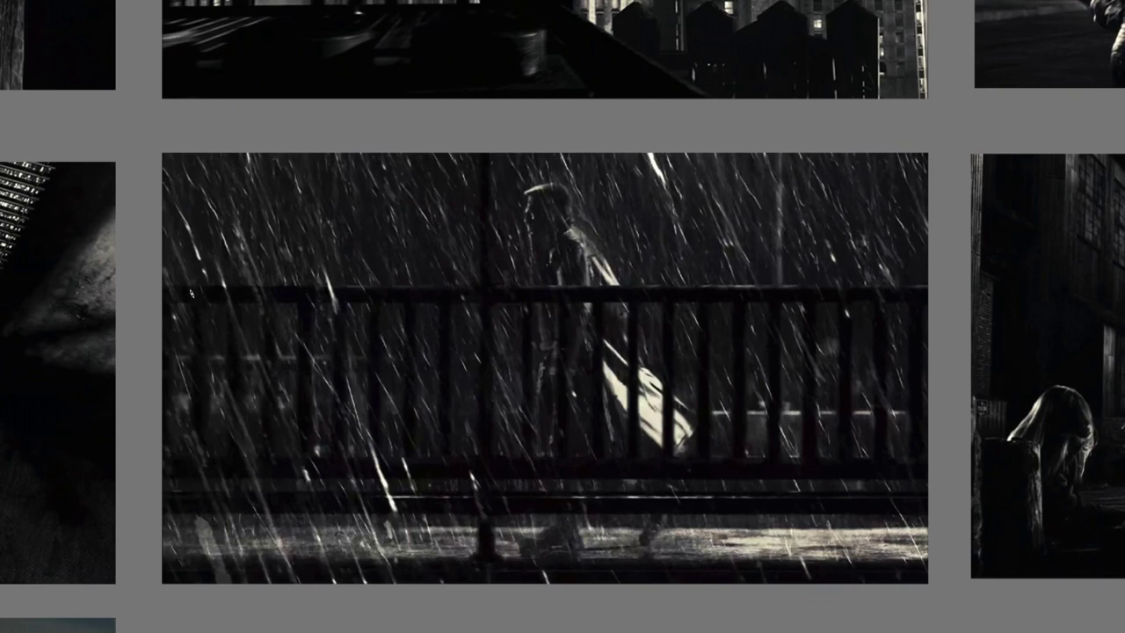
left_click_drag(220, 478, 742, 481)
left_click_drag(349, 505, 715, 508)
left_click_drag(388, 562, 756, 558)
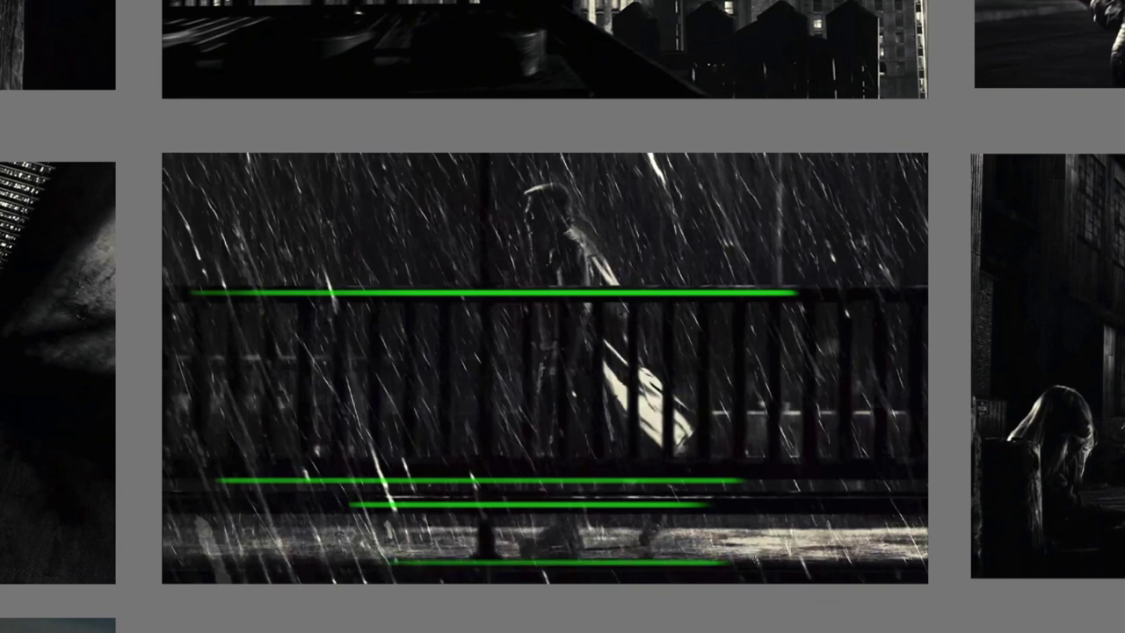
left_click_drag(193, 369, 874, 390)
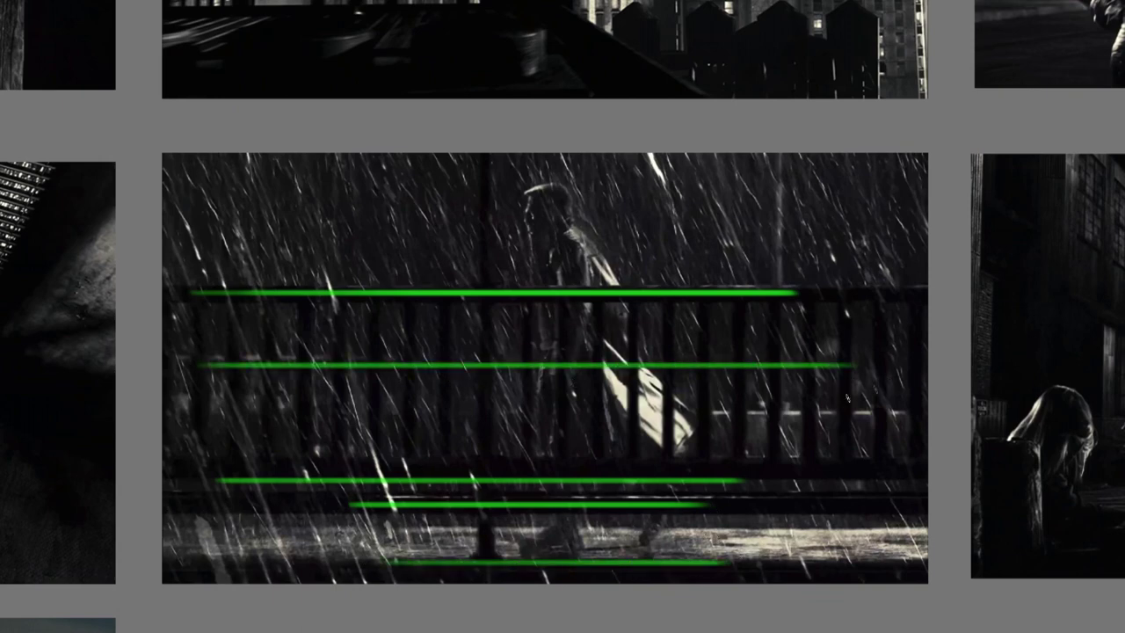
key("ctrl+z")
key("ctrl+z")
key("ctrl+z")
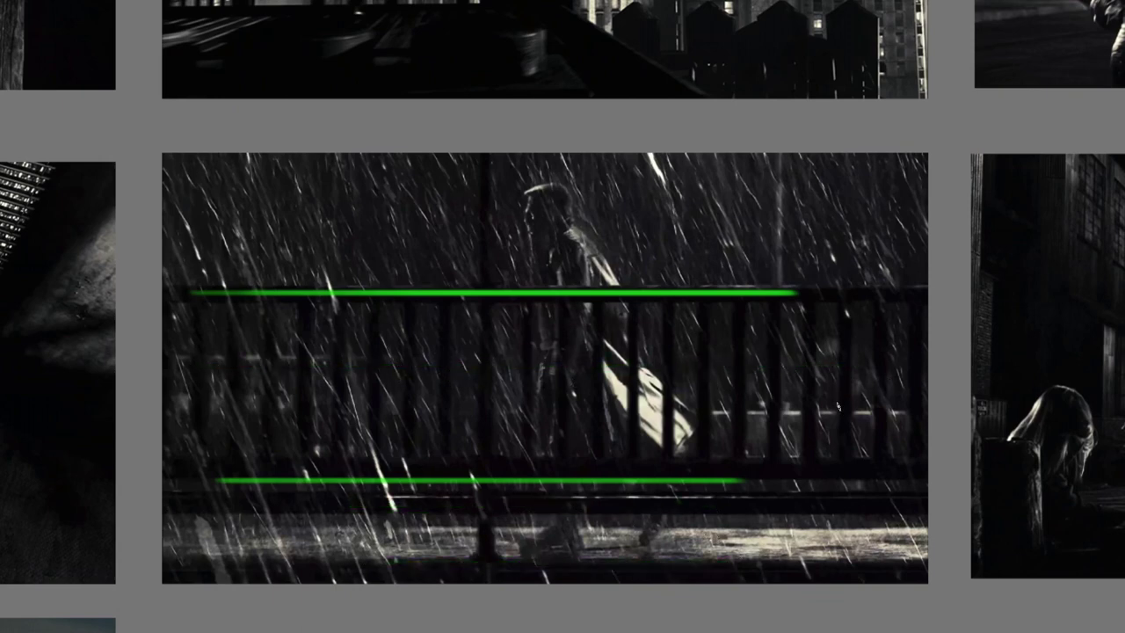
key("ctrl+z")
key("ctrl+z")
left_click_drag(227, 179, 431, 492)
left_click_drag(298, 219, 367, 353)
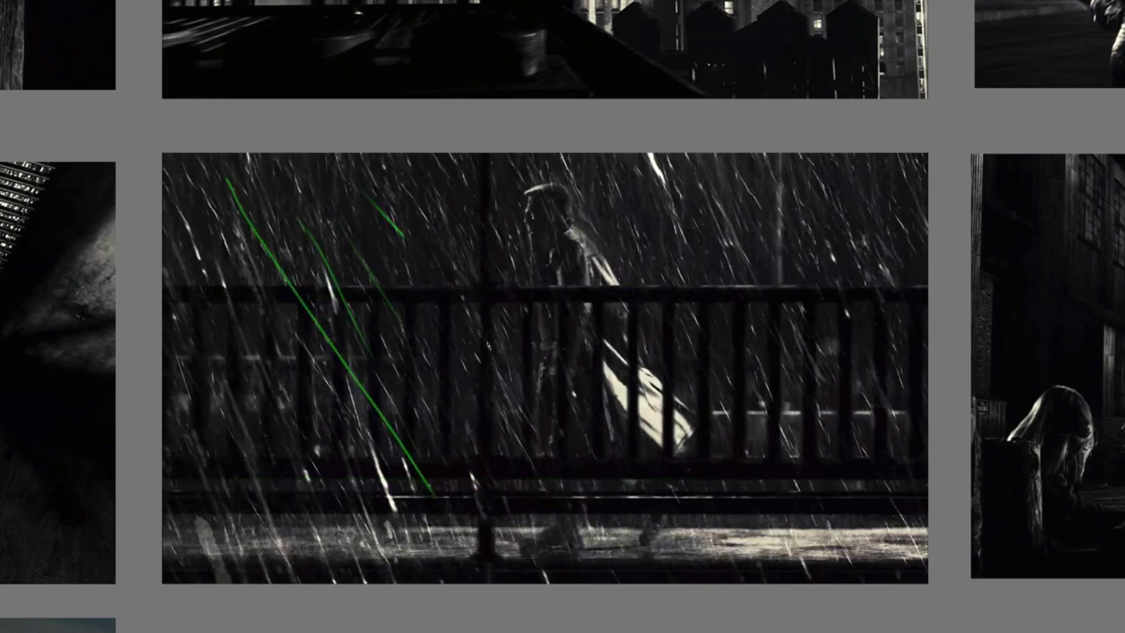
key("ctrl+z")
key("ctrl+z")
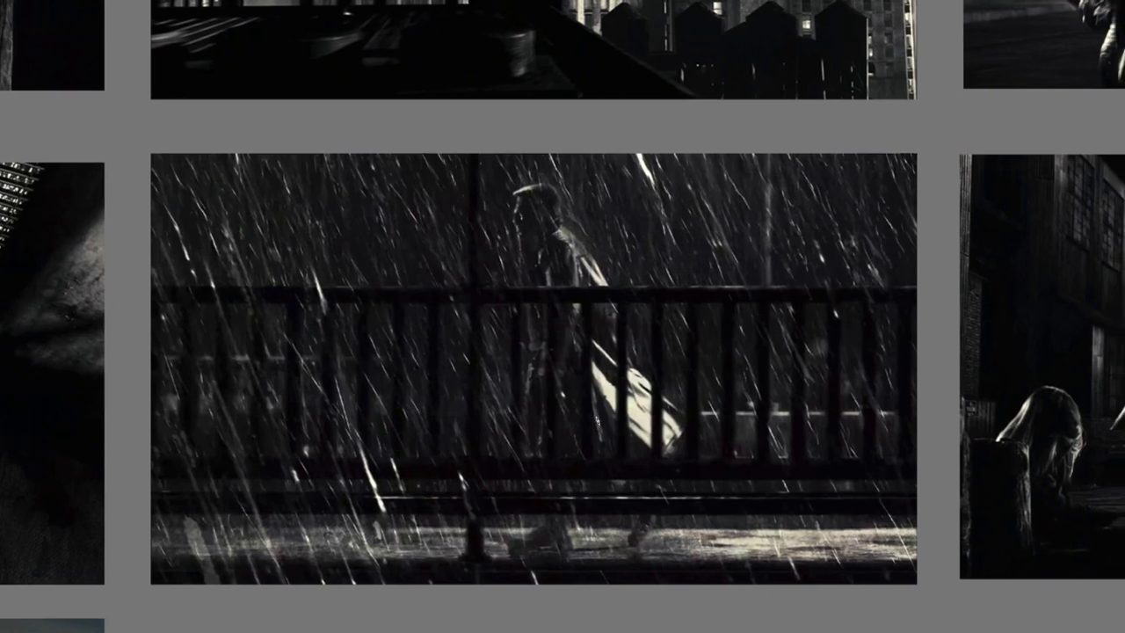
left_click_drag(665, 530, 520, 218)
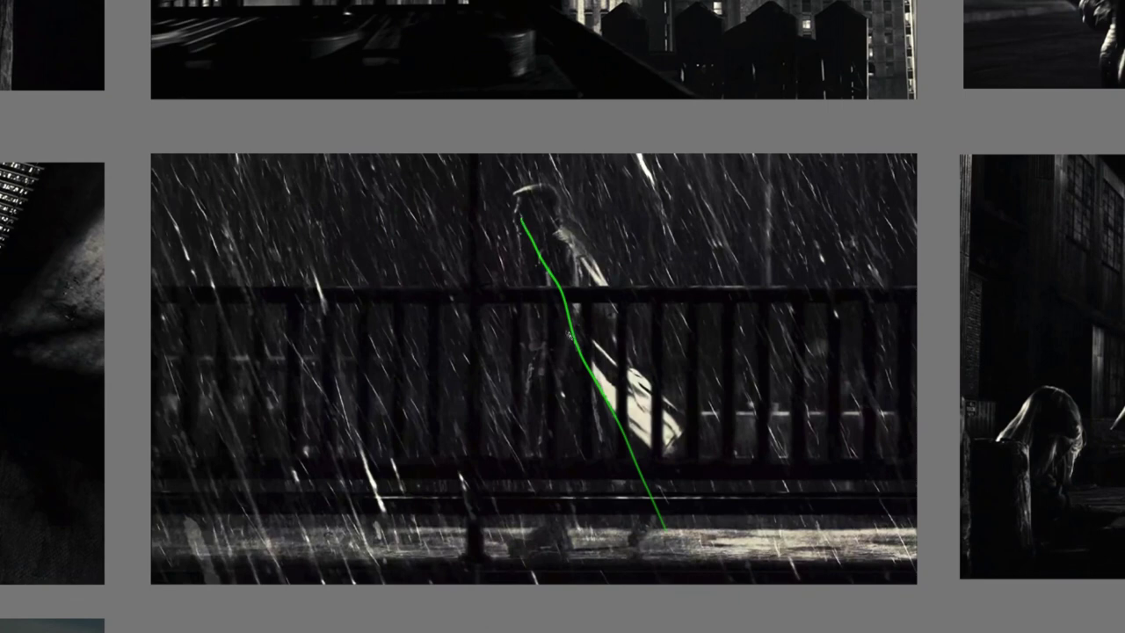
left_click_drag(253, 299, 713, 298)
left_click_drag(323, 490, 725, 472)
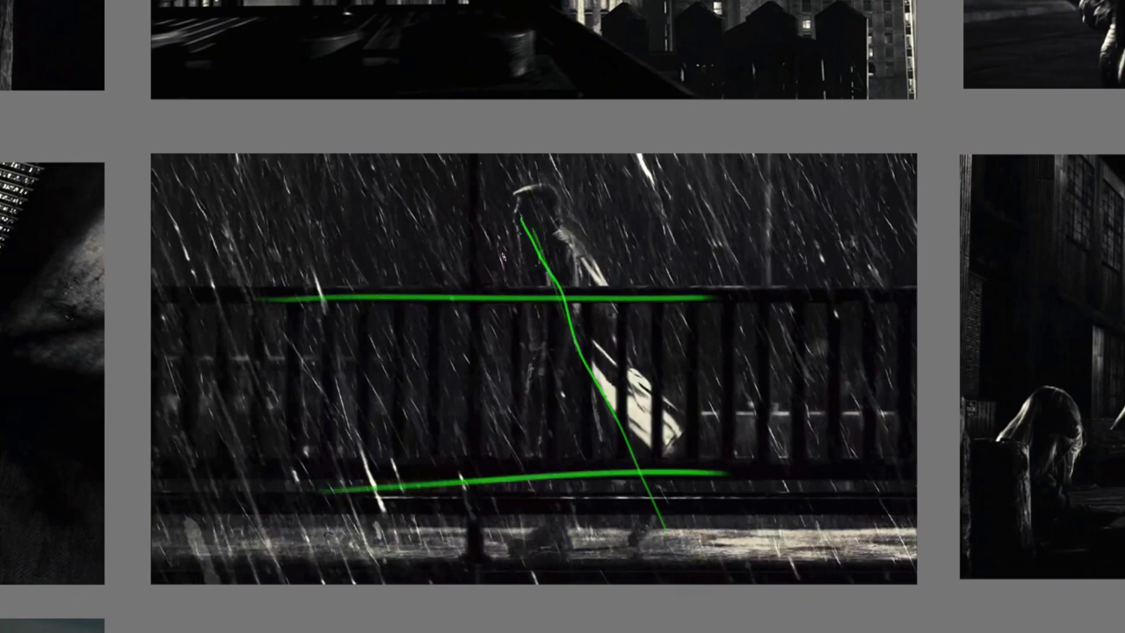
left_click_drag(488, 227, 430, 235)
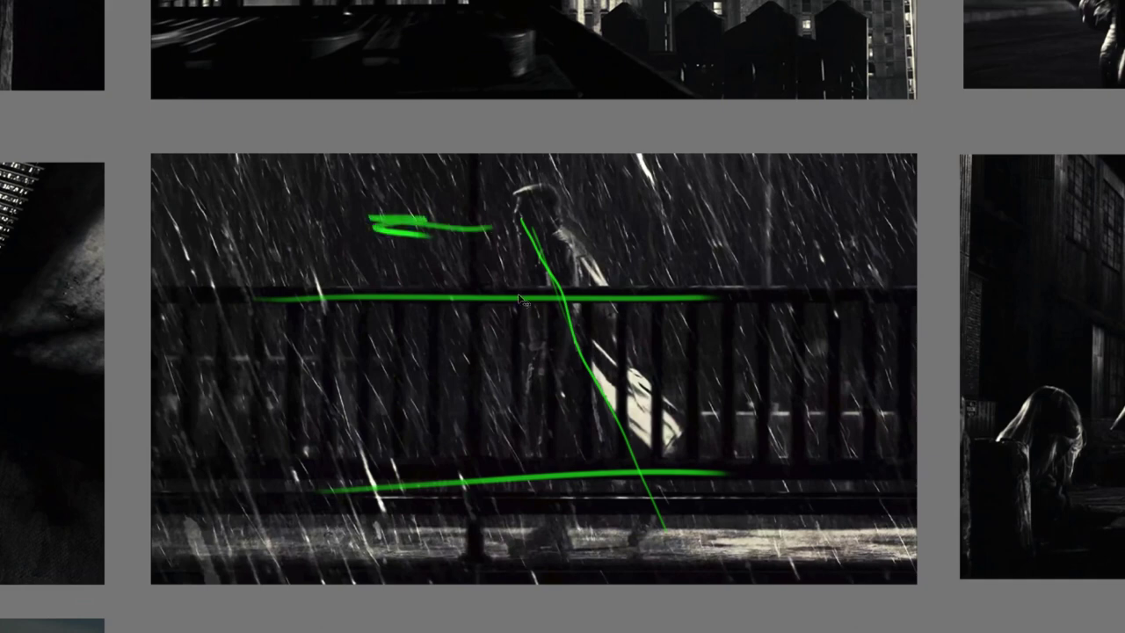
key("ctrl+z")
key("ctrl+z")
key("ctrl+z")
key("ctrl+z")
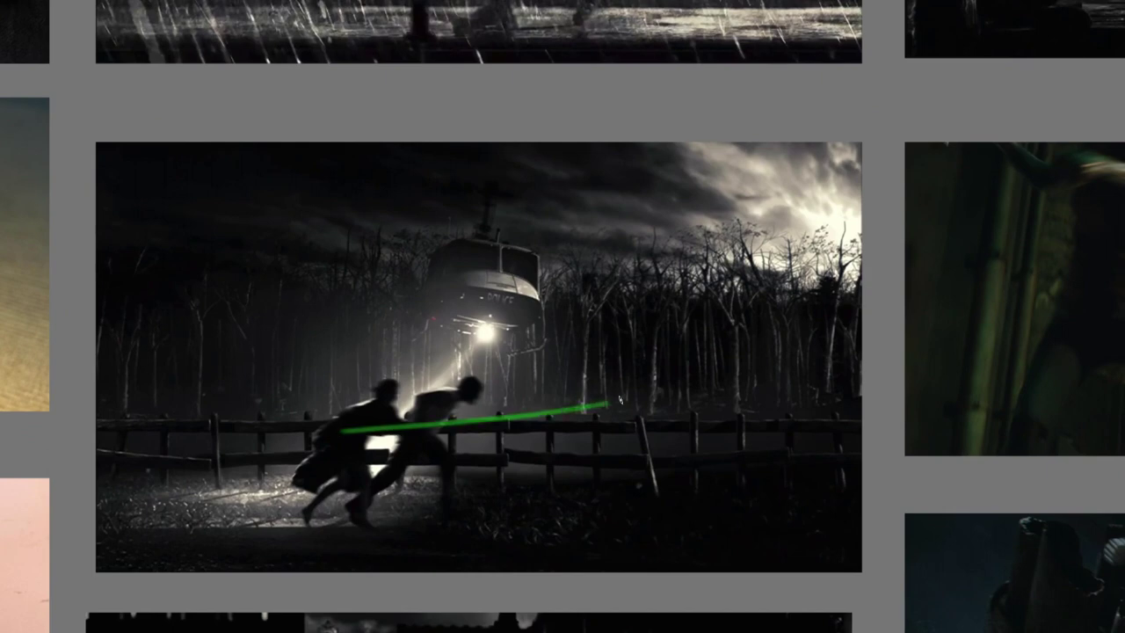
- Add a curled hook to the green stroke and mark six fence posts with short green strokes
left_click_drag(620, 400, 587, 422)
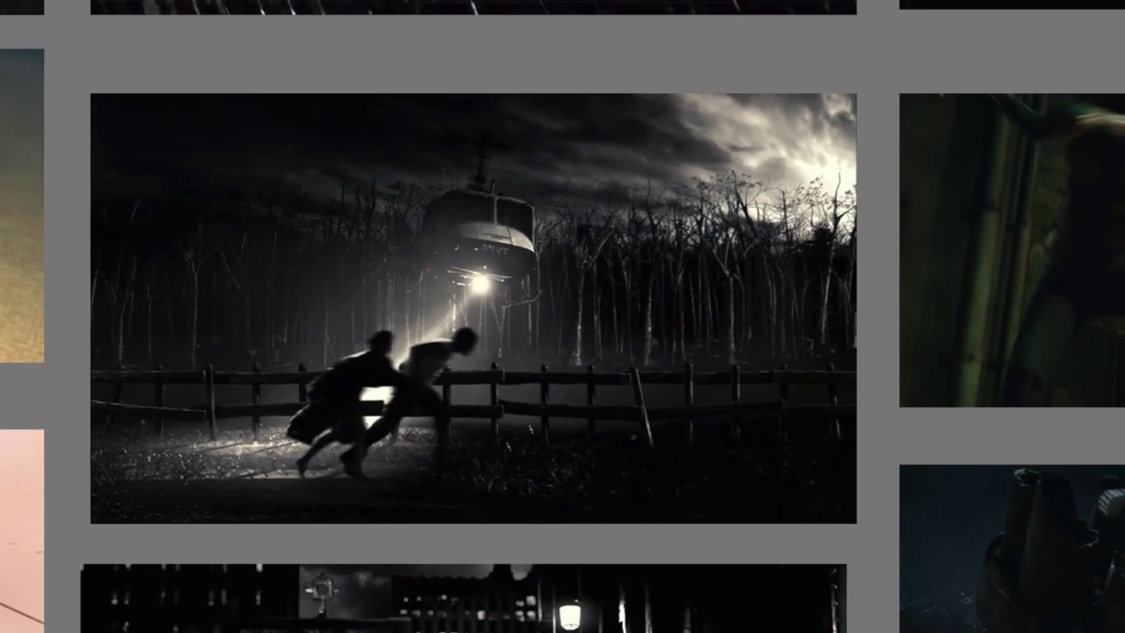
left_click_drag(211, 368, 213, 420)
left_click_drag(256, 366, 256, 411)
left_click_drag(302, 365, 302, 407)
left_click_drag(496, 370, 498, 430)
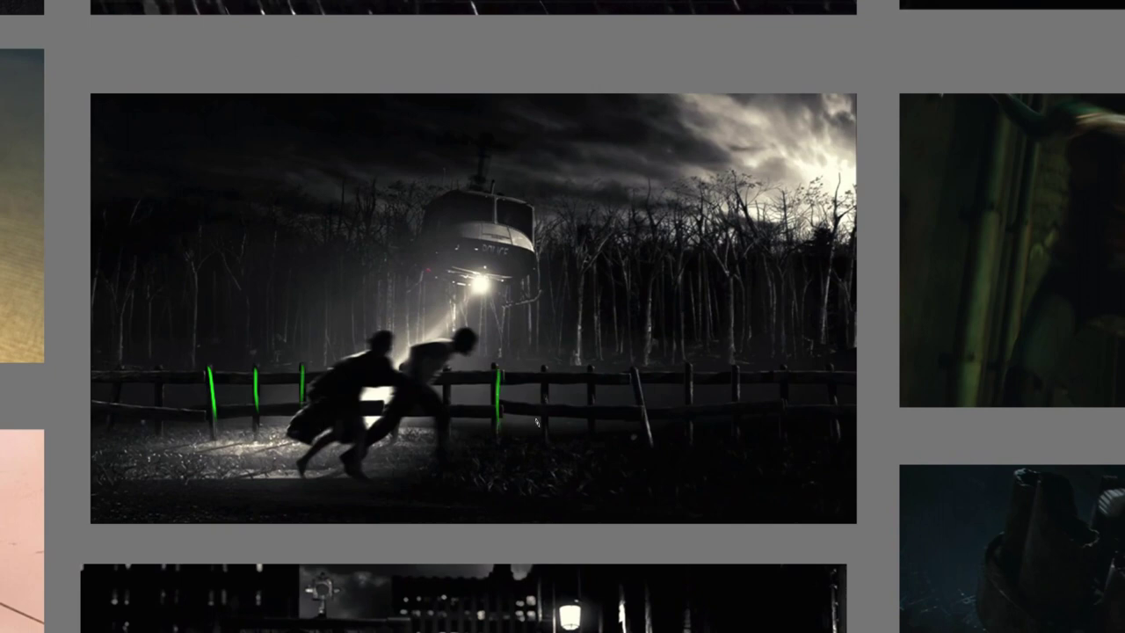
left_click_drag(546, 369, 546, 427)
left_click_drag(595, 378, 595, 425)
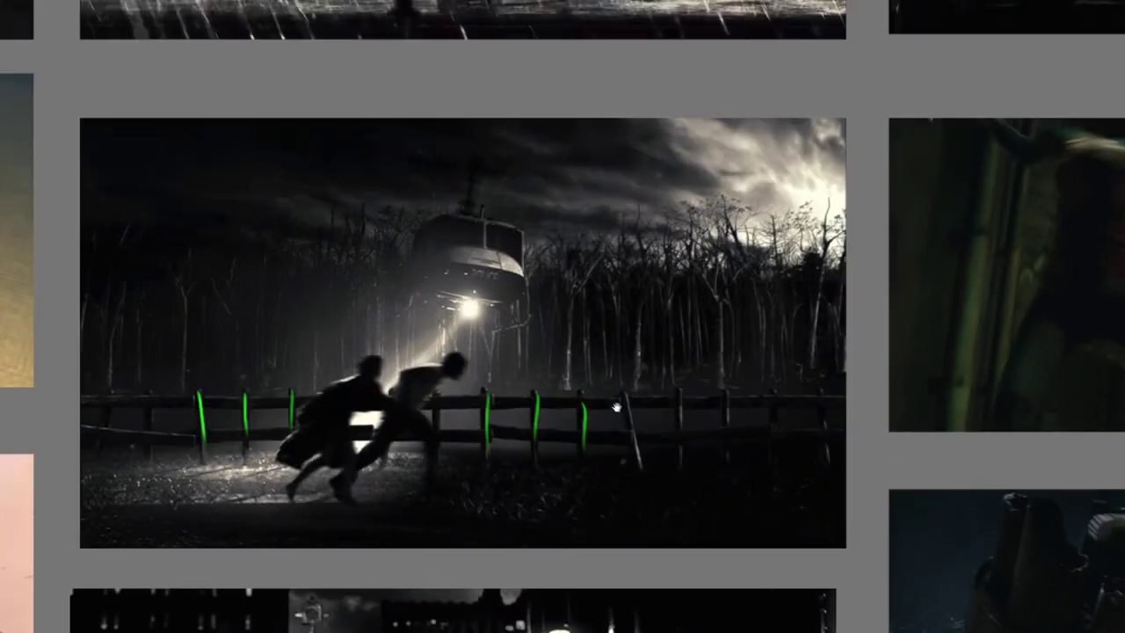
- Mark the three tree trunks with slanted green strokes
mouse_move(642, 304)
left_mouse_down()
mouse_move(635, 334)
mouse_move(610, 341)
left_mouse_up()
mouse_move(601, 314)
left_mouse_down()
mouse_move(596, 341)
mouse_move(578, 341)
left_mouse_up()
left_click_drag(569, 318, 564, 344)
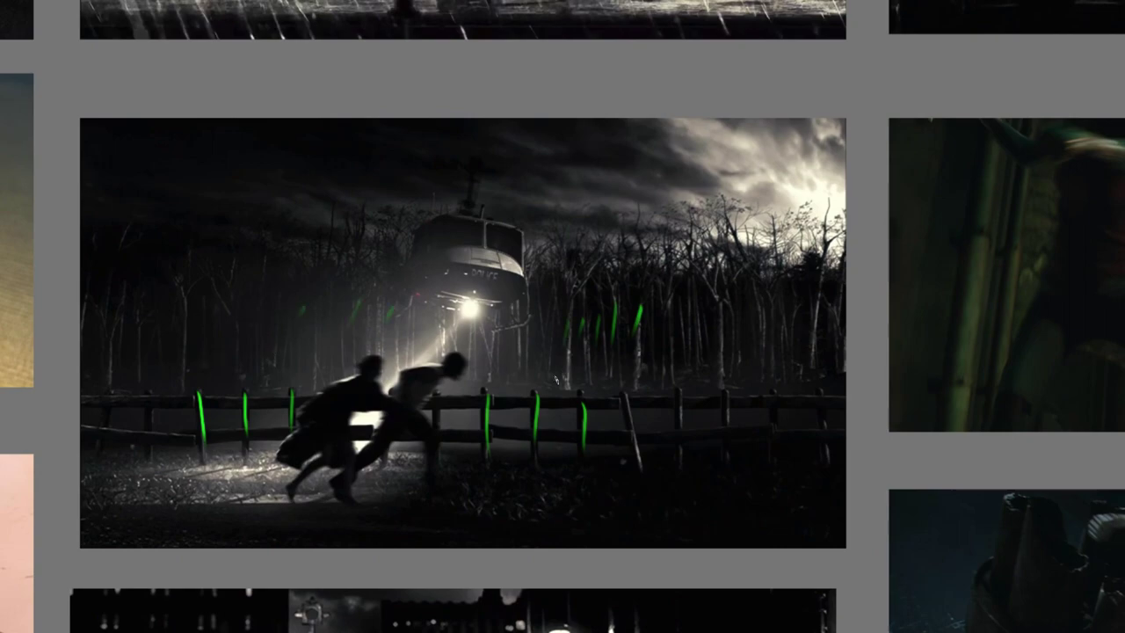
left_click_drag(553, 378, 567, 506)
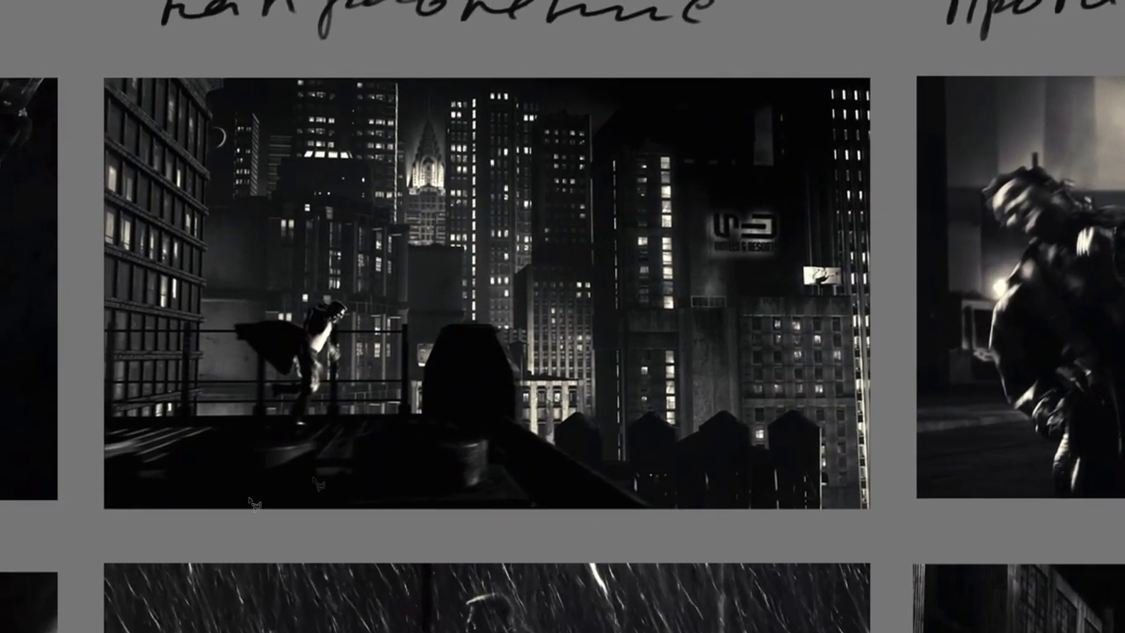
- Sketch a stroke along the helicopter still's fence and leave it mirrored with Alt+Shift+H
left_click_drag(378, 550, 361, 167)
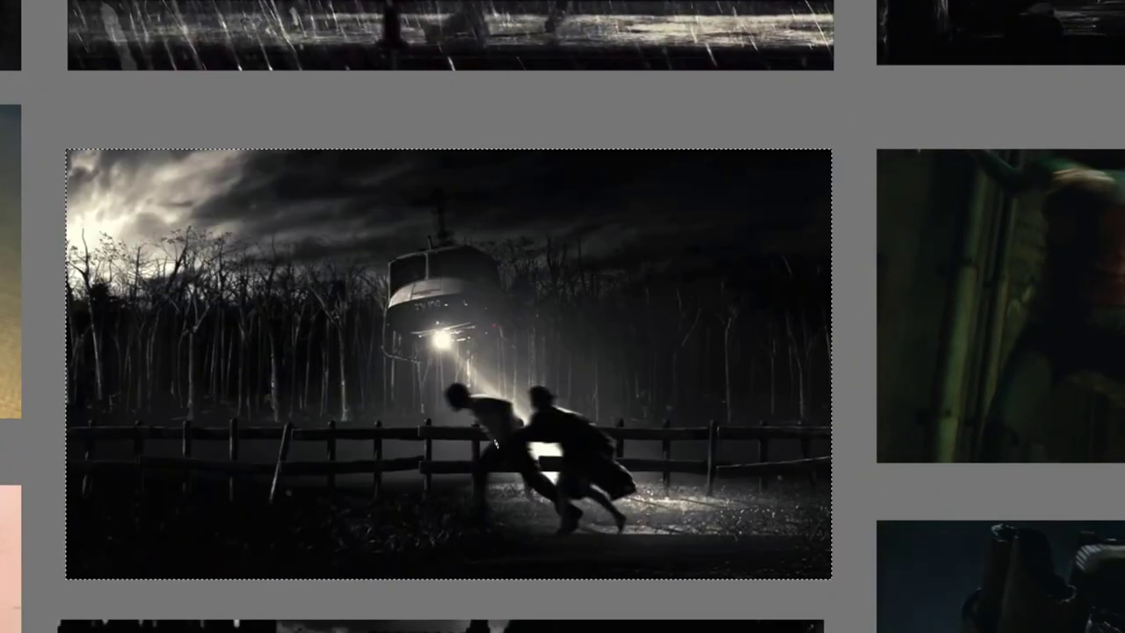
left_click_drag(685, 437, 365, 457)
key("alt+shift+h")
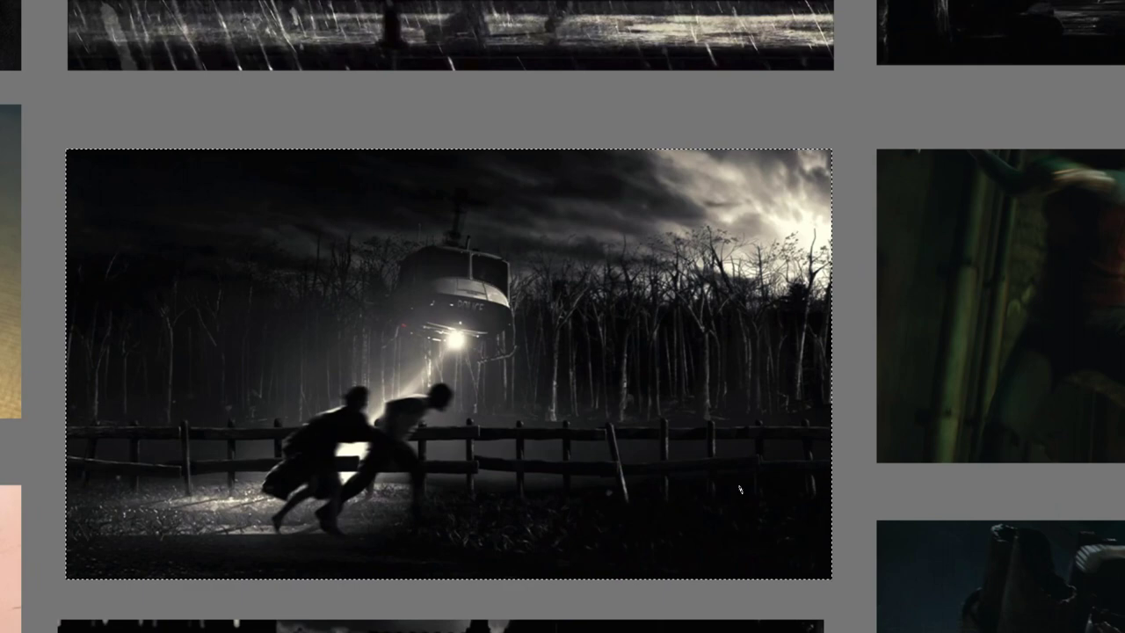
key("alt+shift+h")
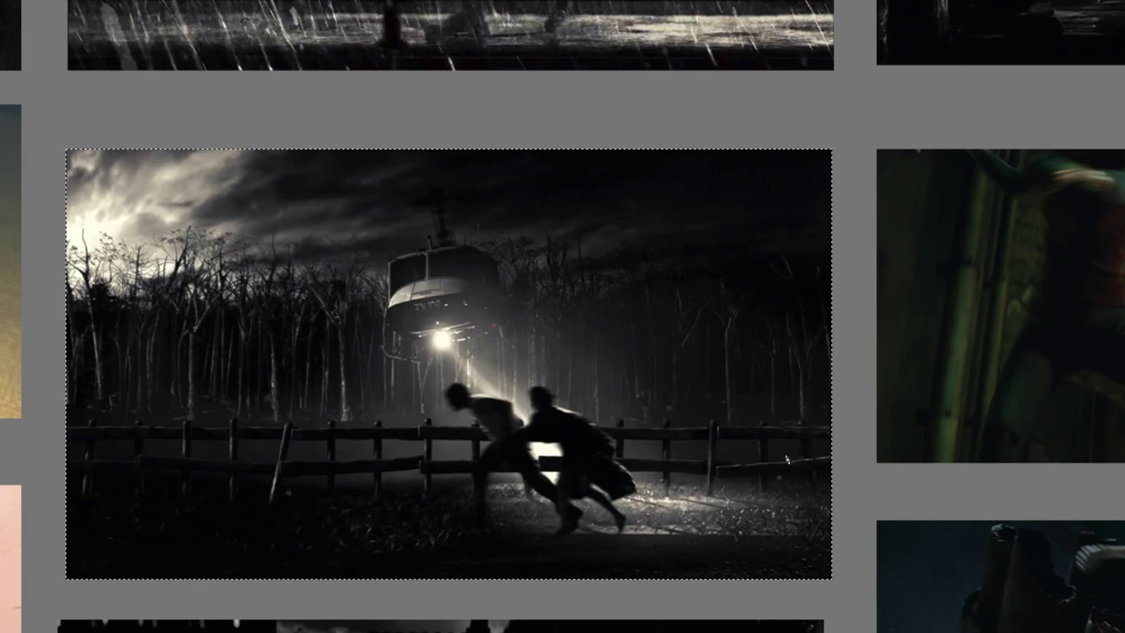
key("alt+shift+h")
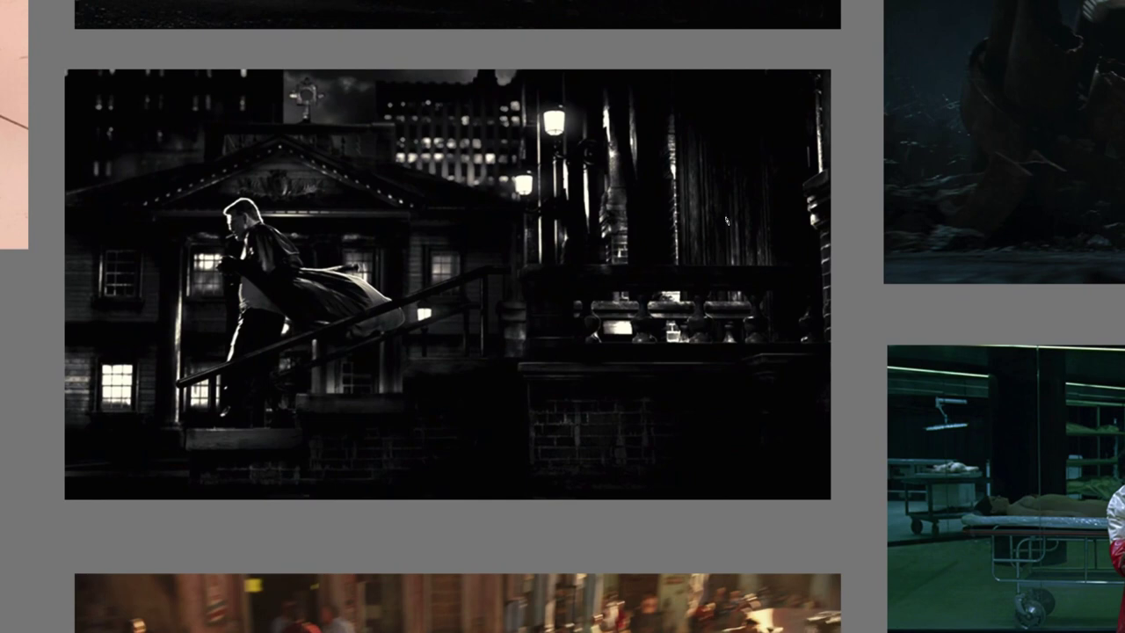
- Sketch green guide strokes over the dark building, right edge and left windows of the staircase still
left_click_drag(743, 198, 547, 208)
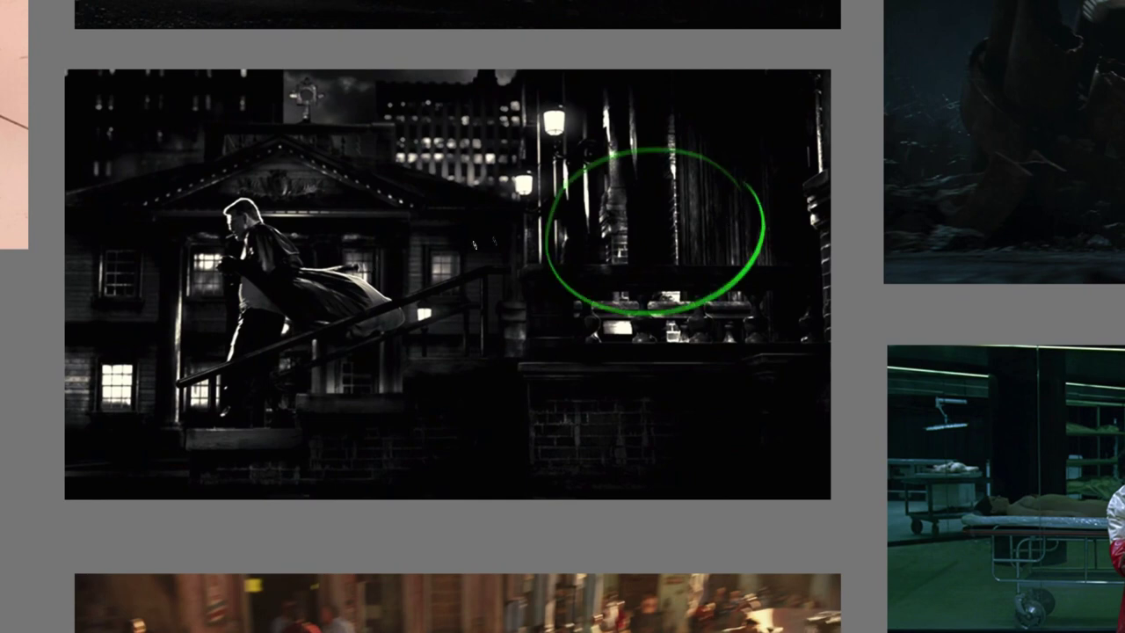
left_click_drag(567, 239, 766, 332)
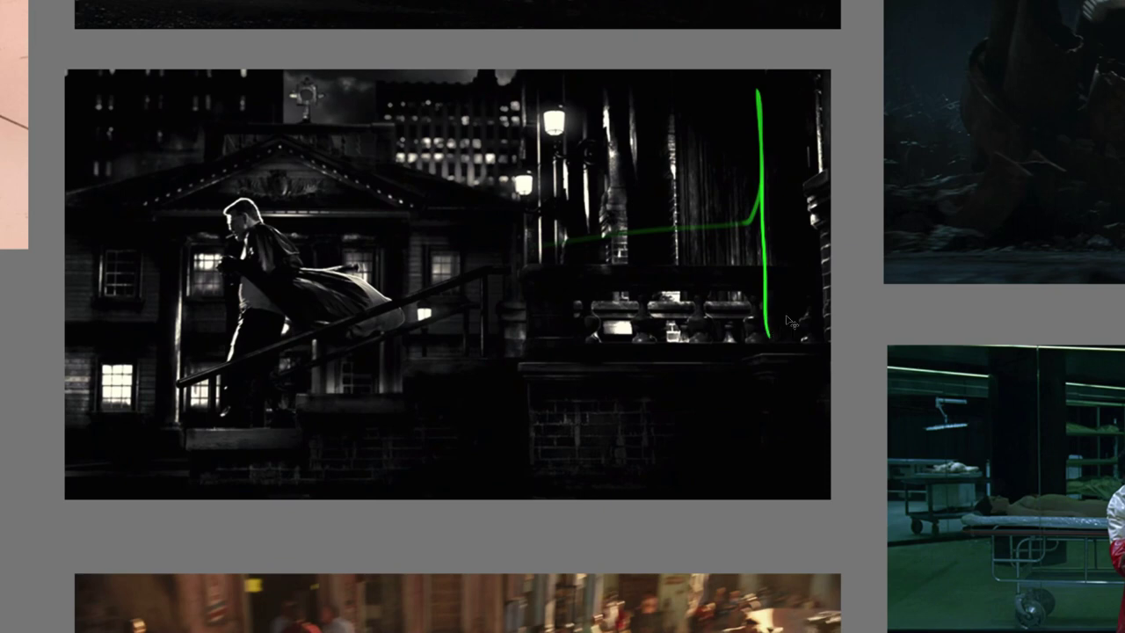
left_click_drag(802, 91, 810, 304)
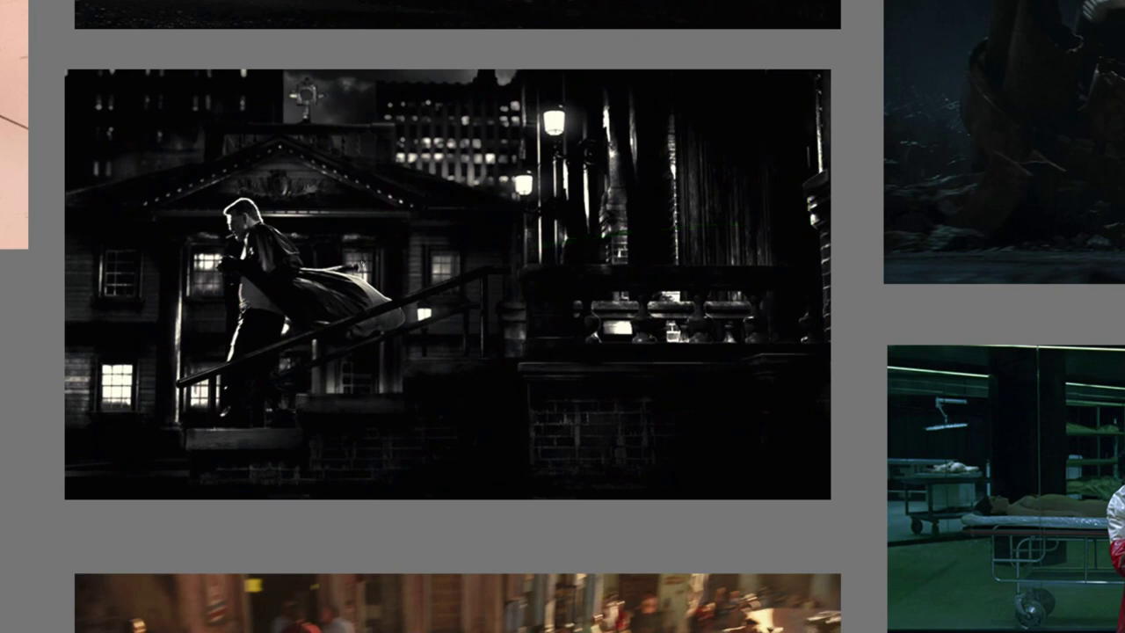
left_click_drag(388, 257, 769, 212)
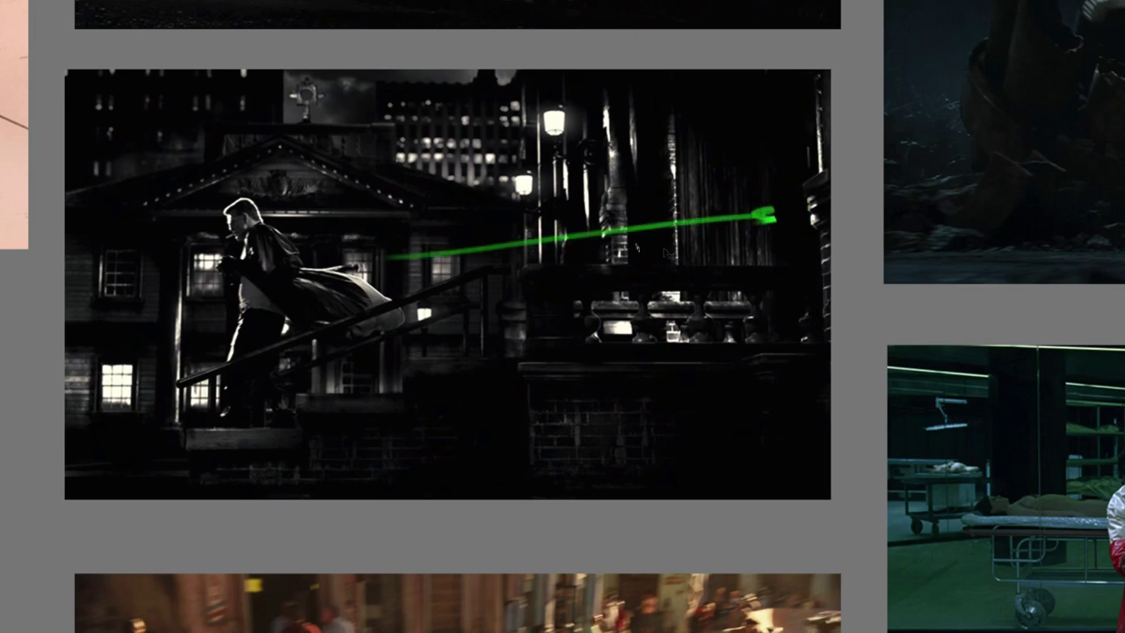
left_click_drag(501, 235, 752, 212)
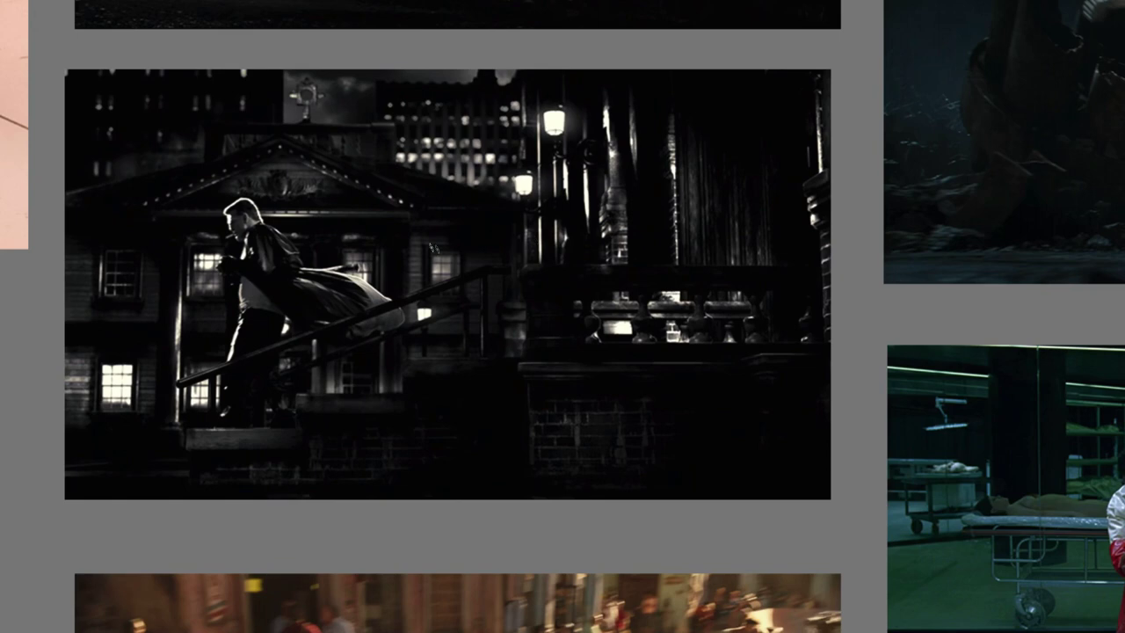
left_click_drag(175, 307, 107, 307)
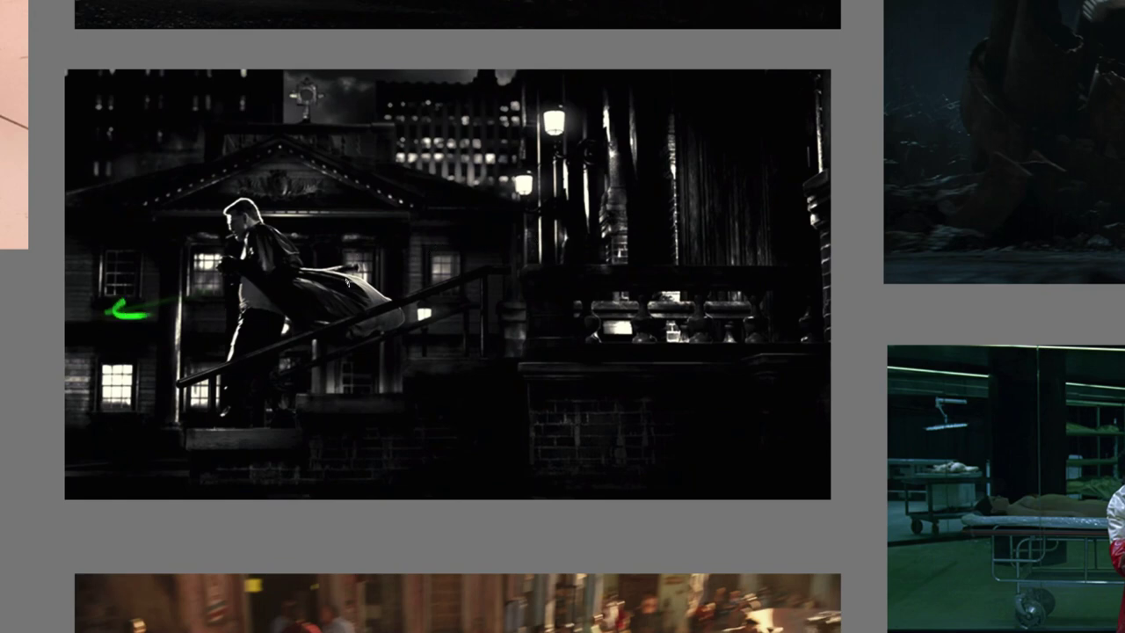
- Draw hooked arrows toward the caped figure and trace the stair railing and cape flow
left_click_drag(703, 219, 391, 263)
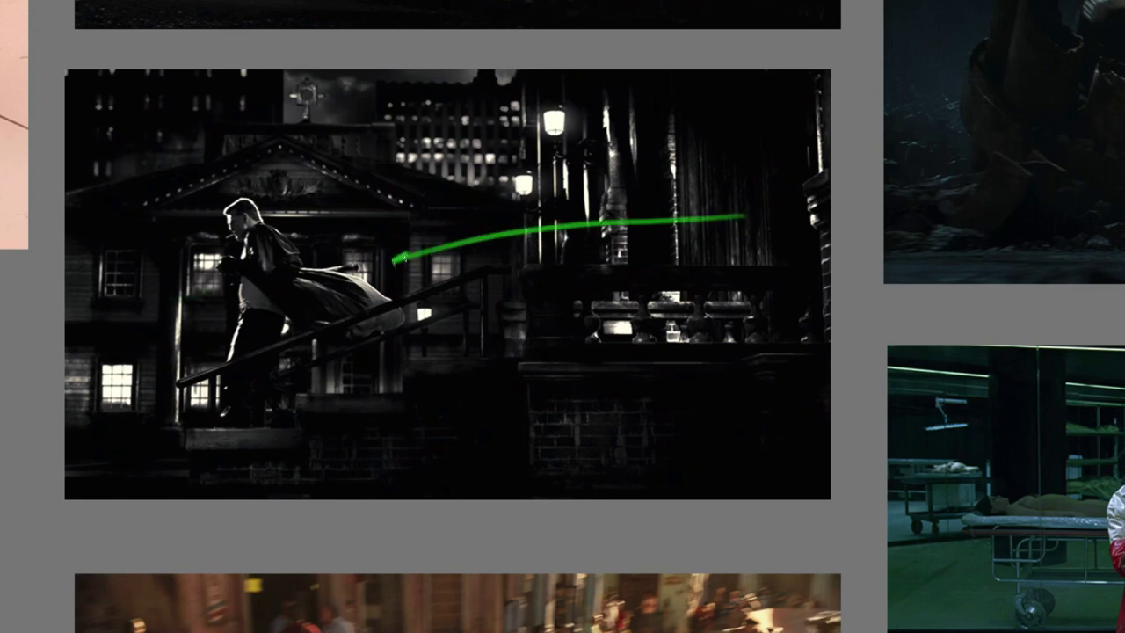
left_click_drag(699, 234, 384, 261)
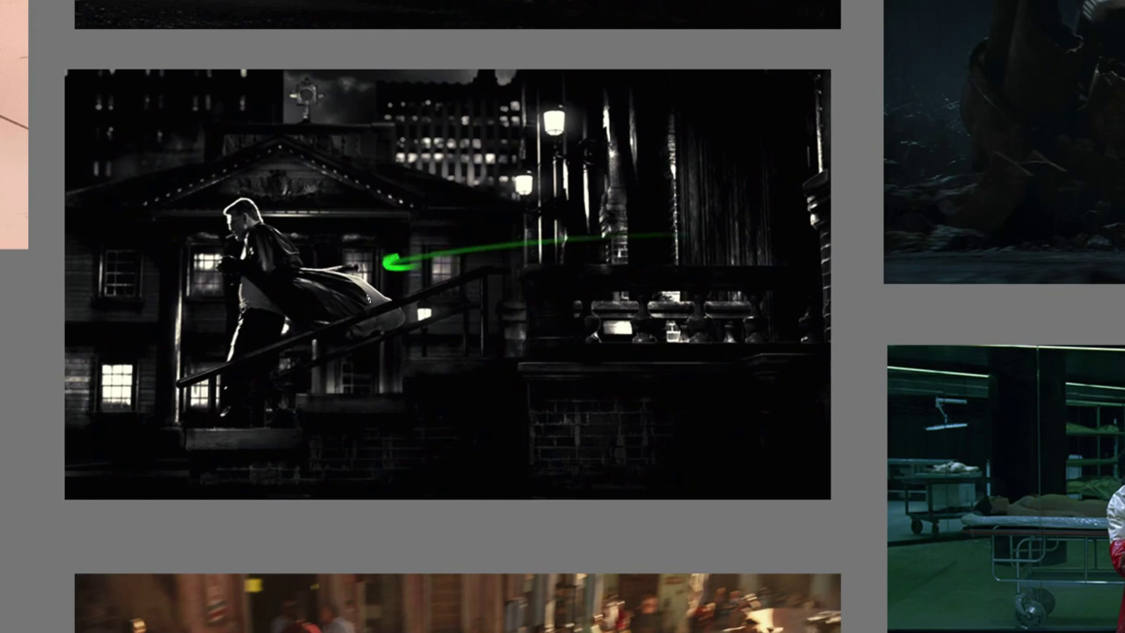
left_click_drag(430, 311, 295, 267)
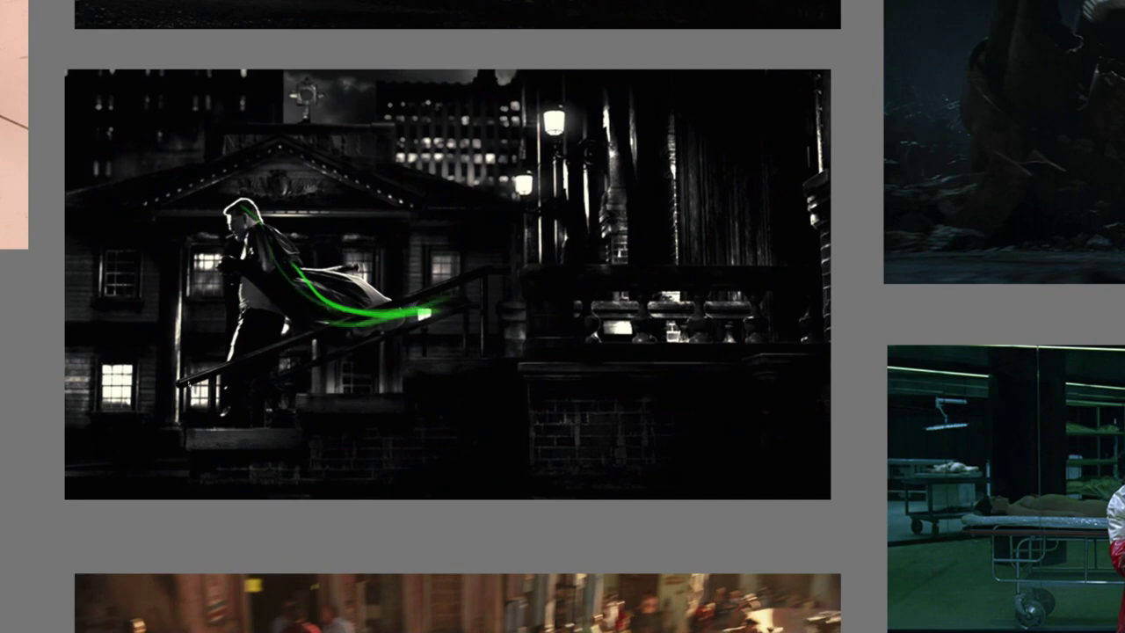
left_click_drag(190, 384, 478, 280)
left_click_drag(427, 315, 748, 219)
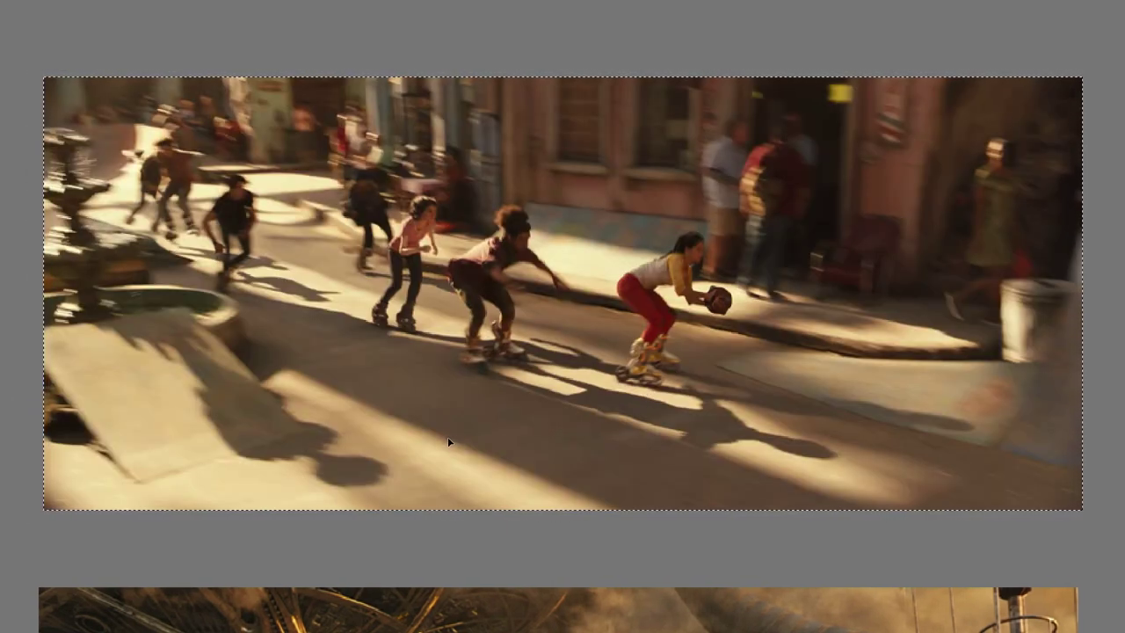
- Draw three sweeping green flow lines along the skaters' path
left_click_drag(294, 200, 1035, 319)
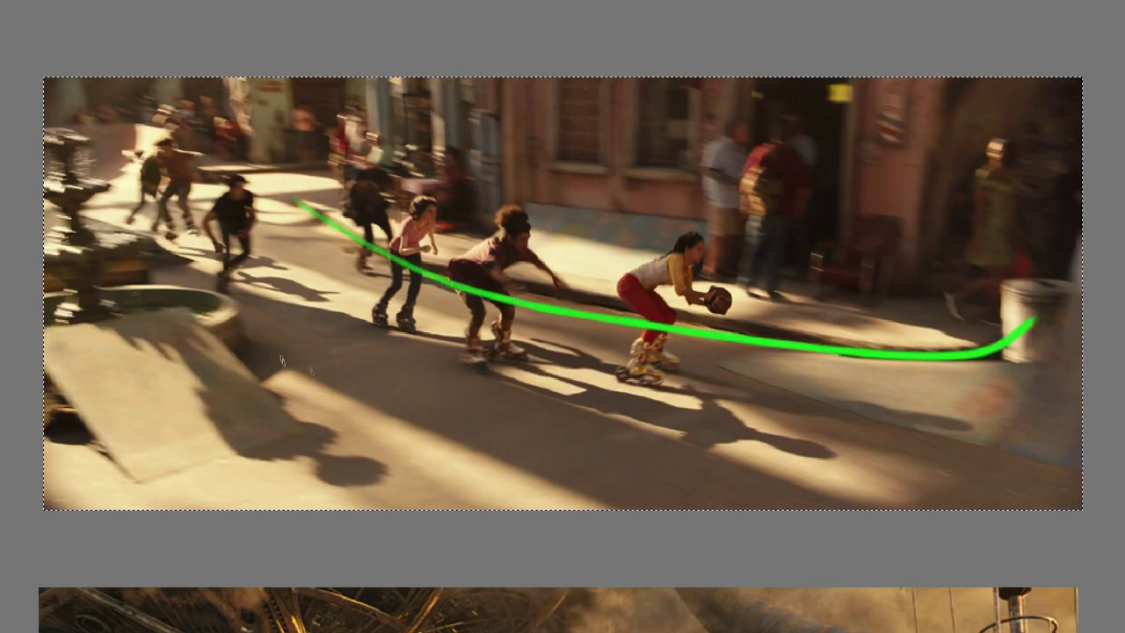
left_click_drag(268, 329, 851, 450)
mouse_move(220, 260)
left_mouse_down()
mouse_move(580, 377)
mouse_move(756, 386)
left_mouse_up()
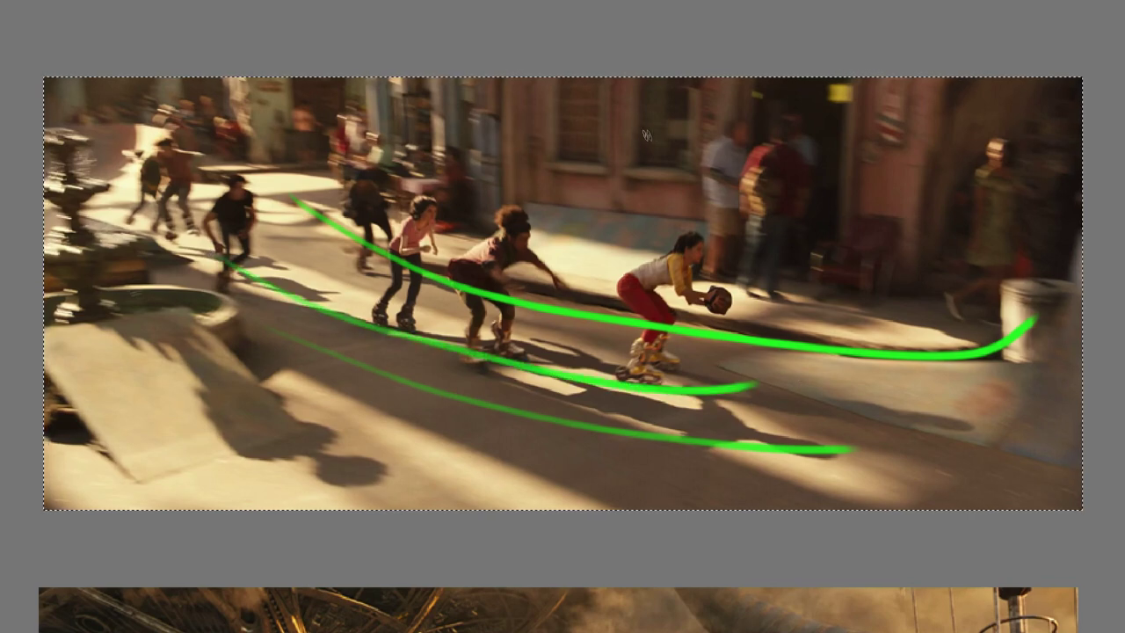
- Add a green arc and loop above the skaters, then undo the loop strokes
left_click_drag(347, 163, 309, 189)
left_click_drag(677, 145, 707, 150)
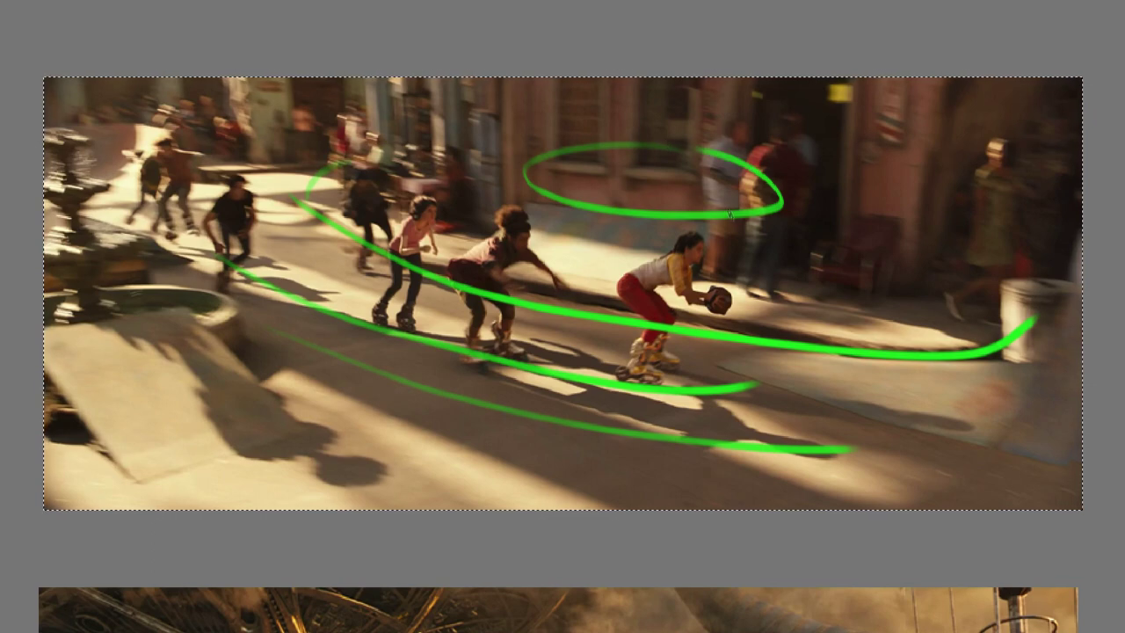
mouse_move(623, 210)
left_mouse_down()
mouse_move(728, 211)
mouse_move(703, 203)
mouse_move(664, 217)
mouse_move(633, 141)
left_mouse_up()
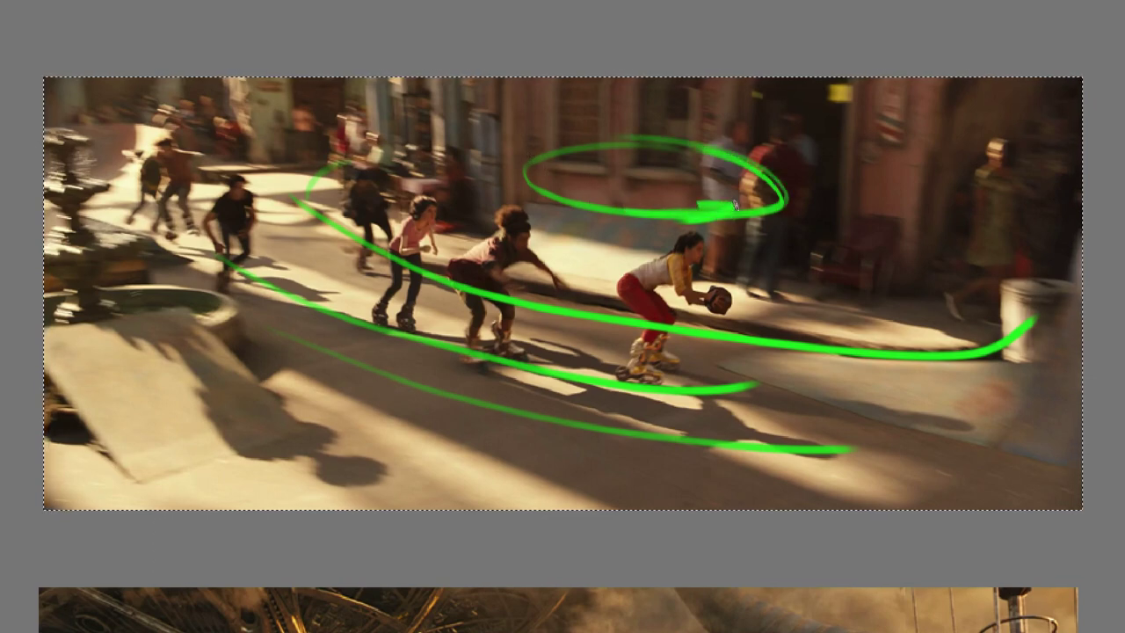
left_click_drag(705, 151, 629, 166)
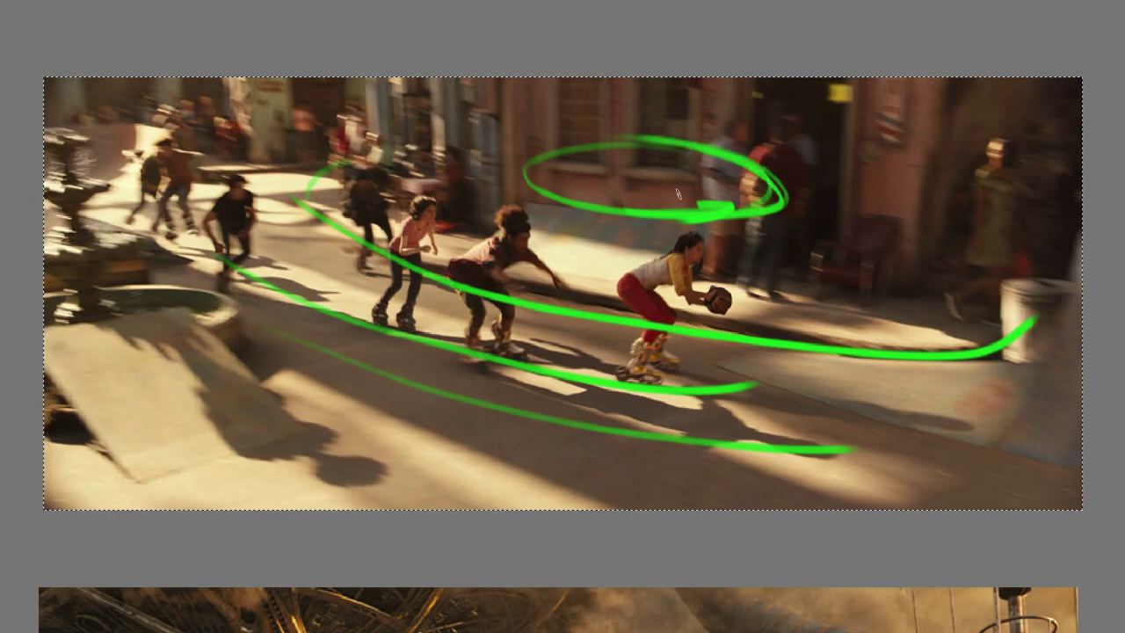
key("ctrl+z")
key("ctrl+z")
key("ctrl+z")
key("ctrl+z")
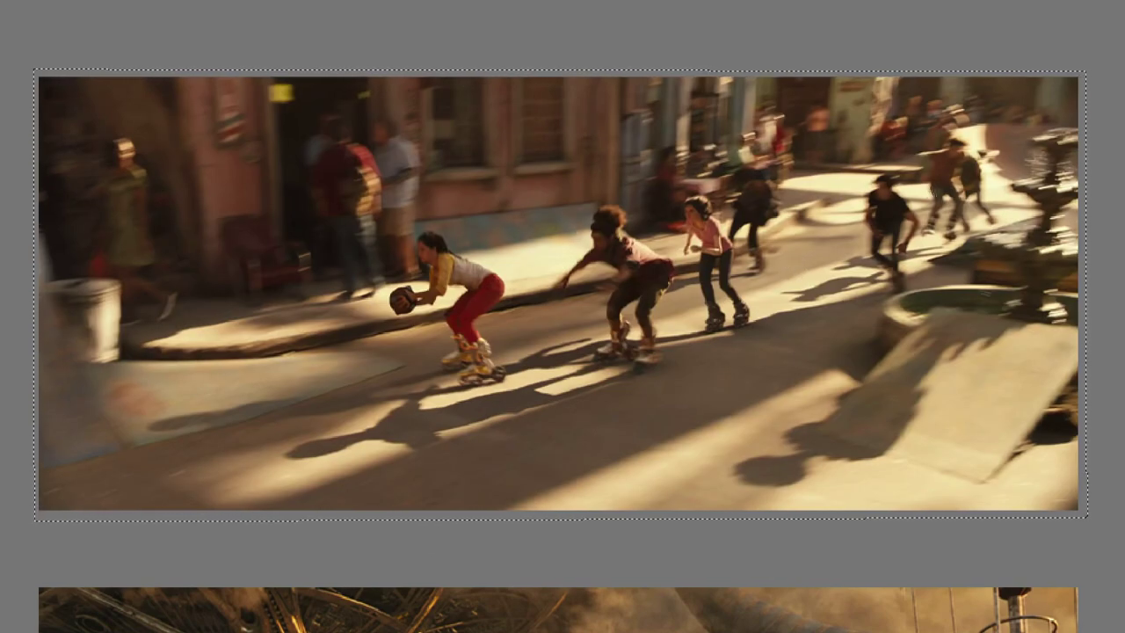
- Draw green strokes across the skaters and circle the girl with the ball
mouse_move(931, 191)
left_mouse_down()
mouse_move(554, 253)
mouse_move(594, 261)
left_mouse_up()
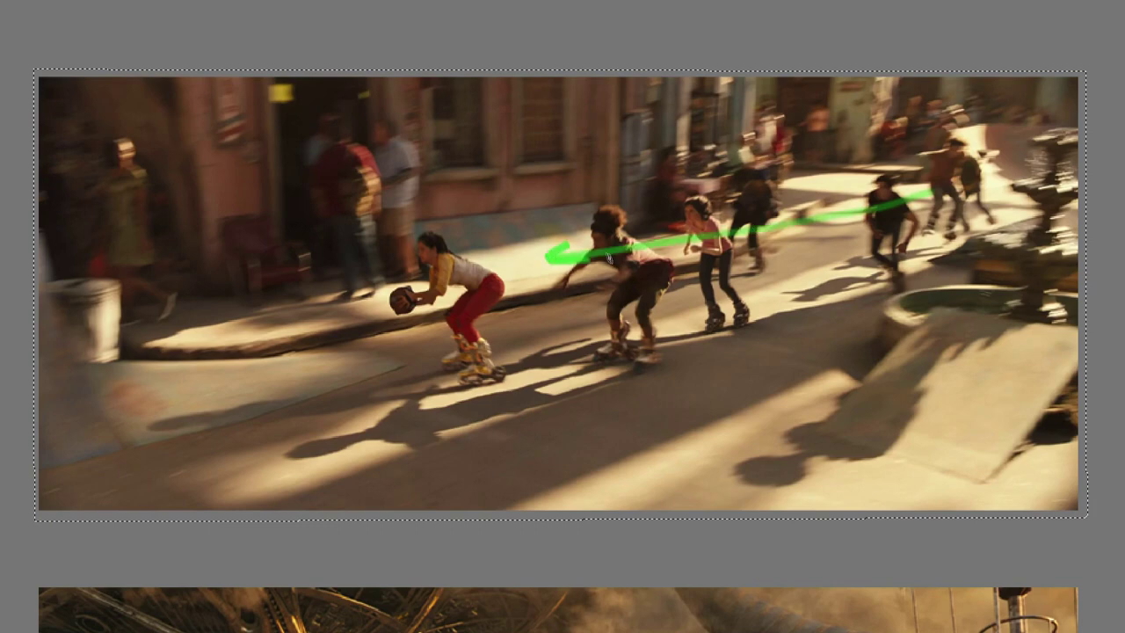
left_click_drag(416, 279, 413, 303)
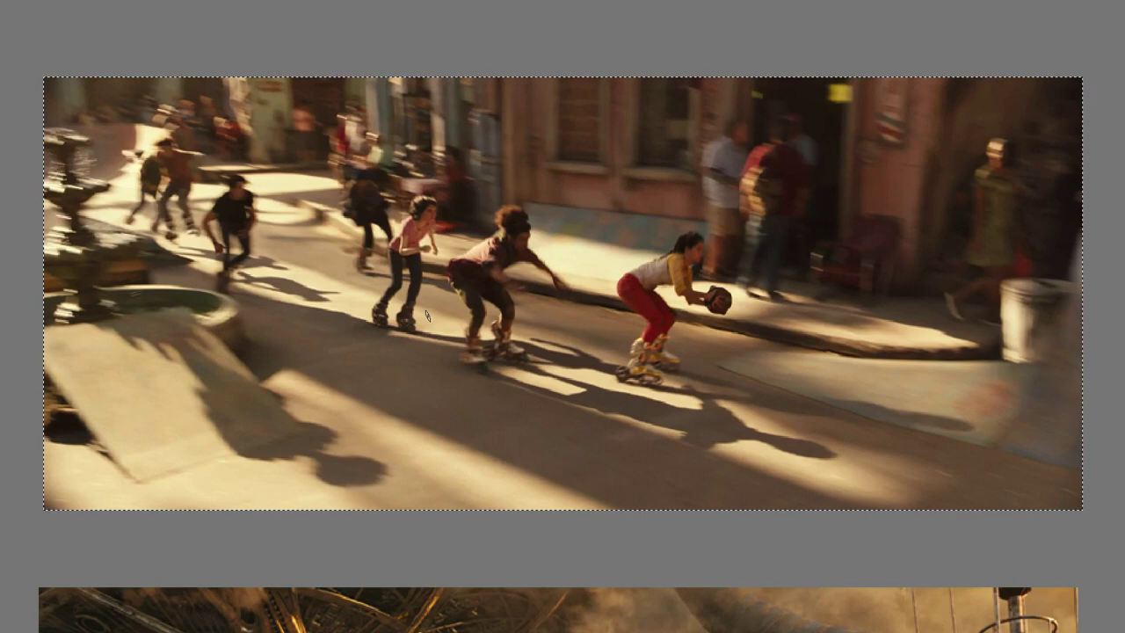
mouse_move(193, 172)
left_mouse_down()
mouse_move(387, 255)
mouse_move(566, 281)
left_mouse_up()
left_click_drag(736, 261, 761, 289)
- Add green arrows along the skaters' path, then undo the loop around the upper-left group
left_click_drag(436, 244, 213, 146)
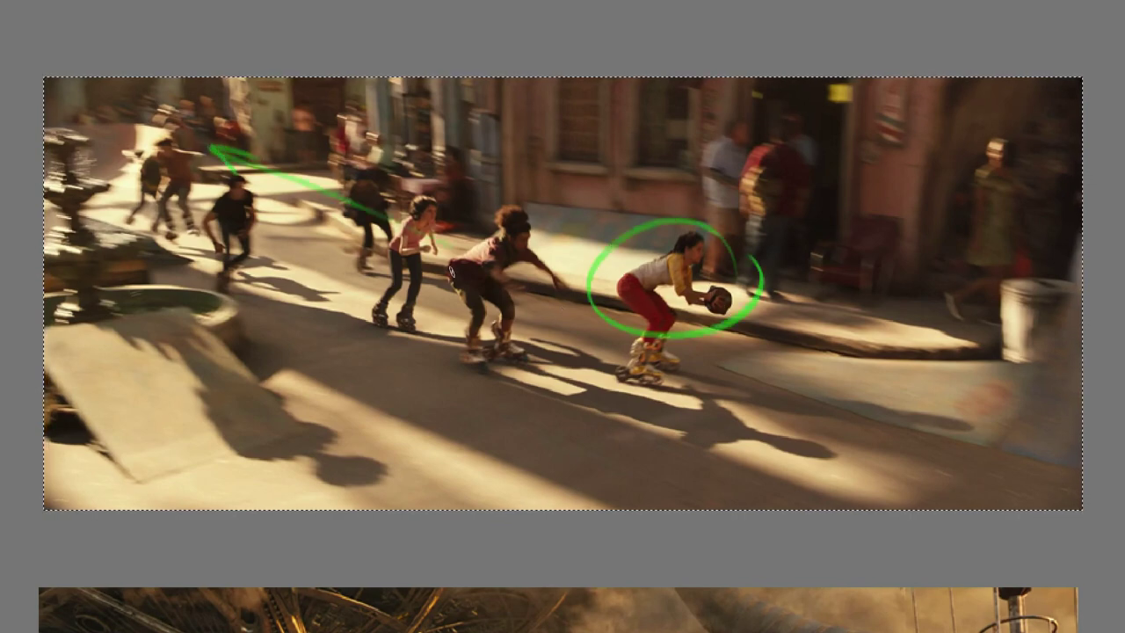
left_click_drag(176, 141, 519, 274)
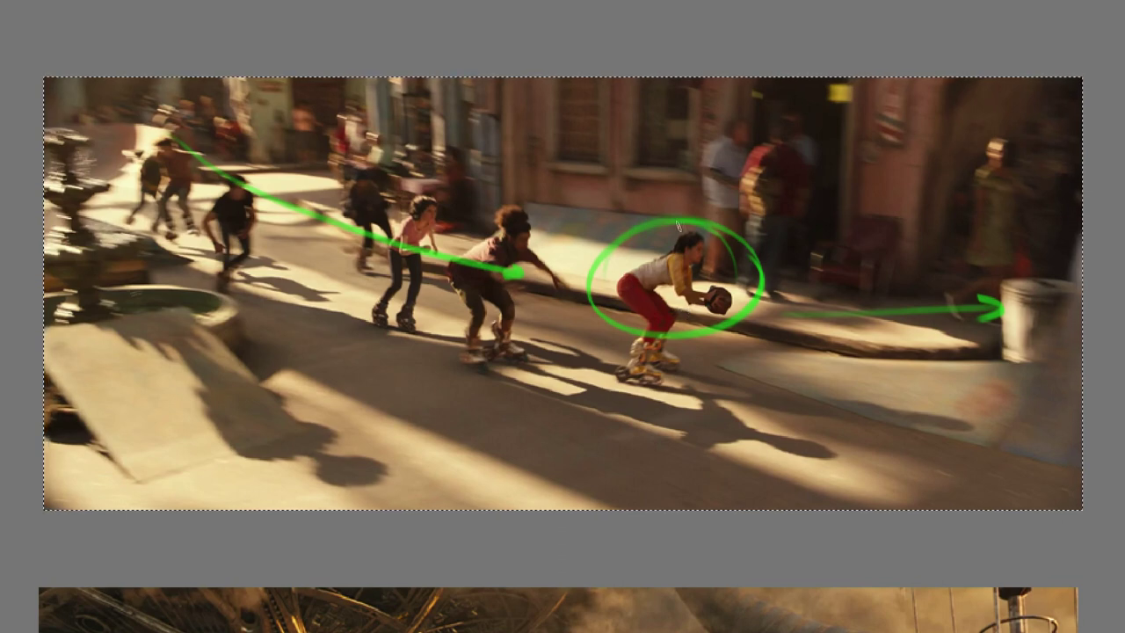
left_click_drag(198, 167, 237, 138)
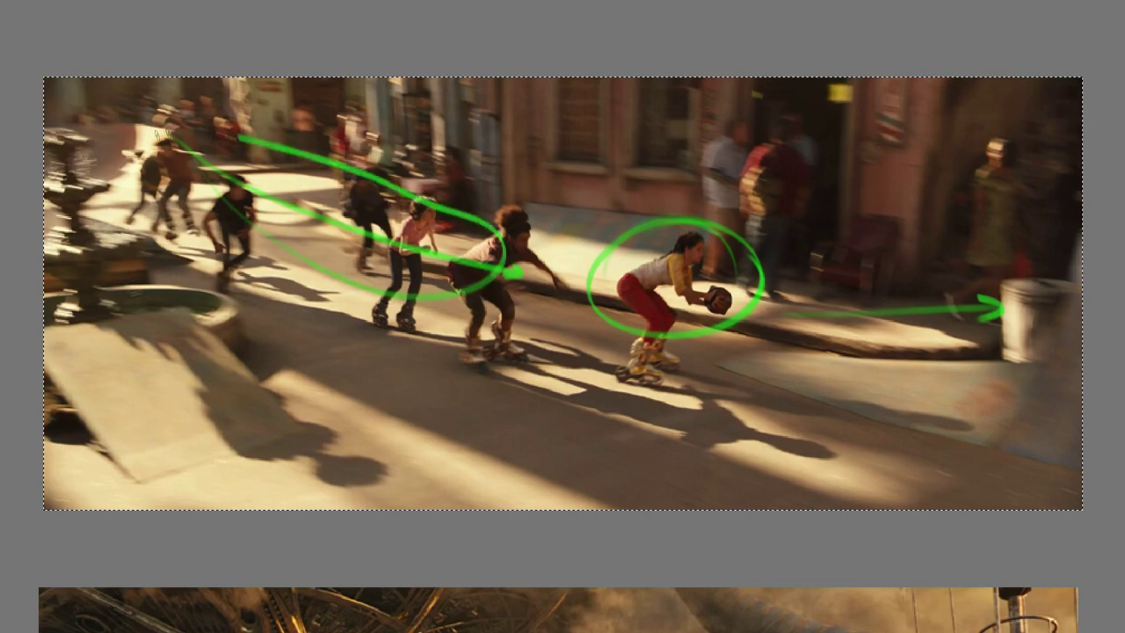
key("ctrl+z")
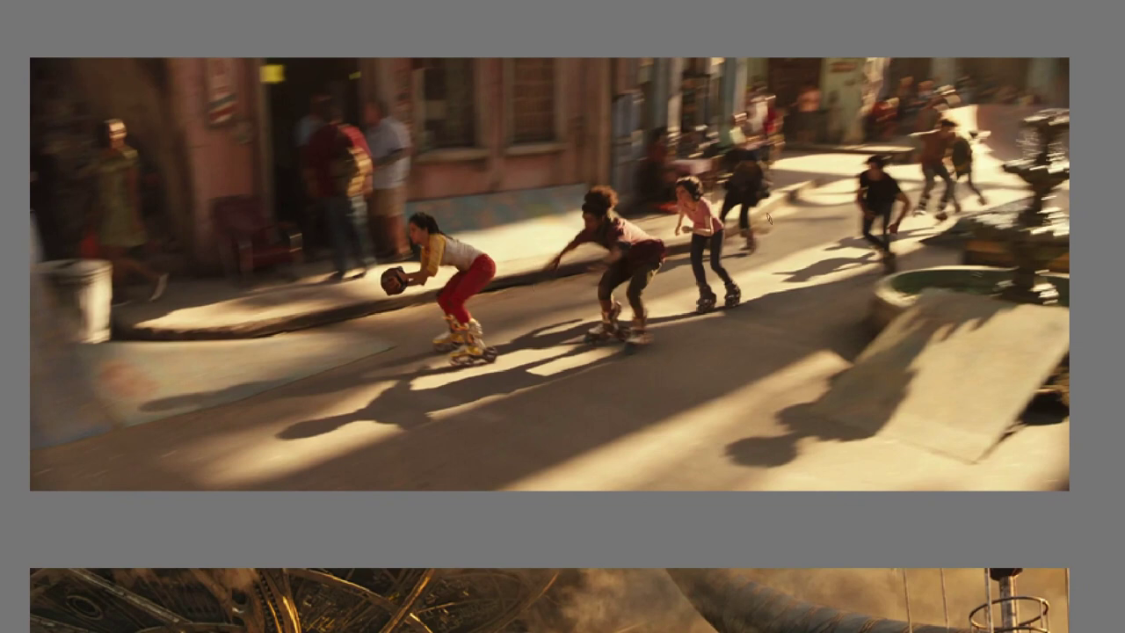
- Sketch green strokes and loops over the skaters, circling the girl holding the ball
mouse_move(870, 158)
left_mouse_down()
mouse_move(186, 264)
mouse_move(349, 211)
mouse_move(332, 225)
left_mouse_up()
mouse_move(930, 148)
left_mouse_down()
mouse_move(623, 245)
mouse_move(585, 187)
mouse_move(929, 112)
mouse_move(915, 218)
mouse_move(580, 293)
left_mouse_up()
left_click_drag(573, 241, 576, 216)
mouse_move(470, 220)
left_mouse_down()
mouse_move(351, 268)
mouse_move(444, 192)
left_mouse_up()
scroll(595, 397, "down", 1)
mouse_move(506, 236)
left_mouse_down()
mouse_move(400, 191)
mouse_move(510, 290)
mouse_move(479, 201)
left_mouse_up()
left_click_drag(549, 261, 694, 227)
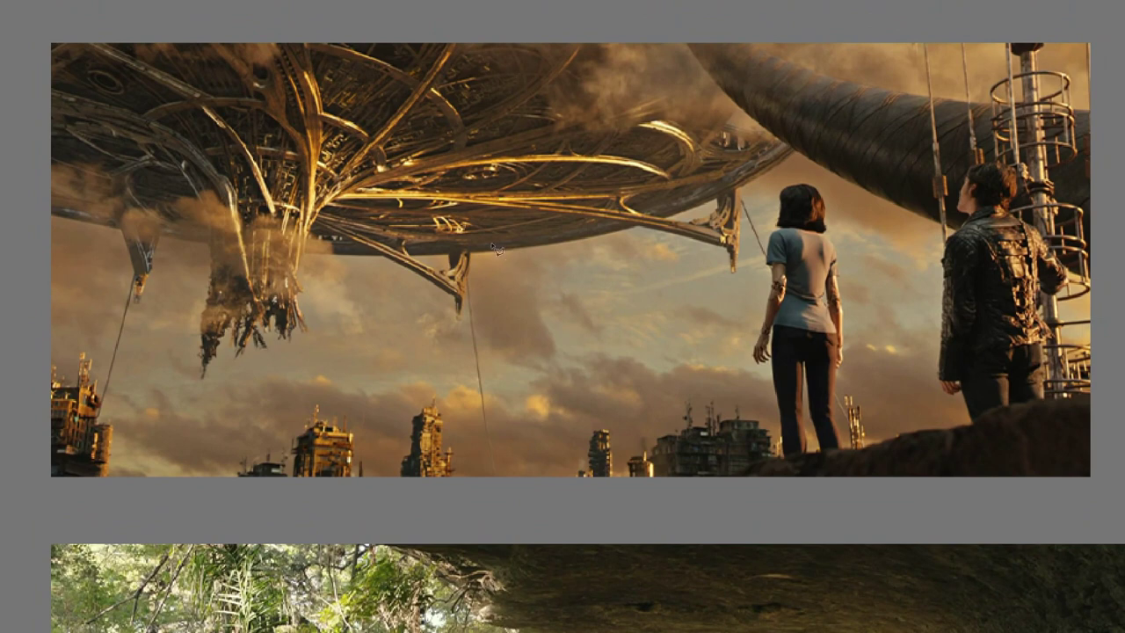
- Select the airship still on the board
mouse_move(54, 35)
left_mouse_down()
mouse_move(1100, 33)
mouse_move(1095, 141)
mouse_move(519, 504)
mouse_move(39, 495)
mouse_move(26, 227)
mouse_move(48, 37)
left_mouse_up()
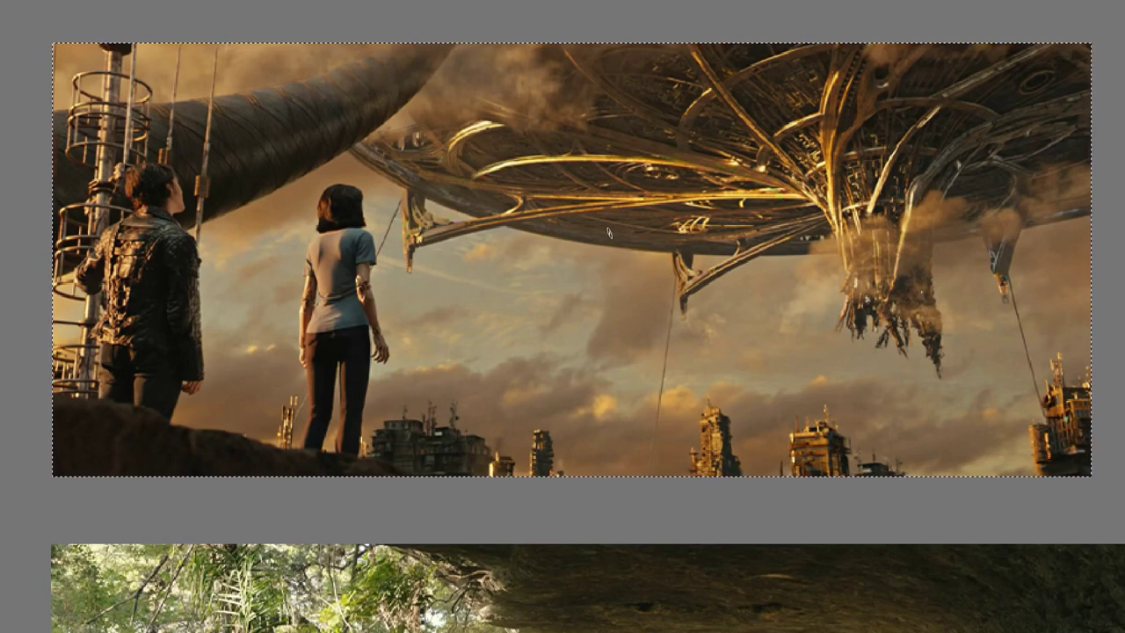
- Mirror the airship still and mark the ship's spire with a green arrow and circle
left_click(605, 235)
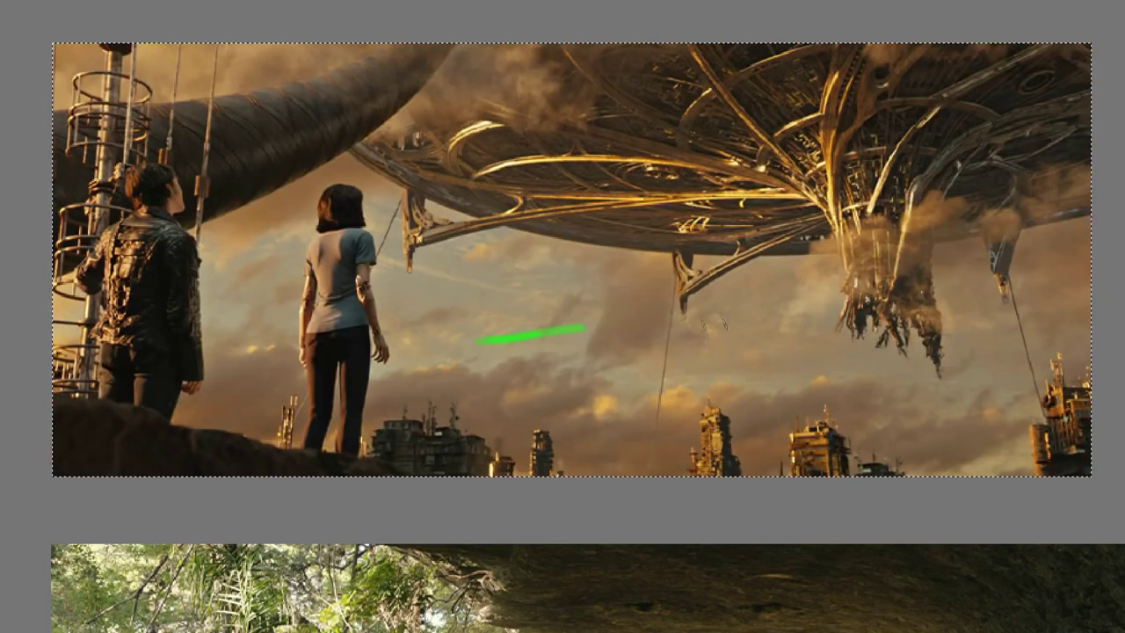
key("ctrl+z")
left_click_drag(754, 322, 729, 337)
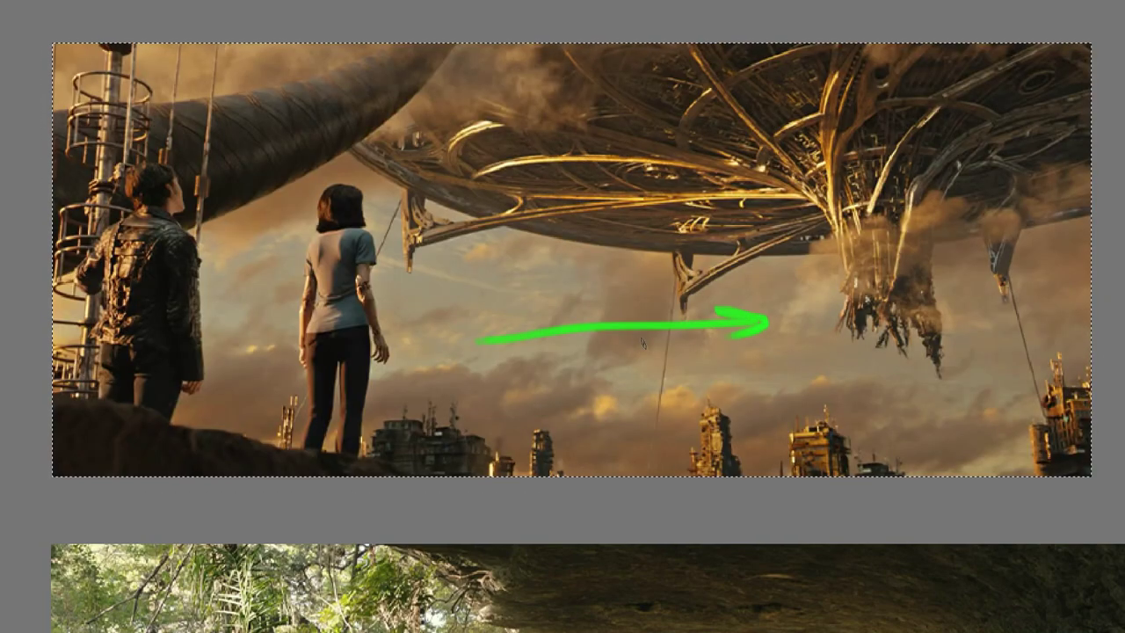
left_click_drag(905, 234, 928, 255)
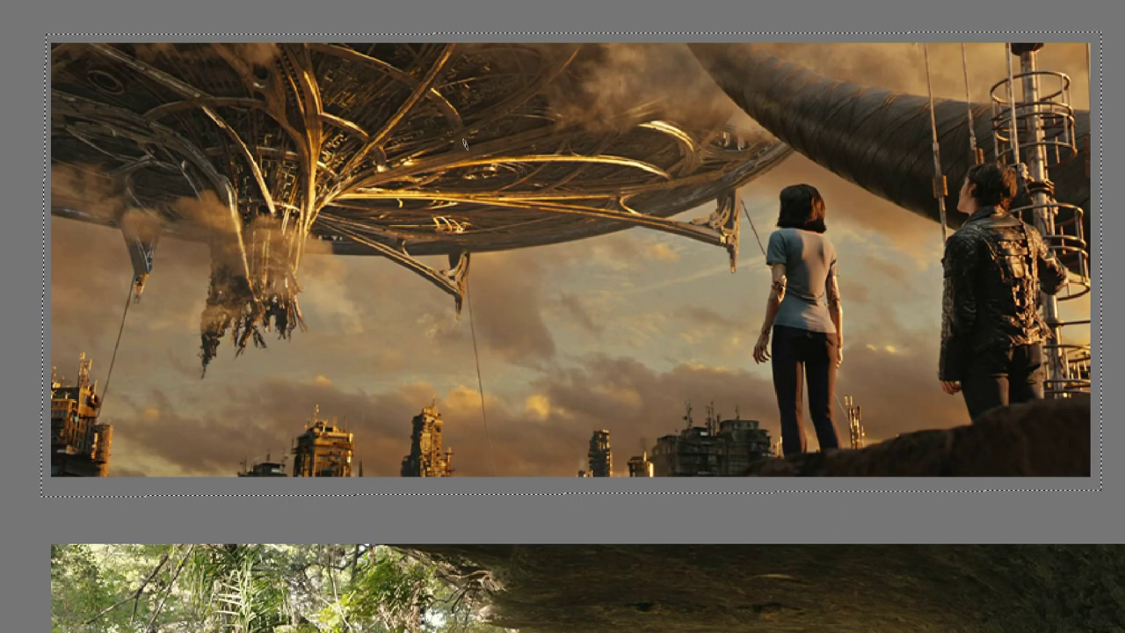
- Circle the ship's golden centre, flip the still back, and pan to the forest path still
mouse_move(275, 151)
left_mouse_down()
mouse_move(479, 189)
mouse_move(279, 176)
left_mouse_up()
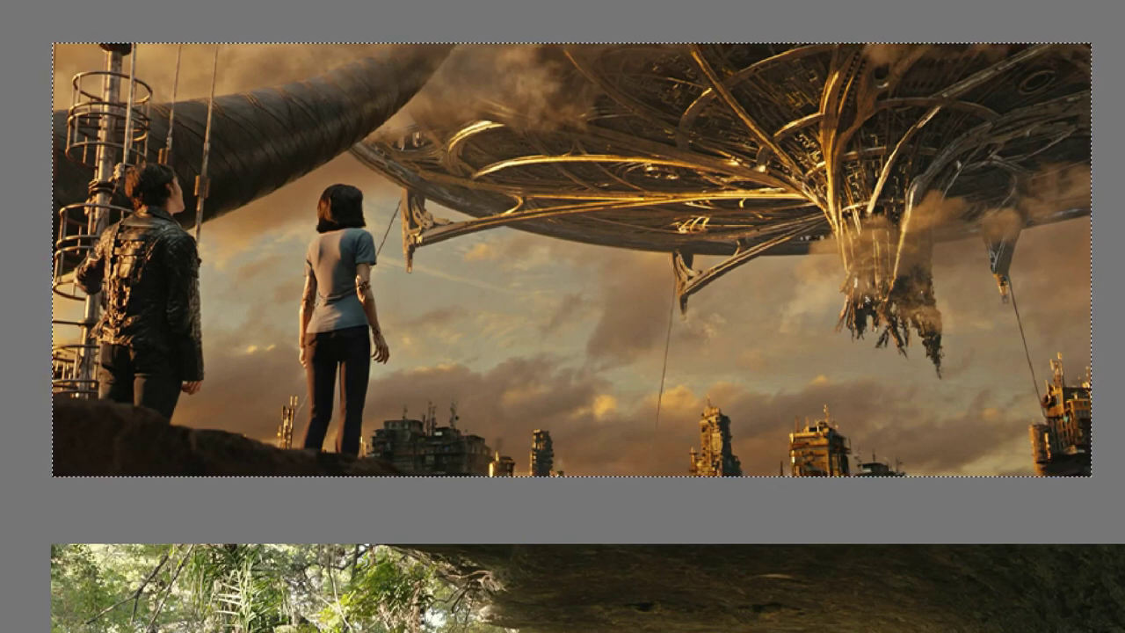
scroll(621, 272, "down", 1)
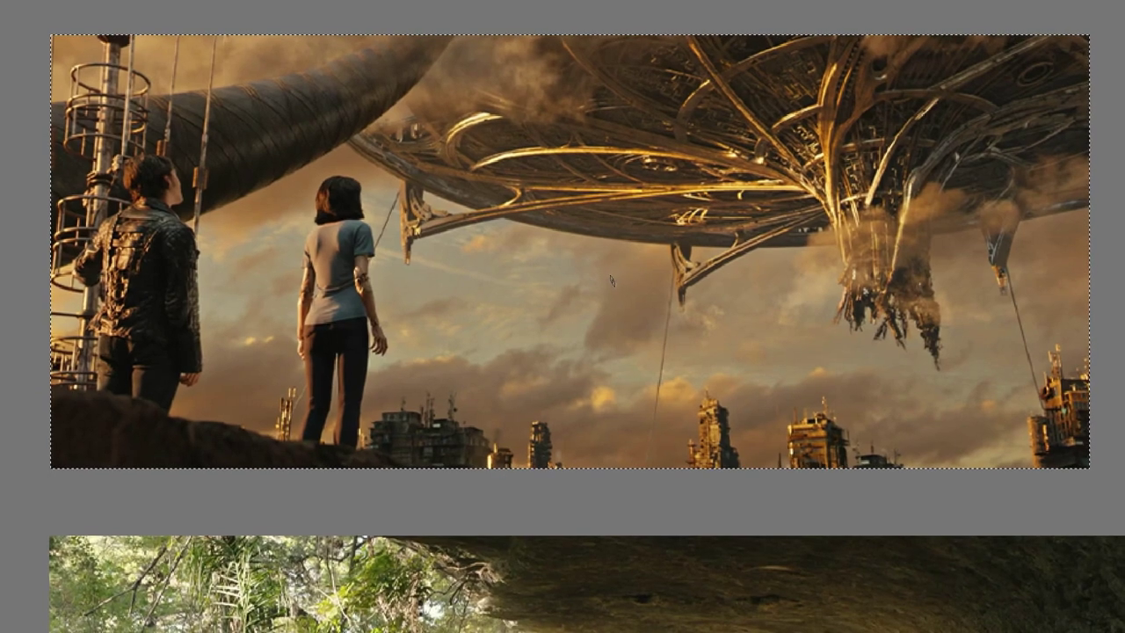
key("shift+h")
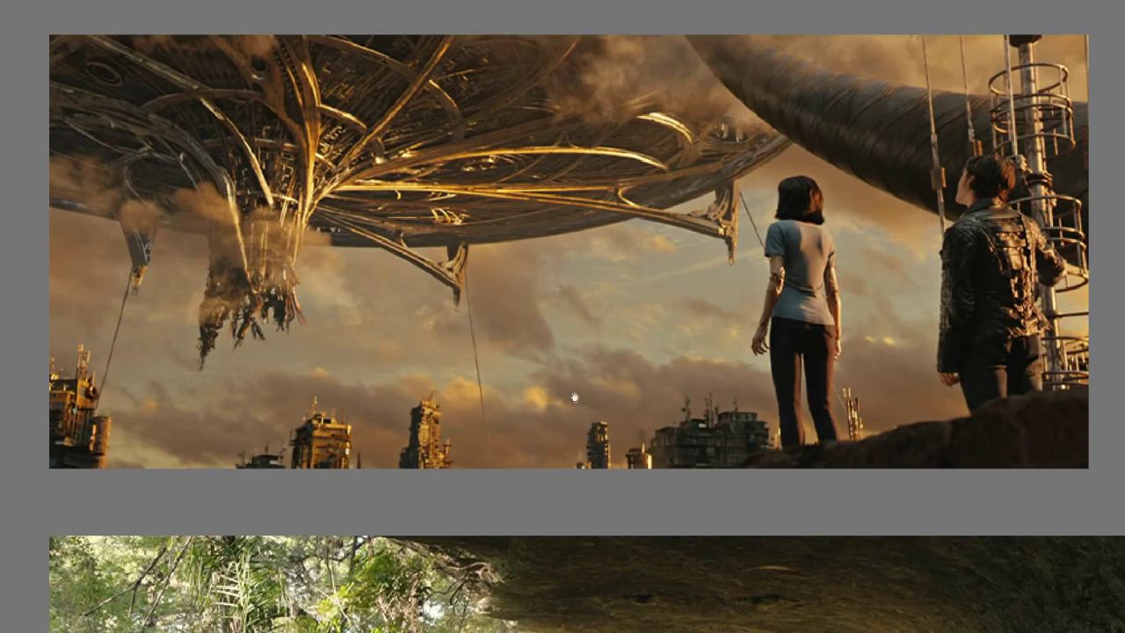
left_click_drag(580, 399, 565, 2)
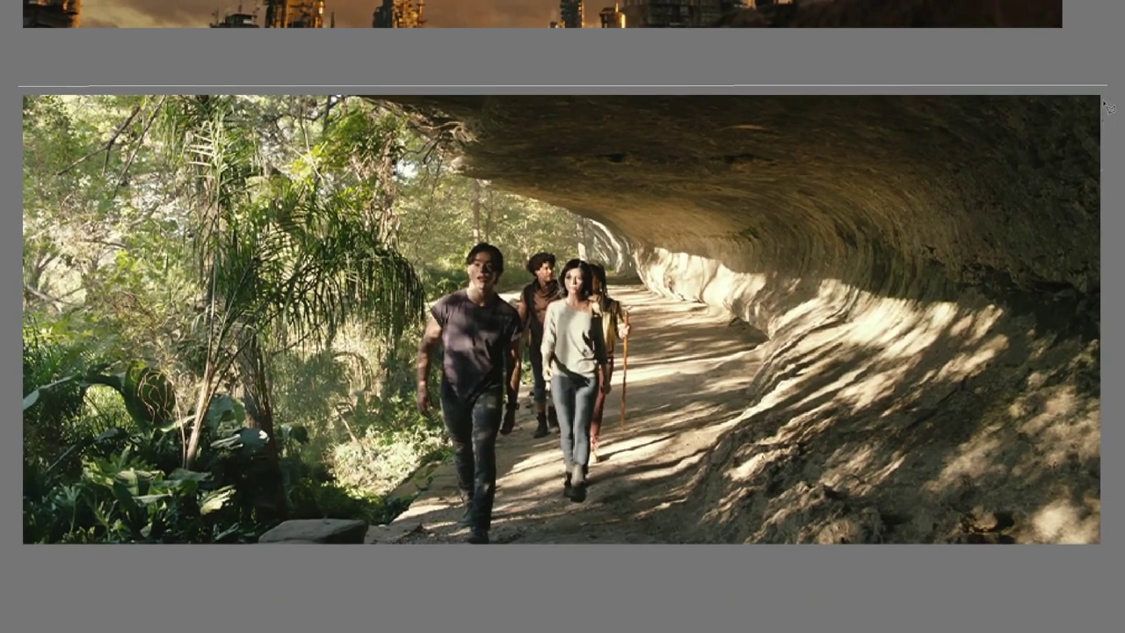
- Mirror the forest path still and trace the path edges and overhanging rock in green
mouse_move(1109, 386)
left_mouse_down()
mouse_move(1116, 423)
mouse_move(20, 405)
mouse_move(34, 110)
left_mouse_up()
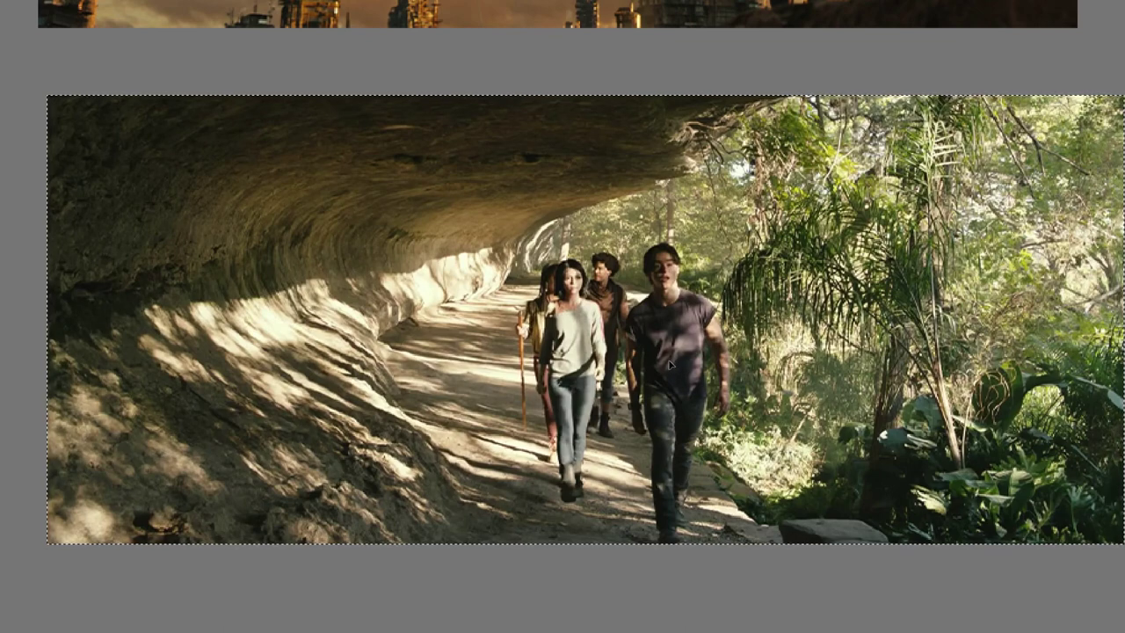
left_click(668, 363)
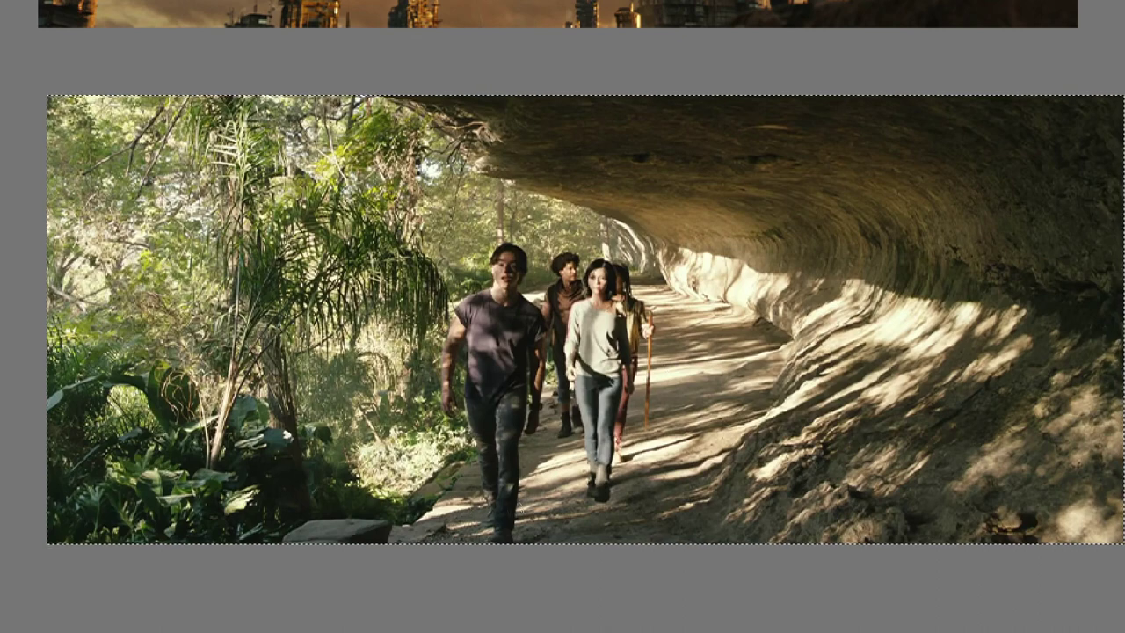
left_click_drag(700, 330, 503, 529)
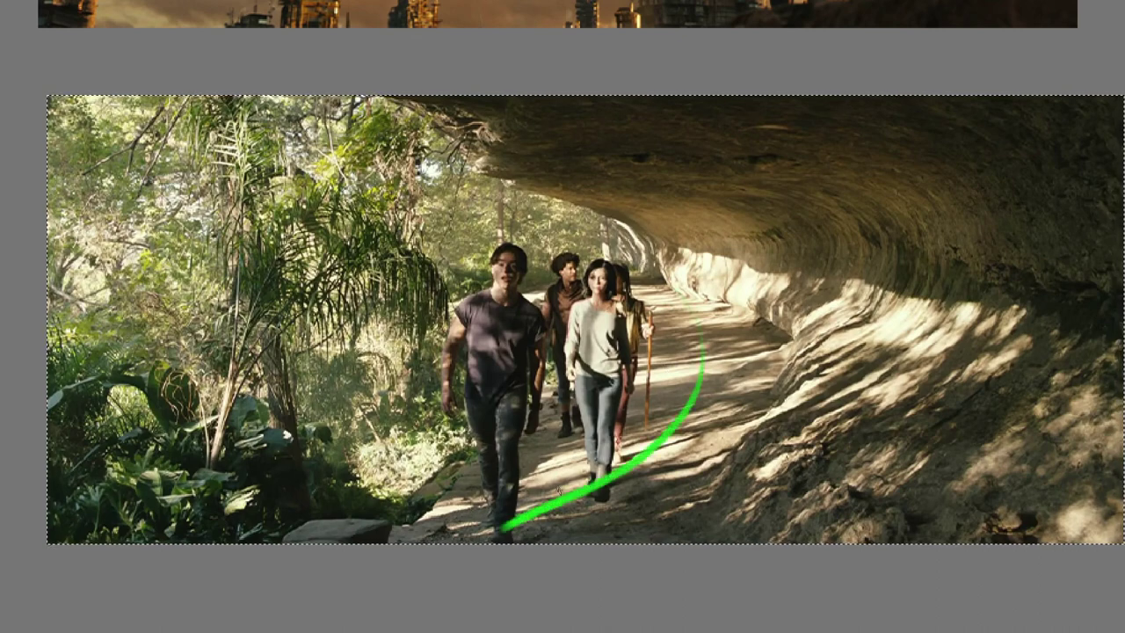
left_click_drag(690, 268, 666, 510)
mouse_move(657, 231)
left_mouse_down()
mouse_move(961, 289)
mouse_move(1053, 336)
left_mouse_up()
- Add green strokes along the rock wall, overhang top and treetops, plus a vertical tick mark
left_click_drag(488, 167, 695, 356)
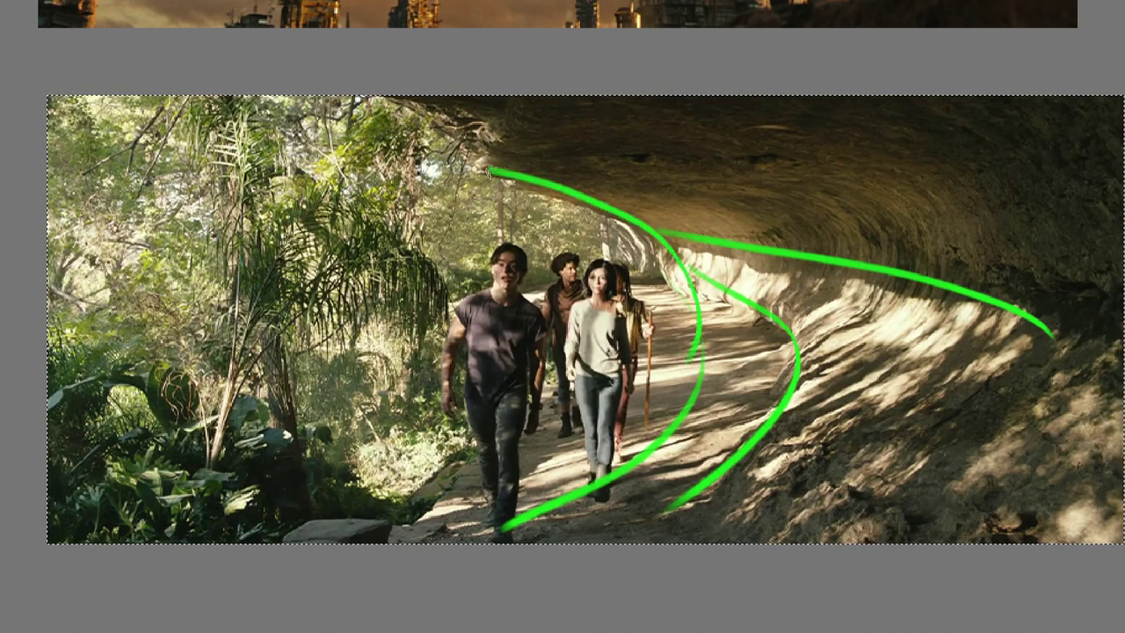
left_click_drag(488, 176, 534, 102)
left_click_drag(476, 149, 394, 103)
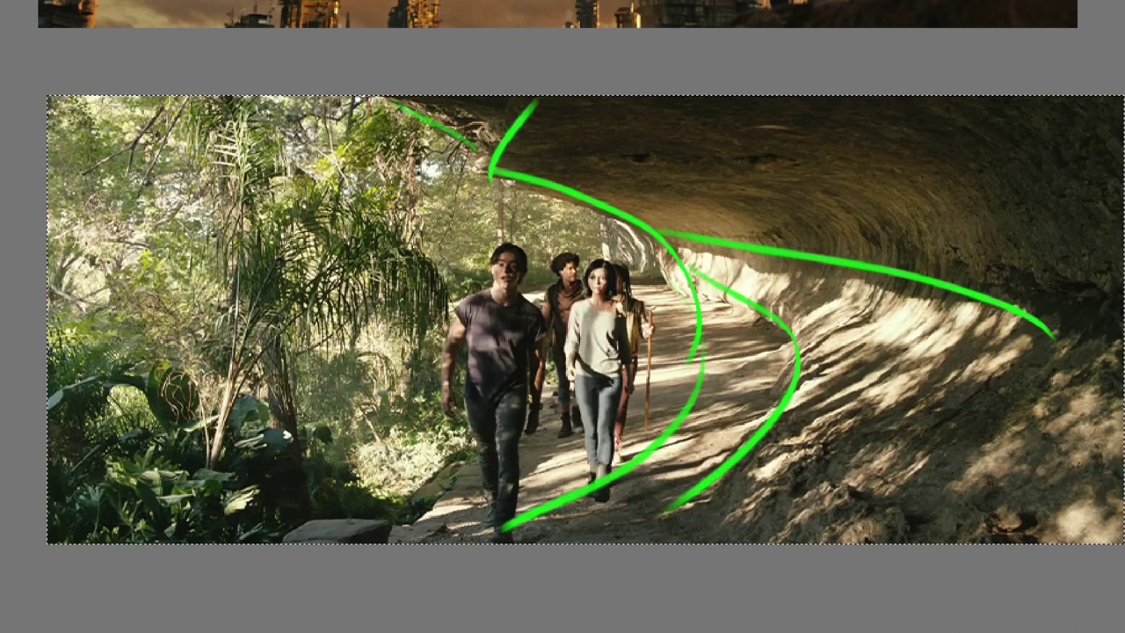
left_click_drag(556, 216, 555, 255)
left_click_drag(470, 224, 470, 263)
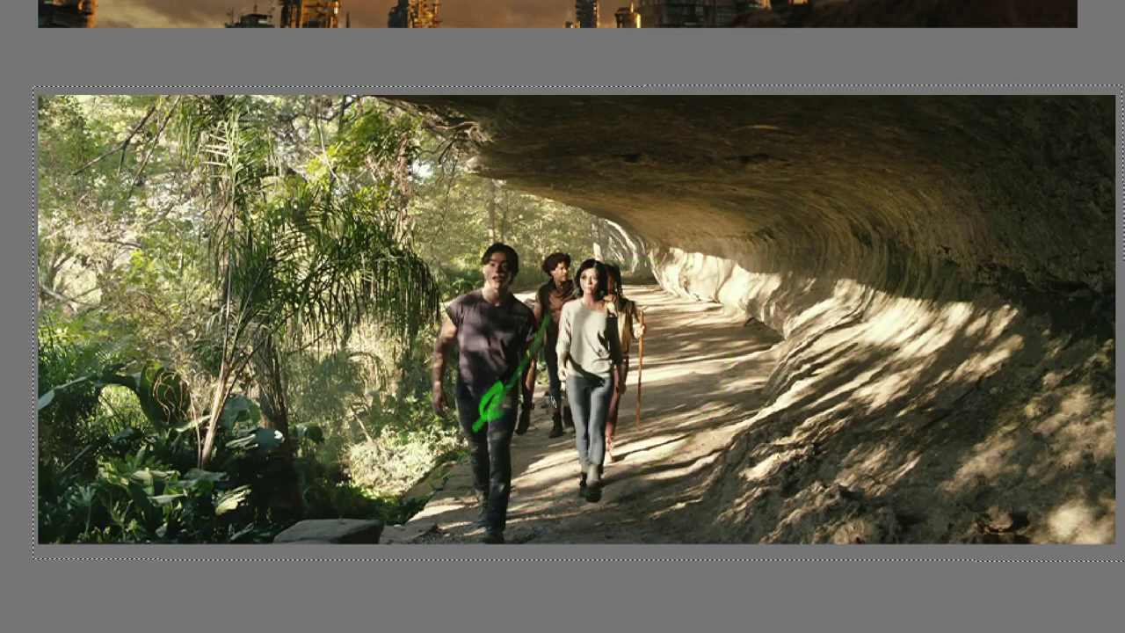
- Sketch green loops over the forest path and arrows showing movement left, right and up
mouse_move(94, 404)
left_mouse_down()
mouse_move(615, 409)
mouse_move(781, 398)
mouse_move(885, 334)
mouse_move(834, 279)
mouse_move(635, 233)
mouse_move(584, 233)
left_mouse_up()
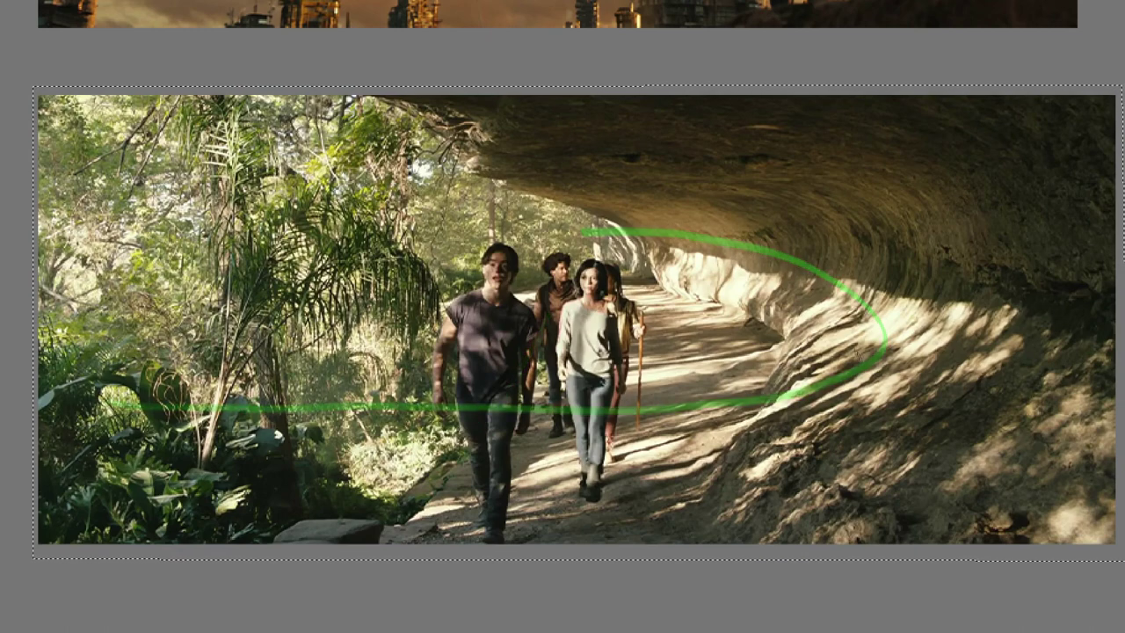
mouse_move(507, 510)
left_mouse_down()
mouse_move(795, 373)
mouse_move(681, 250)
mouse_move(523, 189)
left_mouse_up()
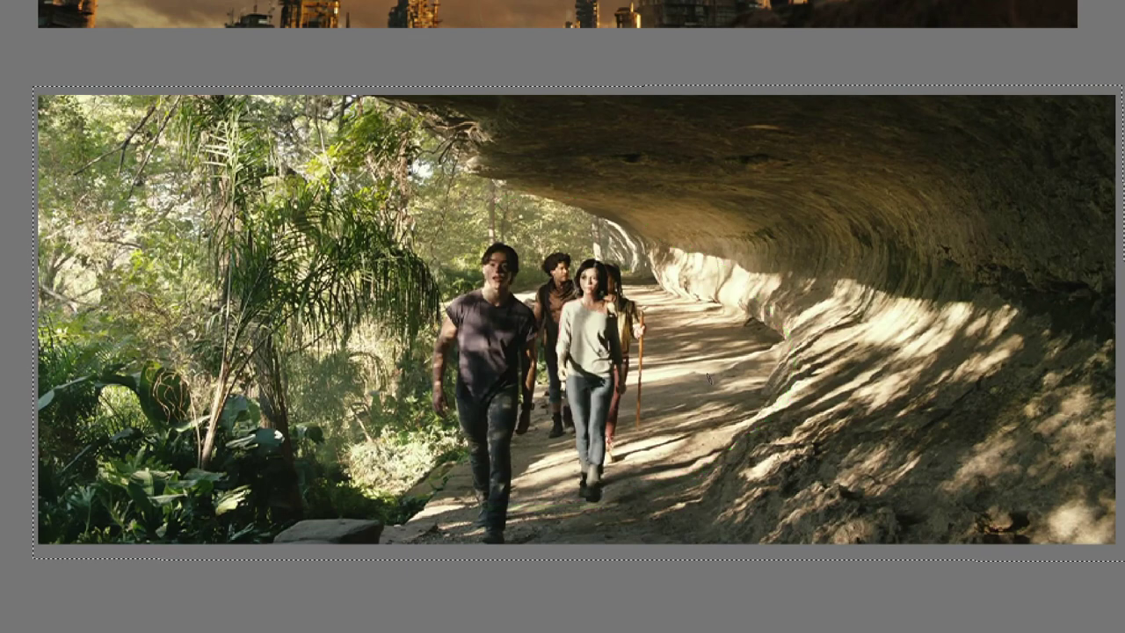
mouse_move(253, 466)
left_mouse_down()
mouse_move(539, 485)
mouse_move(677, 251)
mouse_move(502, 213)
left_mouse_up()
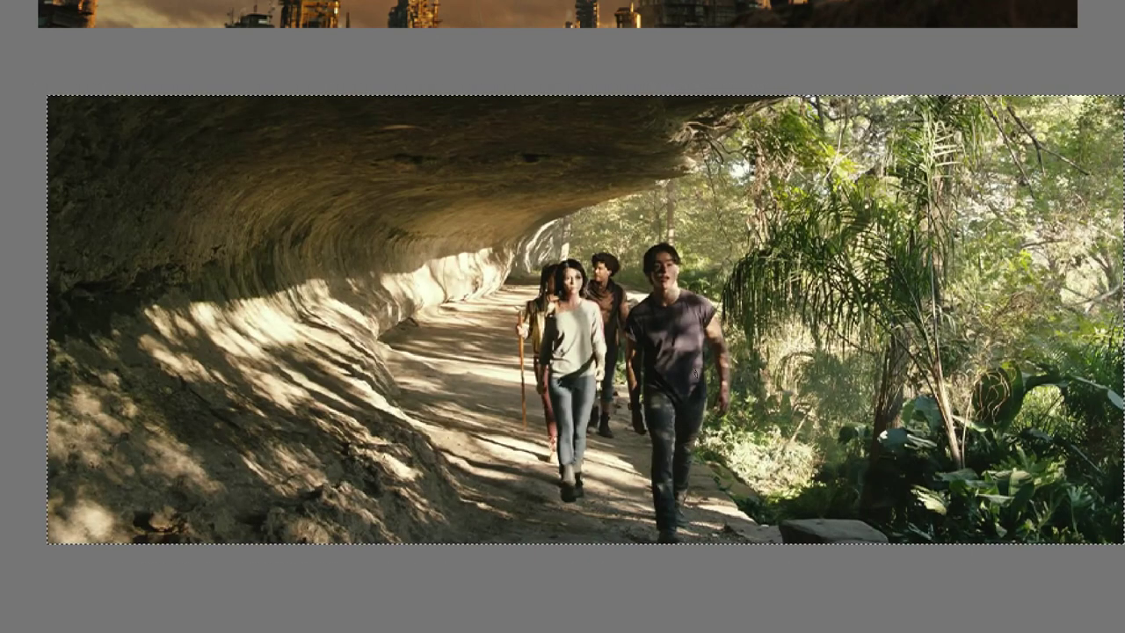
left_click_drag(745, 343, 933, 339)
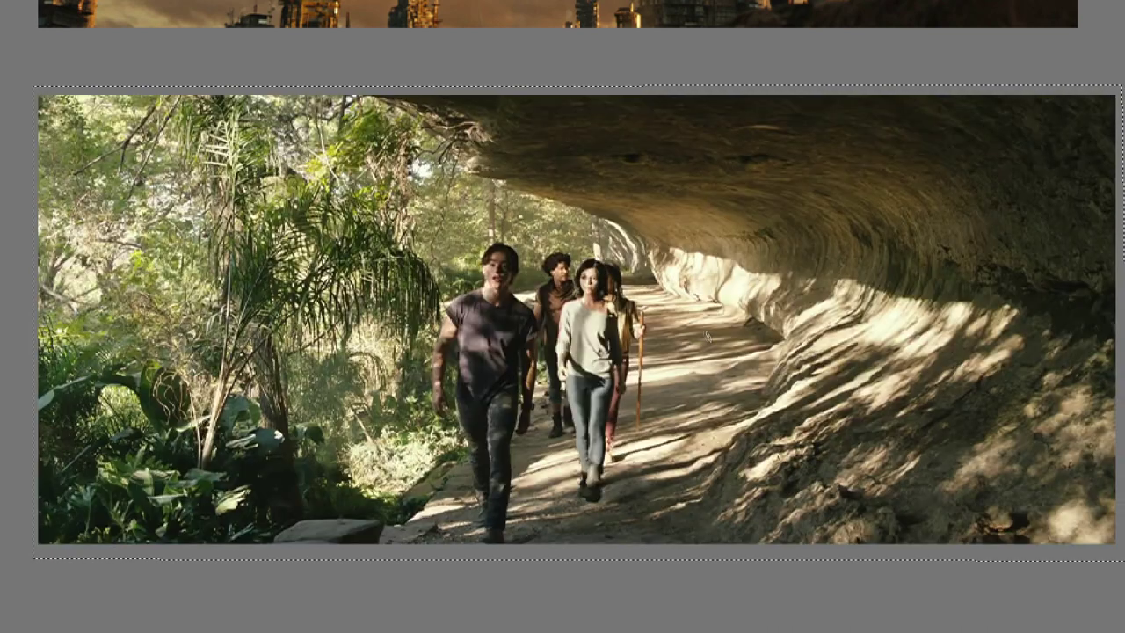
left_click_drag(389, 354, 221, 371)
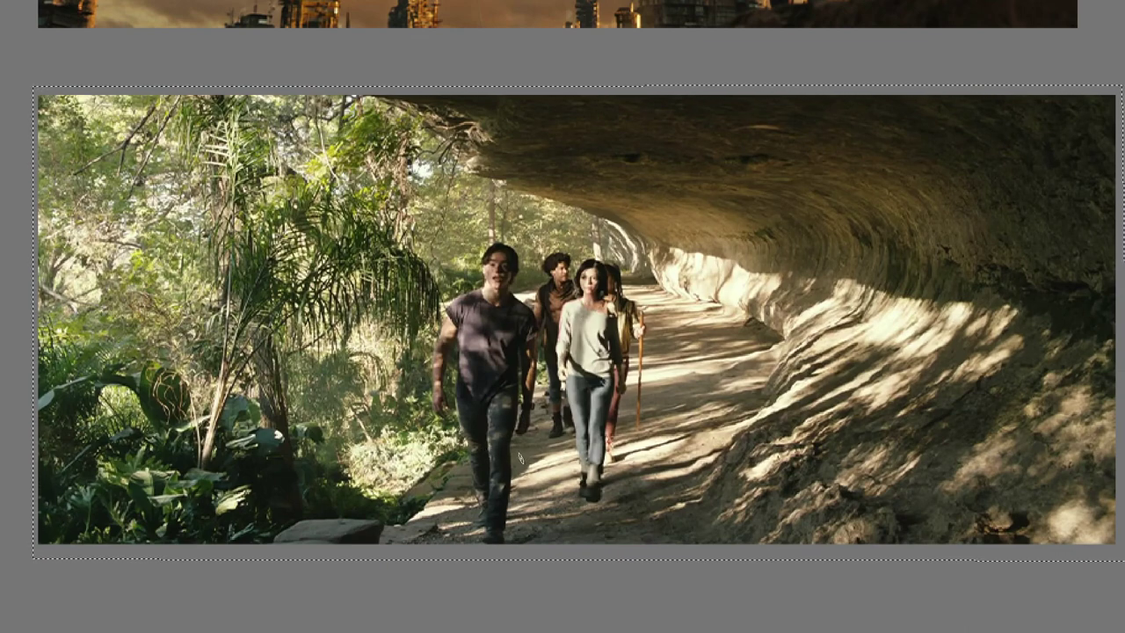
left_click_drag(636, 406, 647, 299)
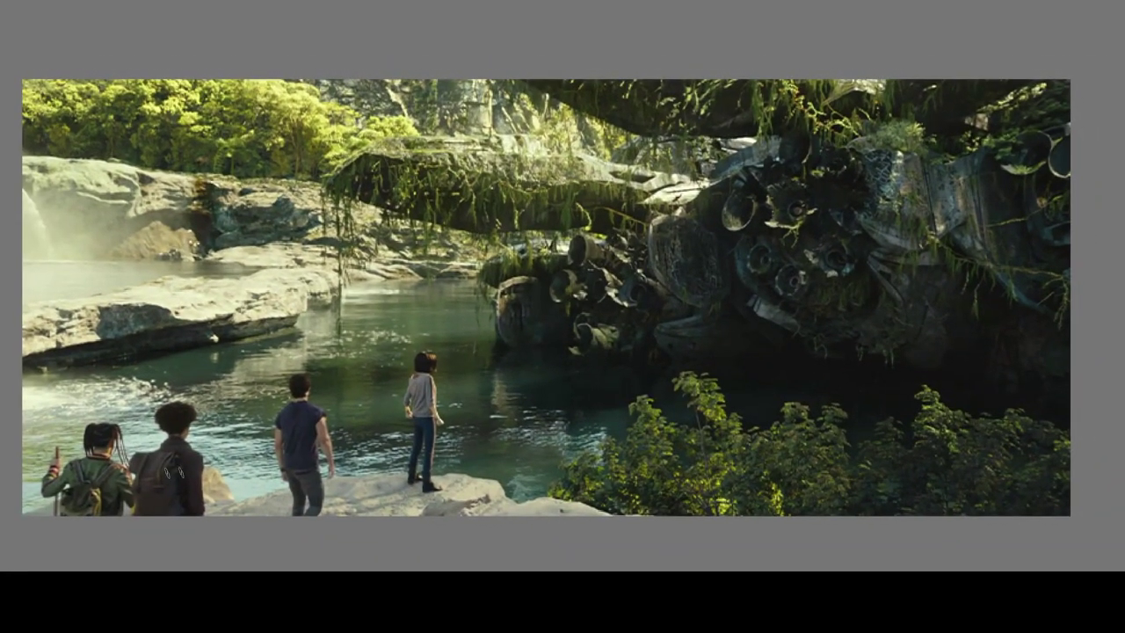
- Link the group to the wreck with green strokes, undo the marks, and flip the waterfall still
left_click_drag(95, 483, 826, 264)
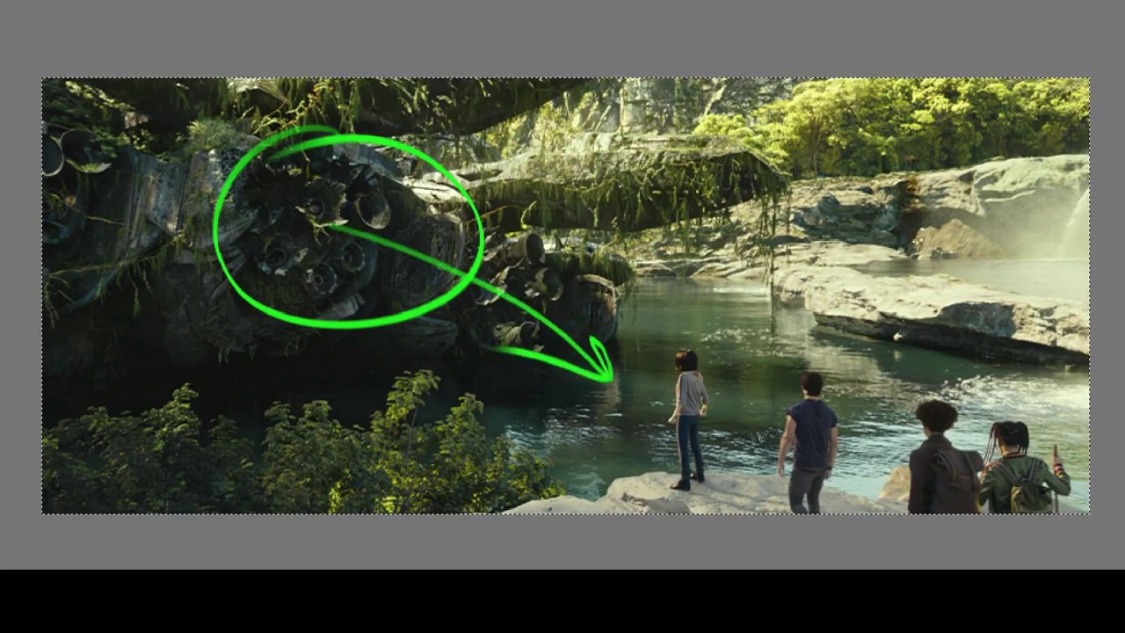
left_click_drag(751, 437, 1024, 378)
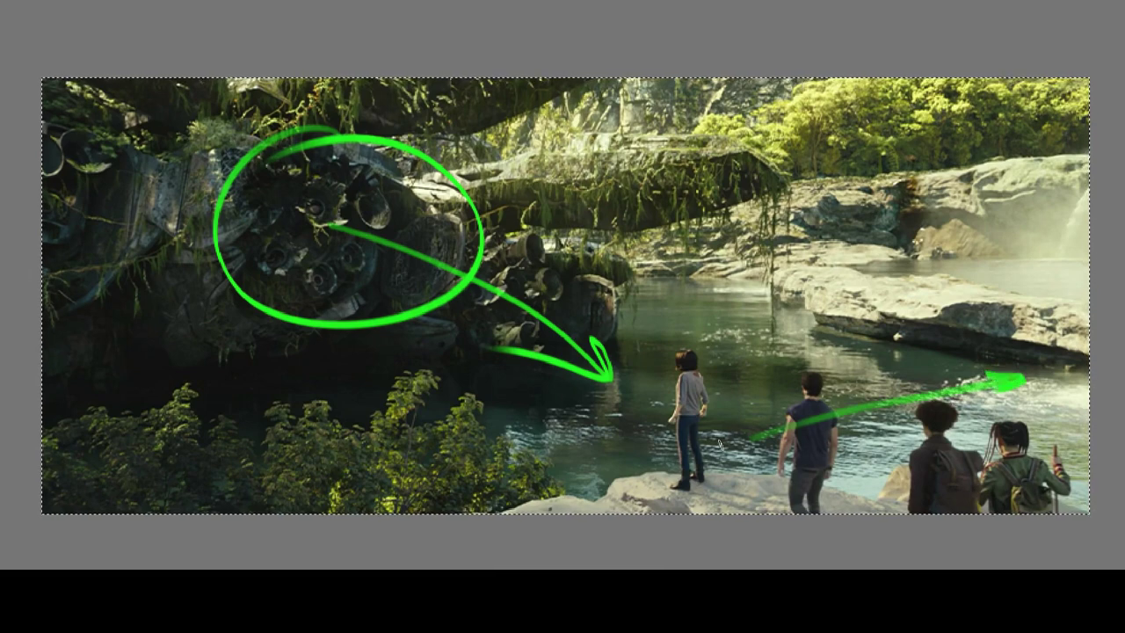
left_click_drag(801, 481, 1038, 445)
key("ctrl+z")
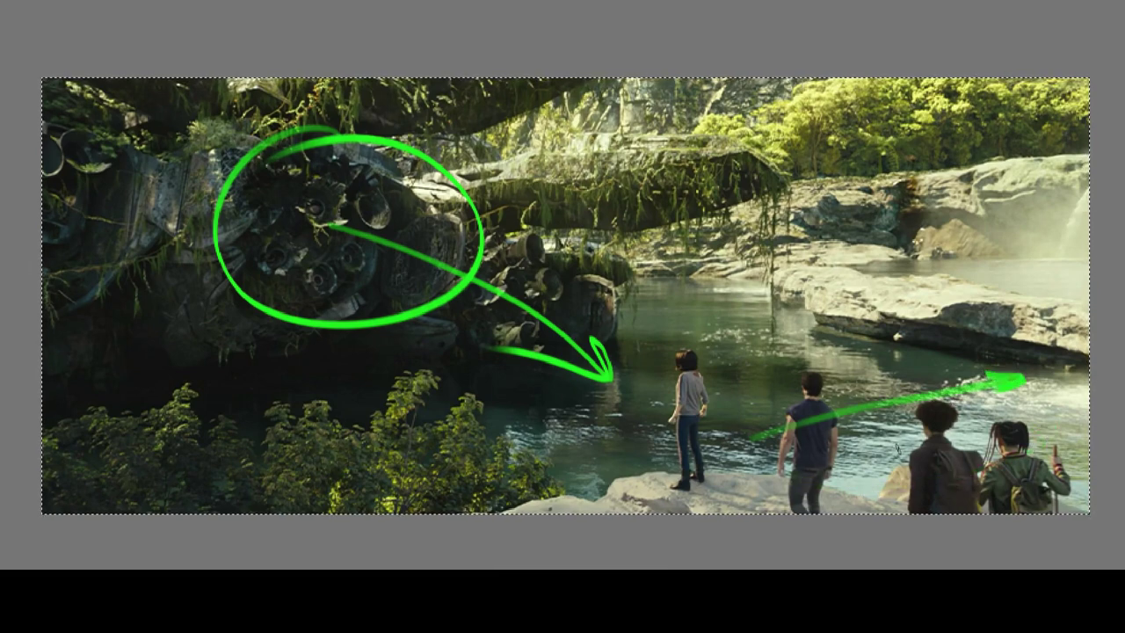
key("ctrl+z")
key("ctrl+z")
key("ctrl+z")
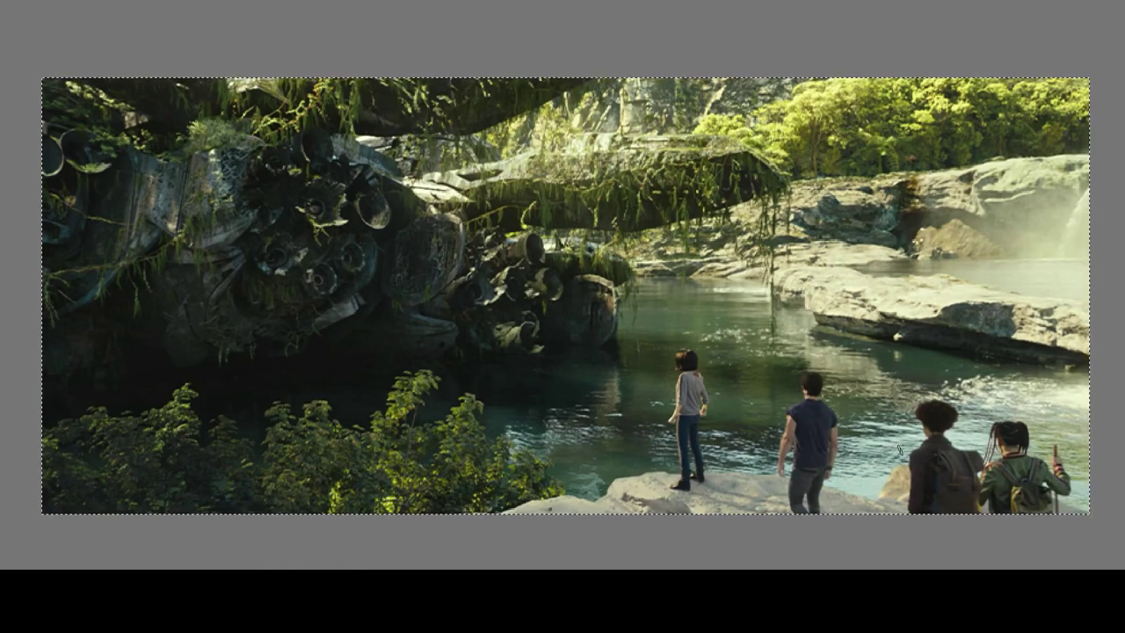
left_click(991, 379)
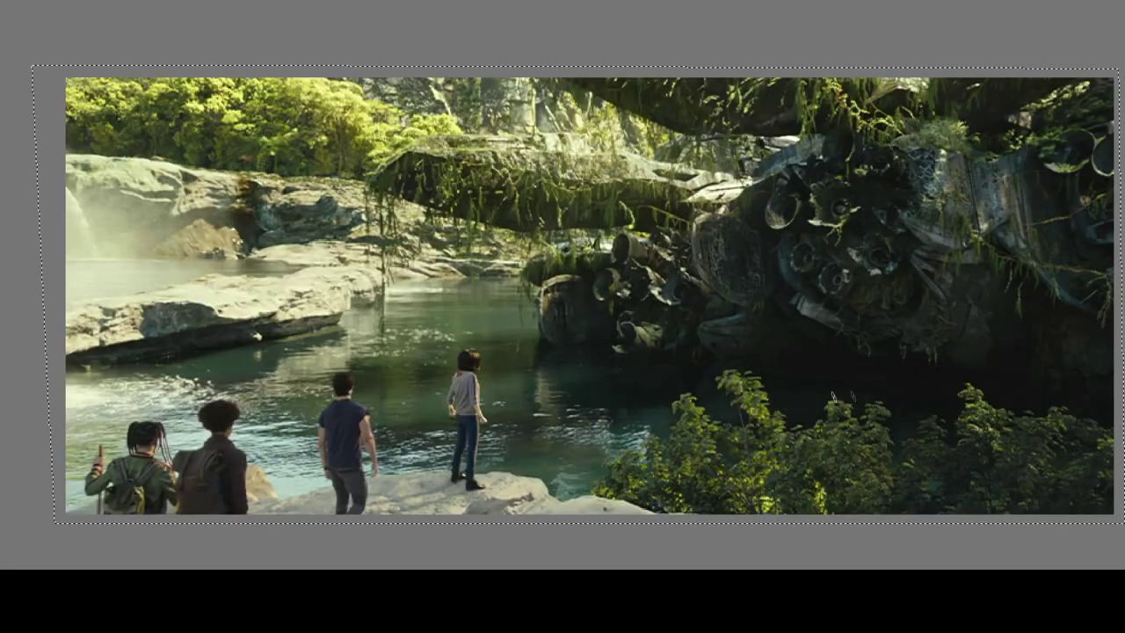
- Draw a green arrow from the girl to the wreck and circle the engines and the girl
left_click_drag(426, 470, 506, 439)
left_click_drag(647, 376, 798, 322)
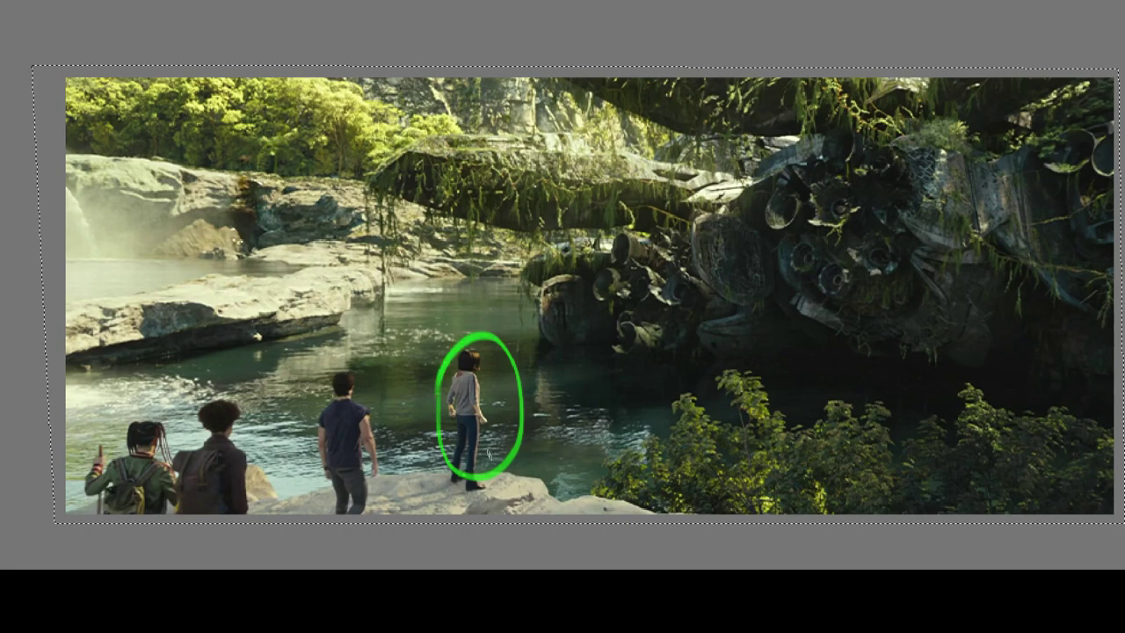
left_click_drag(662, 230, 683, 278)
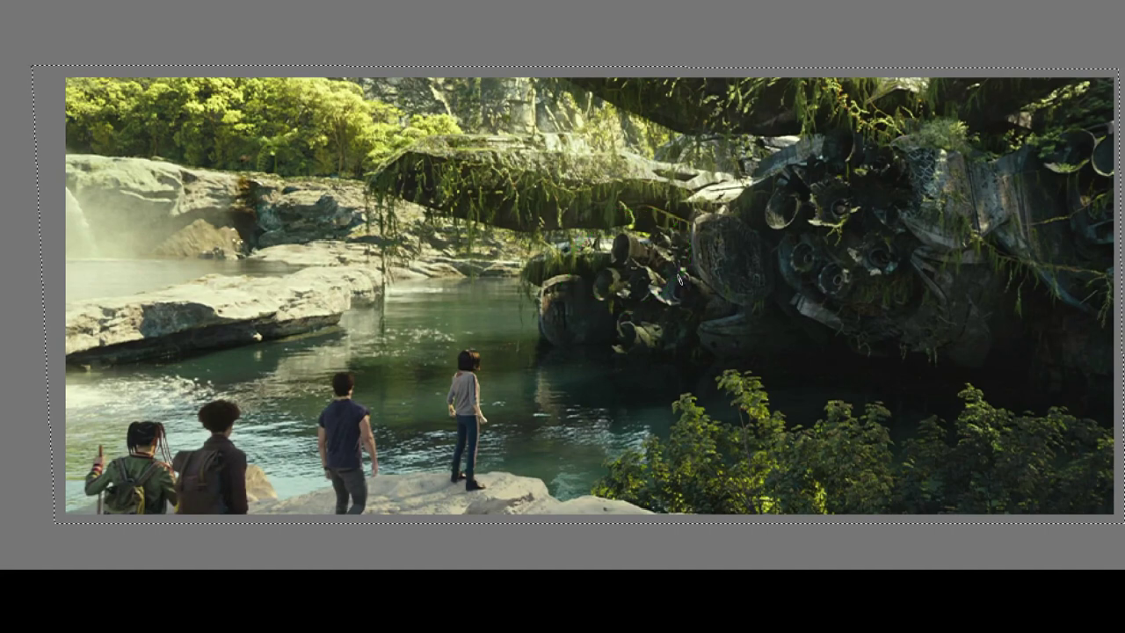
left_click_drag(512, 343, 517, 338)
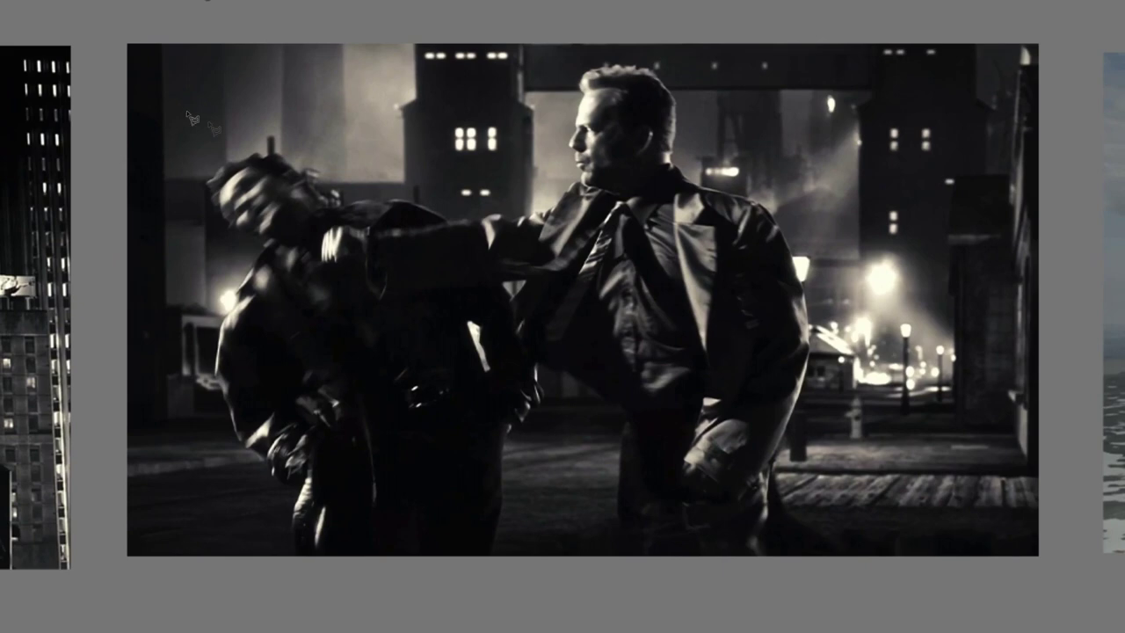
- Select the fight still and circle both men's heads, the left man's torso and belt, and the right man's chest
left_click_drag(121, 30, 527, 41)
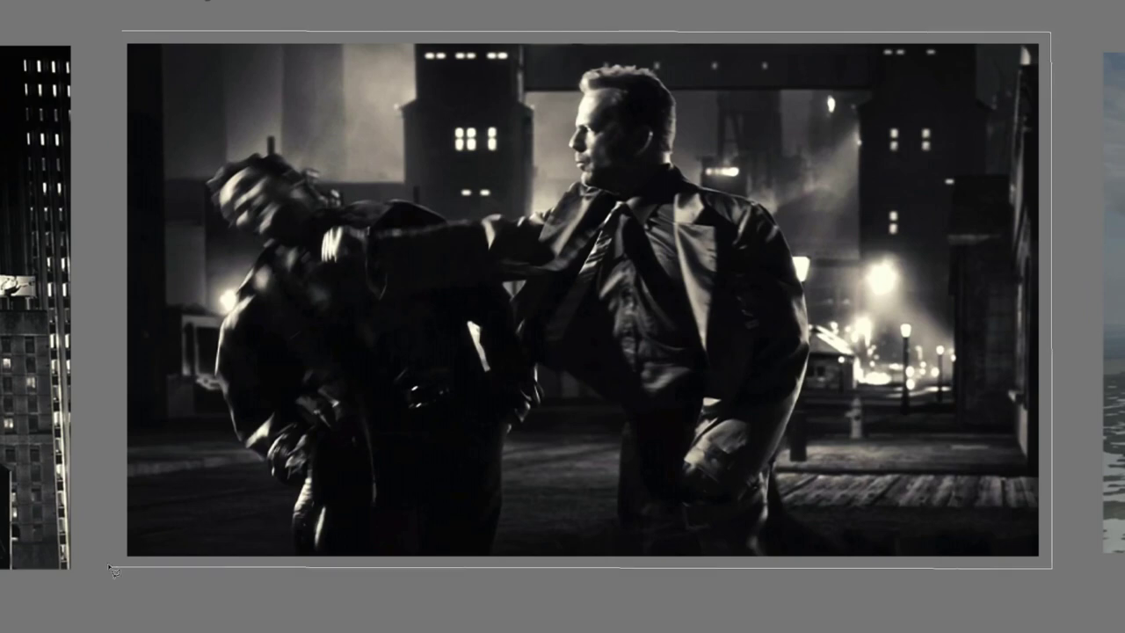
key("Return")
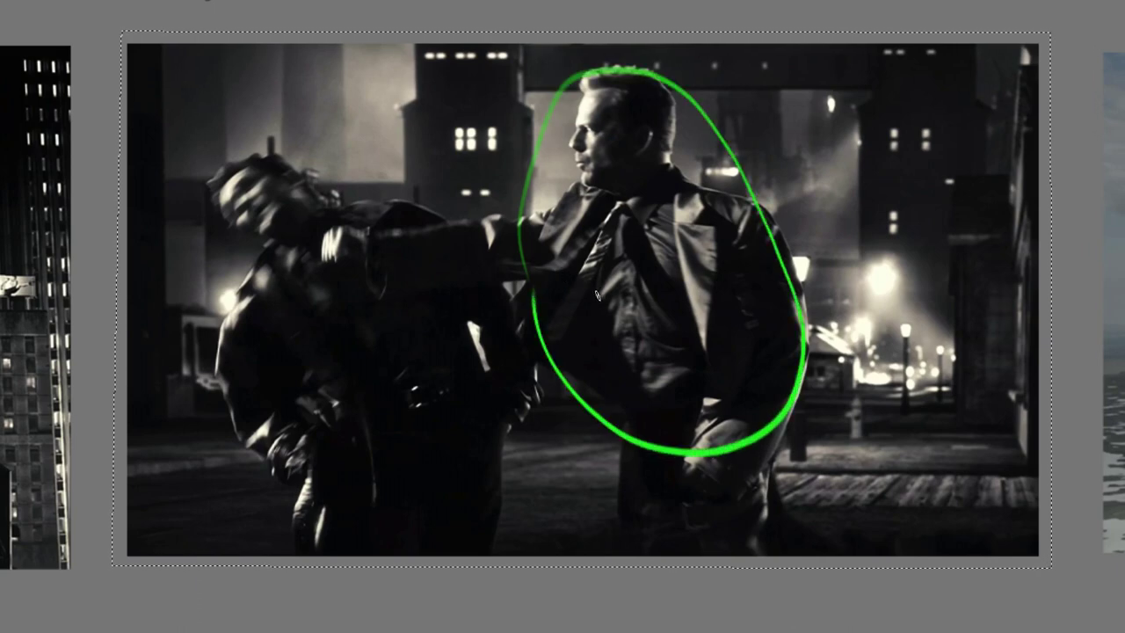
left_click_drag(255, 137, 263, 145)
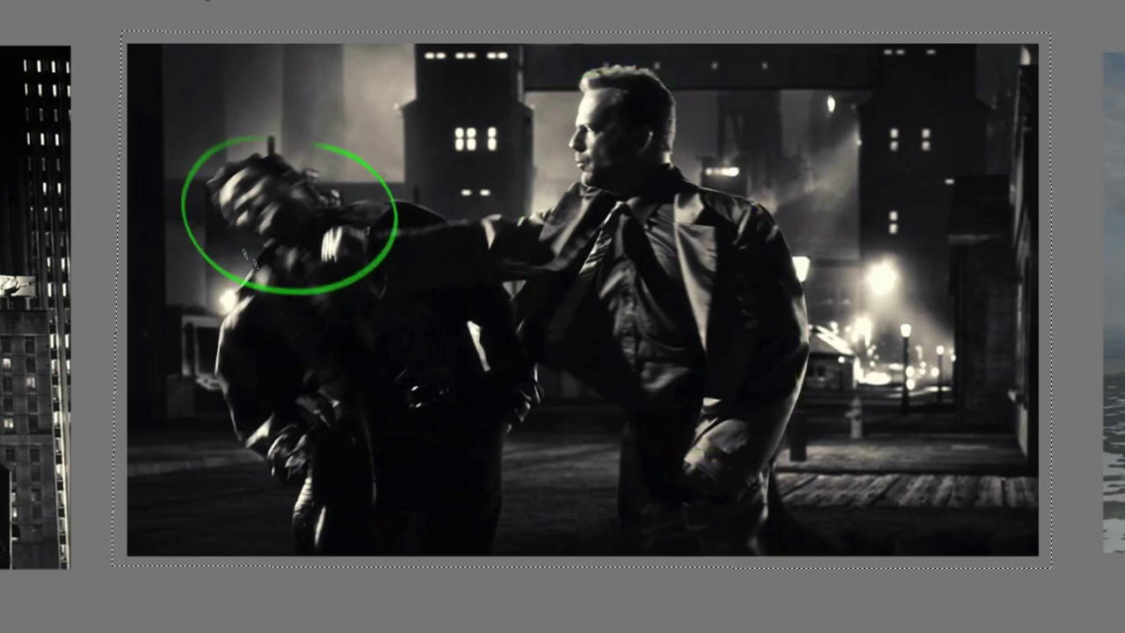
left_click_drag(415, 436, 358, 315)
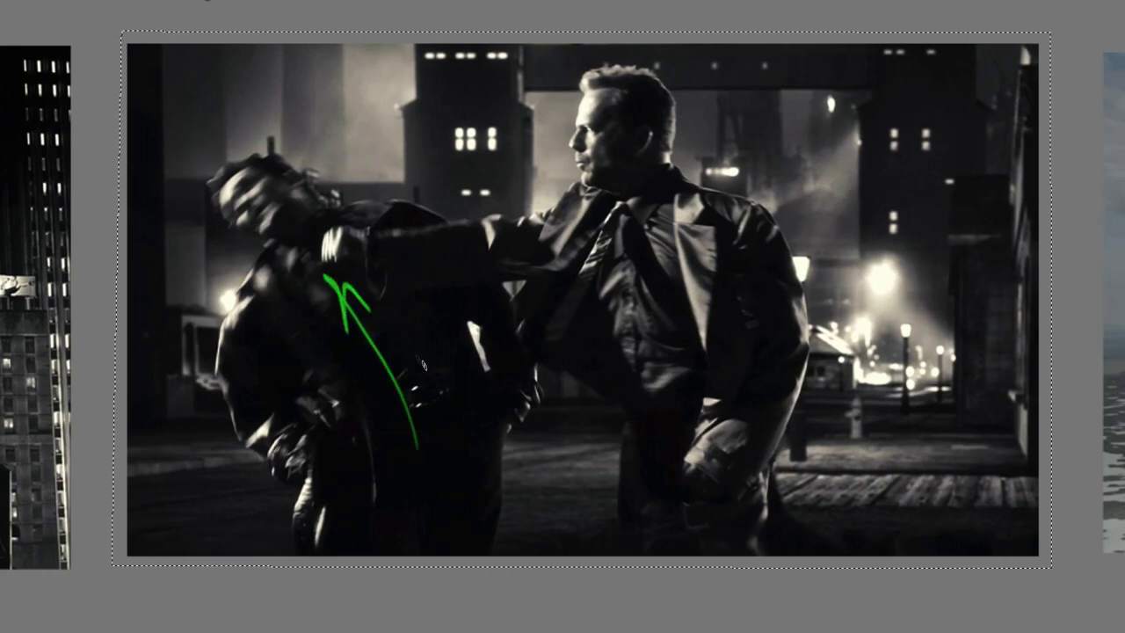
mouse_move(474, 431)
left_mouse_down()
mouse_move(356, 465)
mouse_move(474, 426)
left_mouse_up()
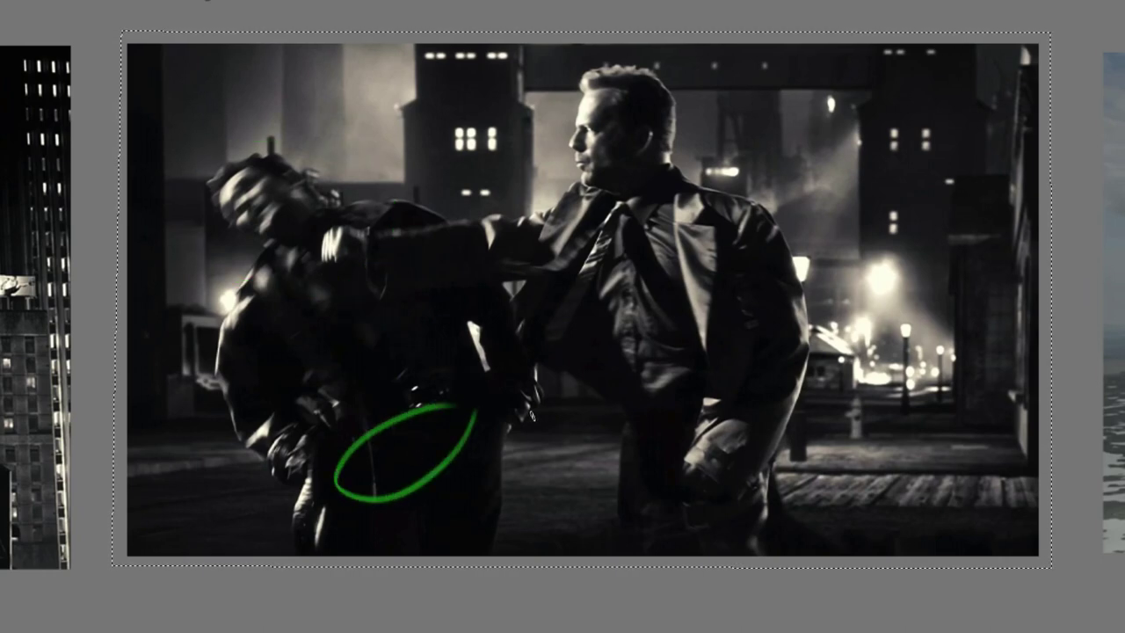
left_click_drag(699, 204, 694, 211)
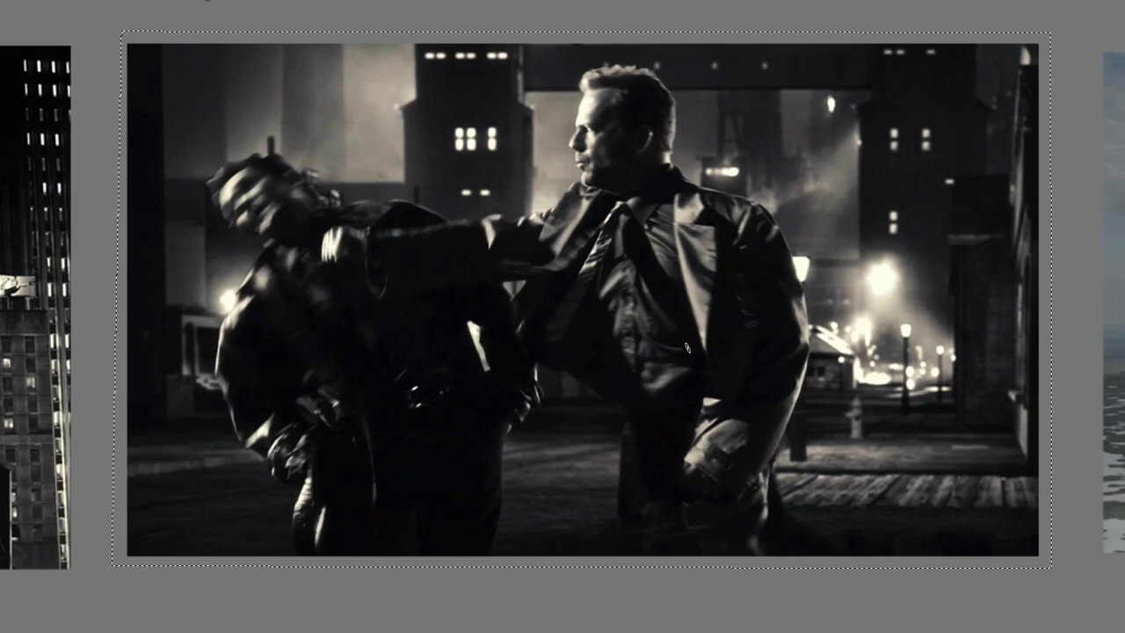
left_click_drag(563, 81, 617, 68)
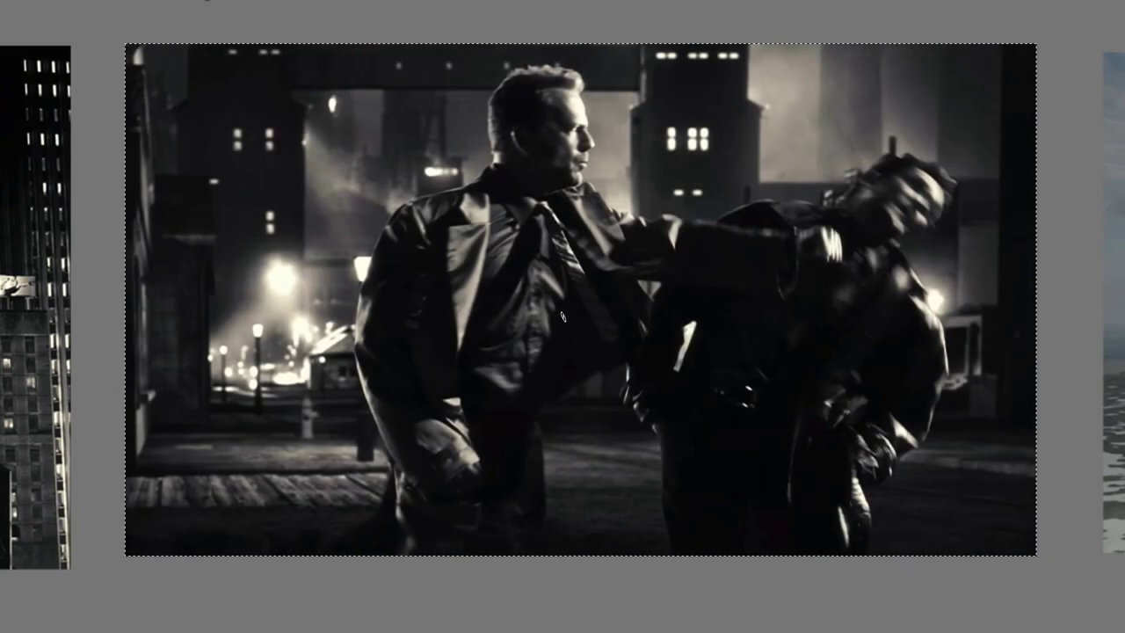
mouse_move(566, 65)
left_mouse_down()
mouse_move(454, 132)
mouse_move(607, 172)
left_mouse_up()
mouse_move(932, 139)
left_mouse_down()
mouse_move(887, 235)
mouse_move(965, 167)
left_mouse_up()
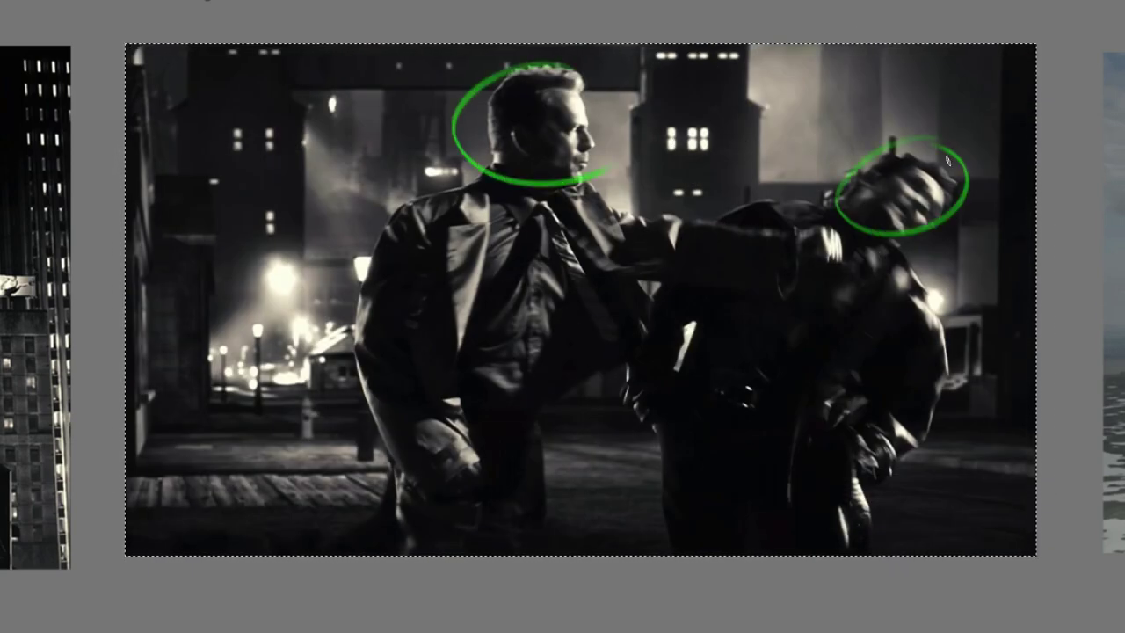
key("ctrl+z")
key("ctrl+z")
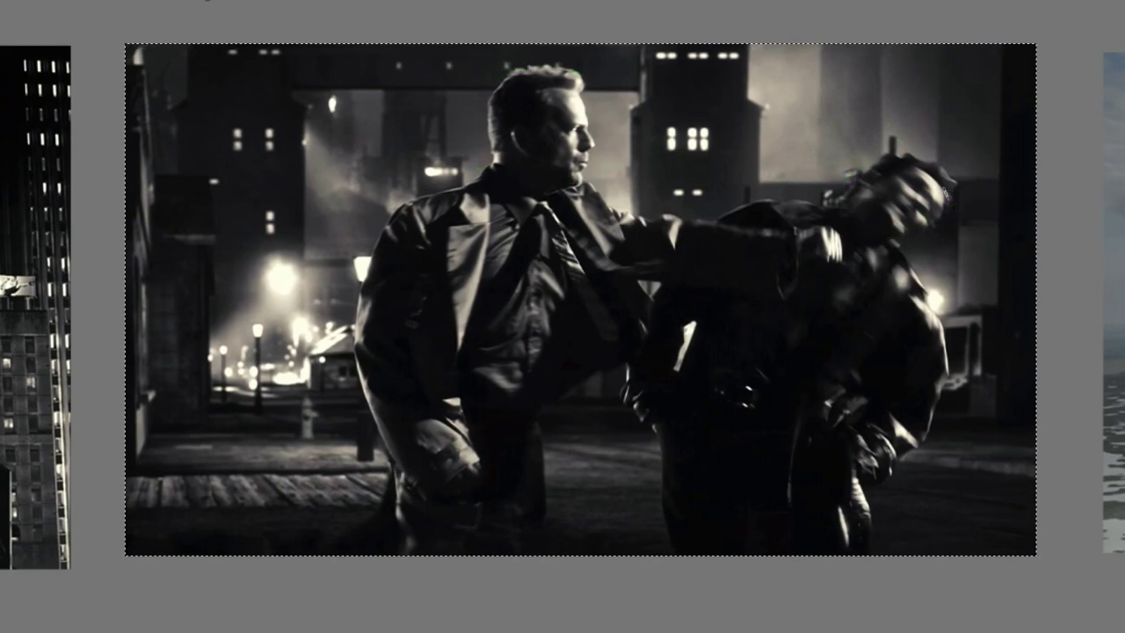
left_click_drag(892, 156, 949, 168)
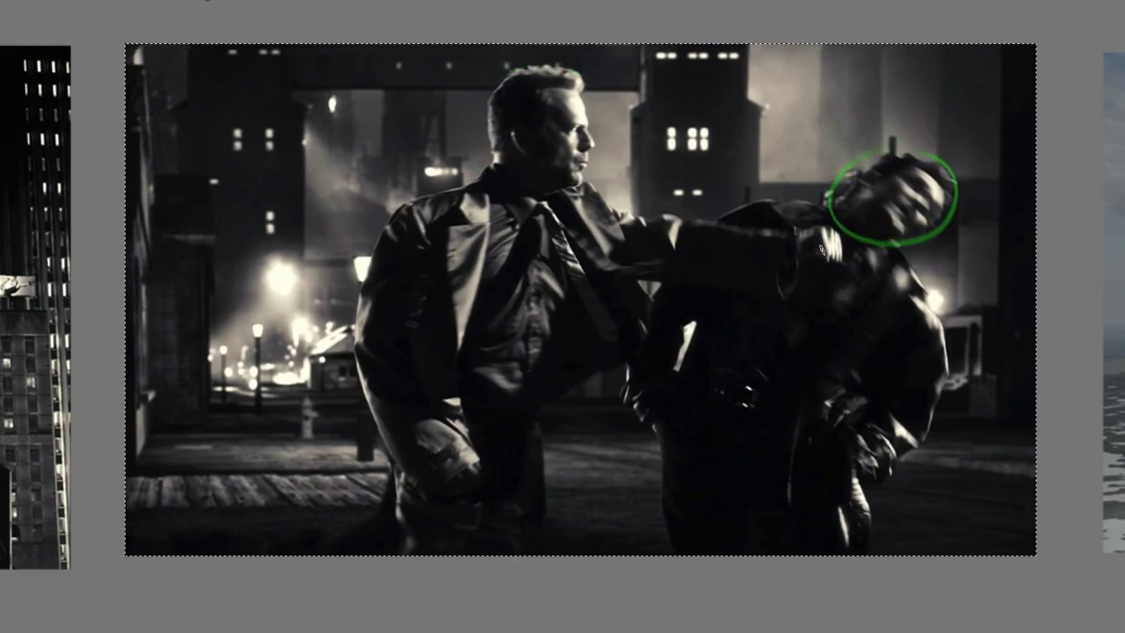
key("ctrl+z")
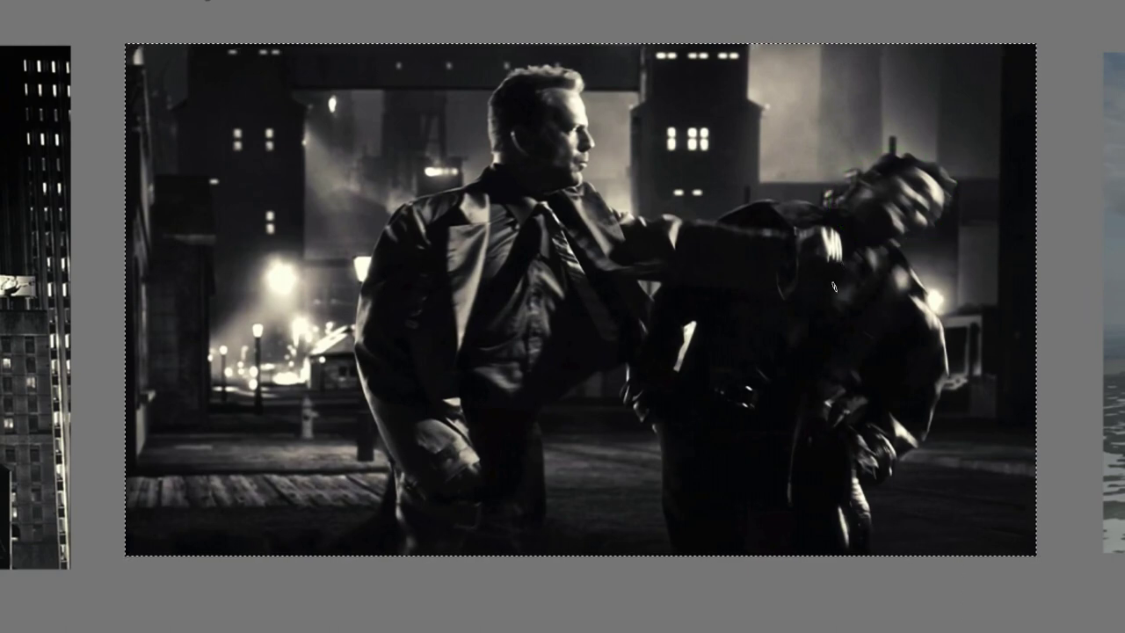
key("m")
key("m")
key("m")
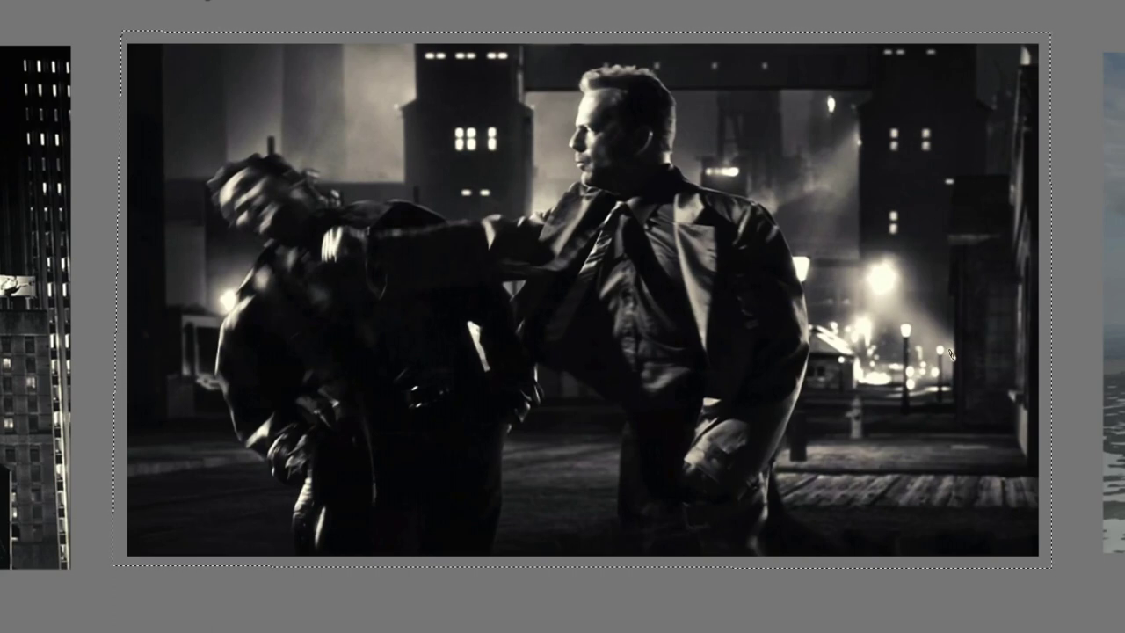
left_click_drag(700, 195, 935, 354)
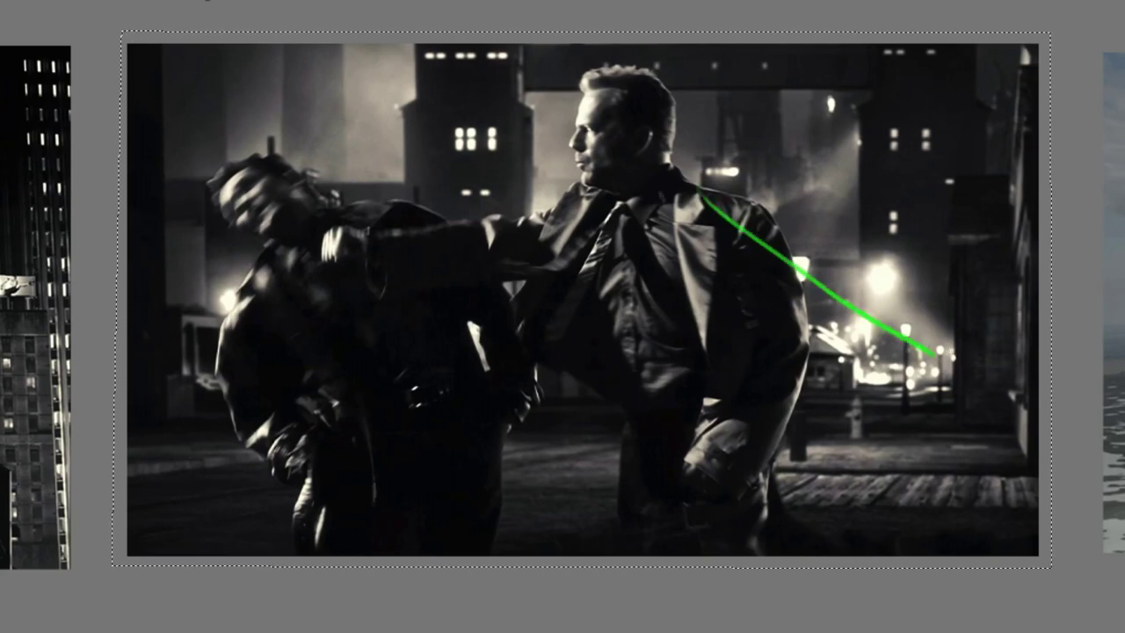
left_click_drag(675, 168, 641, 174)
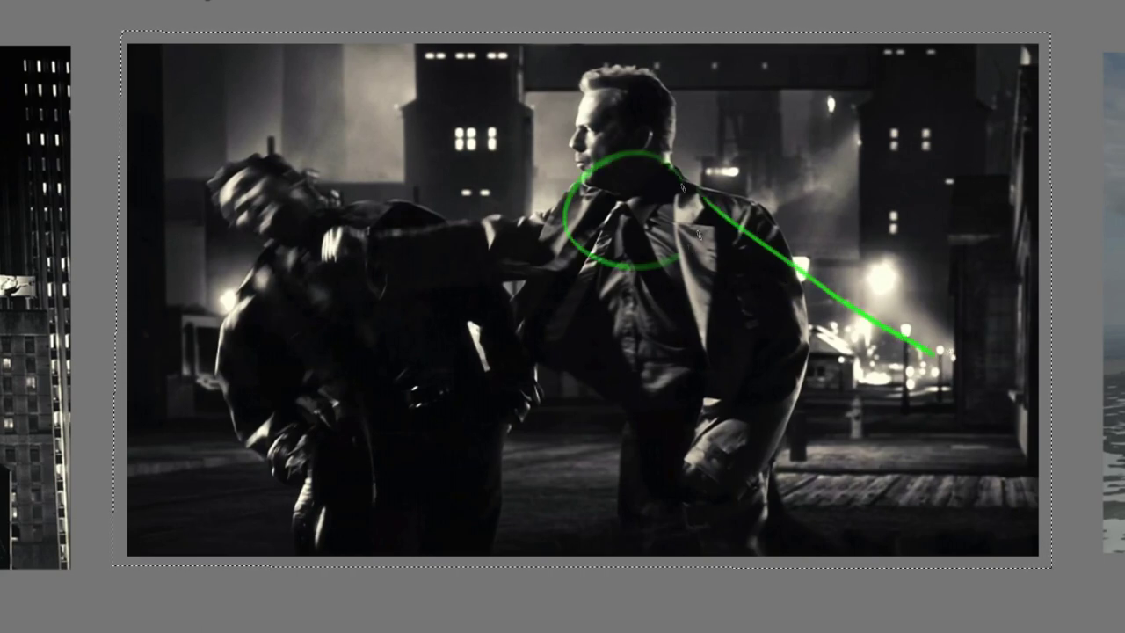
key("Escape")
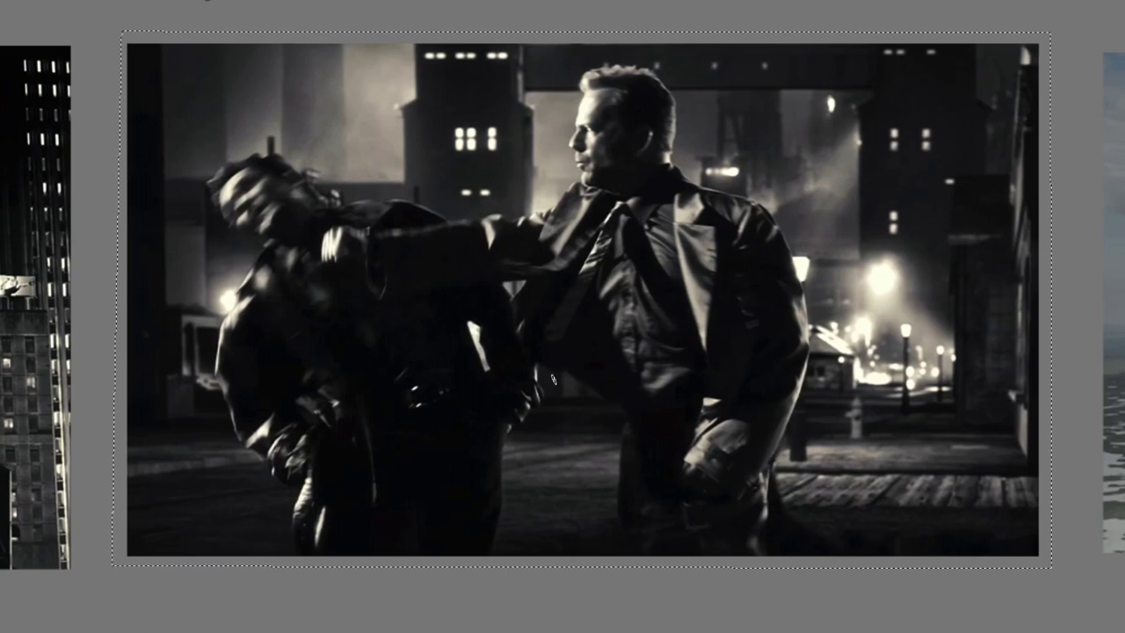
left_click_drag(188, 366, 967, 314)
left_click_drag(281, 141, 294, 148)
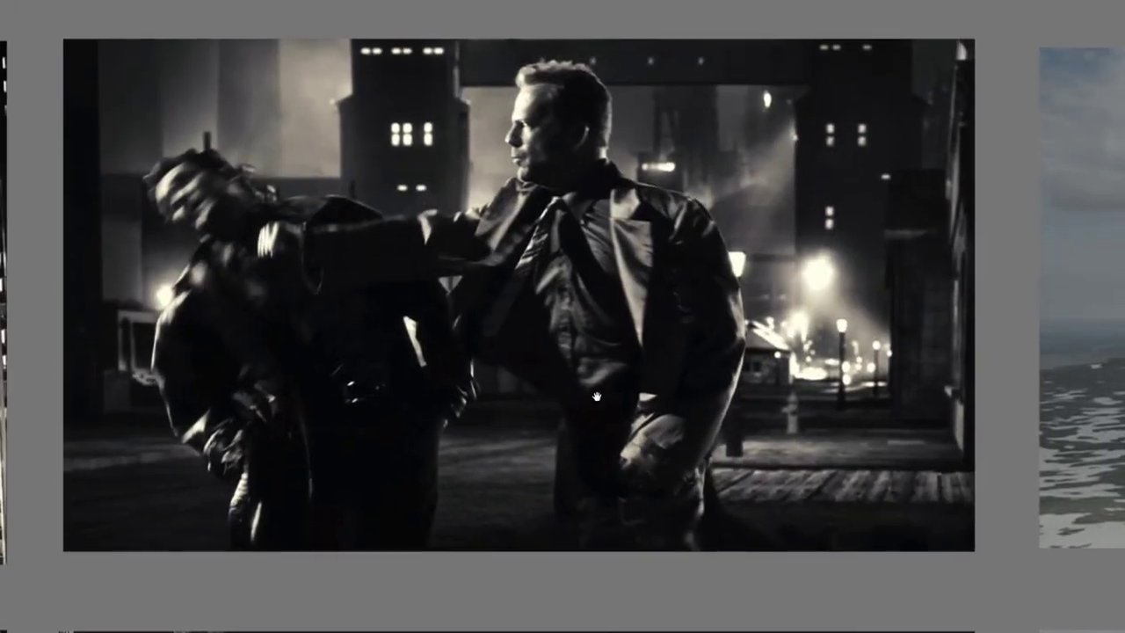
mouse_move(616, 78)
left_mouse_down()
mouse_move(701, 511)
mouse_move(662, 164)
left_mouse_up()
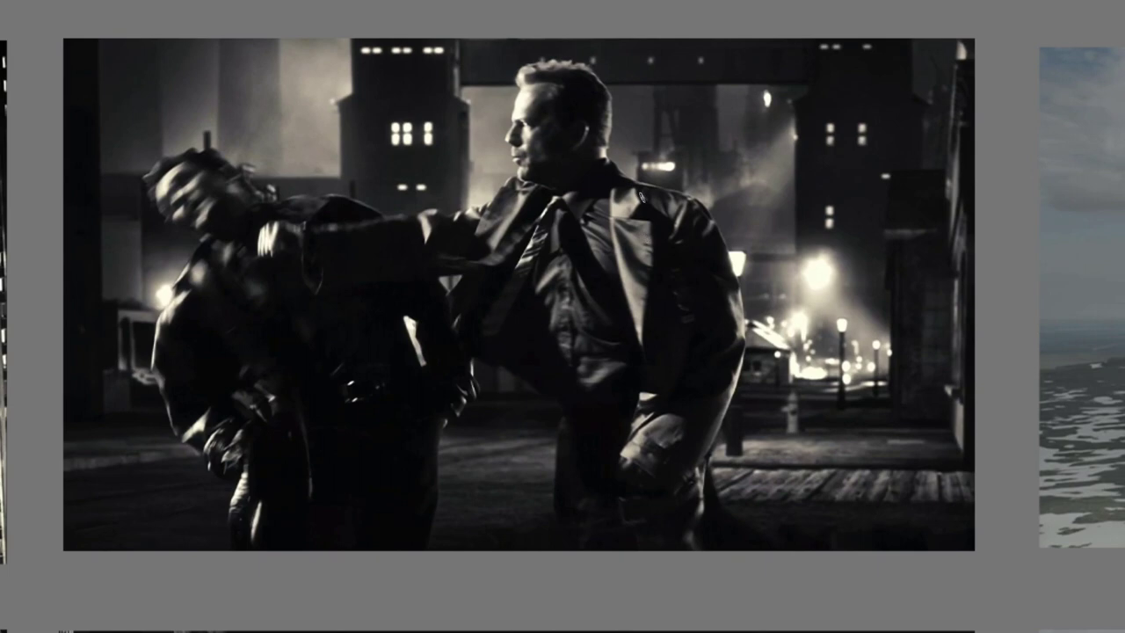
mouse_move(544, 61)
left_mouse_down()
mouse_move(426, 195)
mouse_move(233, 216)
mouse_move(165, 202)
mouse_move(180, 250)
left_mouse_up()
scroll(642, 378, "down", 1)
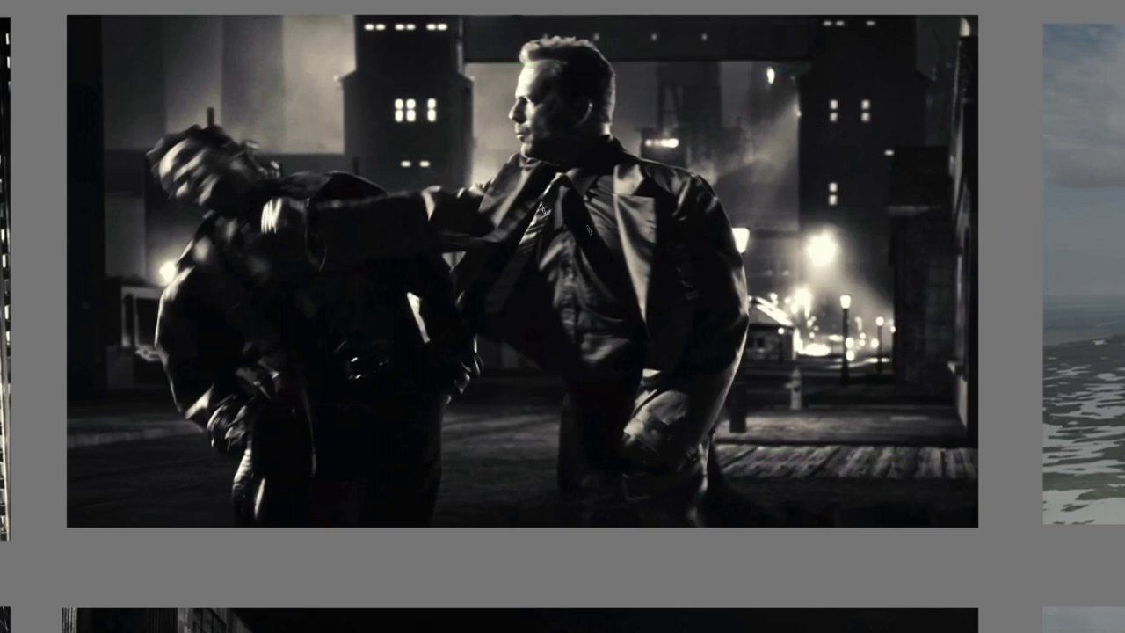
left_click_drag(654, 312, 622, 358)
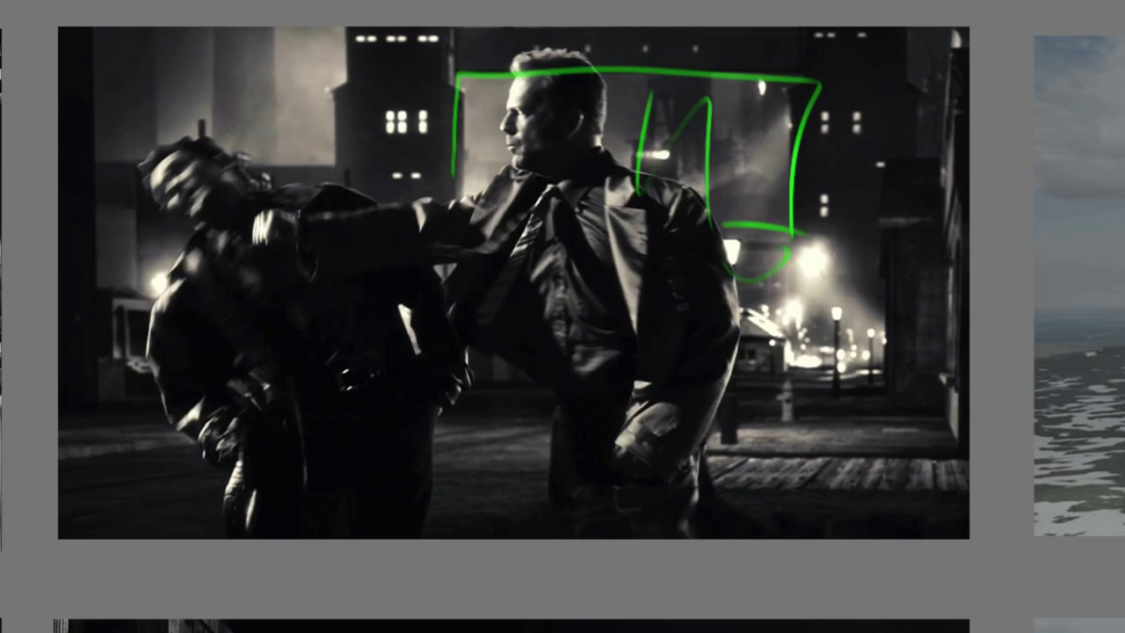
left_click_drag(137, 279, 182, 266)
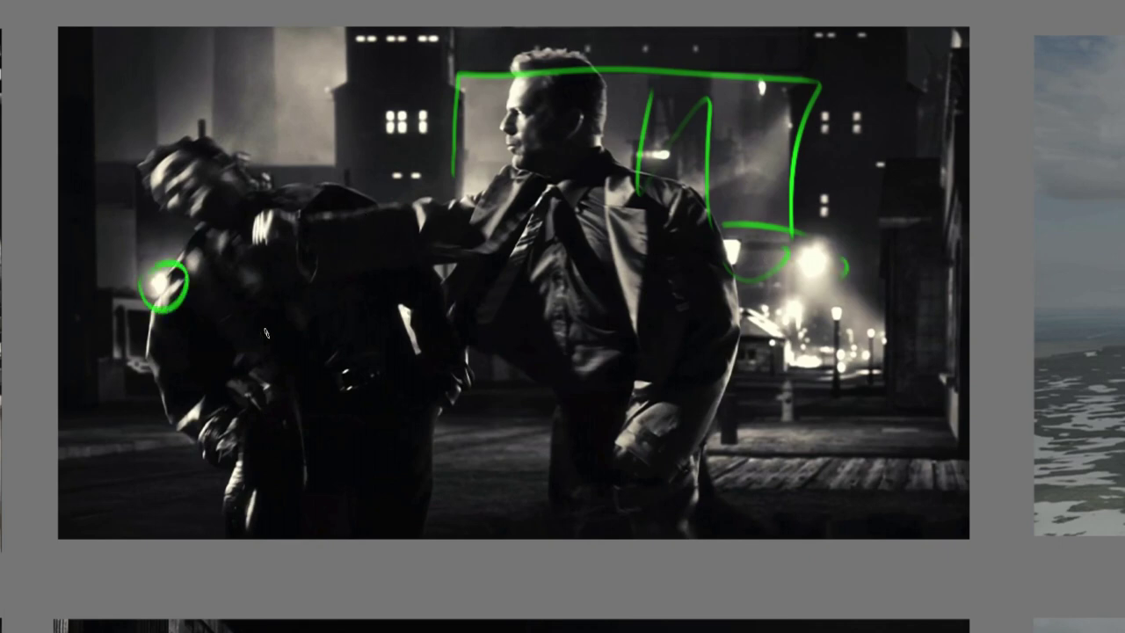
left_click_drag(272, 48, 272, 123)
left_click_drag(217, 60, 220, 121)
left_click_drag(307, 158, 116, 163)
left_click_drag(85, 70, 106, 393)
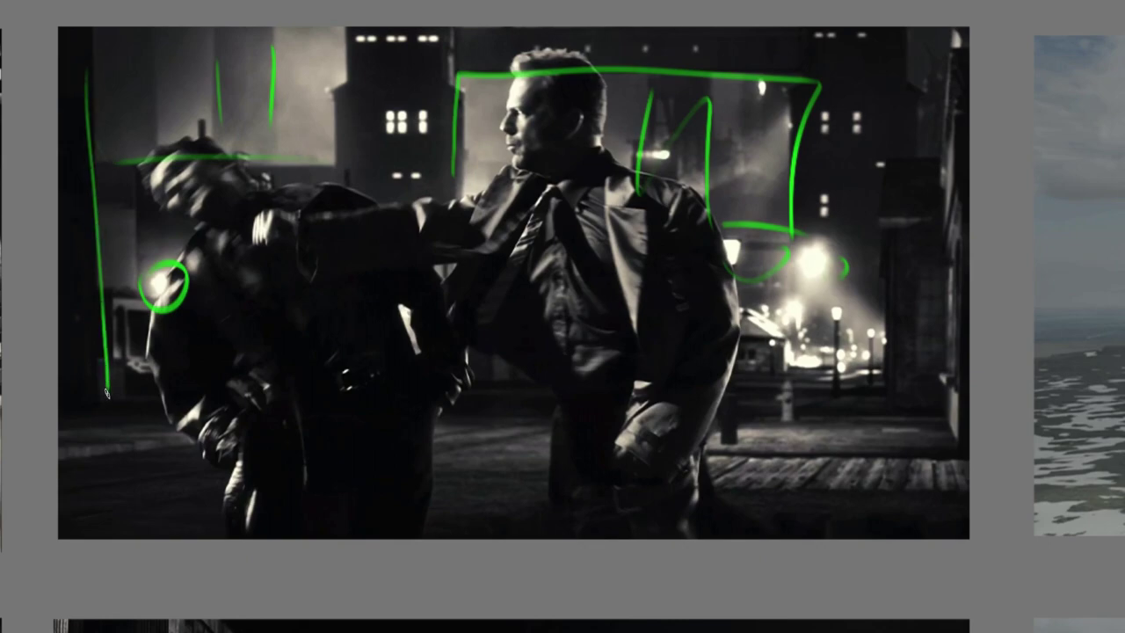
key("ctrl+z")
key("ctrl+z")
key("ctrl+z")
key("ctrl+z")
key("ctrl+z")
key("ctrl+z")
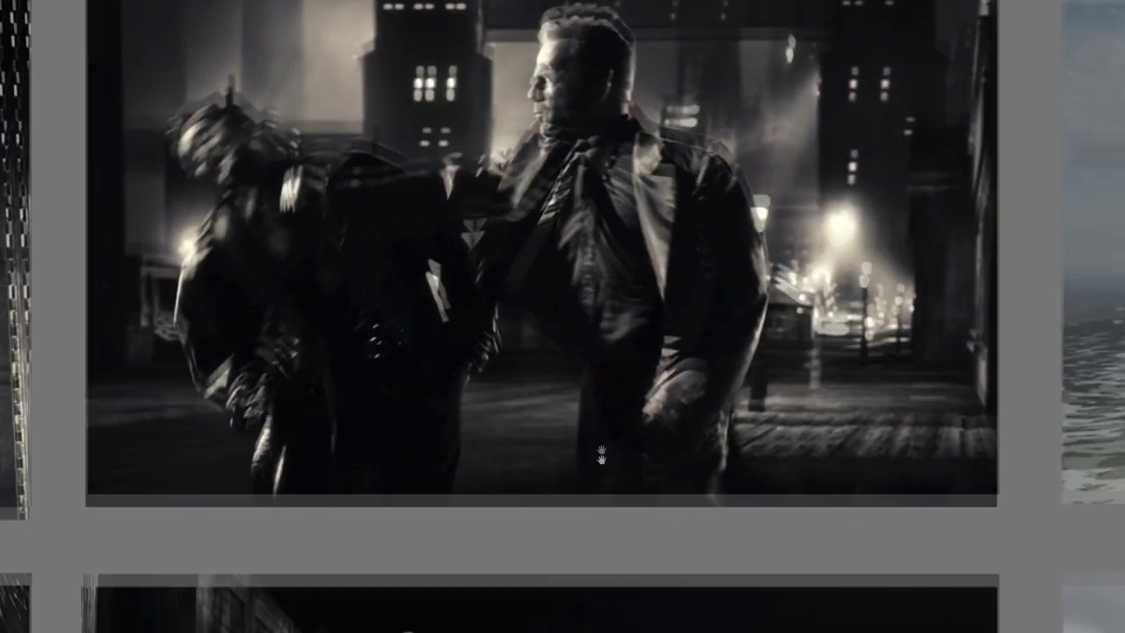
- Mark up the dock still with green strokes along the dock, gun arm, skyline and both men
scroll(593, 352, "down", 5)
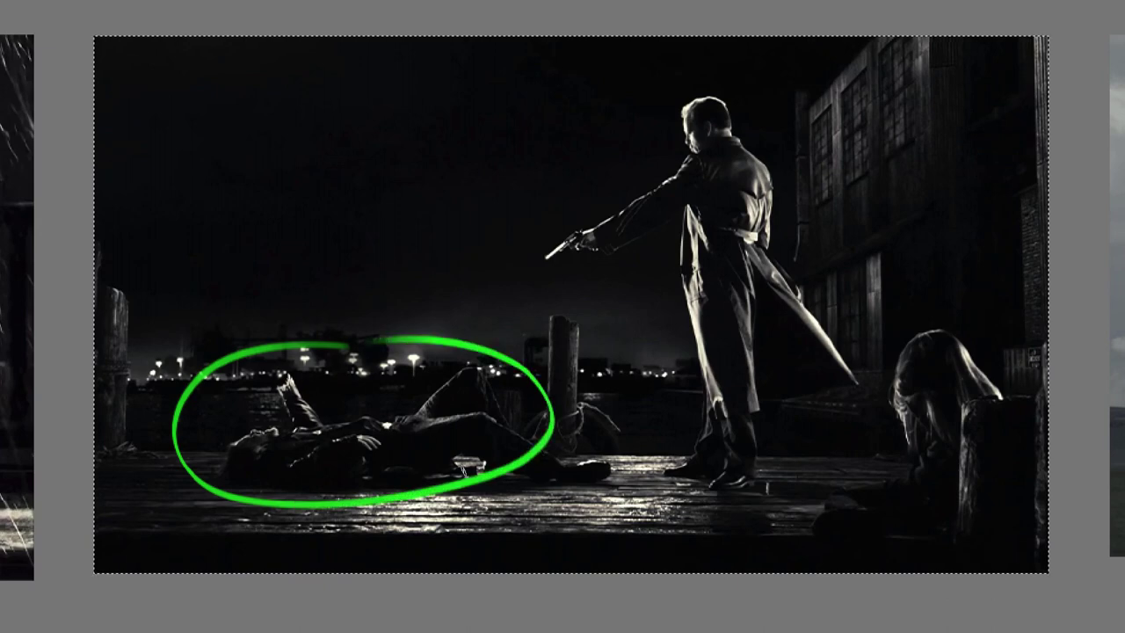
mouse_move(132, 425)
left_mouse_down()
mouse_move(448, 449)
mouse_move(533, 395)
mouse_move(396, 418)
left_mouse_up()
mouse_move(203, 410)
left_mouse_down()
mouse_move(513, 411)
mouse_move(555, 398)
mouse_move(564, 437)
left_mouse_up()
left_click_drag(548, 208, 392, 407)
left_click_drag(390, 219, 394, 222)
left_click_drag(707, 151, 430, 339)
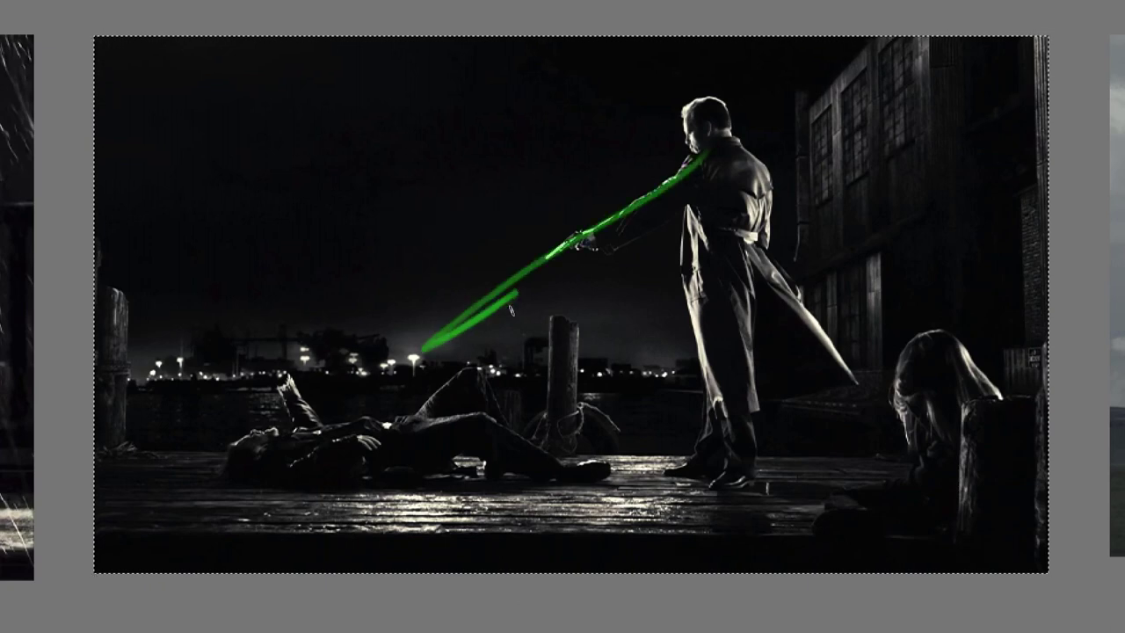
mouse_move(719, 130)
left_mouse_down()
mouse_move(737, 332)
mouse_move(740, 308)
left_mouse_up()
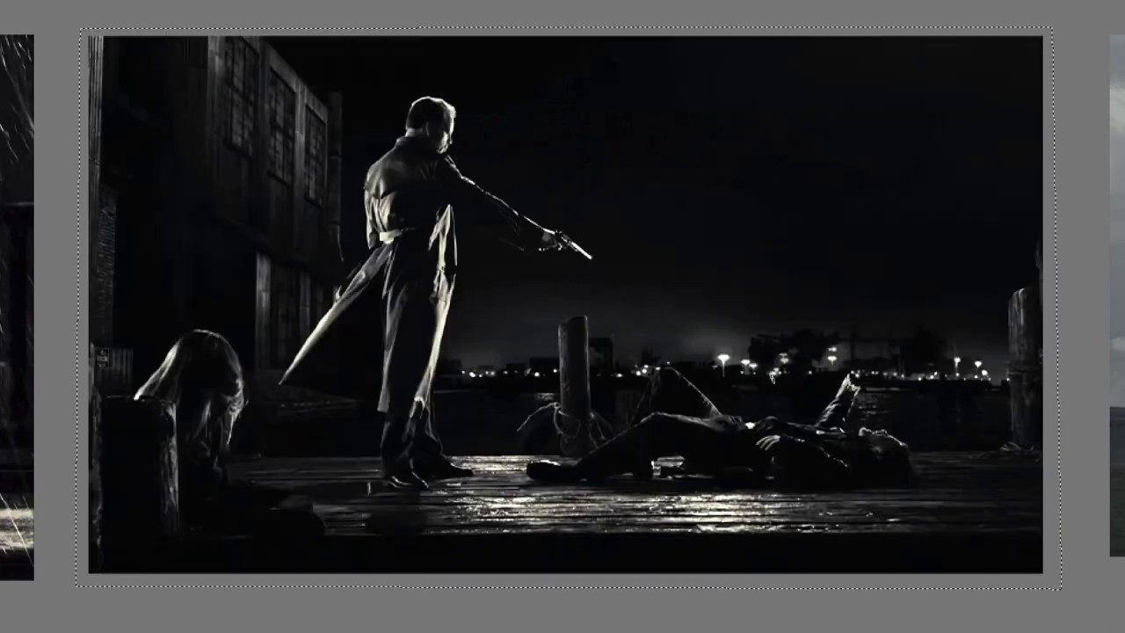
left_click_drag(975, 248, 957, 226)
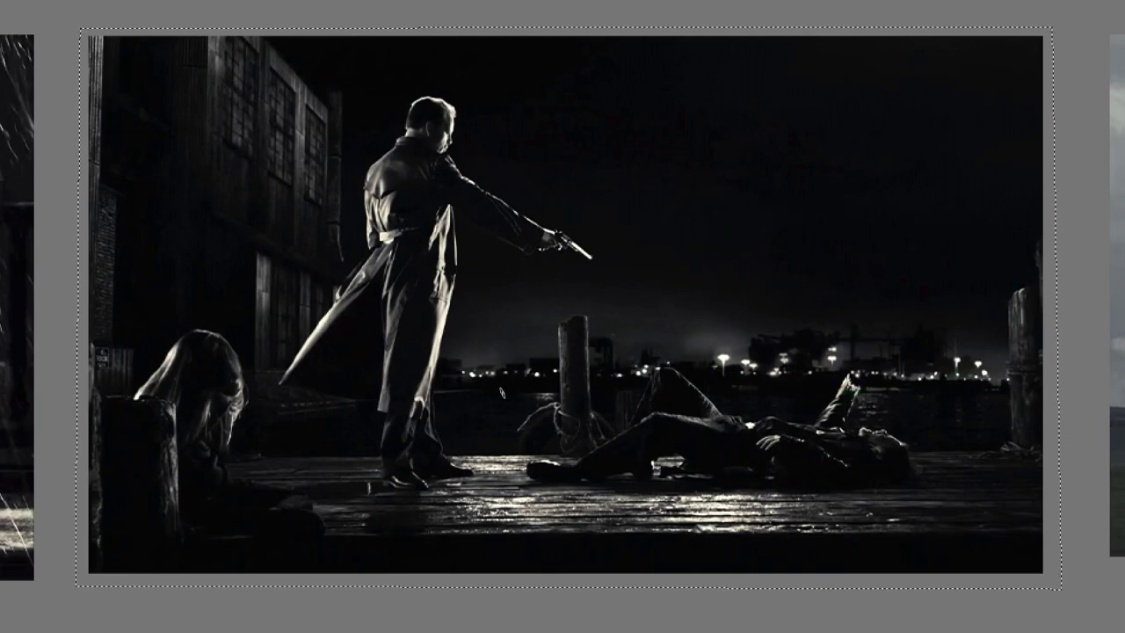
mouse_move(797, 426)
left_mouse_down()
mouse_move(851, 436)
mouse_move(867, 455)
left_mouse_up()
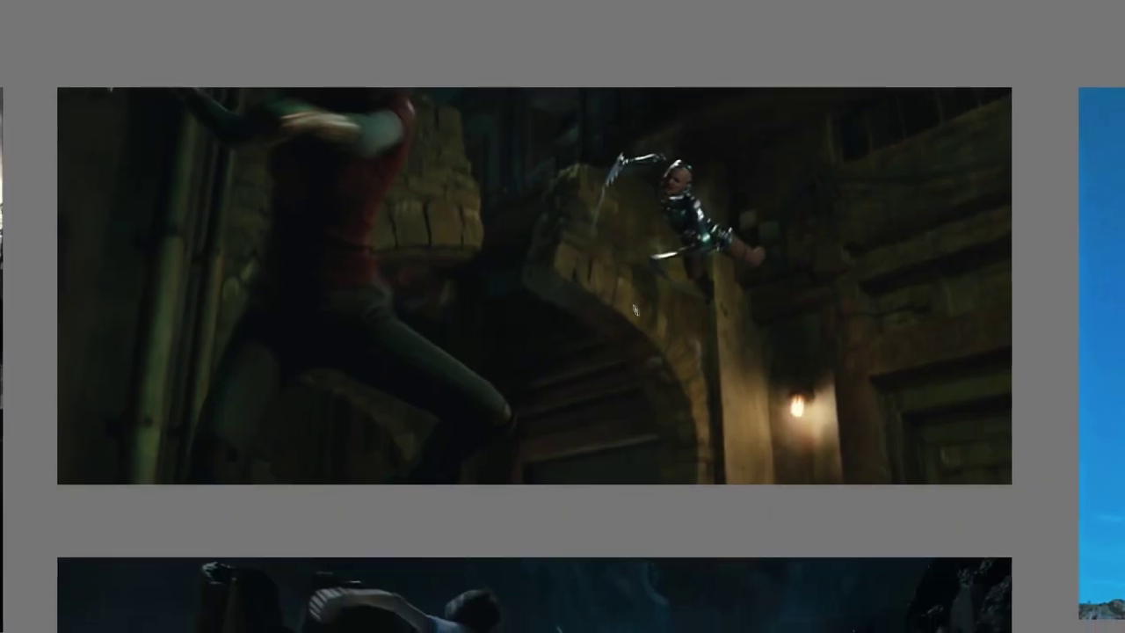
- Circle the figures, including the woman and the man, in the dark action-scene still
mouse_move(375, 102)
left_mouse_down()
mouse_move(340, 278)
mouse_move(378, 102)
left_mouse_up()
left_click_drag(685, 146, 681, 149)
mouse_move(42, 507)
left_mouse_down()
mouse_move(1031, 489)
mouse_move(48, 71)
left_mouse_up()
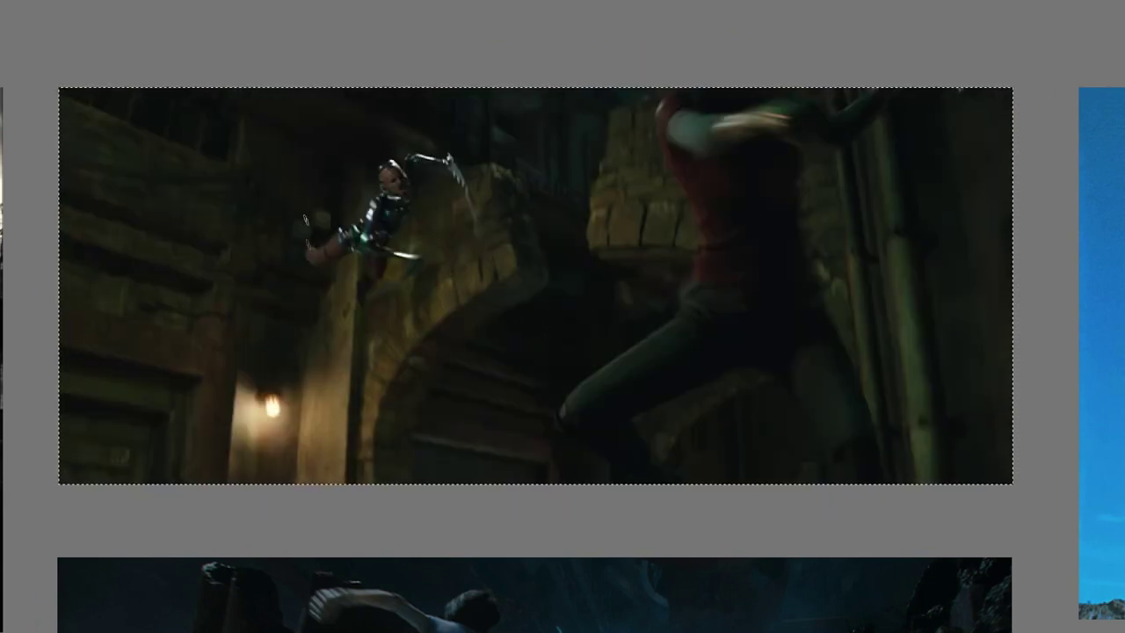
- Circle the flying character, the right-hand woman and a figure with temporary marks, then scroll down
left_click_drag(439, 189, 433, 173)
mouse_move(735, 179)
left_mouse_down()
mouse_move(770, 270)
mouse_move(676, 248)
left_mouse_up()
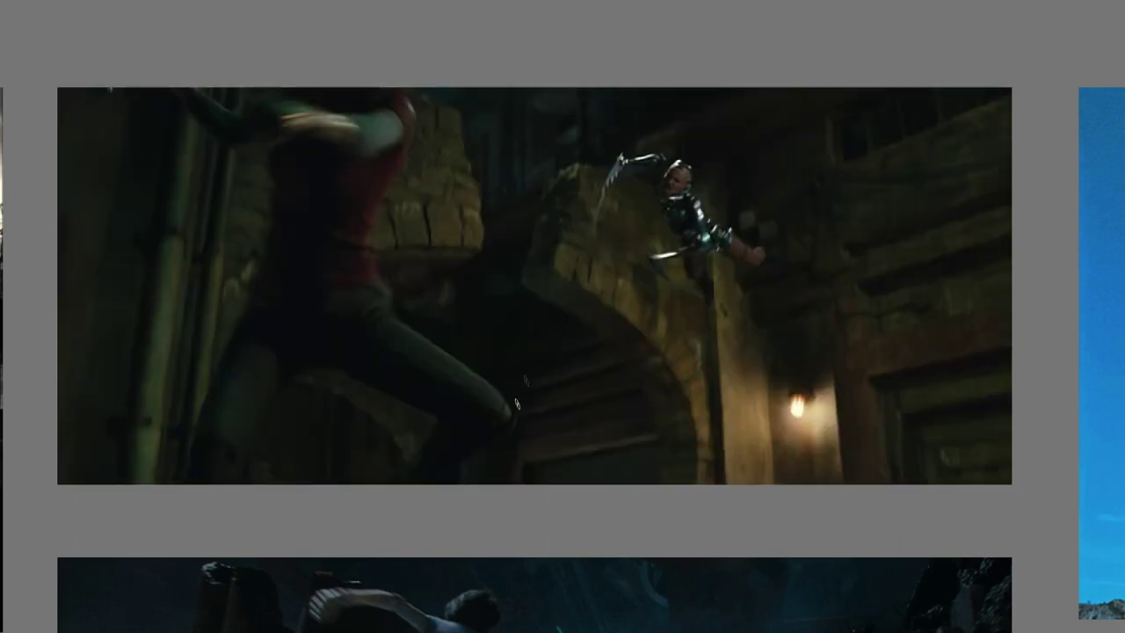
left_click_drag(263, 235, 268, 239)
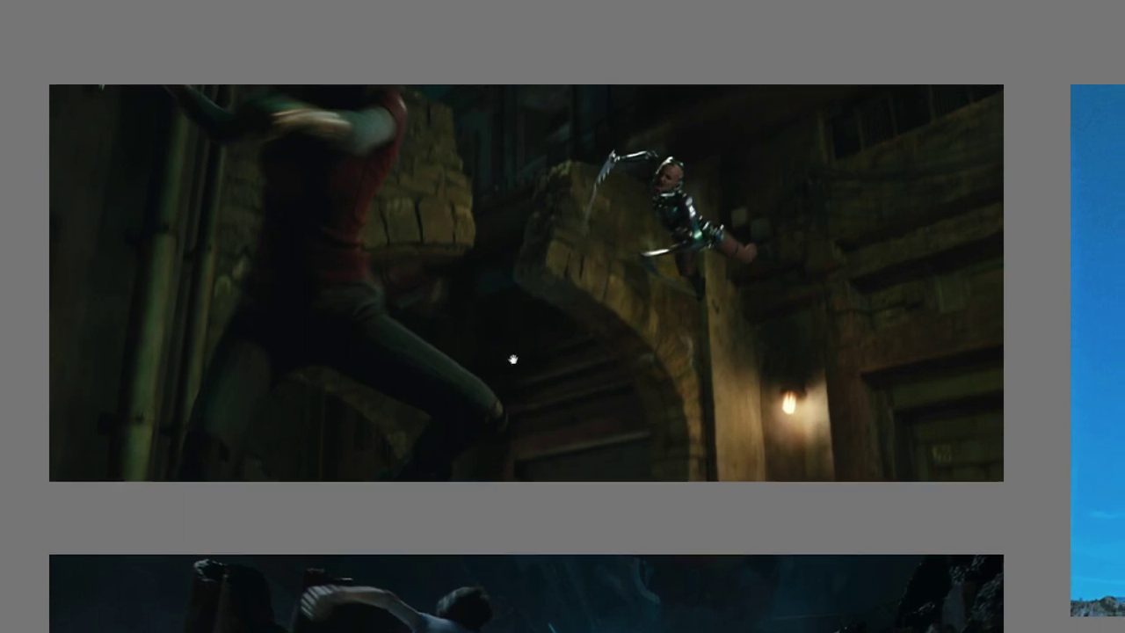
scroll(615, 325, "down", 5)
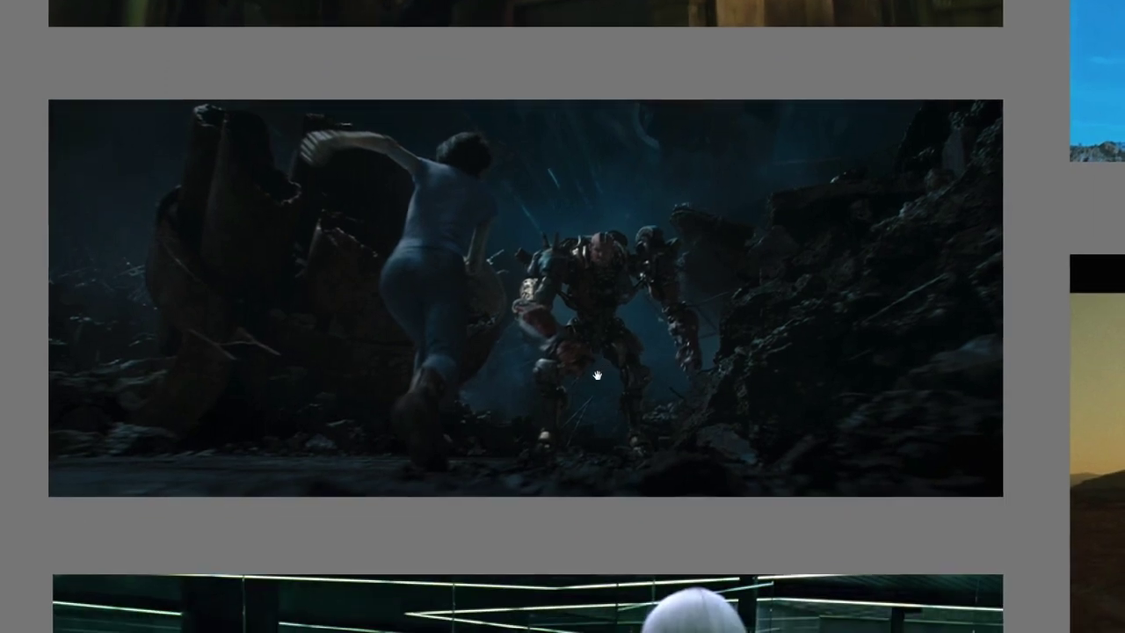
- Mirror the lab still horizontally as a check, then restore its original orientation
scroll(596, 378, "down", 5)
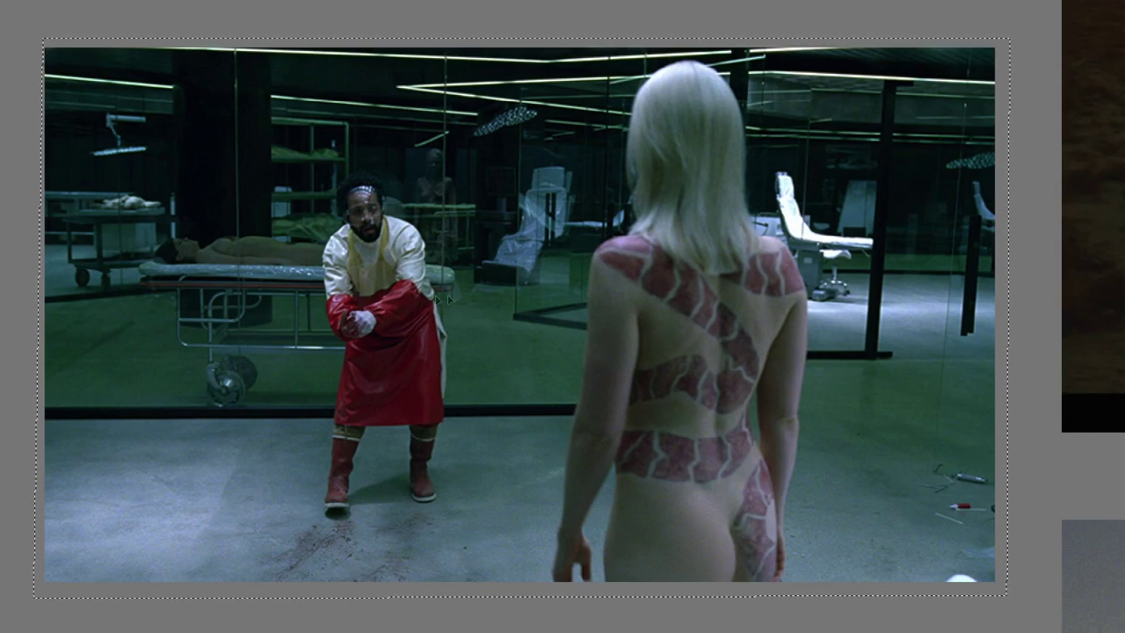
key("Right")
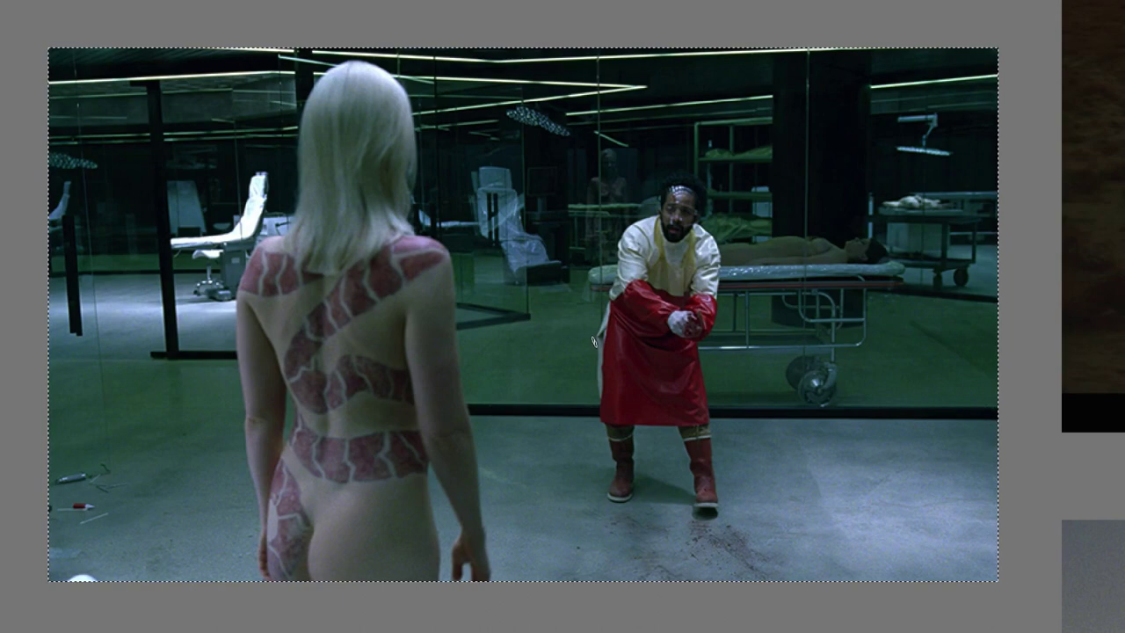
left_click(595, 376)
scroll(596, 378, "down", 1)
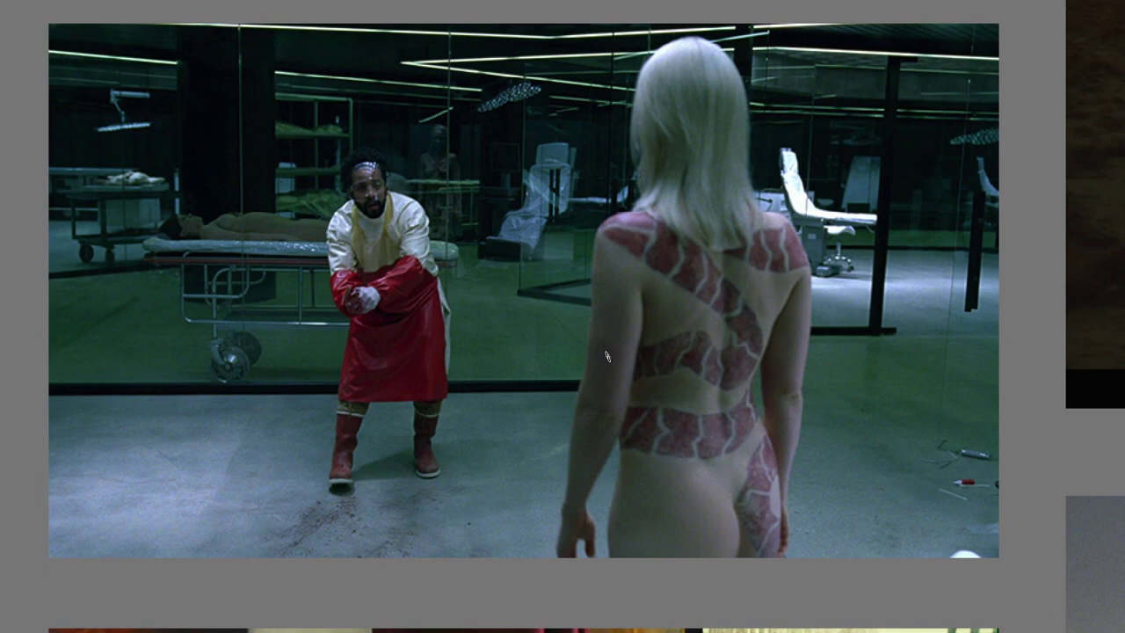
left_click_drag(462, 470, 484, 450)
mouse_move(527, 525)
left_mouse_down()
mouse_move(572, 151)
mouse_move(753, 38)
mouse_move(828, 502)
left_mouse_up()
left_click_drag(287, 194, 376, 320)
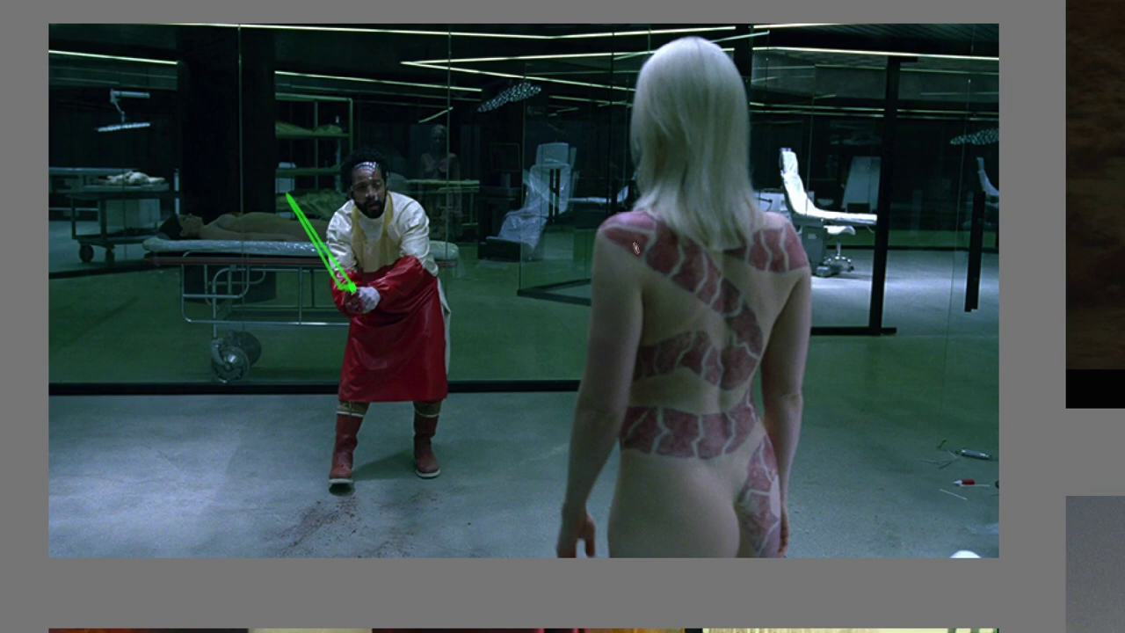
left_click_drag(230, 63, 250, 272)
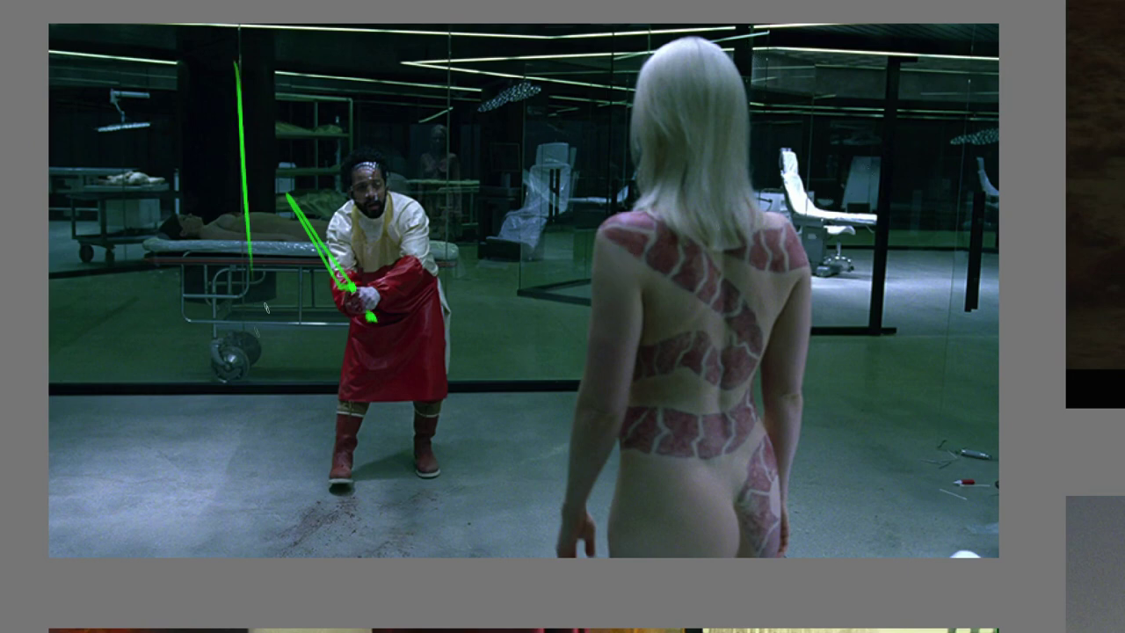
left_click_drag(453, 78, 451, 211)
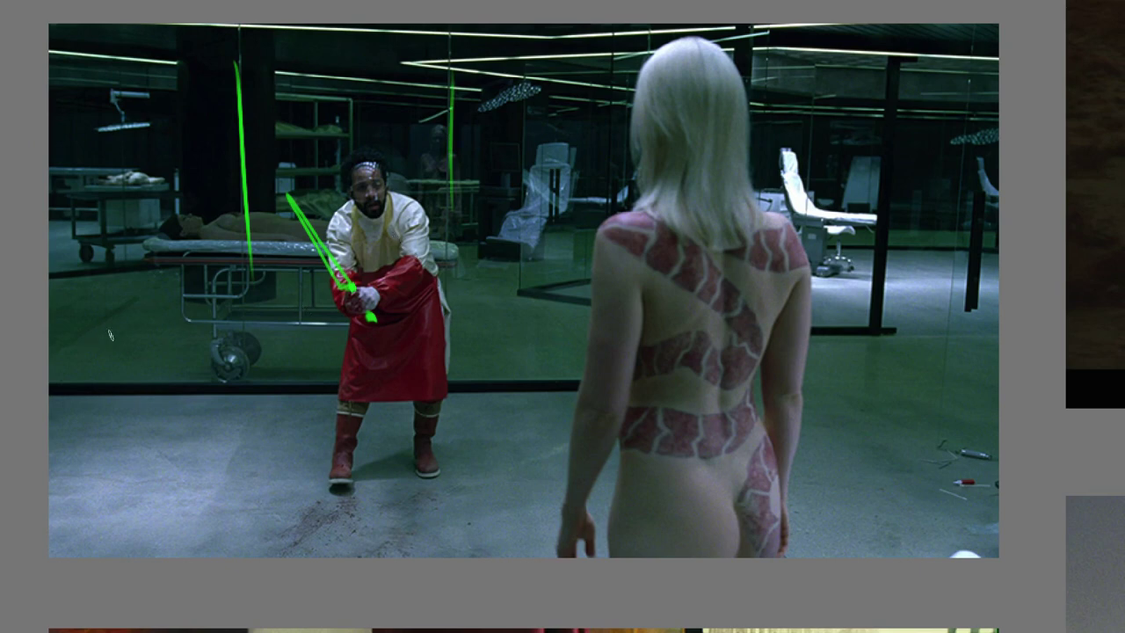
left_click_drag(110, 334, 496, 249)
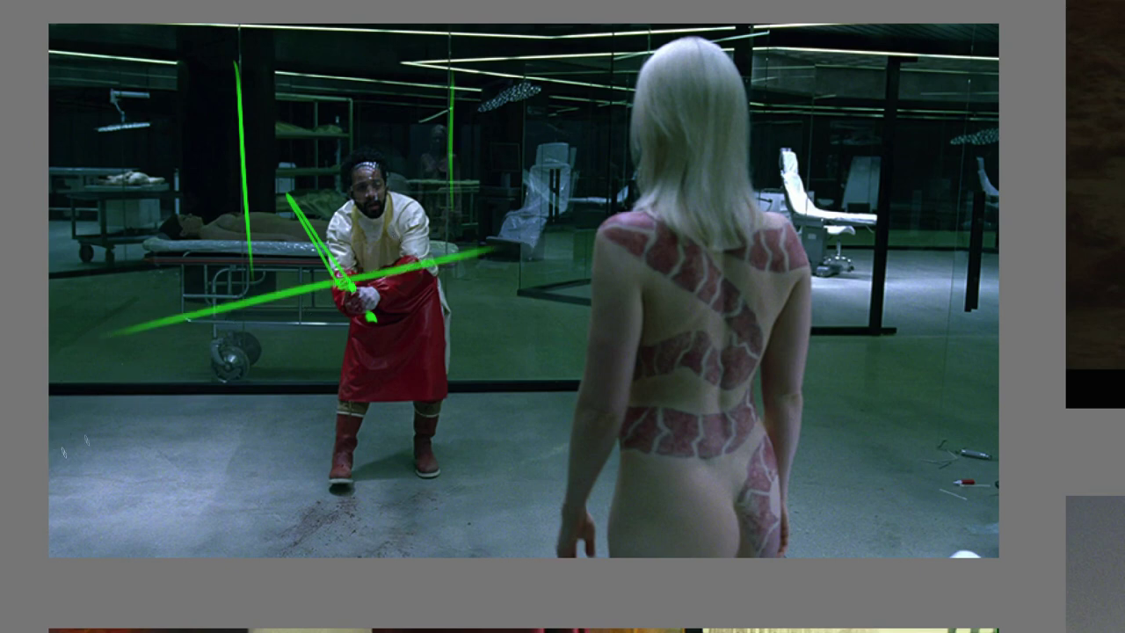
left_click_drag(61, 451, 361, 345)
left_click_drag(462, 319, 936, 377)
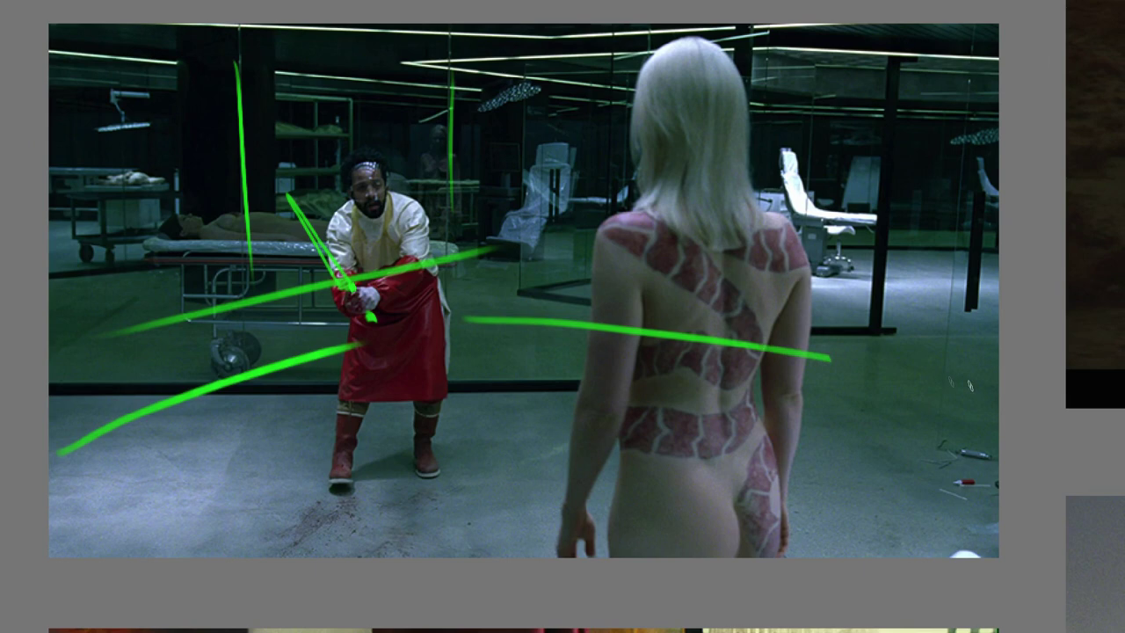
left_click_drag(497, 261, 990, 365)
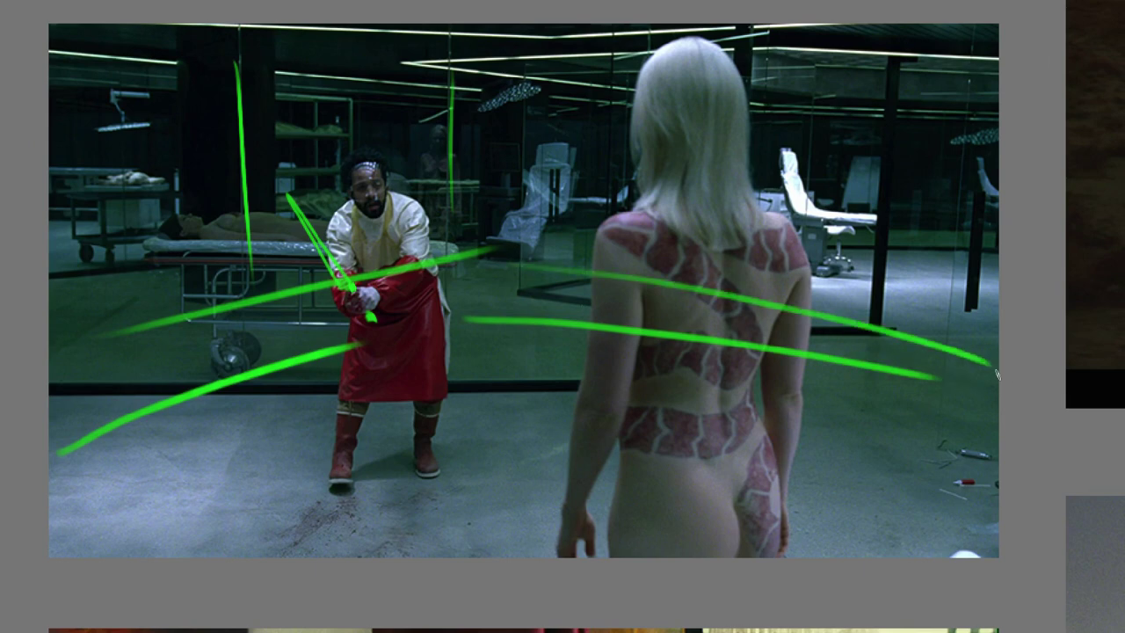
left_click_drag(744, 46, 773, 77)
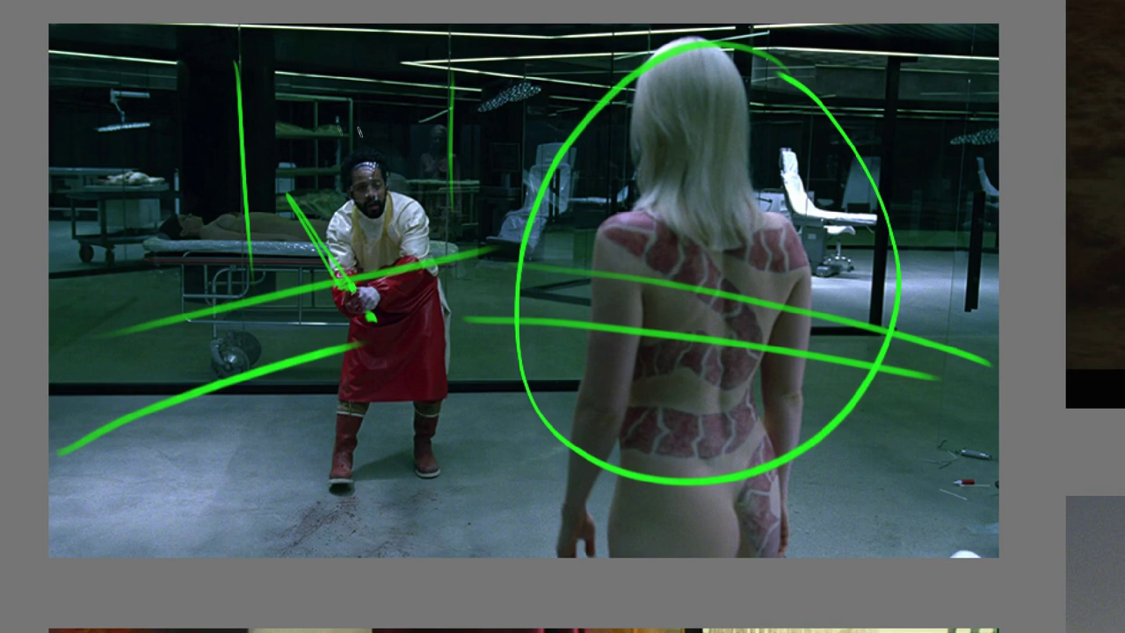
left_click_drag(360, 130, 391, 138)
left_click_drag(370, 237, 751, 236)
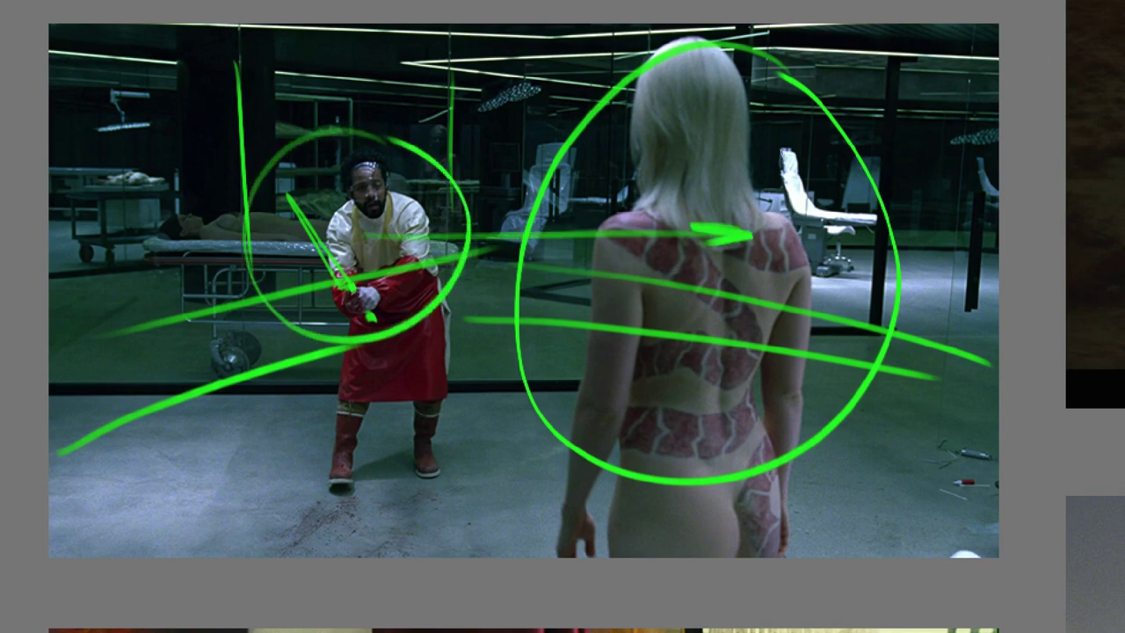
key("ctrl+z")
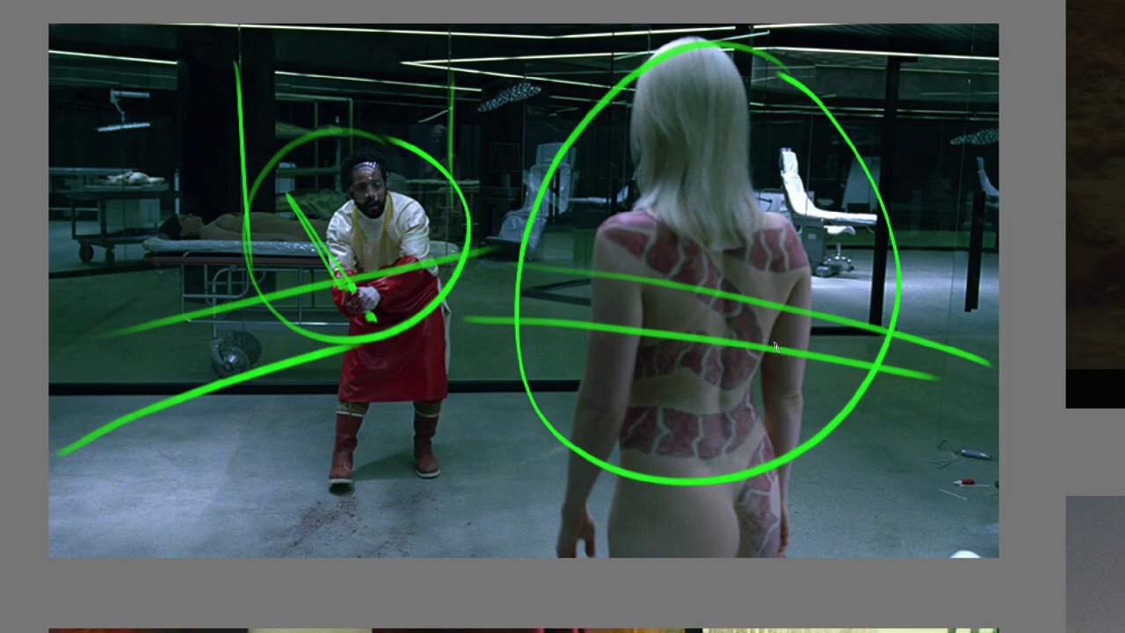
key("ctrl+z")
key("ctrl+z")
key("ctrl+z")
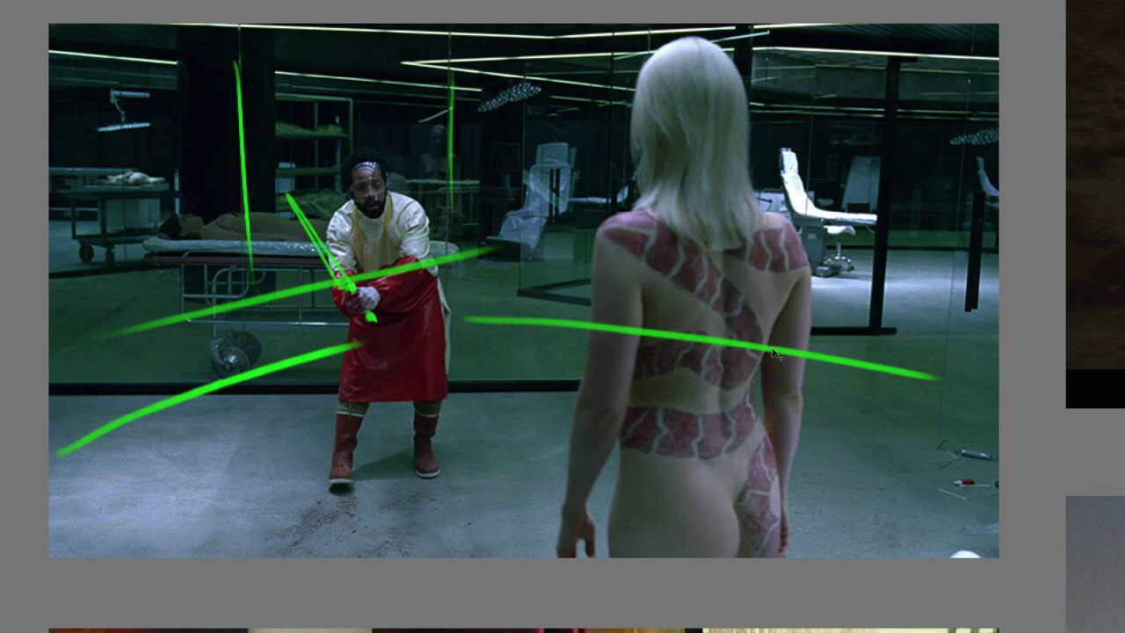
key("ctrl+z")
key("ctrl+z")
key("ctrl+z")
key("ctrl+z")
scroll(661, 452, "down", 1)
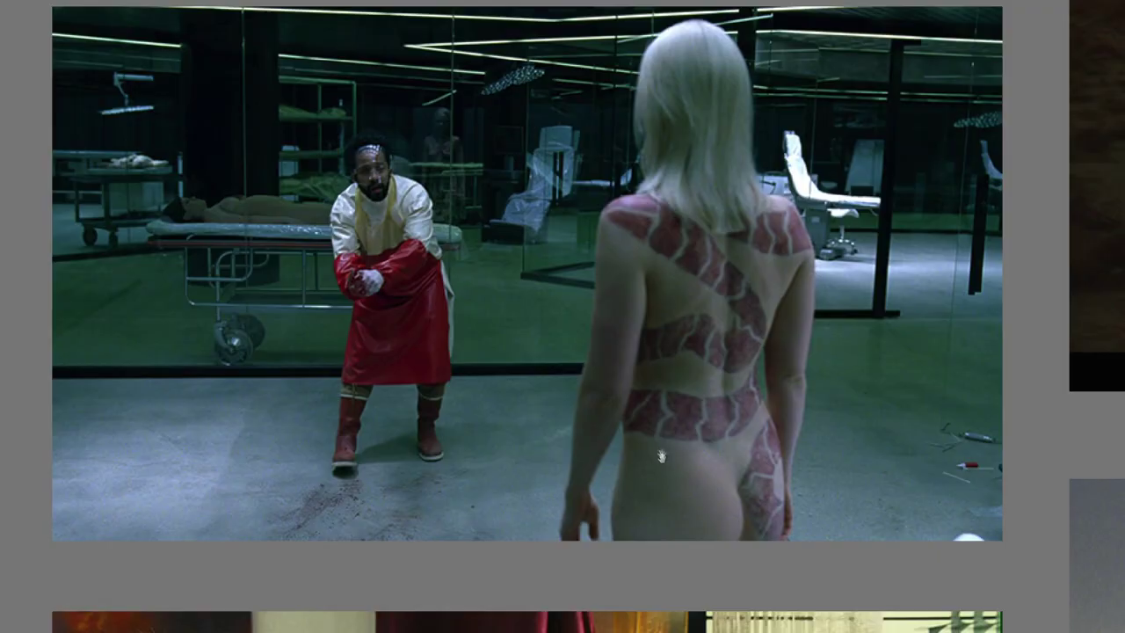
- Circle the man's head and the woman's pistol with temporary marks, selecting the standoff still
scroll(662, 485, "down", 5)
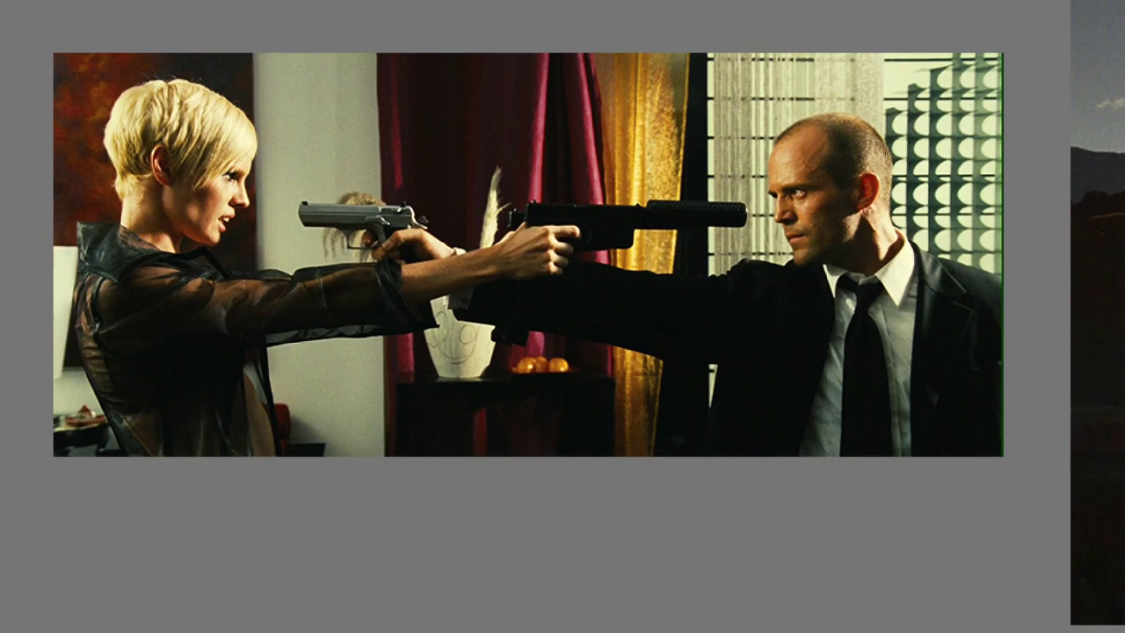
left_click_drag(841, 109, 889, 139)
left_click(62, 42)
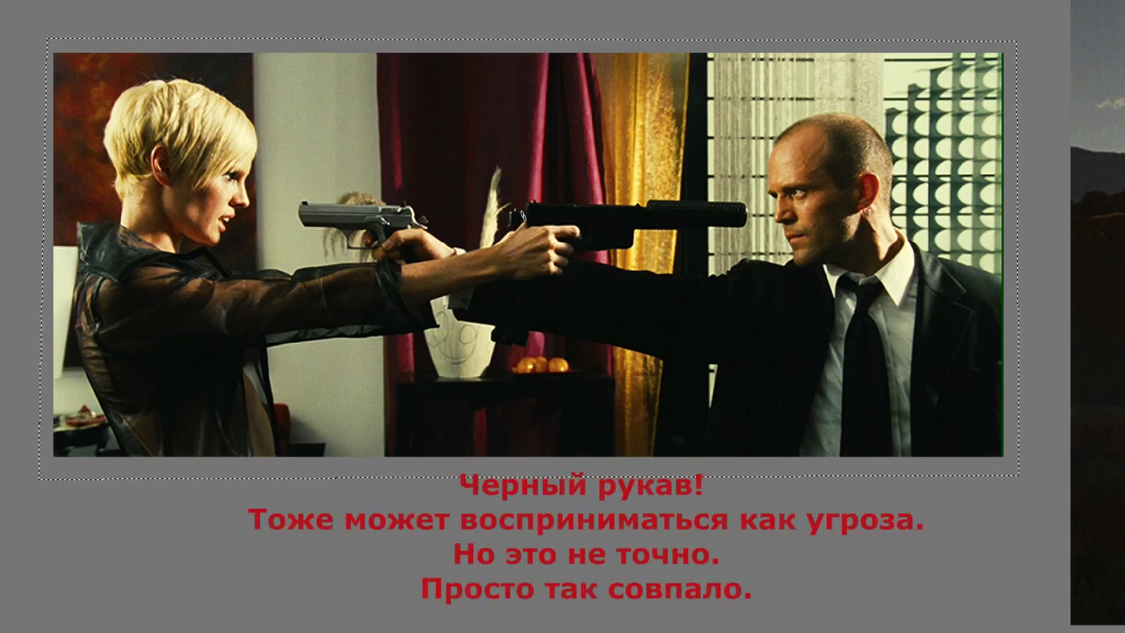
left_click_drag(413, 188, 448, 218)
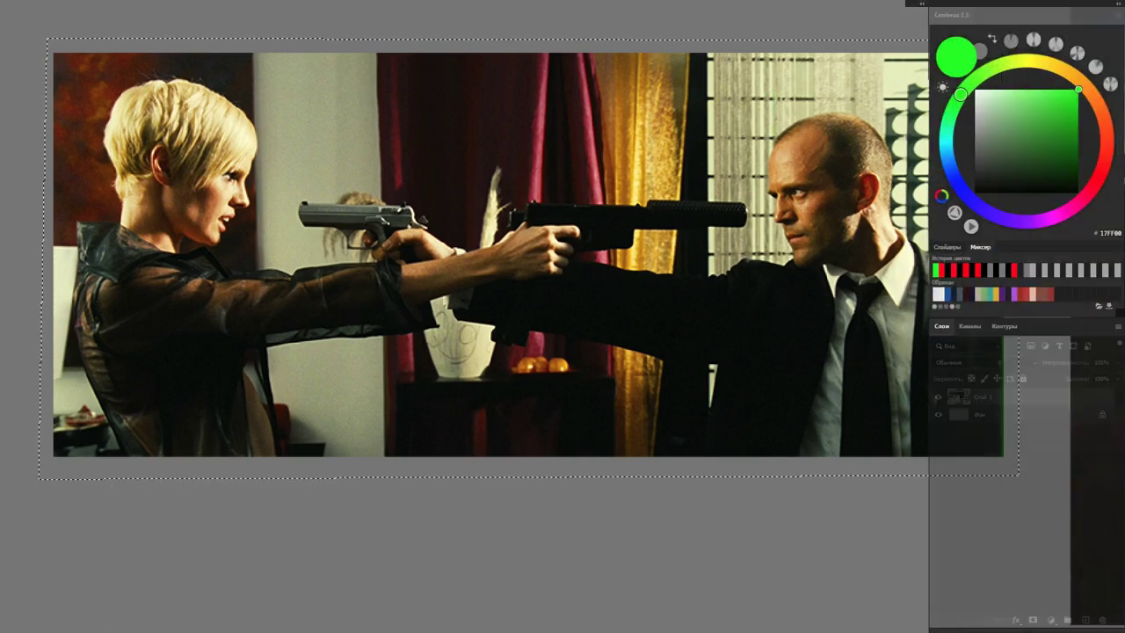
- Pick a near-black painting colour from the Coolorus colour square's dark corner
left_click(1031, 187)
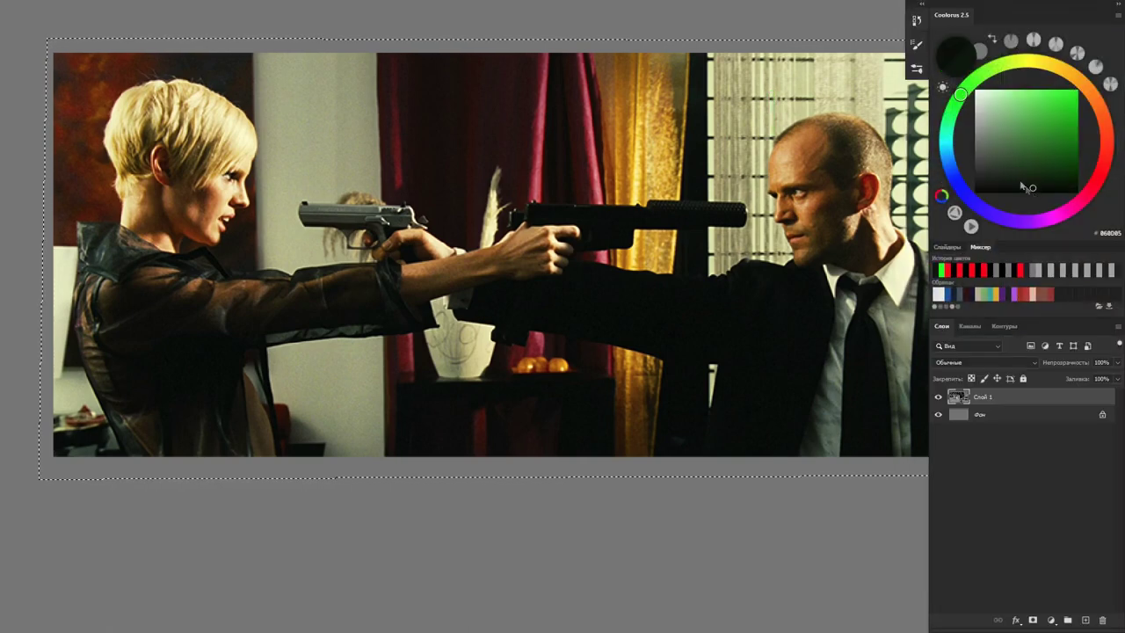
- Paint the window blinds behind the man black and cover the left edge in pale wall colour
left_click_drag(819, 85, 905, 220)
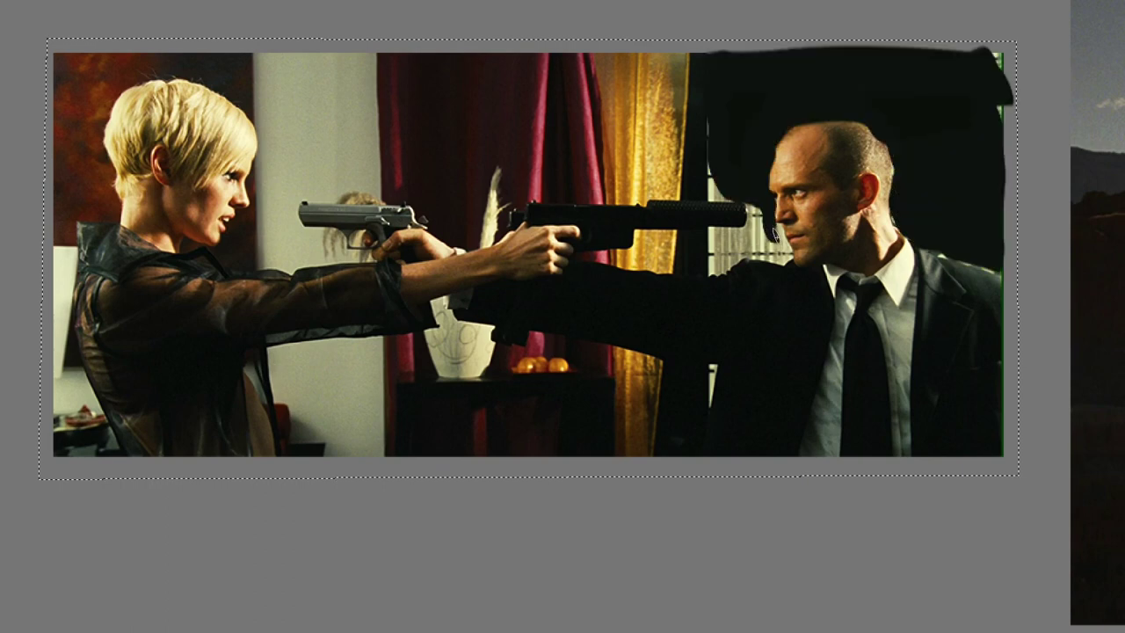
mouse_move(780, 252)
left_mouse_down()
mouse_move(714, 238)
mouse_move(702, 180)
left_mouse_up()
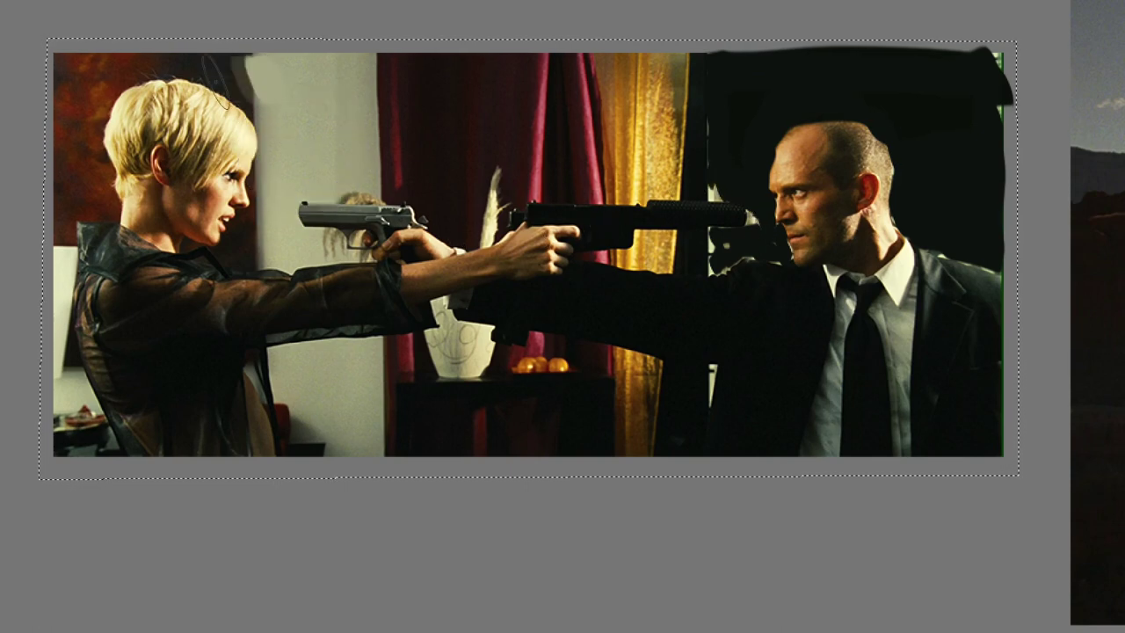
mouse_move(264, 88)
left_mouse_down()
mouse_move(70, 175)
mouse_move(66, 263)
left_mouse_up()
left_click_drag(66, 127, 61, 329)
left_click_drag(61, 238, 79, 360)
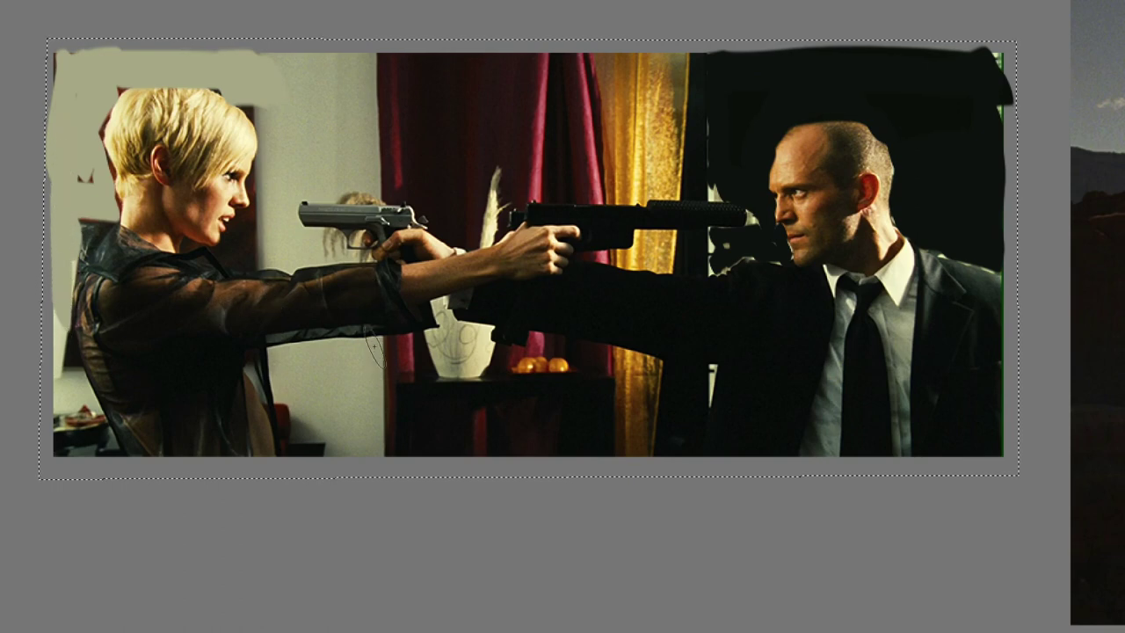
scroll(450, 343, "down", 2)
scroll(449, 343, "up", 2)
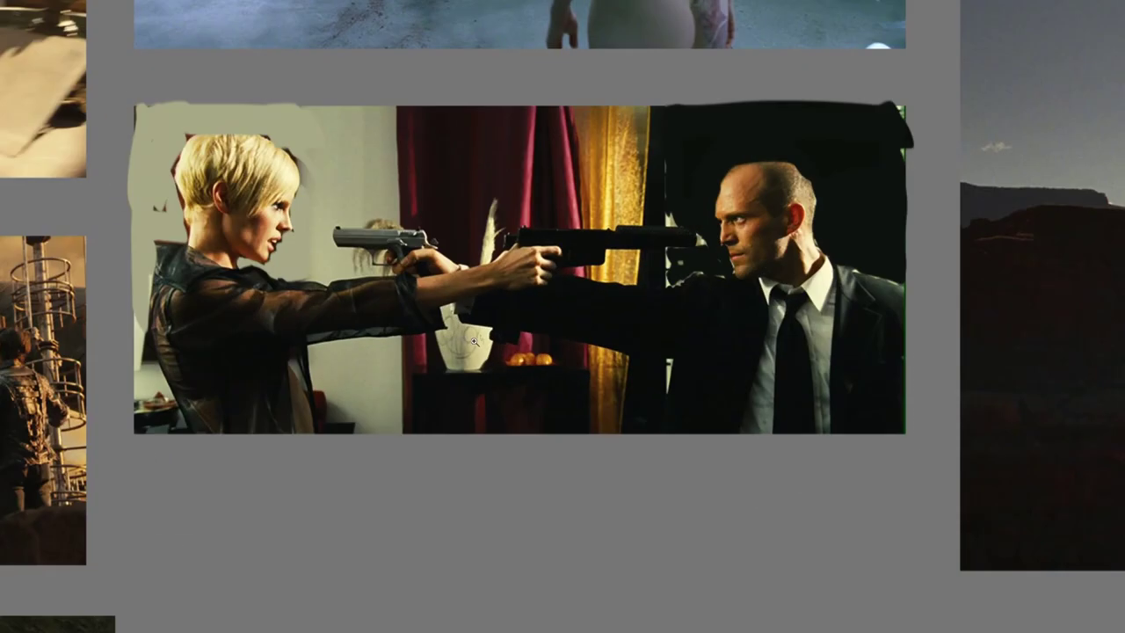
- Mirror the standoff still horizontally, add then undo a forehead tick, and flip it again
key("alt+shift+h")
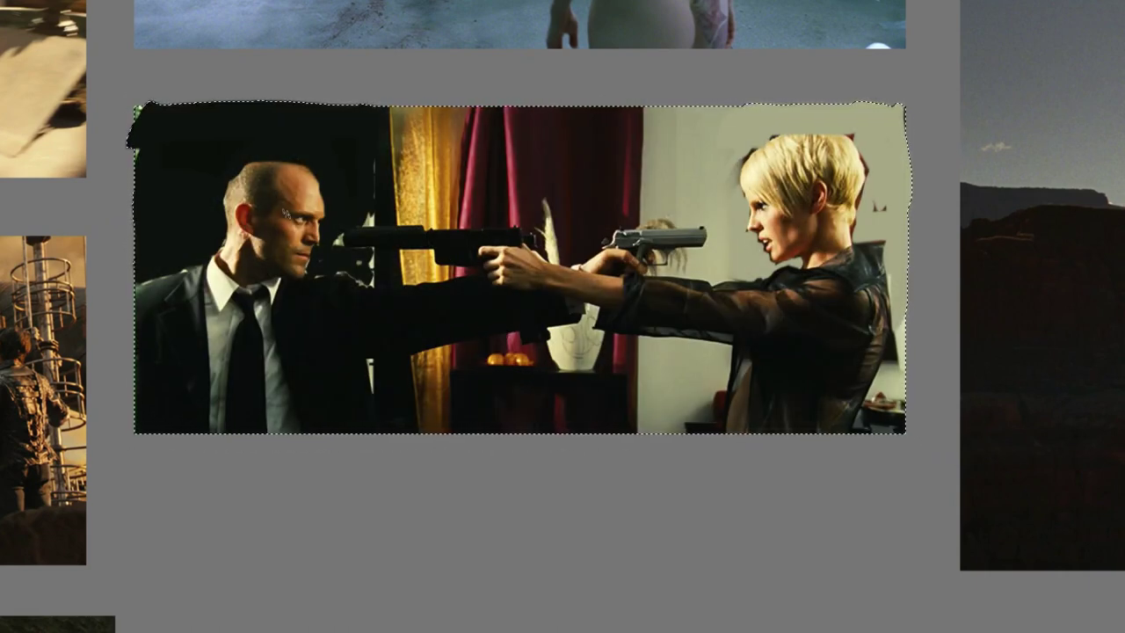
left_click_drag(282, 185, 301, 173)
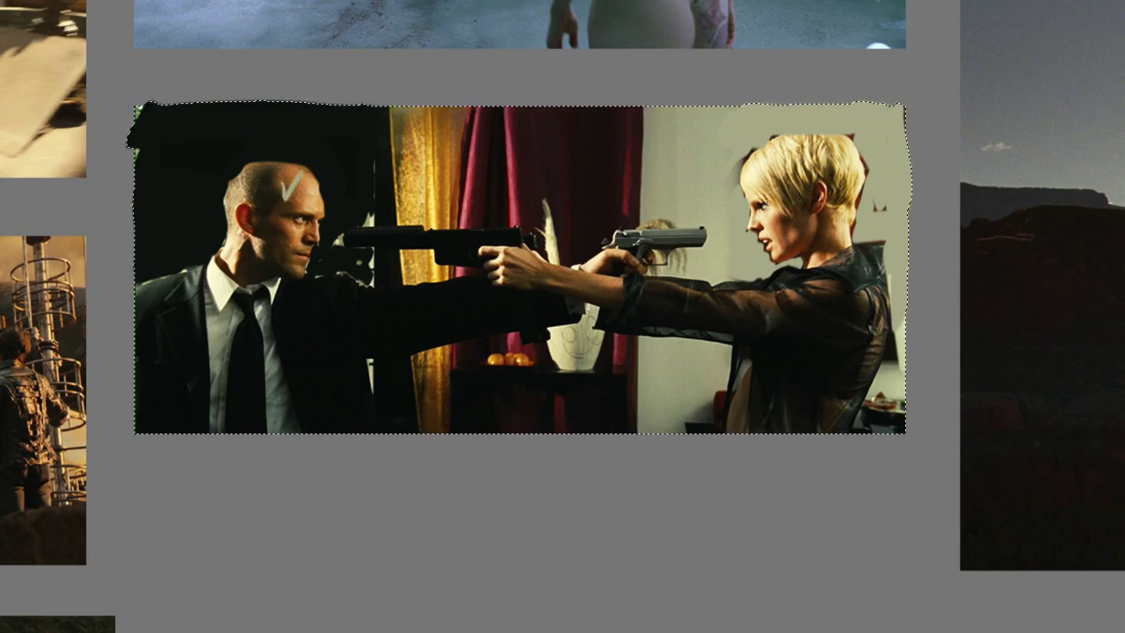
key("ctrl+z")
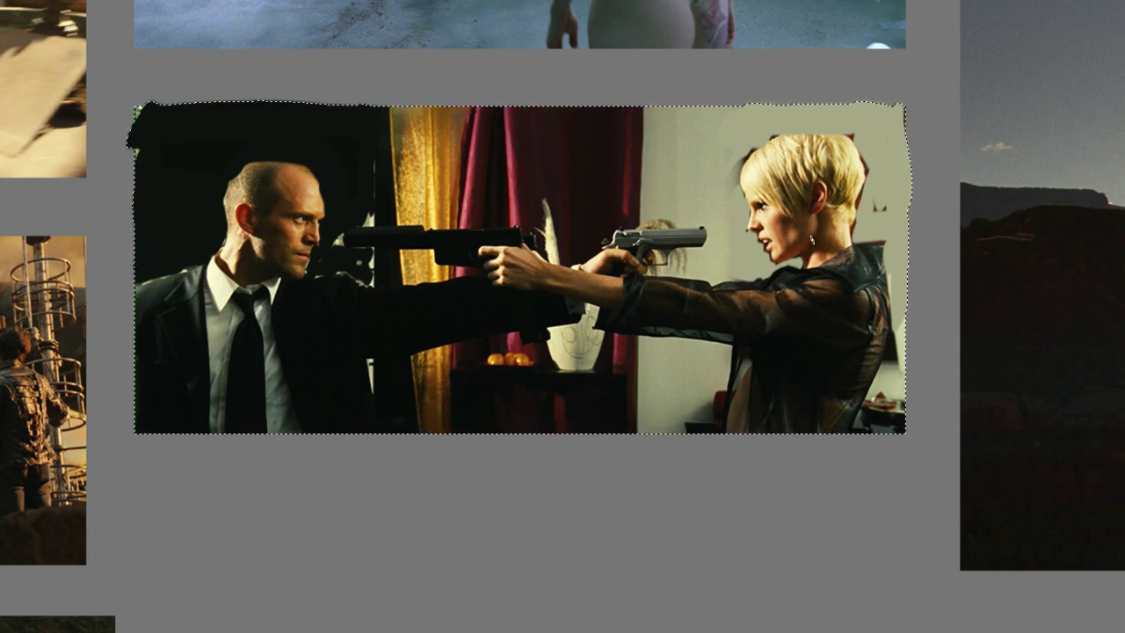
left_click(886, 209)
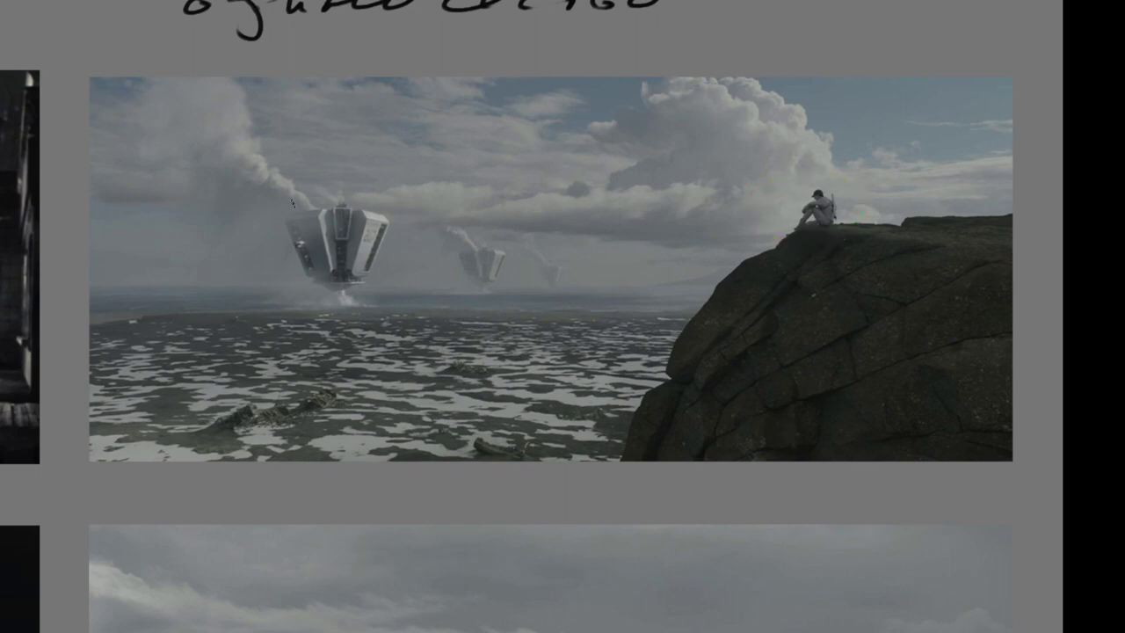
mouse_move(286, 232)
left_mouse_down()
mouse_move(571, 301)
mouse_move(665, 302)
left_mouse_up()
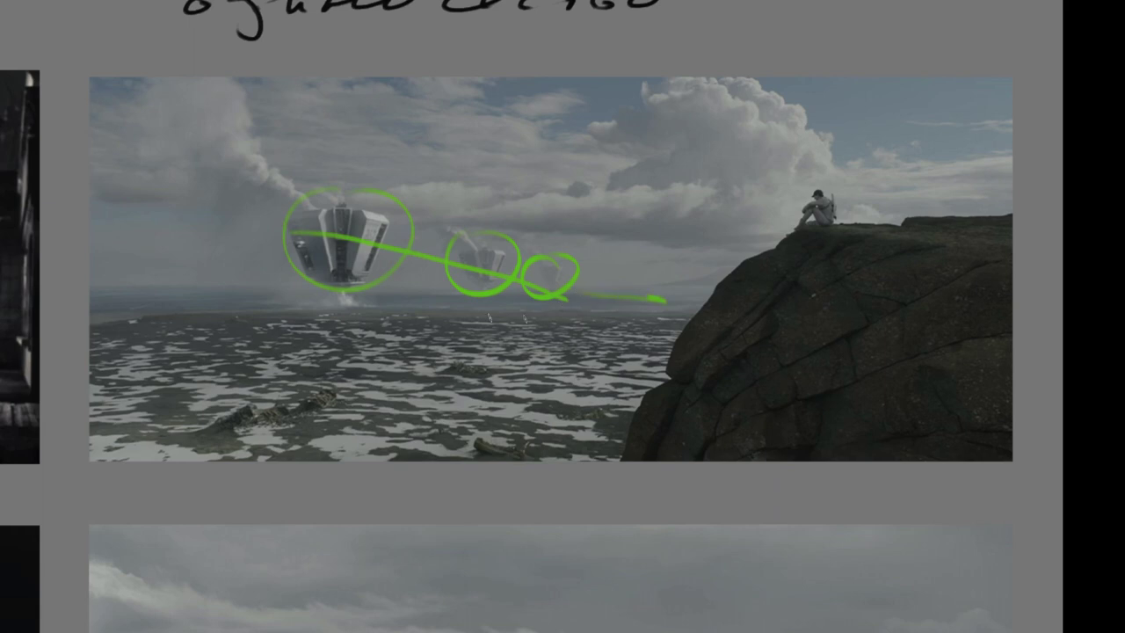
left_click_drag(162, 224, 110, 218)
key("ctrl+z")
key("ctrl+z")
key("ctrl+z")
key("ctrl+z")
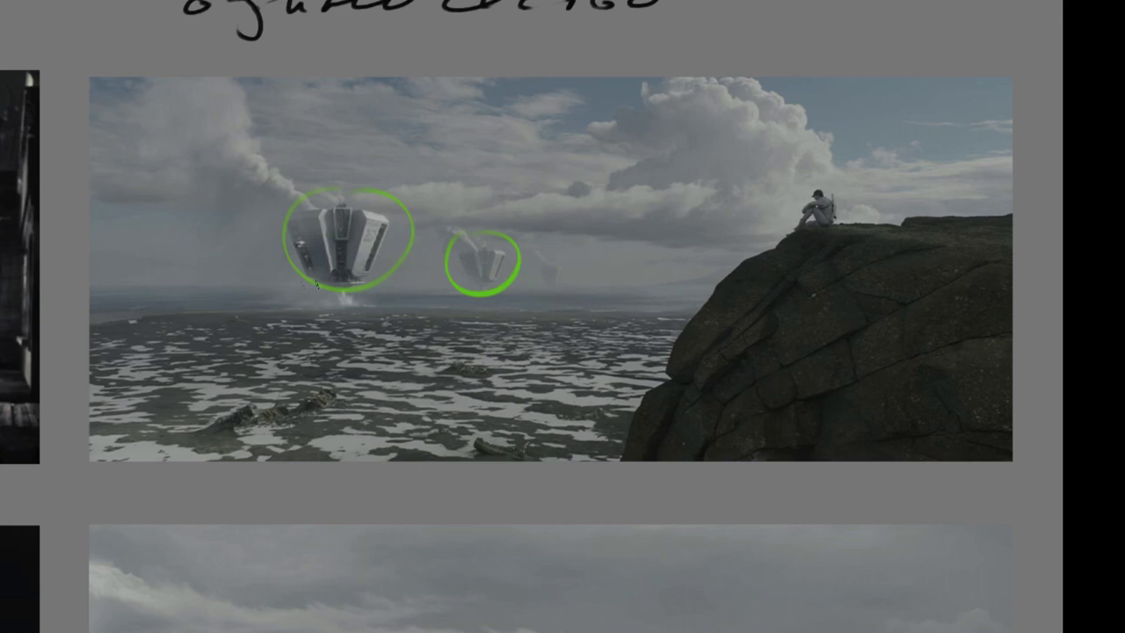
key("ctrl+z")
key("ctrl+z")
mouse_move(122, 296)
left_mouse_down()
mouse_move(162, 274)
mouse_move(646, 233)
left_mouse_up()
key("ctrl+z")
mouse_move(121, 206)
left_mouse_down()
mouse_move(755, 253)
mouse_move(921, 300)
left_mouse_up()
mouse_move(436, 352)
left_mouse_down()
mouse_move(148, 327)
mouse_move(568, 263)
mouse_move(539, 309)
left_mouse_up()
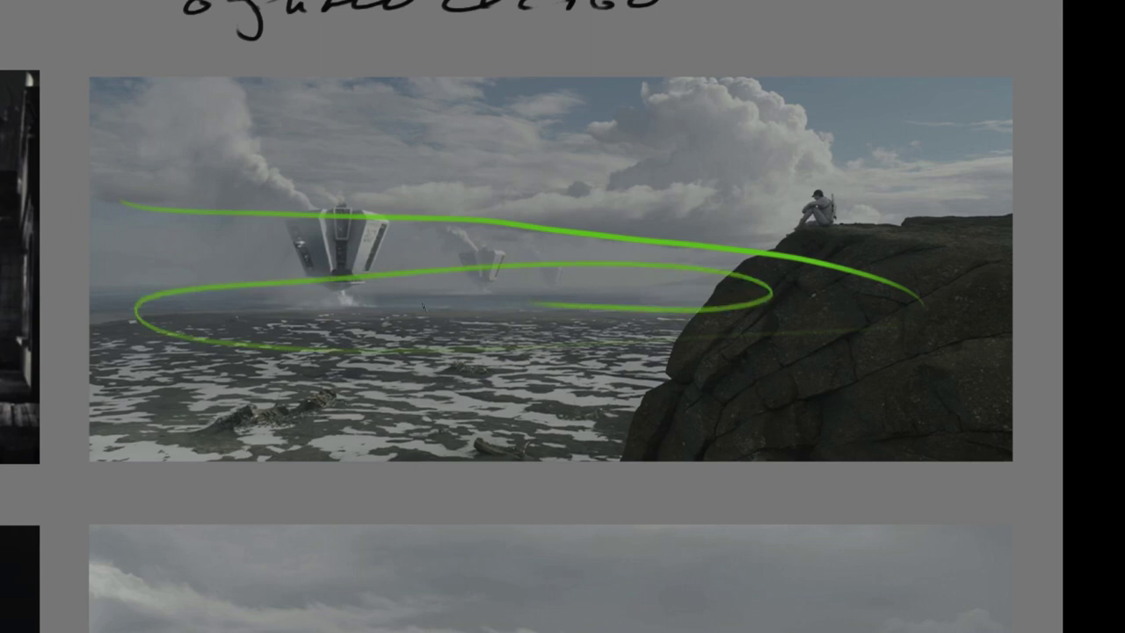
key("ctrl+z")
key("ctrl+z")
mouse_move(110, 335)
left_mouse_down()
mouse_move(176, 319)
mouse_move(665, 306)
left_mouse_up()
left_click_drag(435, 282, 519, 286)
left_click_drag(329, 241, 571, 270)
left_click_drag(389, 214, 702, 240)
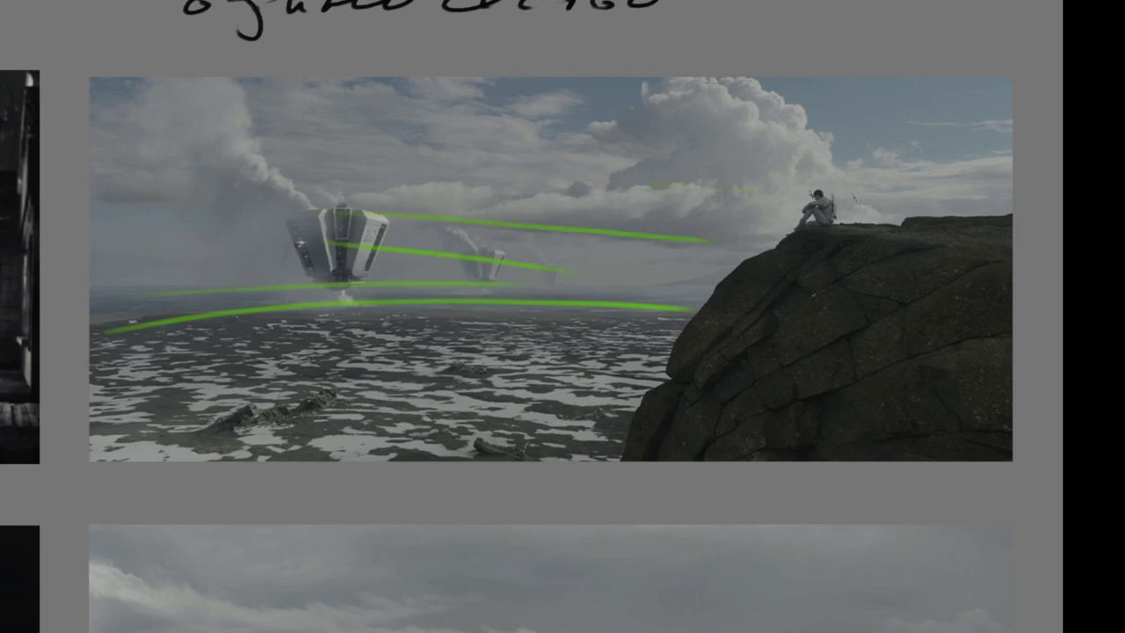
key("ctrl+z")
left_click_drag(624, 446, 991, 220)
mouse_move(864, 210)
left_mouse_down()
mouse_move(801, 233)
mouse_move(643, 225)
mouse_move(687, 230)
left_mouse_up()
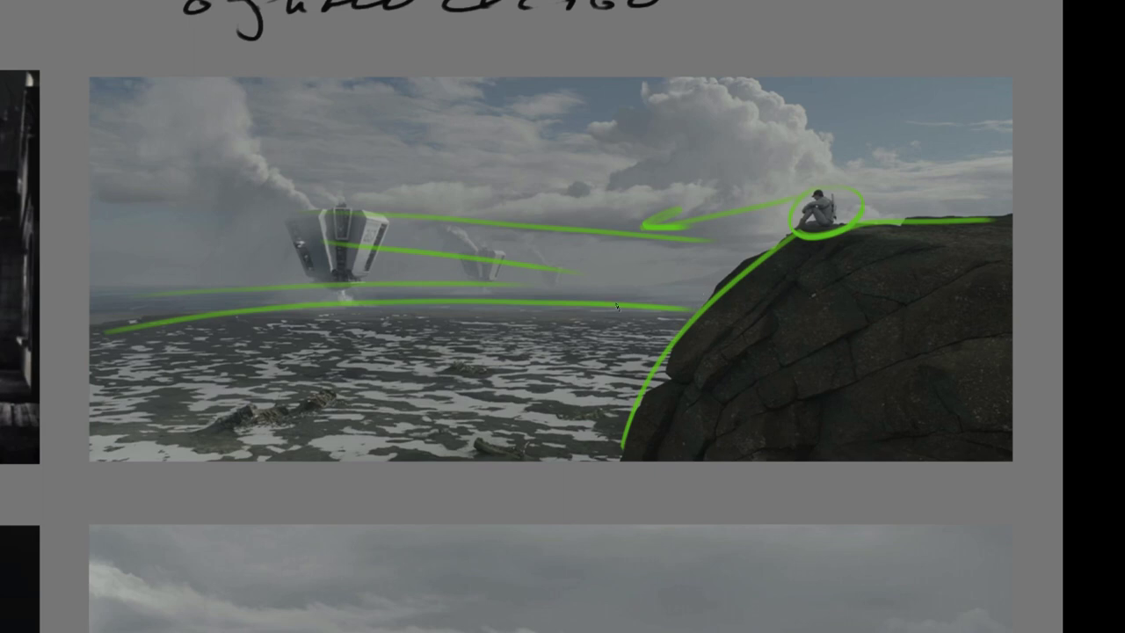
left_click_drag(629, 314, 105, 338)
left_click_drag(615, 309, 634, 353)
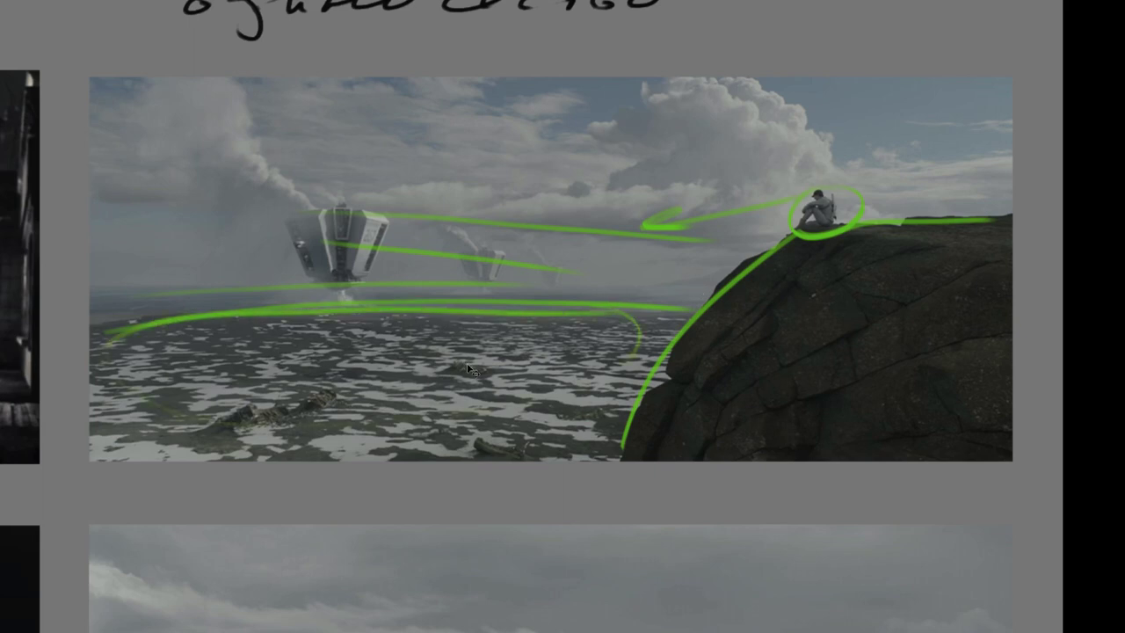
mouse_move(355, 177)
left_mouse_down()
mouse_move(272, 210)
mouse_move(408, 209)
left_mouse_up()
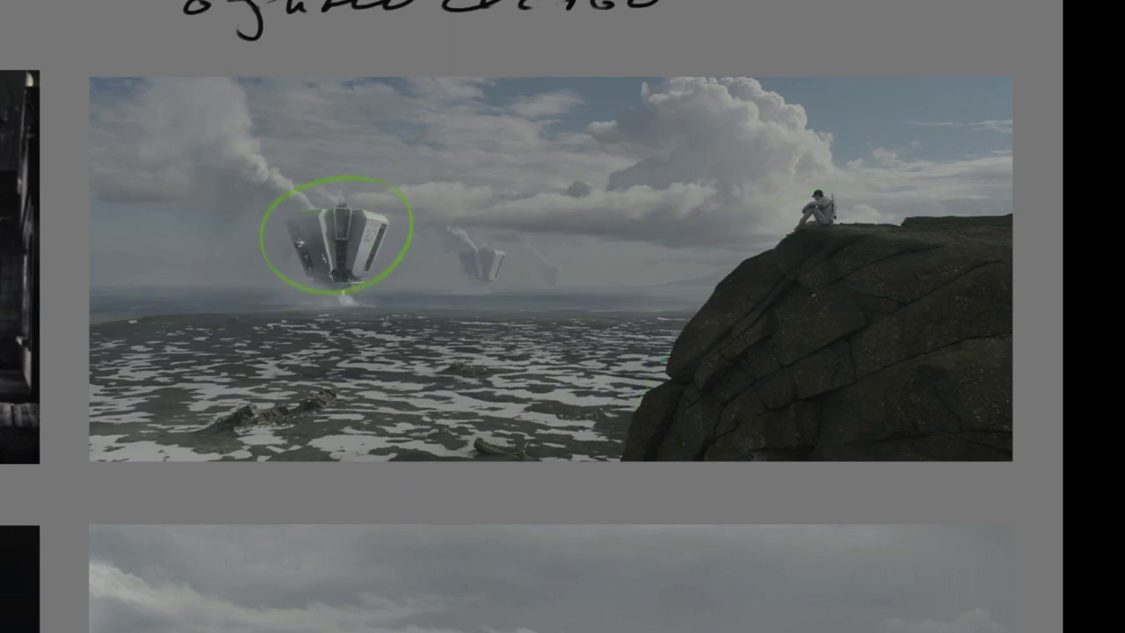
left_click_drag(784, 197, 790, 204)
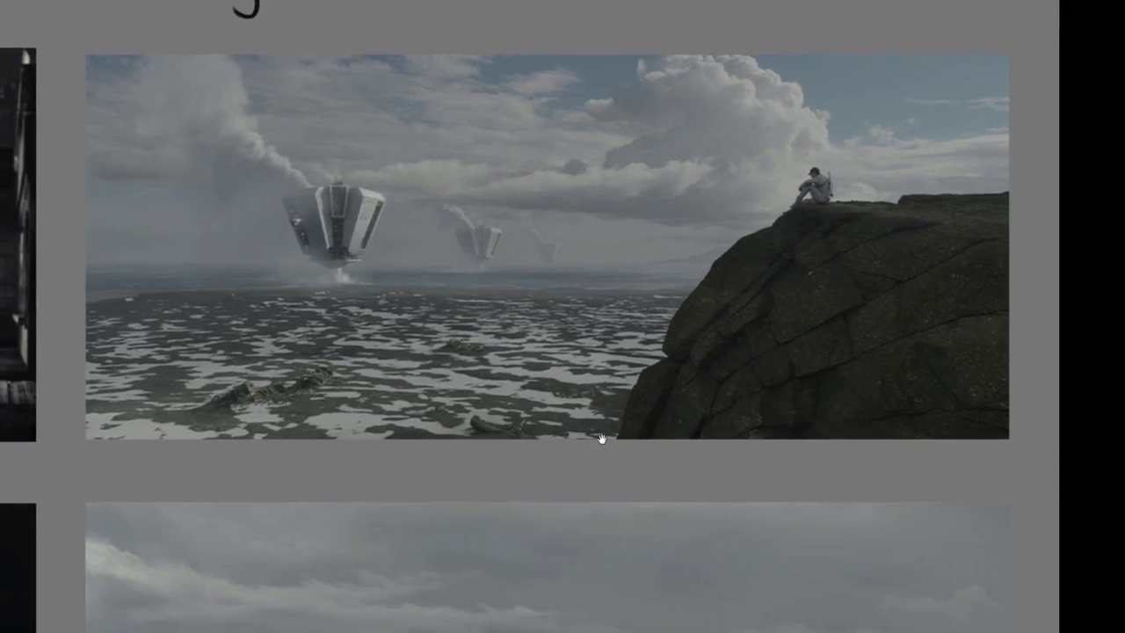
- Mark the seated man, a line to the rock, and the motorcycle with temporary green strokes
scroll(604, 378, "down", 5)
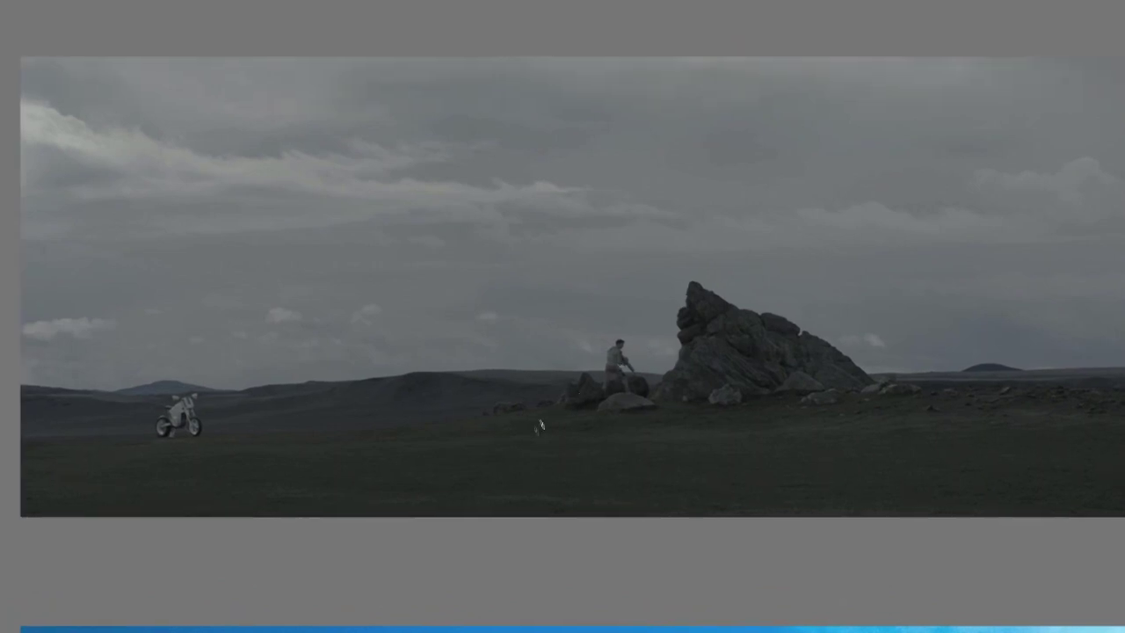
left_click_drag(606, 386, 612, 338)
left_click_drag(606, 388, 708, 351)
mouse_move(180, 391)
left_mouse_down()
mouse_move(214, 422)
mouse_move(611, 381)
left_mouse_up()
left_click_drag(584, 353, 674, 369)
left_click_drag(129, 411, 239, 432)
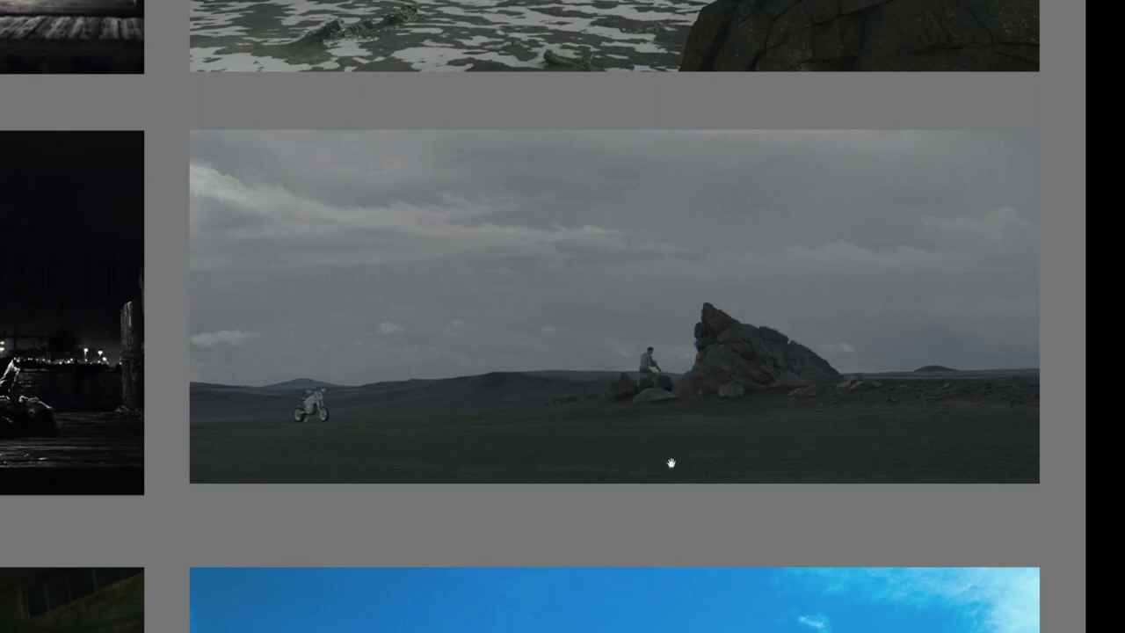
- Scroll around the board, then draw a lasso outline around the rock-landscape still
scroll(673, 457, "down", 1)
scroll(668, 455, "down", 1)
scroll(663, 470, "down", 3)
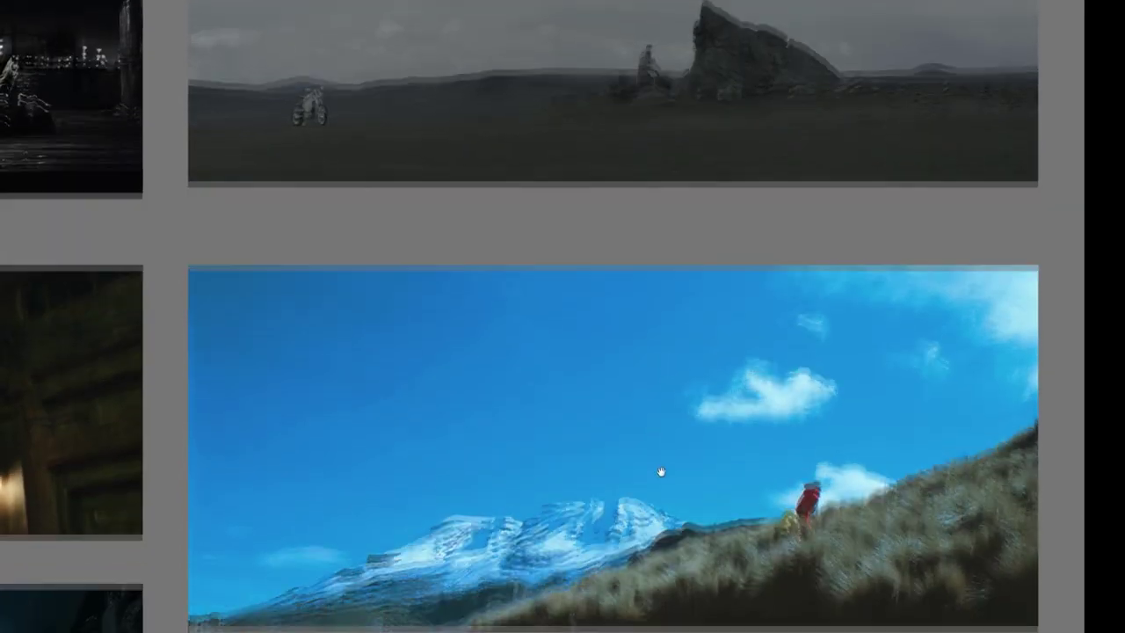
scroll(663, 492, "up", 3)
scroll(659, 527, "up", 2)
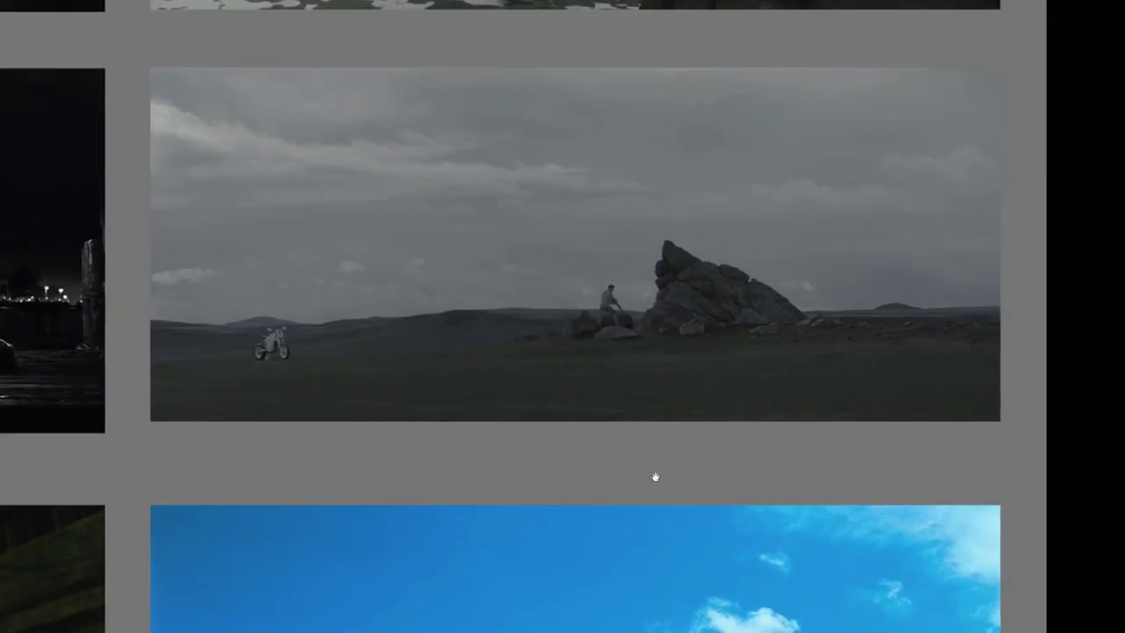
scroll(656, 472, "up", 1)
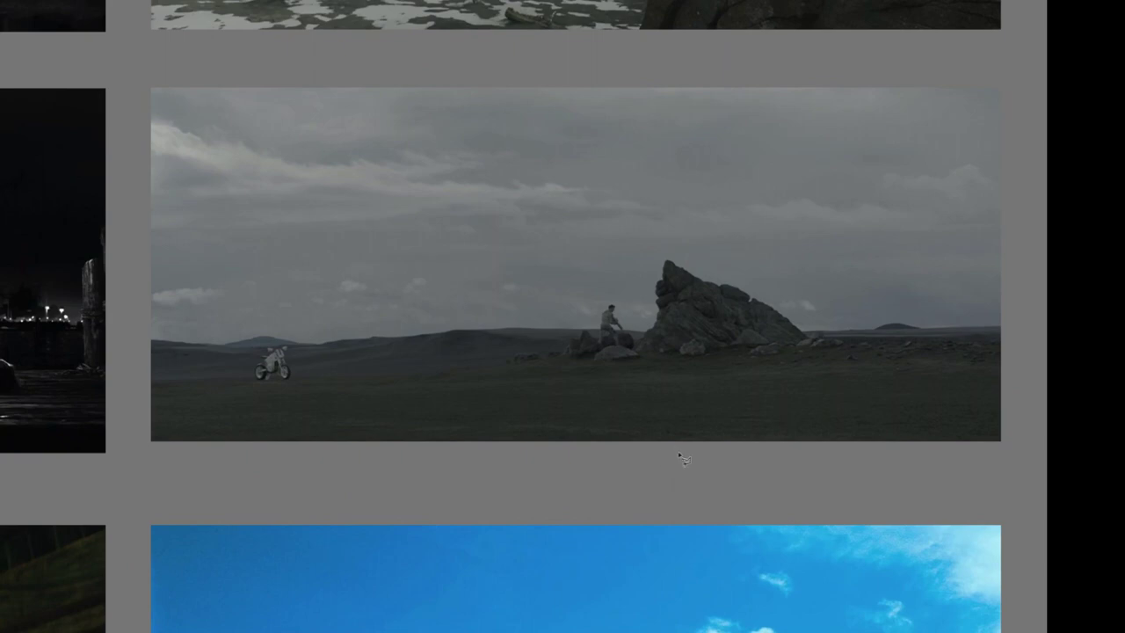
mouse_move(152, 454)
left_mouse_down()
mouse_move(1006, 450)
mouse_move(1017, 88)
mouse_move(918, 69)
mouse_move(141, 88)
mouse_move(138, 413)
mouse_move(154, 457)
left_mouse_up()
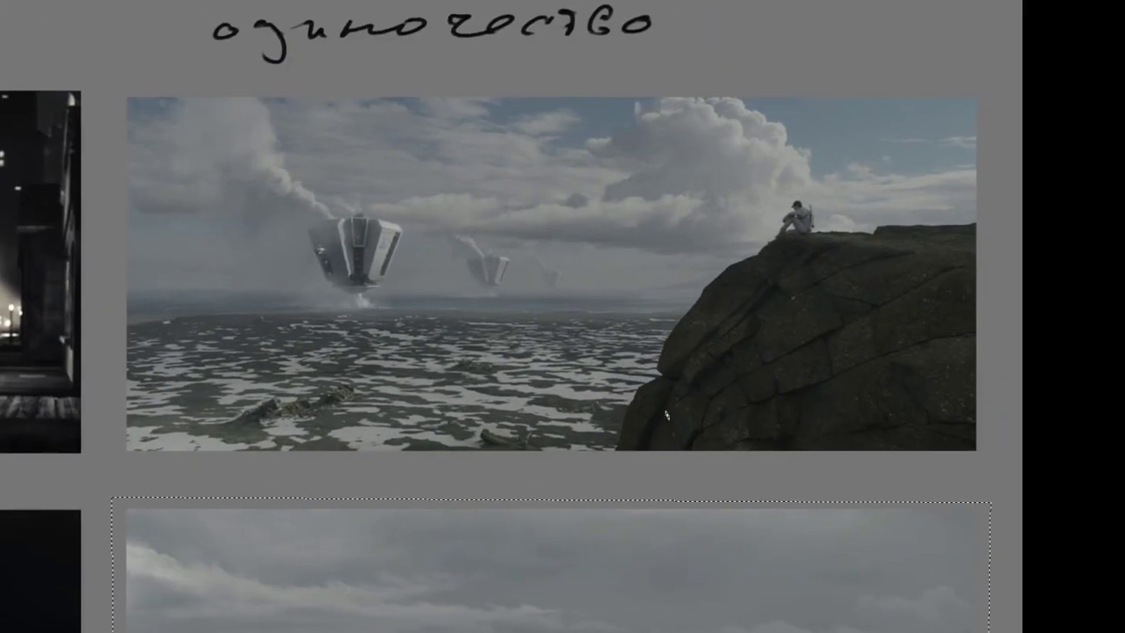
mouse_move(988, 461)
left_mouse_down()
mouse_move(117, 471)
mouse_move(544, 72)
mouse_move(985, 412)
left_mouse_up()
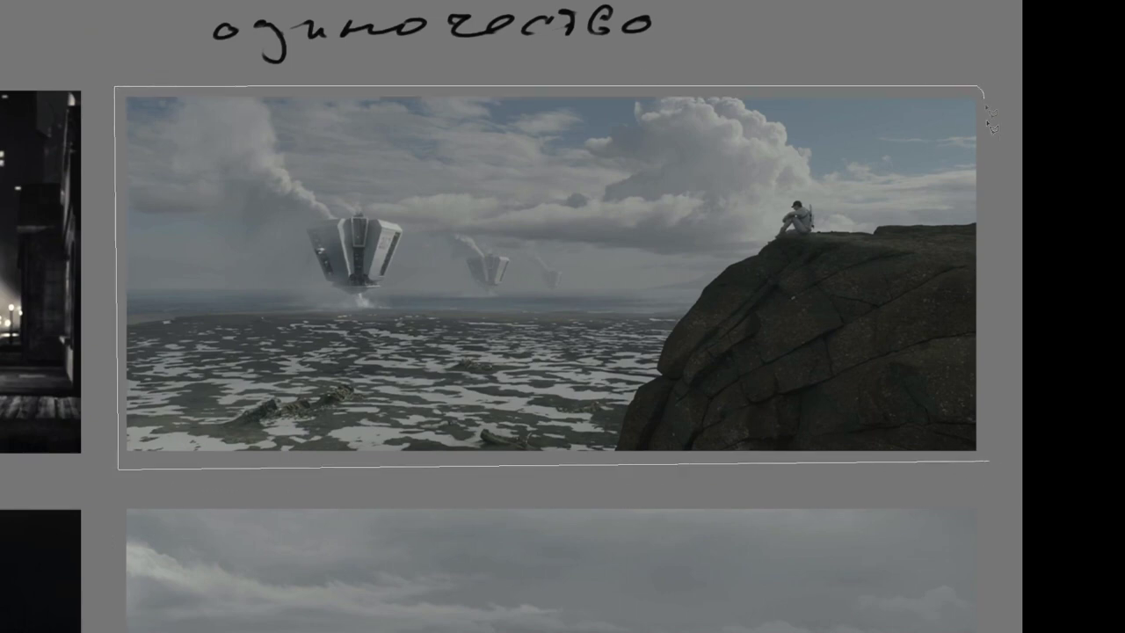
left_click_drag(987, 416, 993, 466)
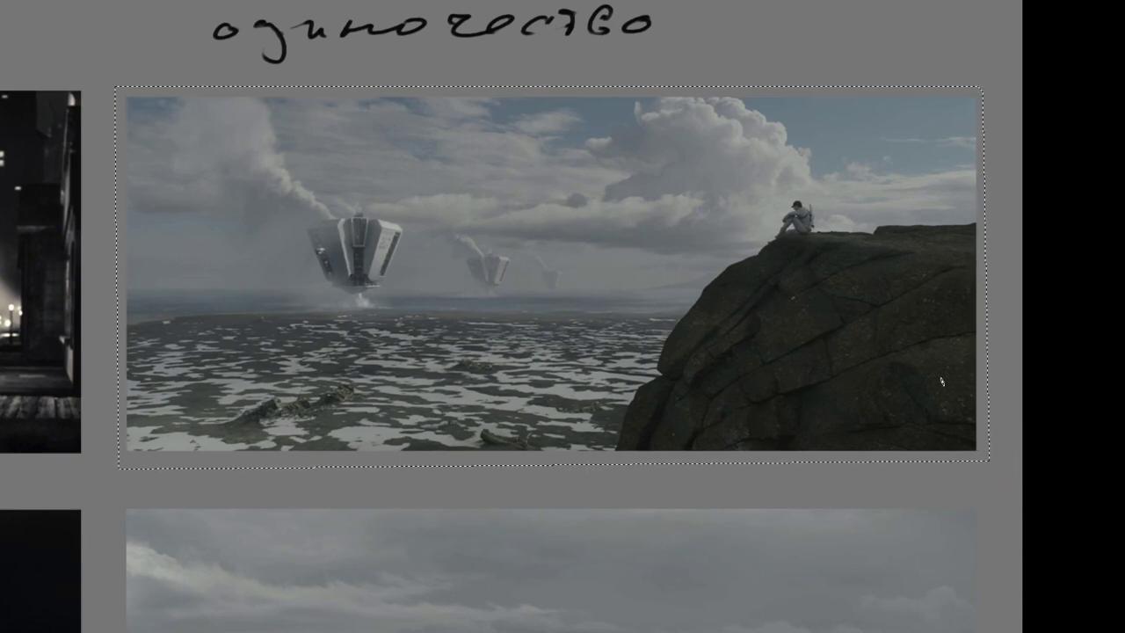
left_click_drag(920, 212, 942, 212)
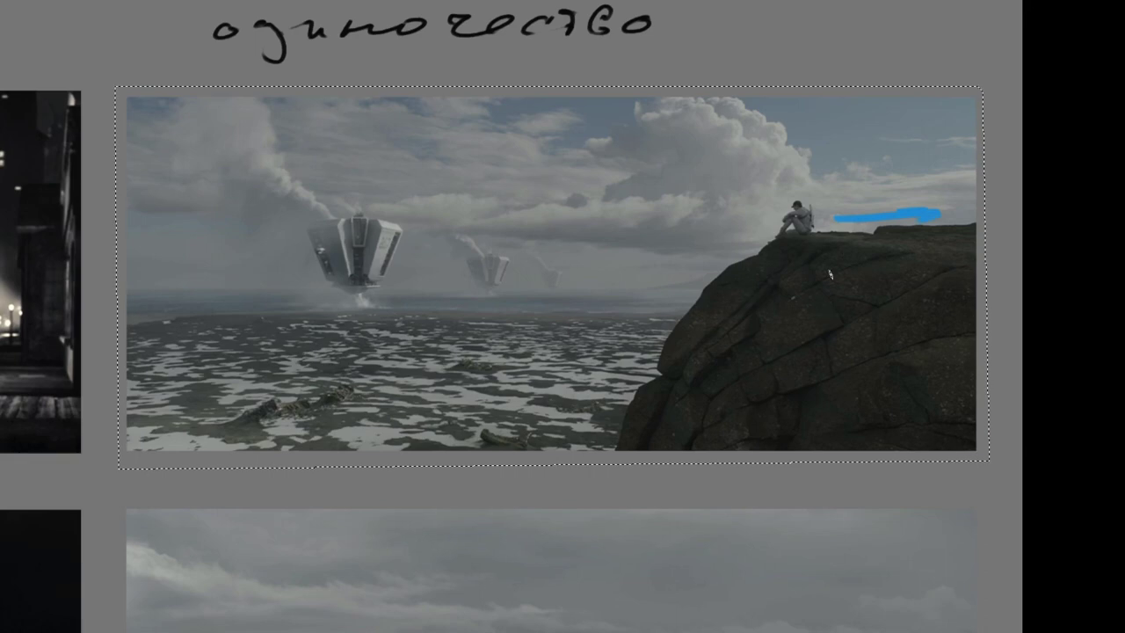
key("ctrl+z")
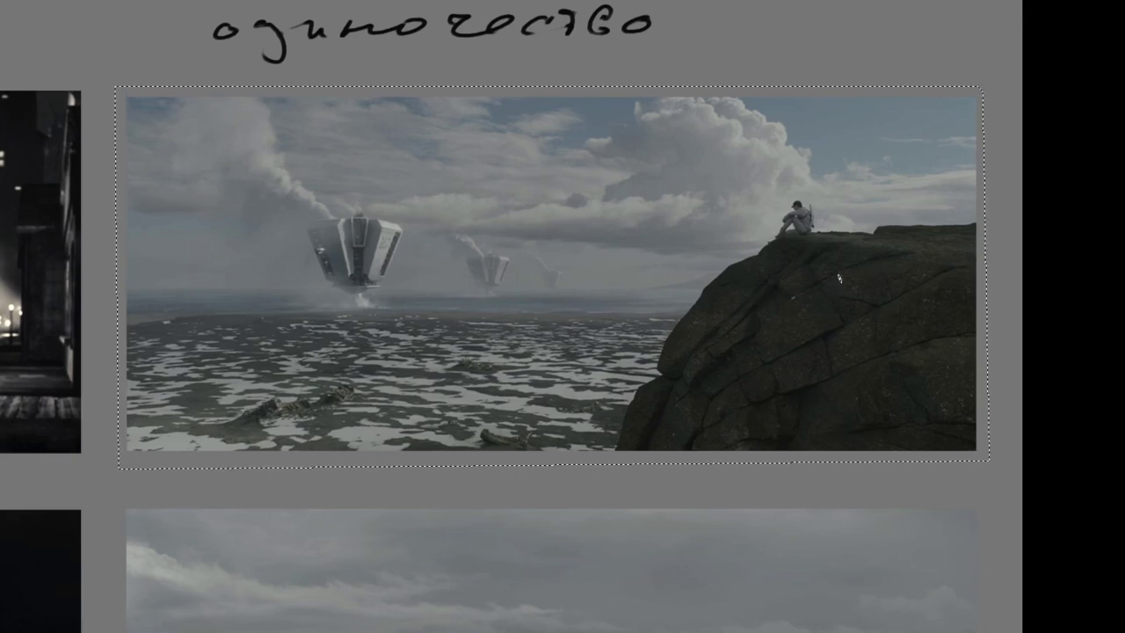
left_click_drag(809, 237, 966, 236)
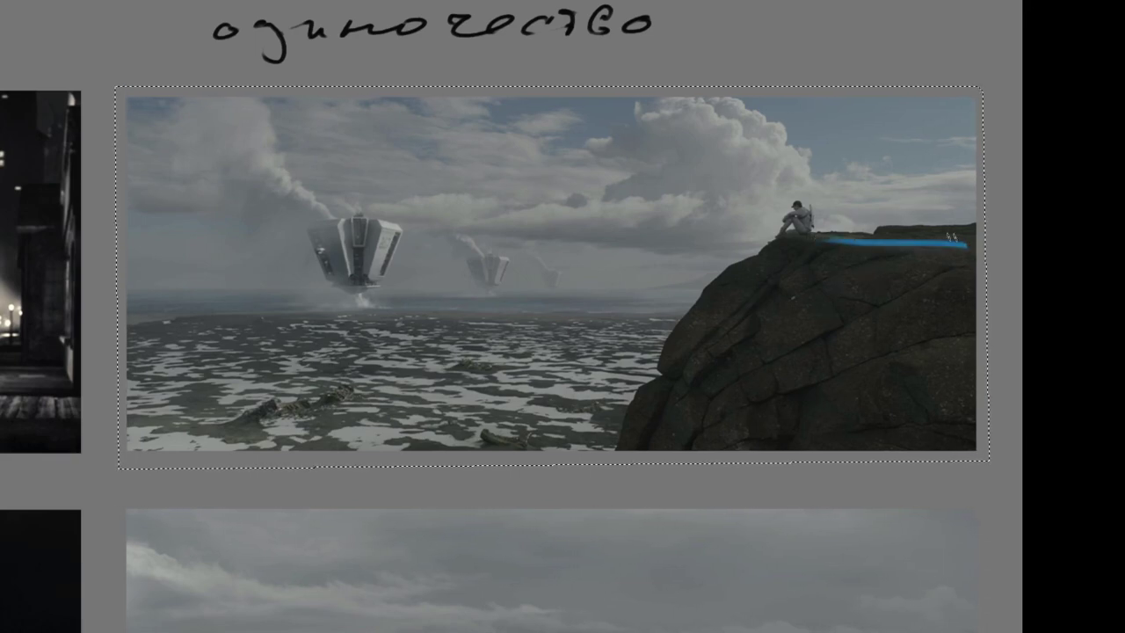
key("ctrl+z")
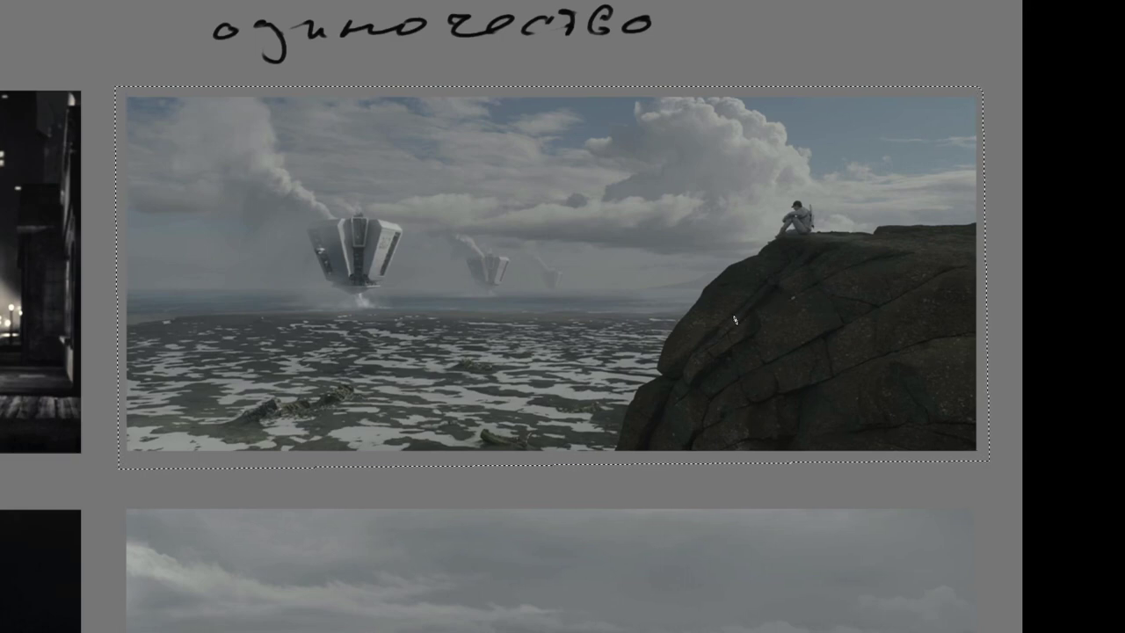
key("h")
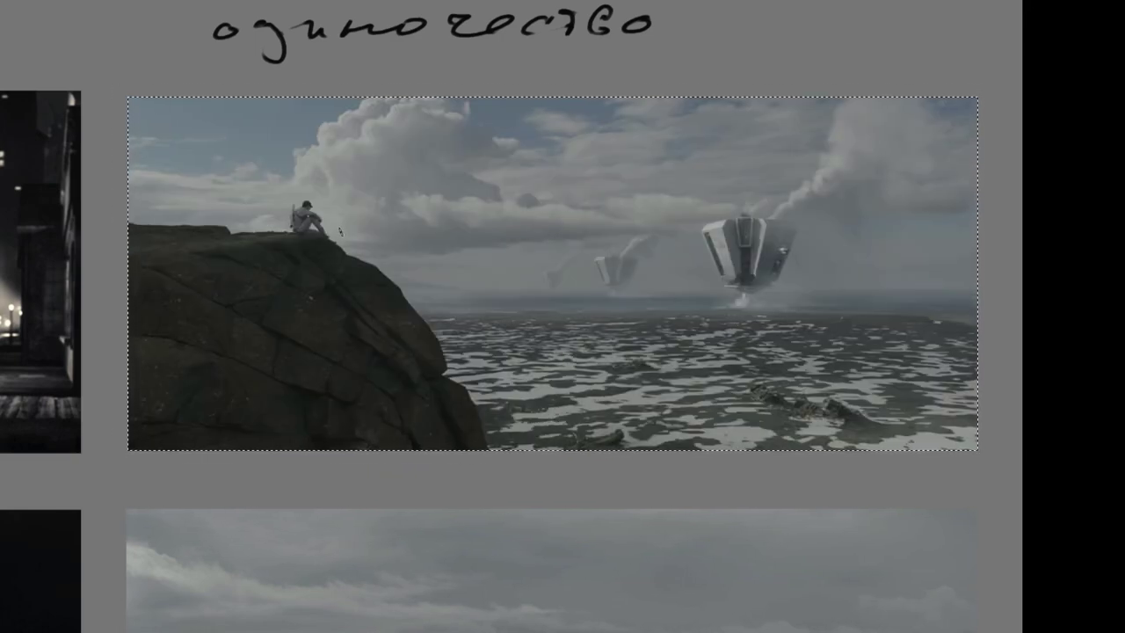
left_click_drag(345, 233, 800, 260)
key("ctrl+z")
key("ctrl+z")
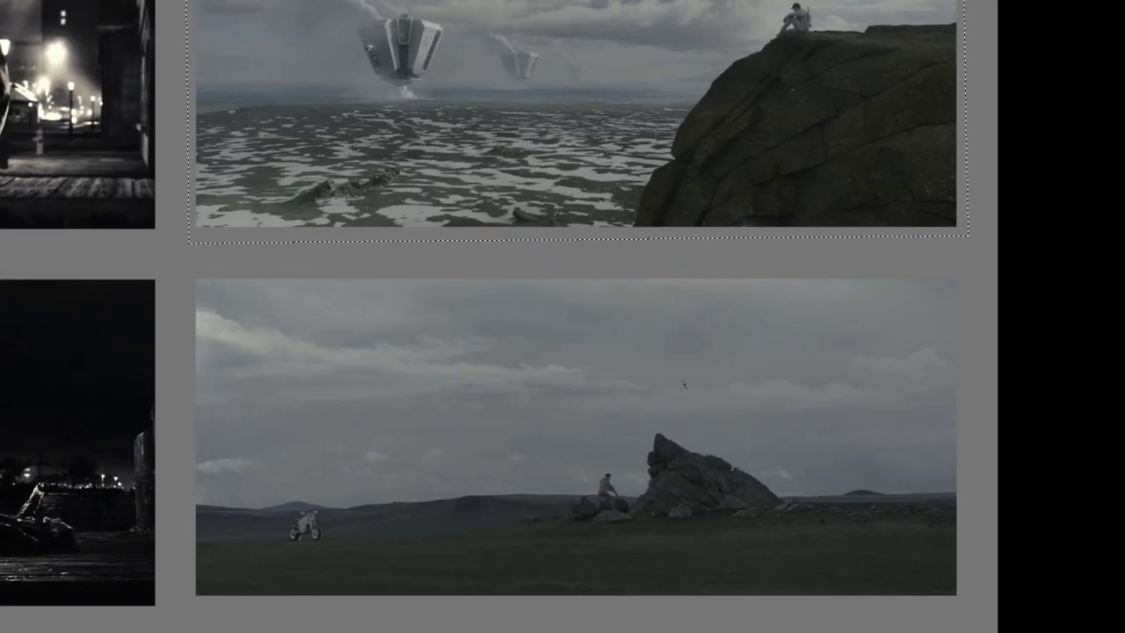
key("ctrl+d")
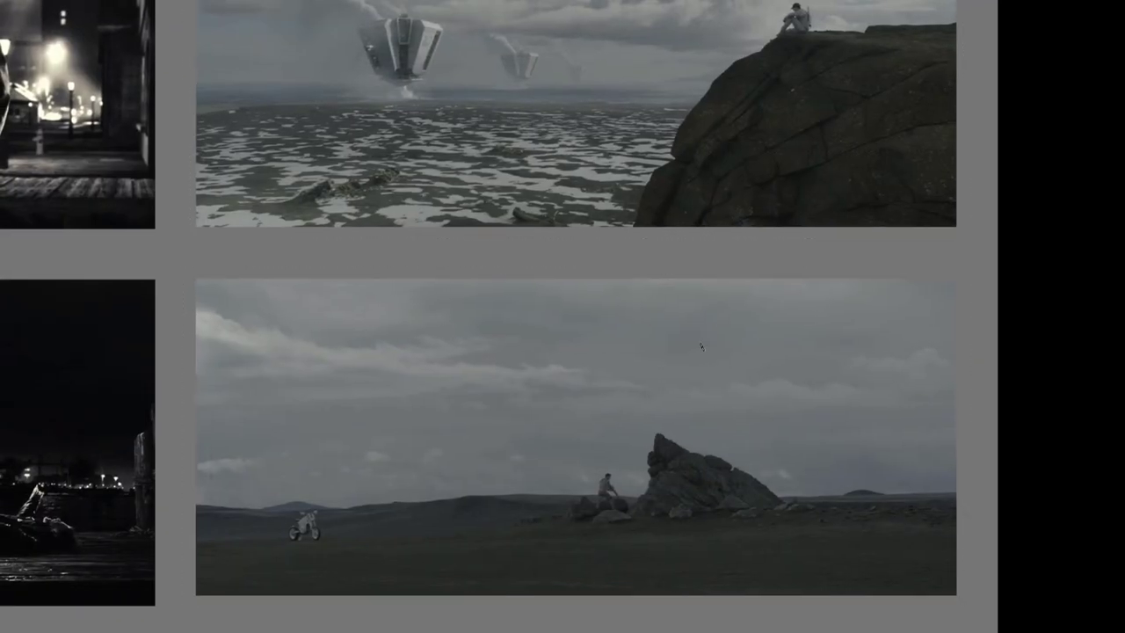
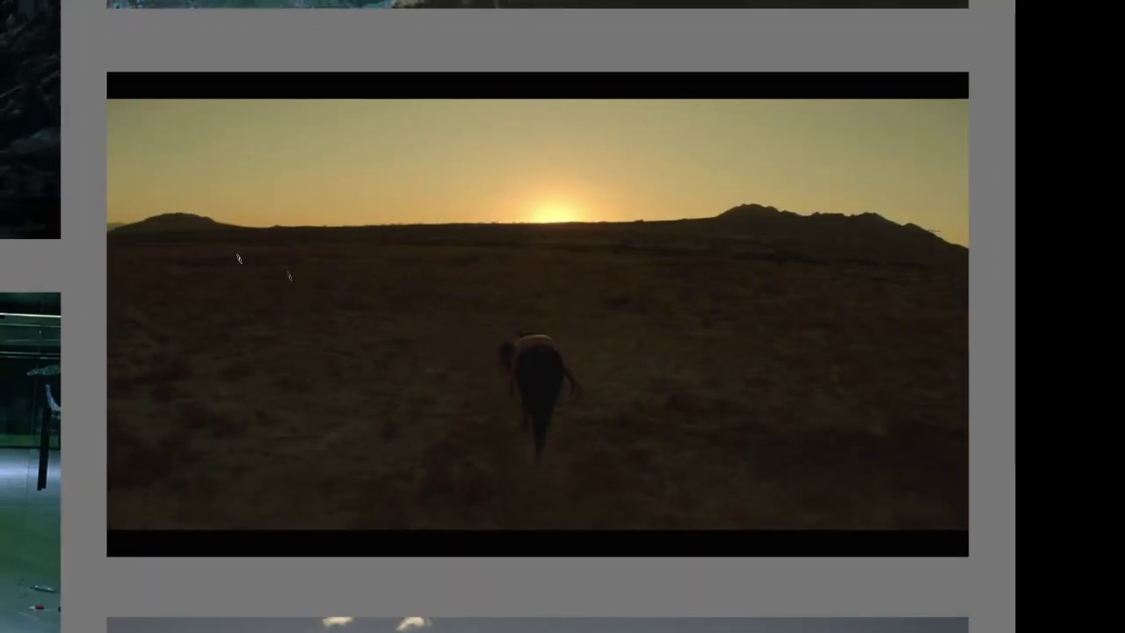
- Sketch a horizon line and horse marks on the sunset still, then undo them
left_click_drag(116, 219, 919, 224)
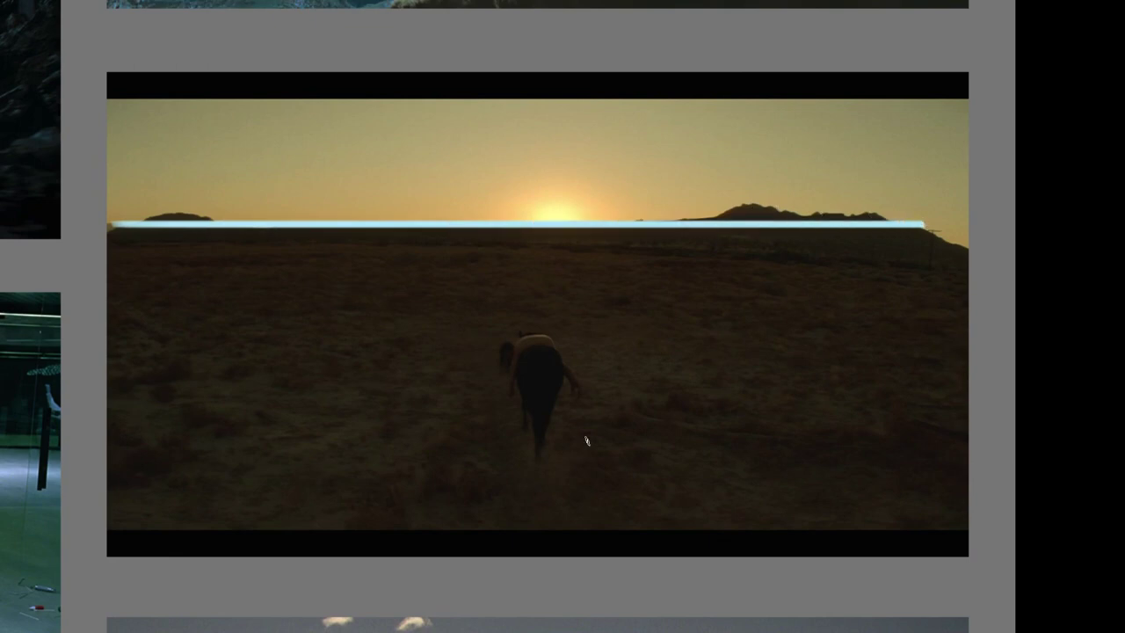
left_click_drag(553, 497, 516, 238)
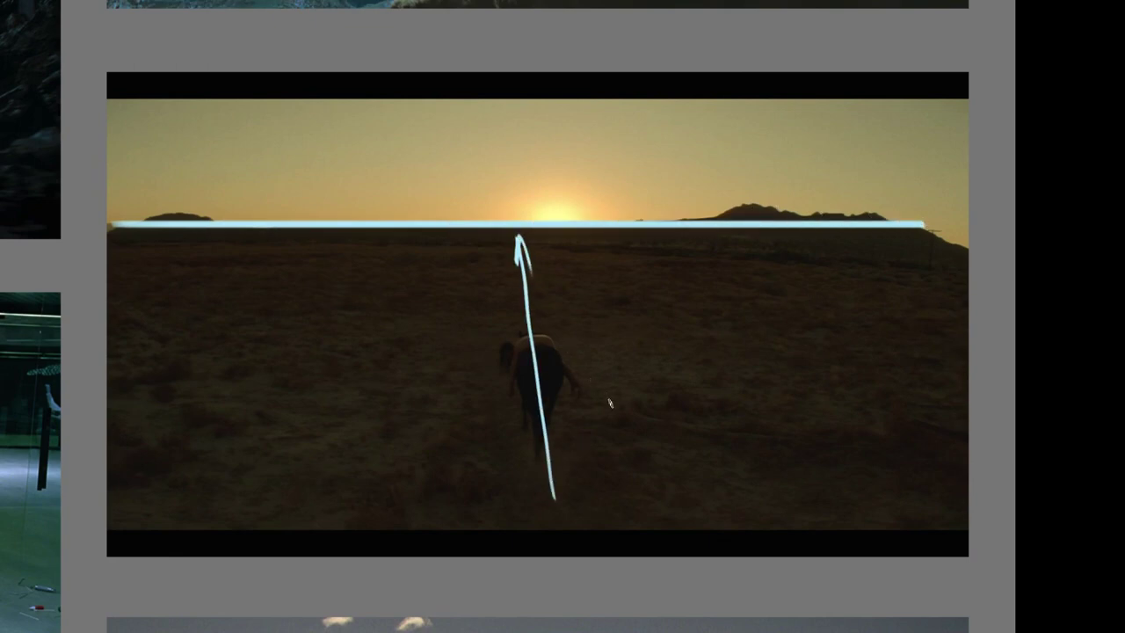
key("ctrl+z")
left_click_drag(554, 322, 493, 363)
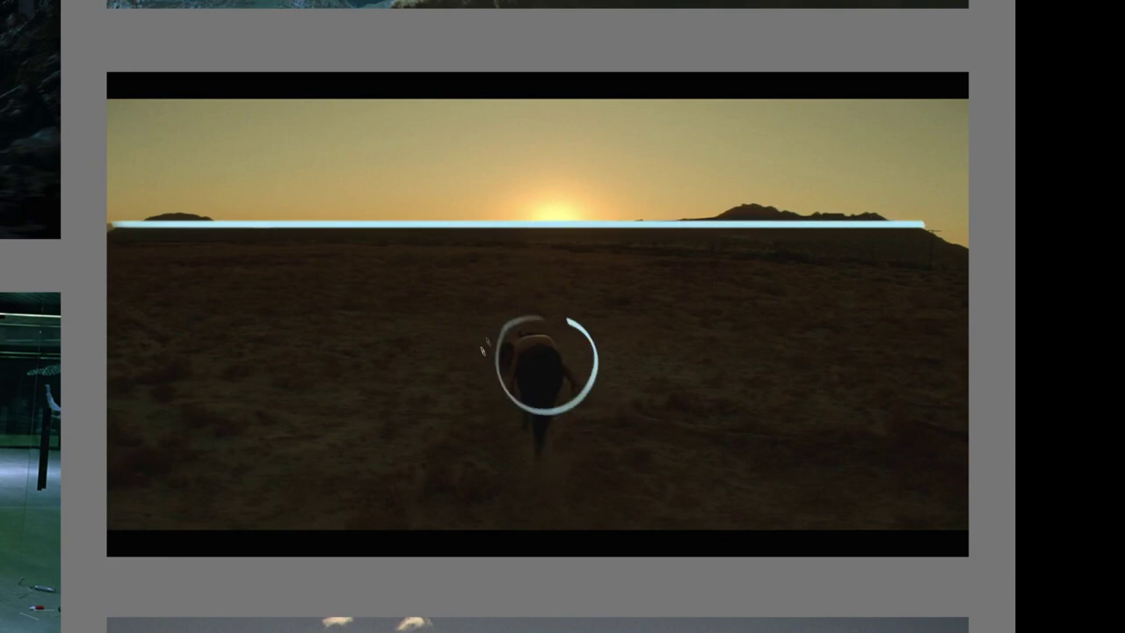
key("ctrl+z")
key("ctrl+z")
- Annotate the sunset still: horizon line, circled sun and rider, arrow and curve to the horse
left_click_drag(145, 237, 883, 253)
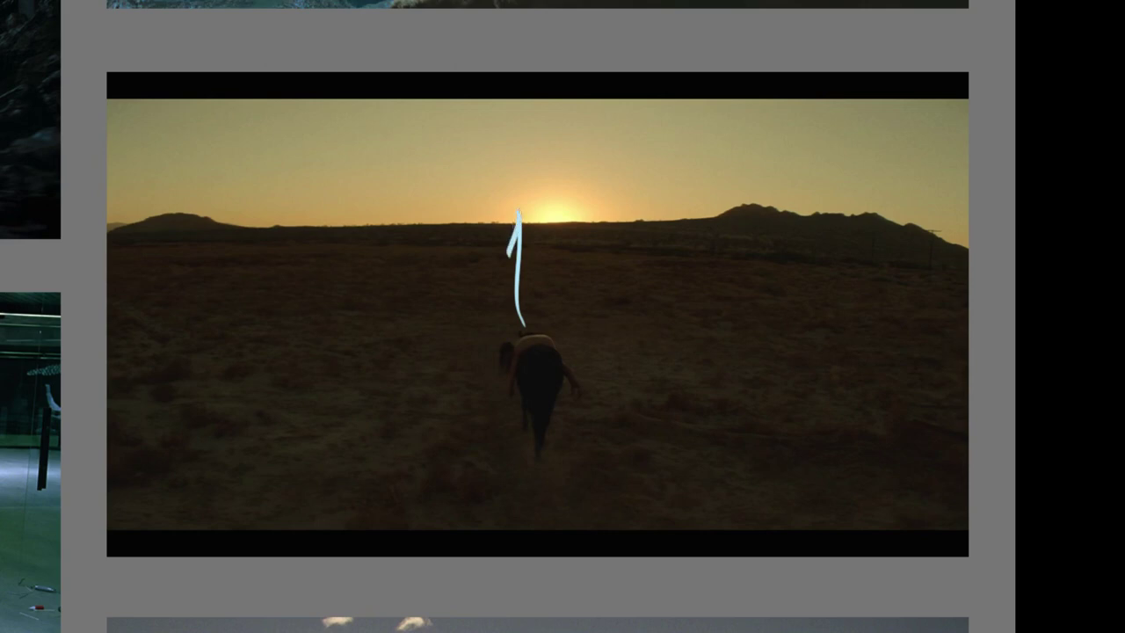
left_click_drag(509, 204, 522, 194)
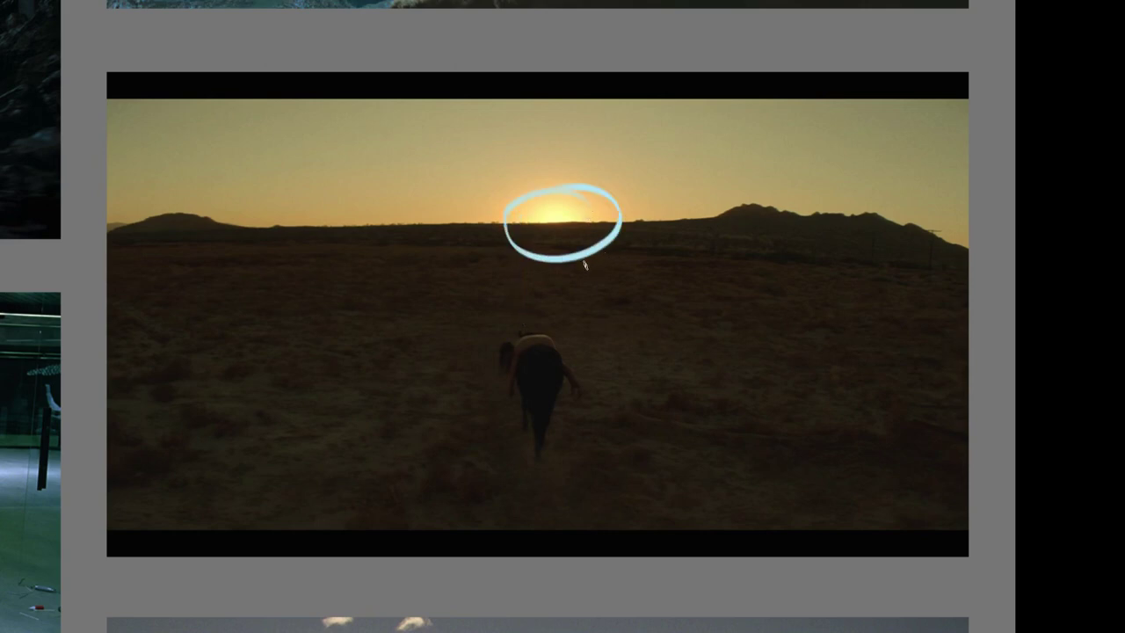
left_click_drag(520, 322, 538, 312)
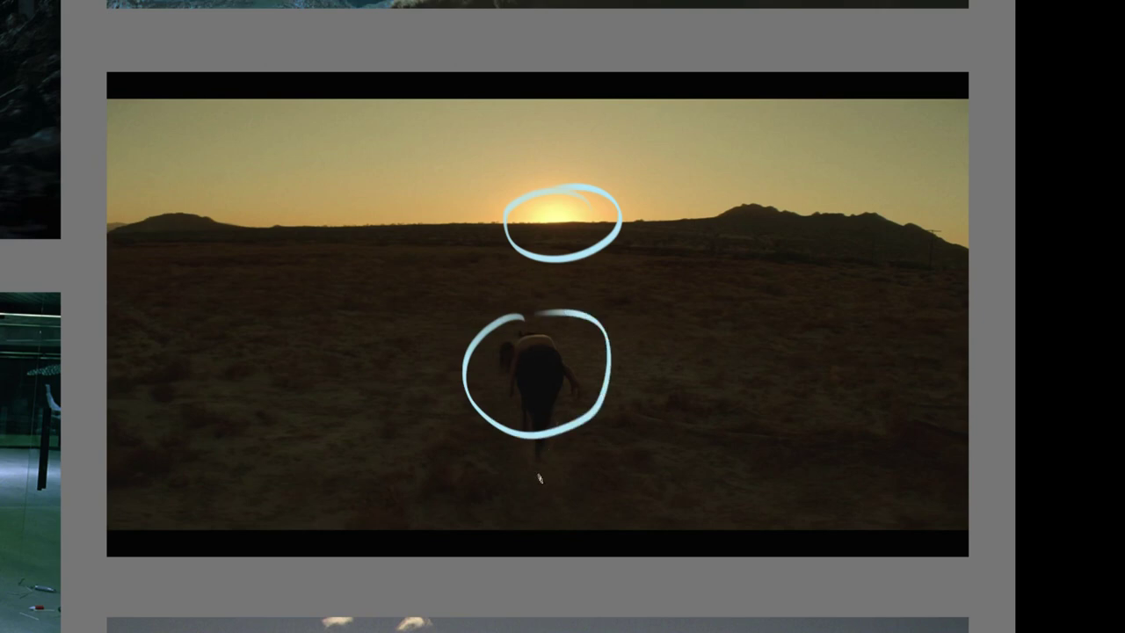
left_click_drag(531, 437, 554, 230)
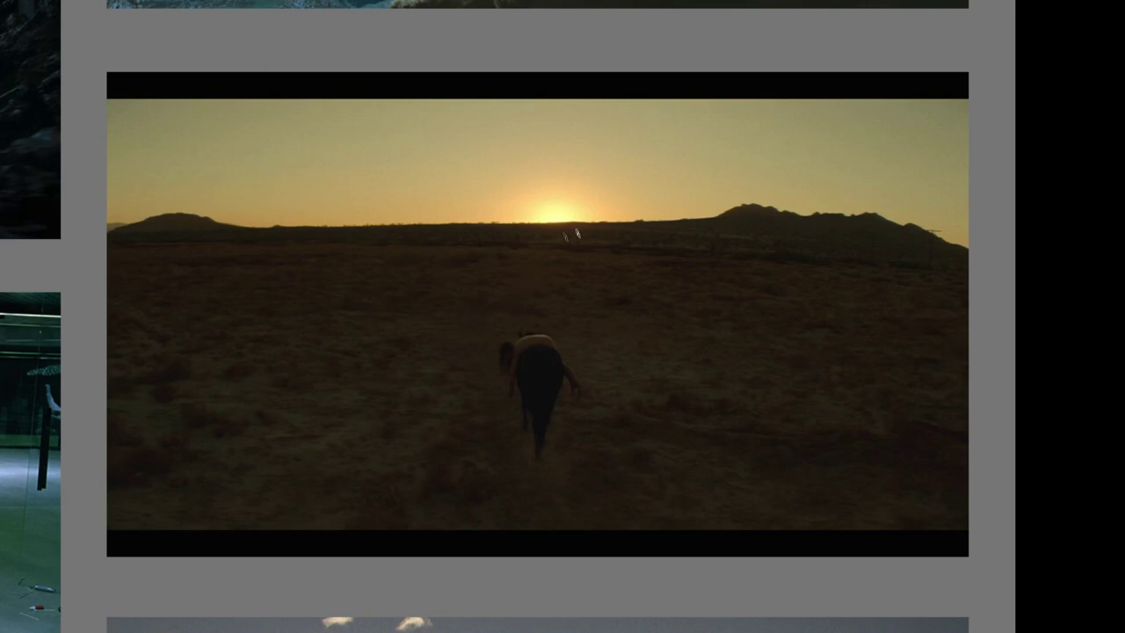
left_click_drag(577, 233, 516, 404)
- Lasso the sunset still, then scroll to the canyon still and sketch a guide stroke on it
left_click_drag(98, 575, 982, 568)
left_click_drag(982, 513, 91, 85)
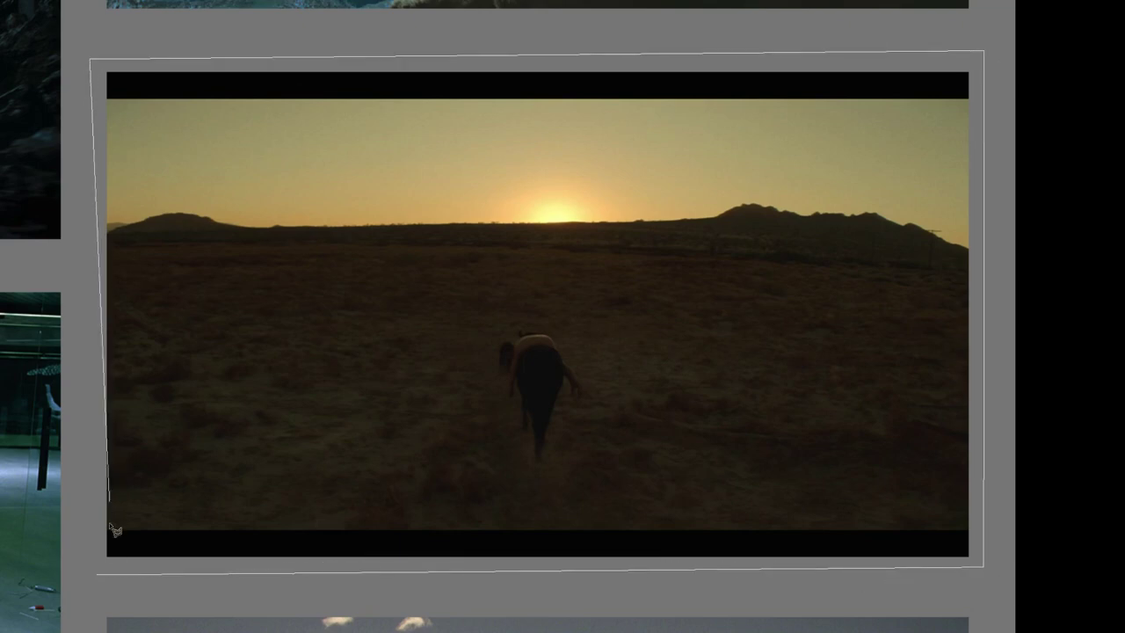
left_click_drag(92, 84, 99, 571)
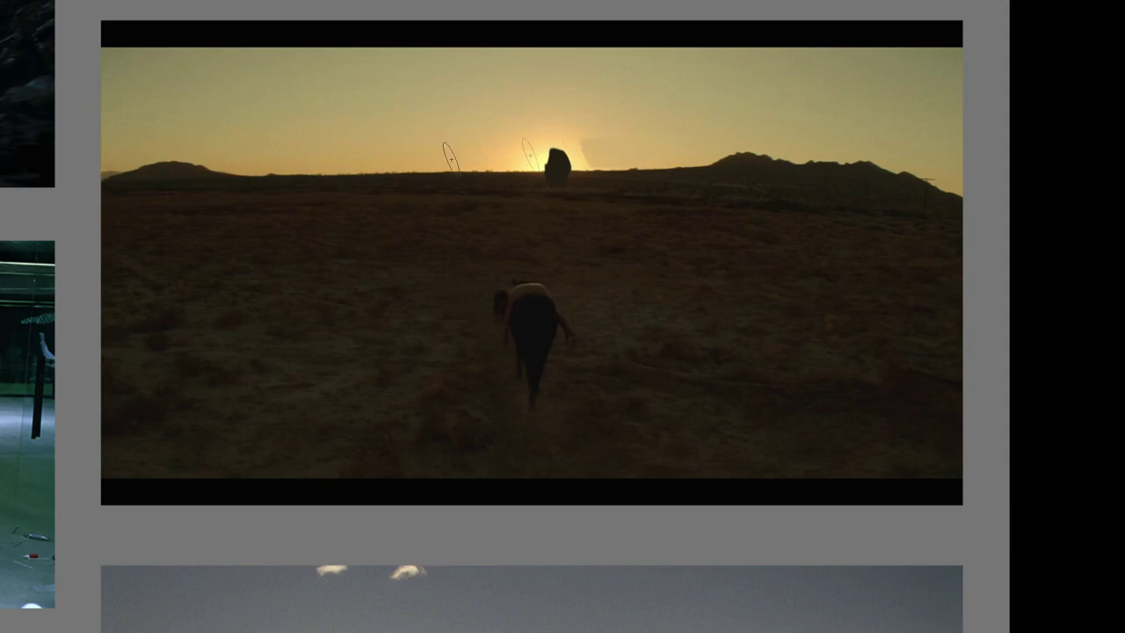
left_click_drag(446, 151, 572, 154)
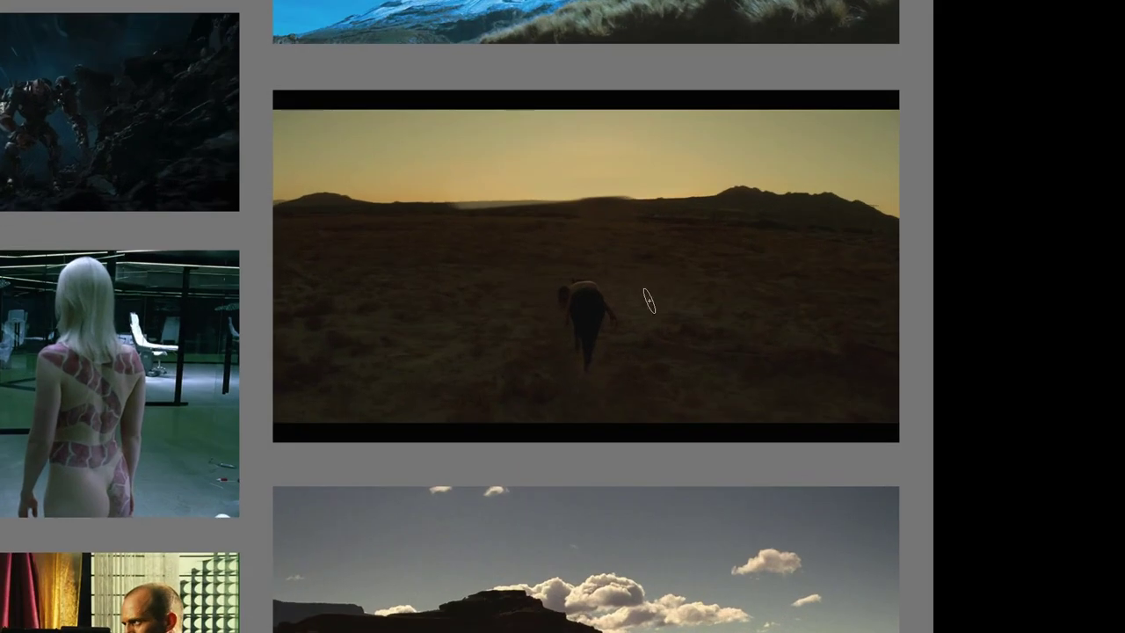
scroll(632, 284, "up", 1)
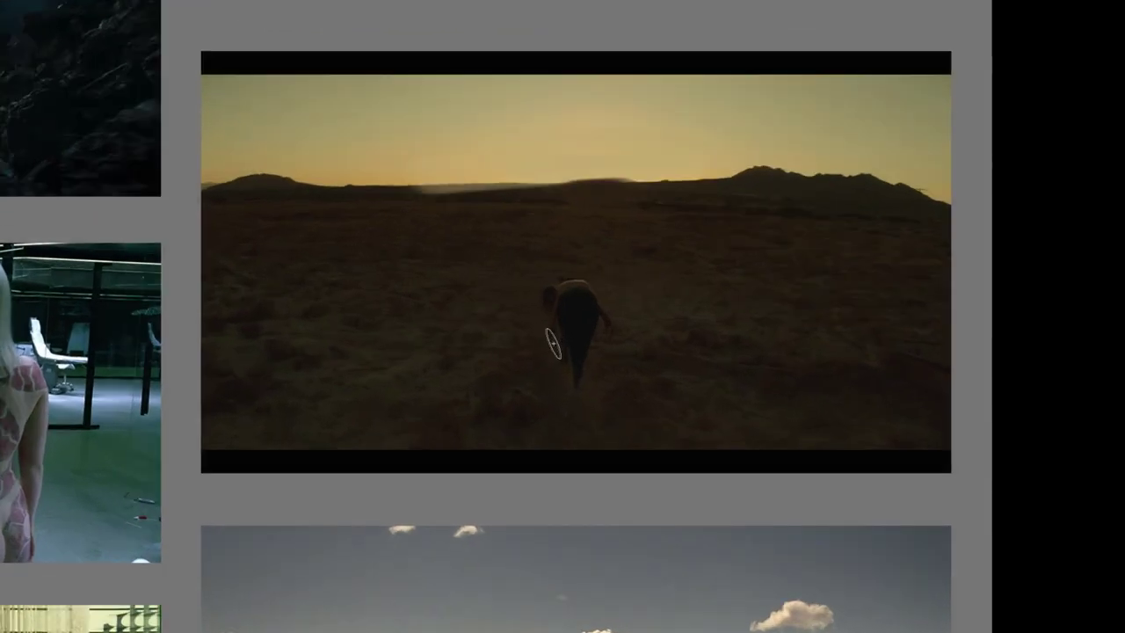
left_click_drag(562, 385, 605, 186)
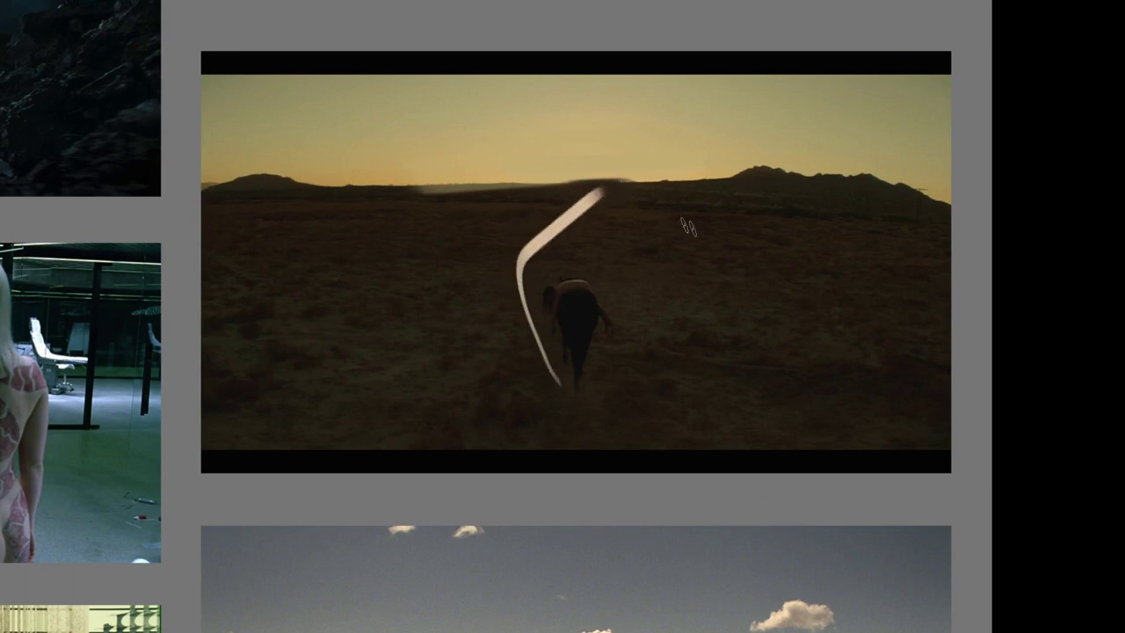
left_click(648, 204)
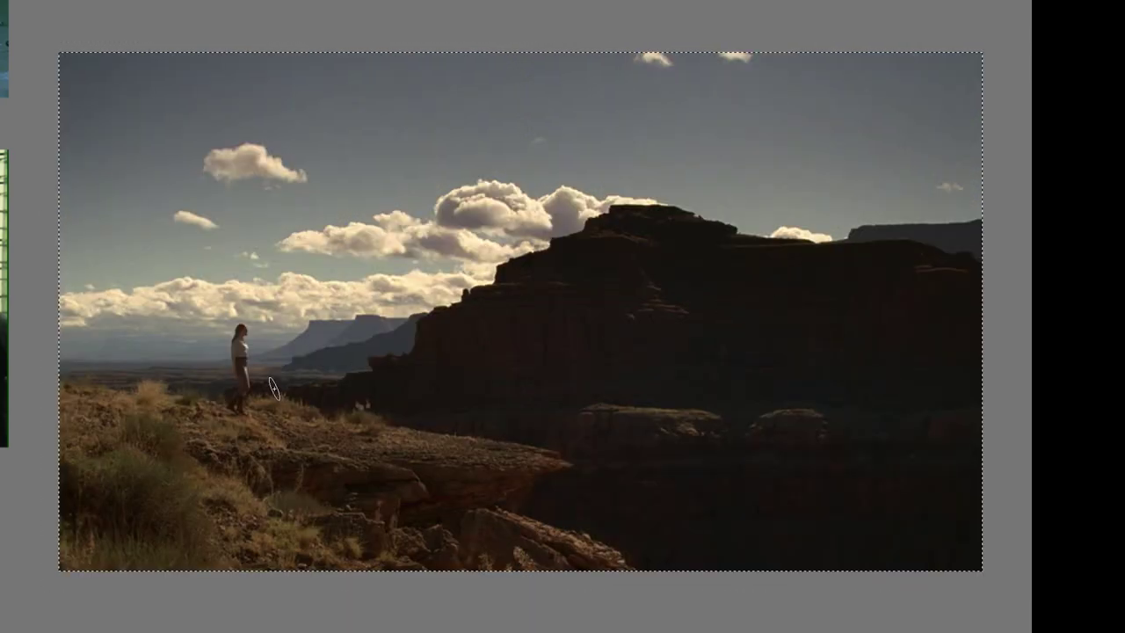
left_click_drag(279, 386, 834, 332)
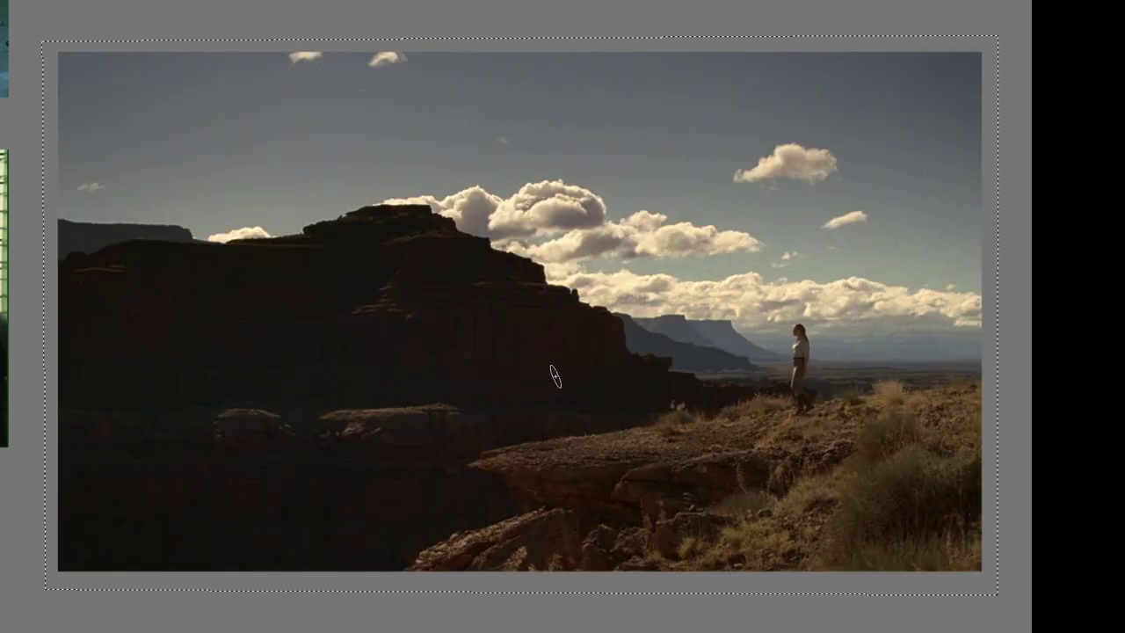
left_click_drag(851, 361, 939, 352)
left_click_drag(922, 344, 831, 397)
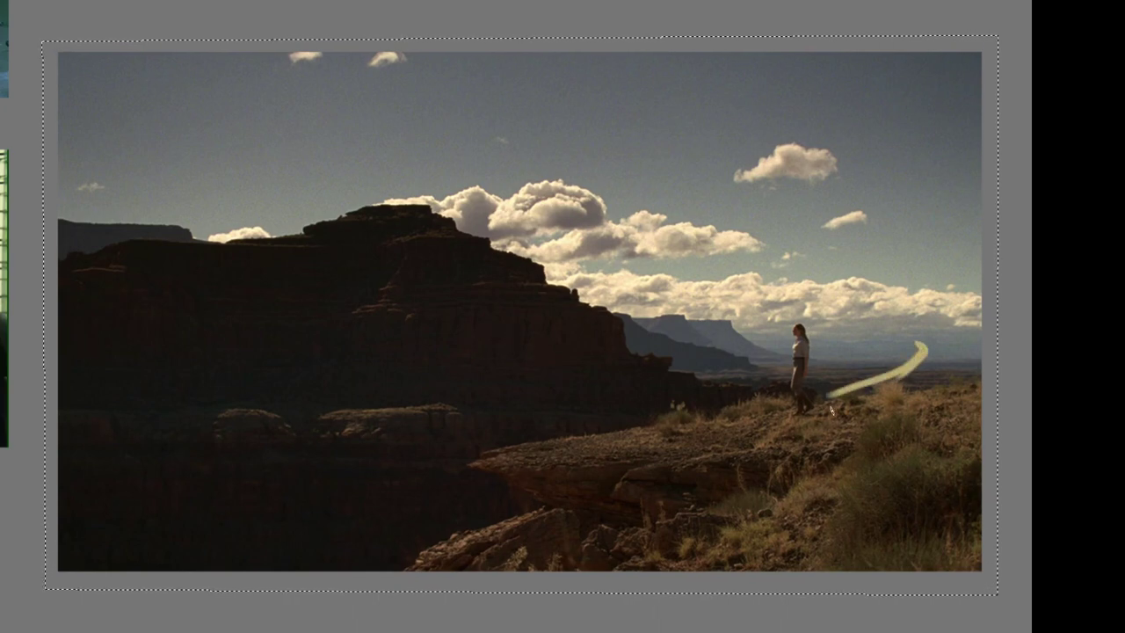
key("ctrl+z")
mouse_move(863, 314)
left_mouse_down()
mouse_move(861, 446)
mouse_move(919, 312)
left_mouse_up()
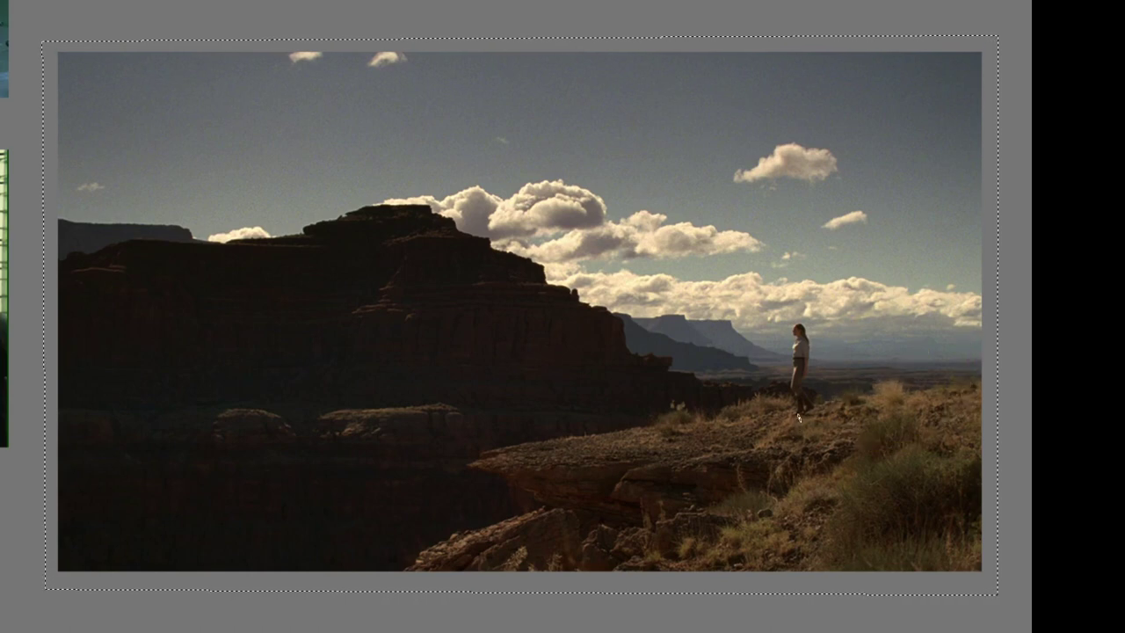
key("m")
mouse_move(290, 407)
left_mouse_down()
mouse_move(621, 432)
mouse_move(582, 492)
mouse_move(508, 500)
left_mouse_up()
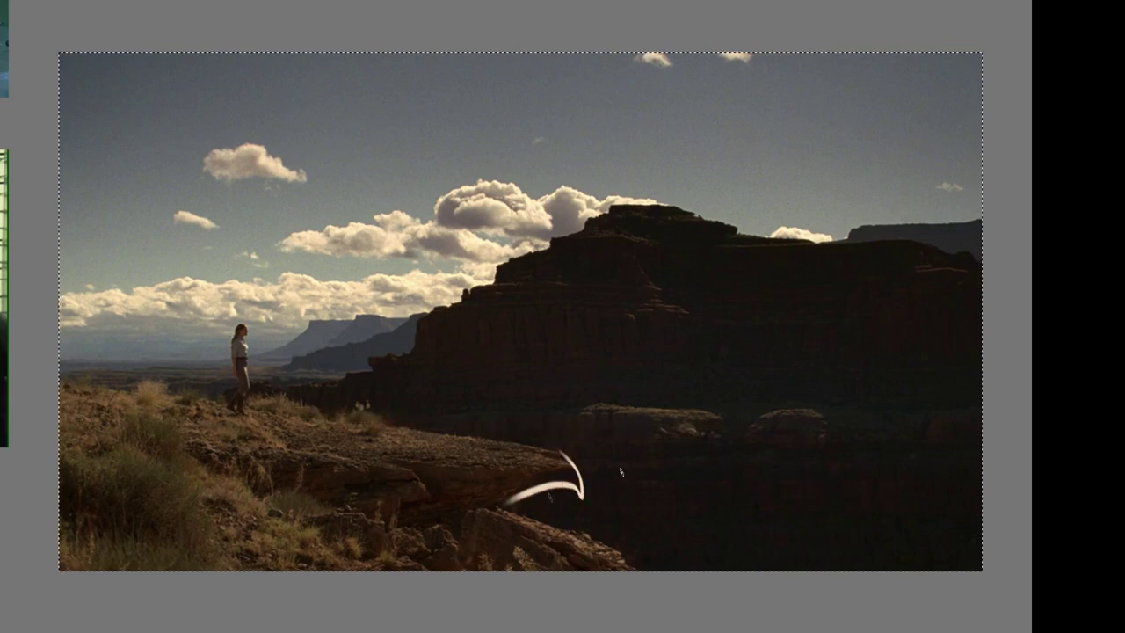
left_click_drag(608, 456, 914, 442)
left_click_drag(507, 398, 916, 397)
mouse_move(536, 355)
left_mouse_down()
mouse_move(922, 350)
mouse_move(910, 337)
left_mouse_up()
left_click_drag(668, 301, 943, 303)
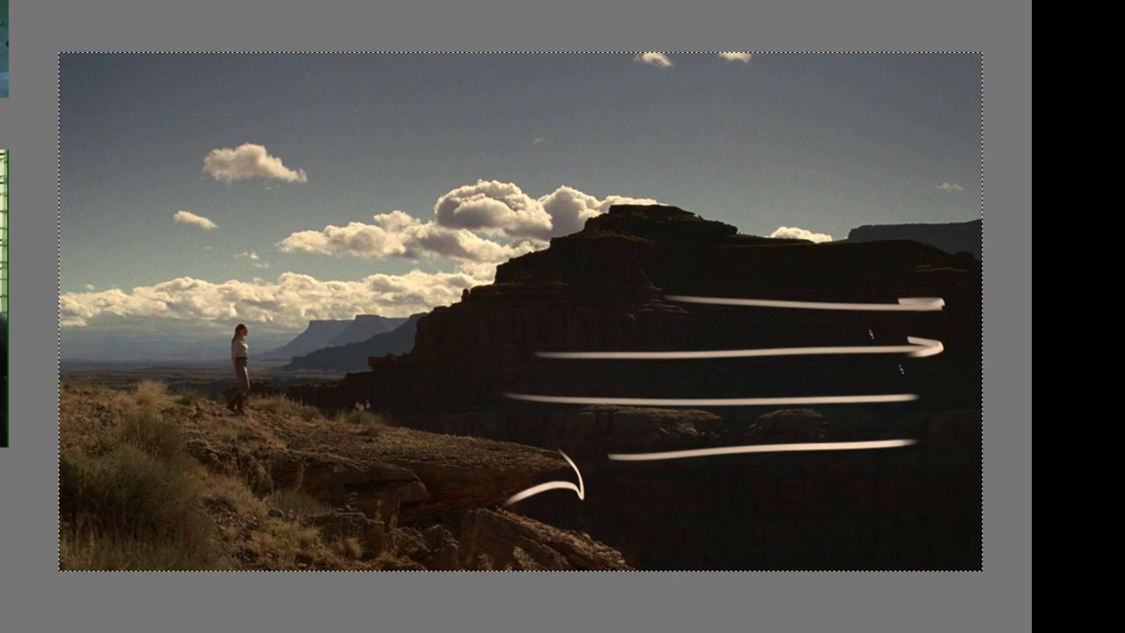
left_click_drag(927, 532, 952, 520)
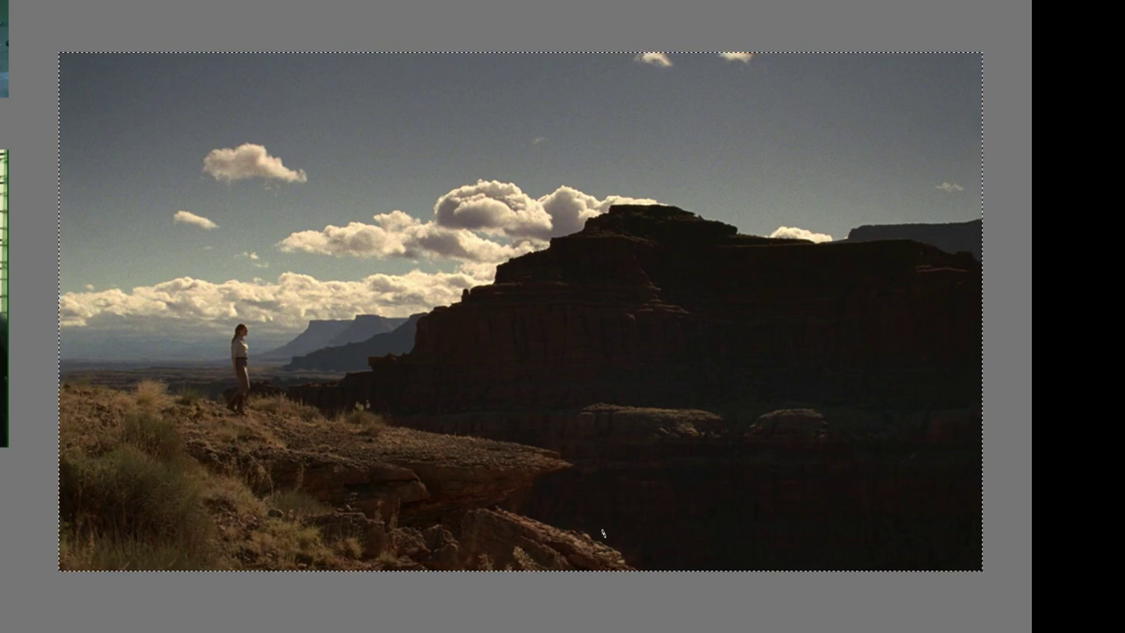
left_click(703, 481)
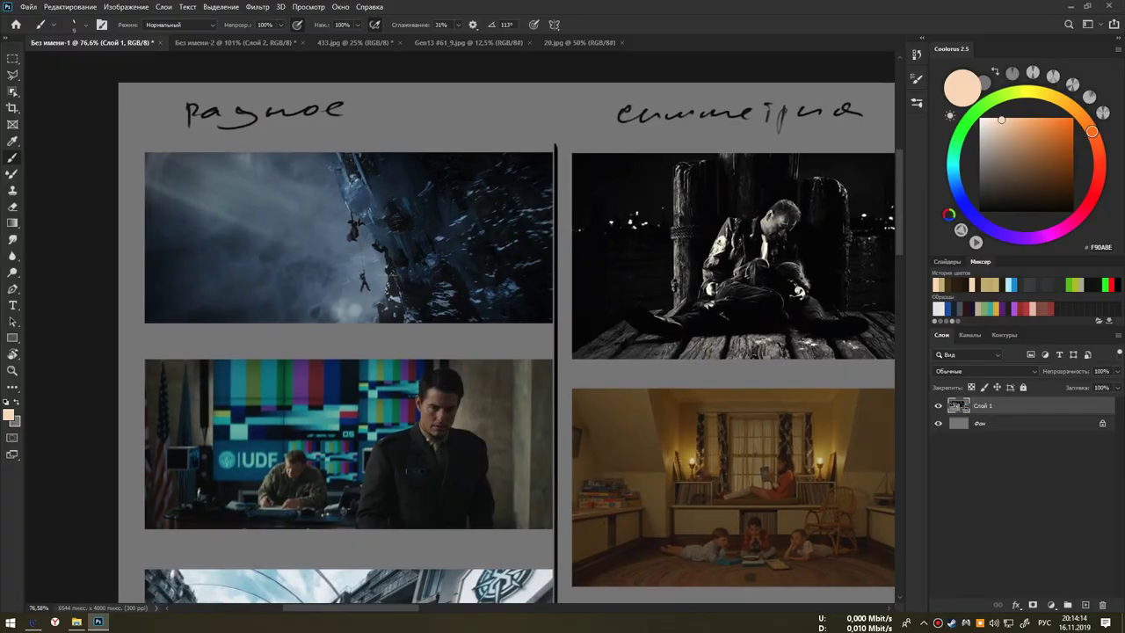
left_click_drag(384, 275, 338, 176)
key("ctrl+z")
scroll(502, 250, "up", 5)
key("l")
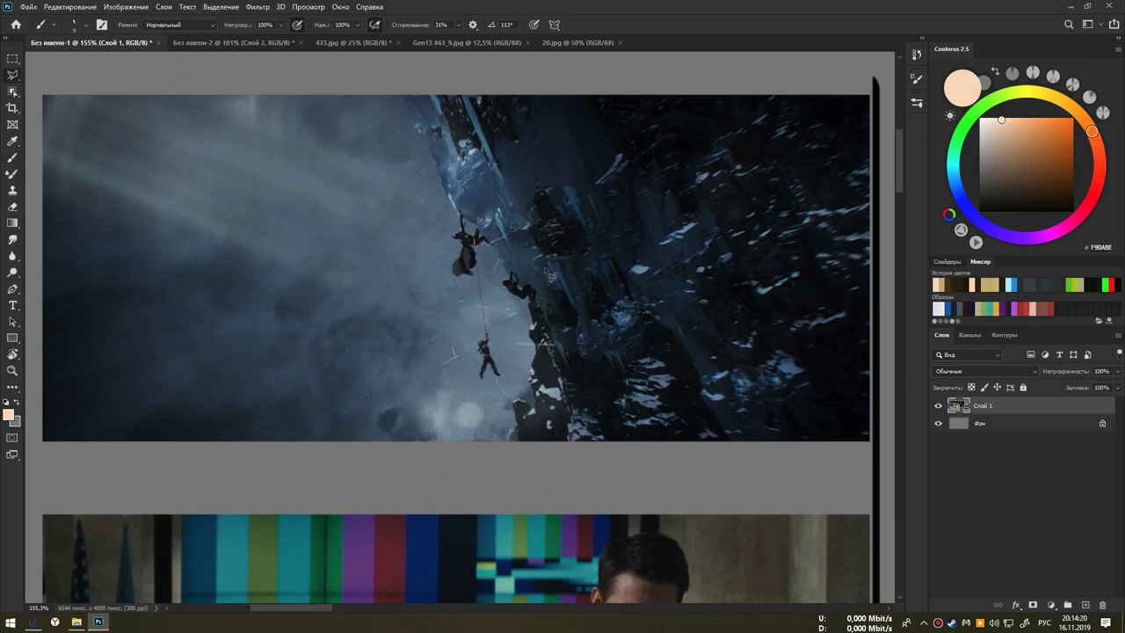
left_click(29, 87)
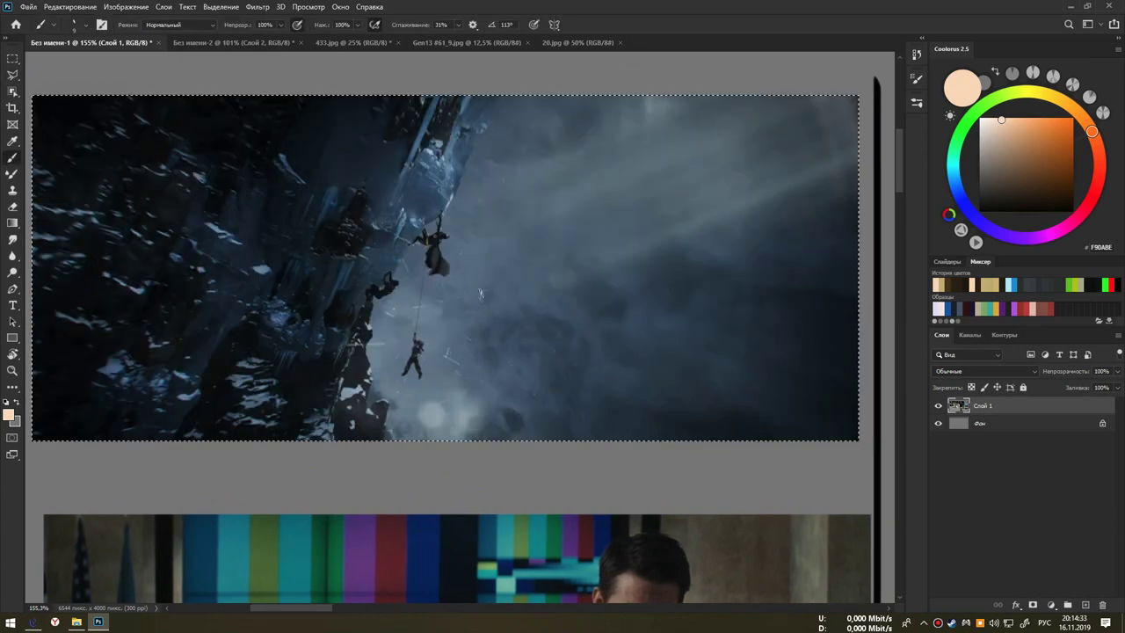
mouse_move(485, 280)
left_mouse_down()
mouse_move(669, 254)
mouse_move(719, 270)
left_mouse_up()
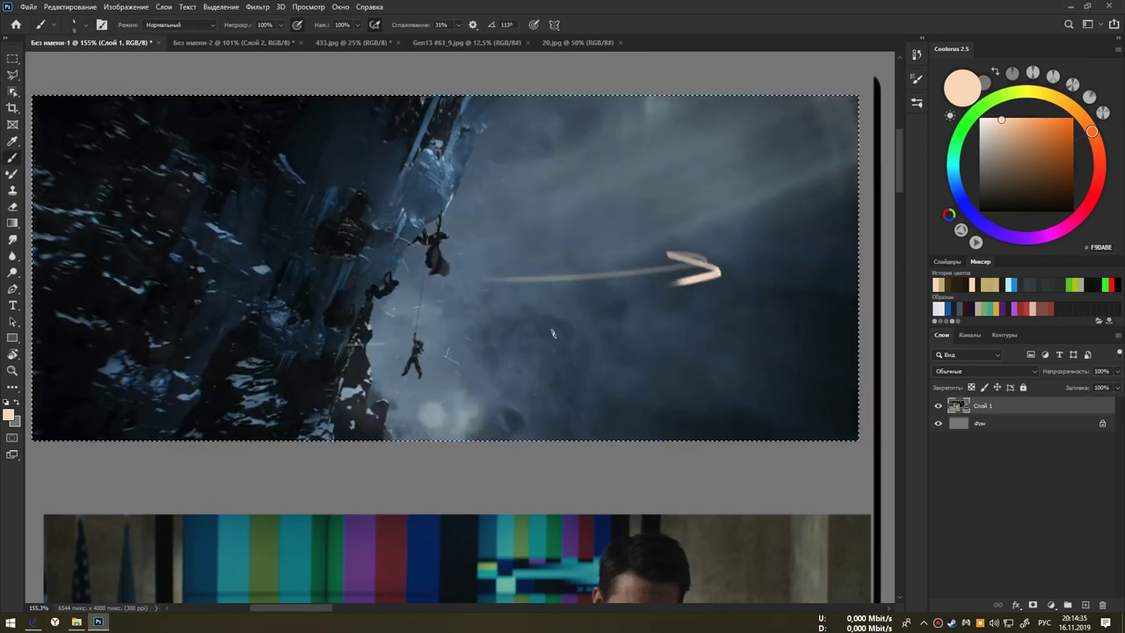
key("ctrl+z")
key("ctrl+z")
mouse_move(476, 308)
left_mouse_down()
mouse_move(531, 112)
mouse_move(544, 141)
left_mouse_up()
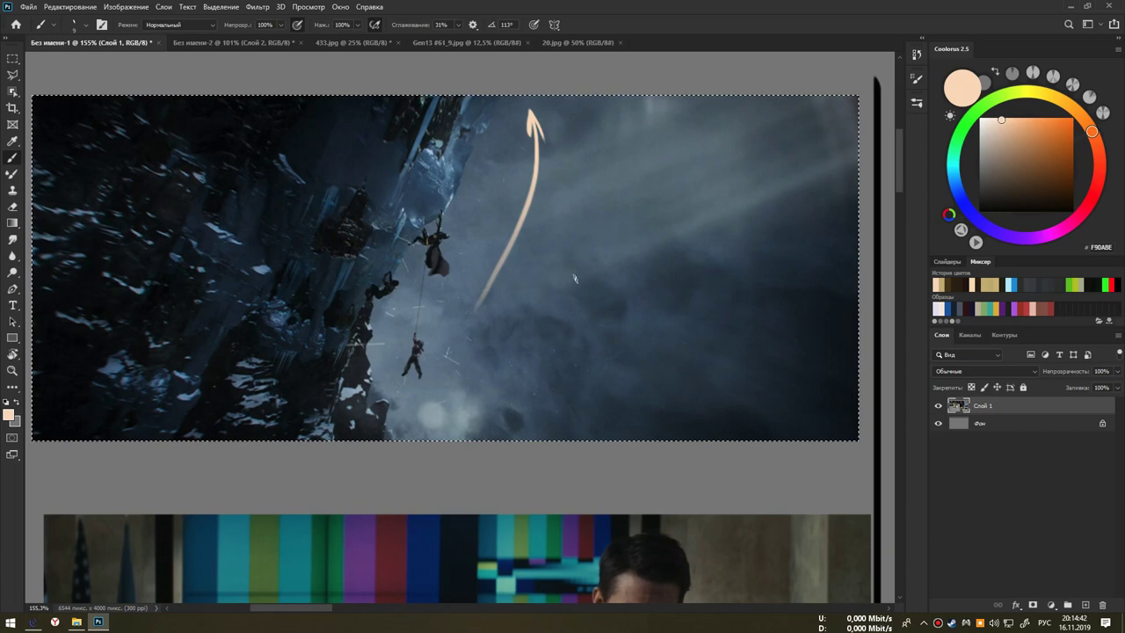
key("ctrl+z")
key("ctrl+z")
key("ctrl+z")
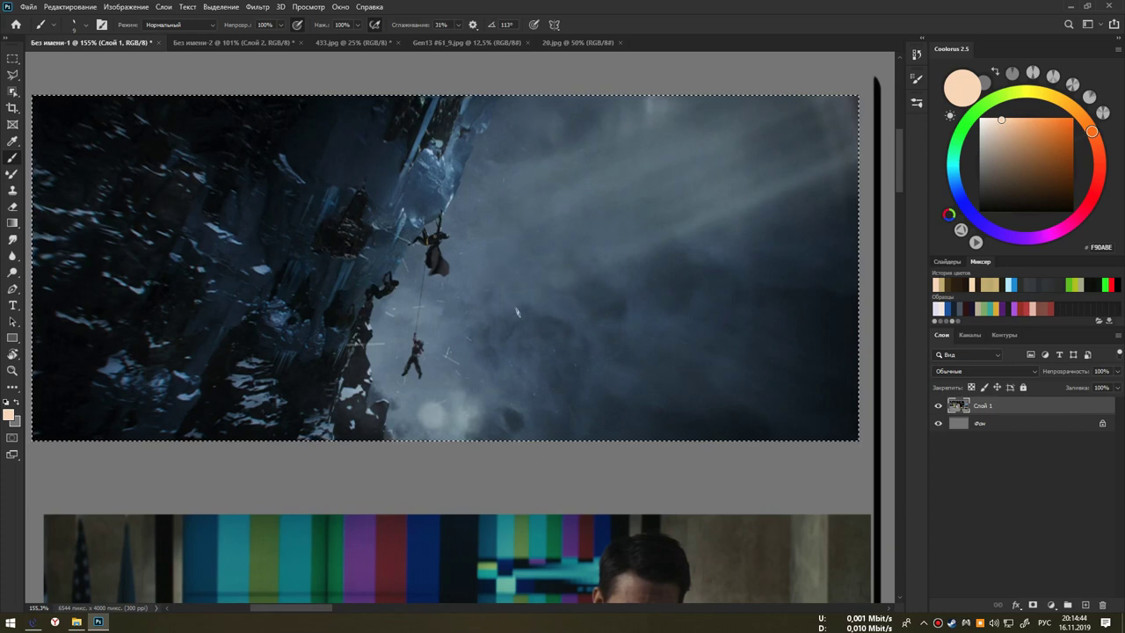
mouse_move(428, 353)
left_mouse_down()
mouse_move(483, 183)
mouse_move(488, 215)
left_mouse_up()
key("ctrl+z")
key("ctrl+shift+h")
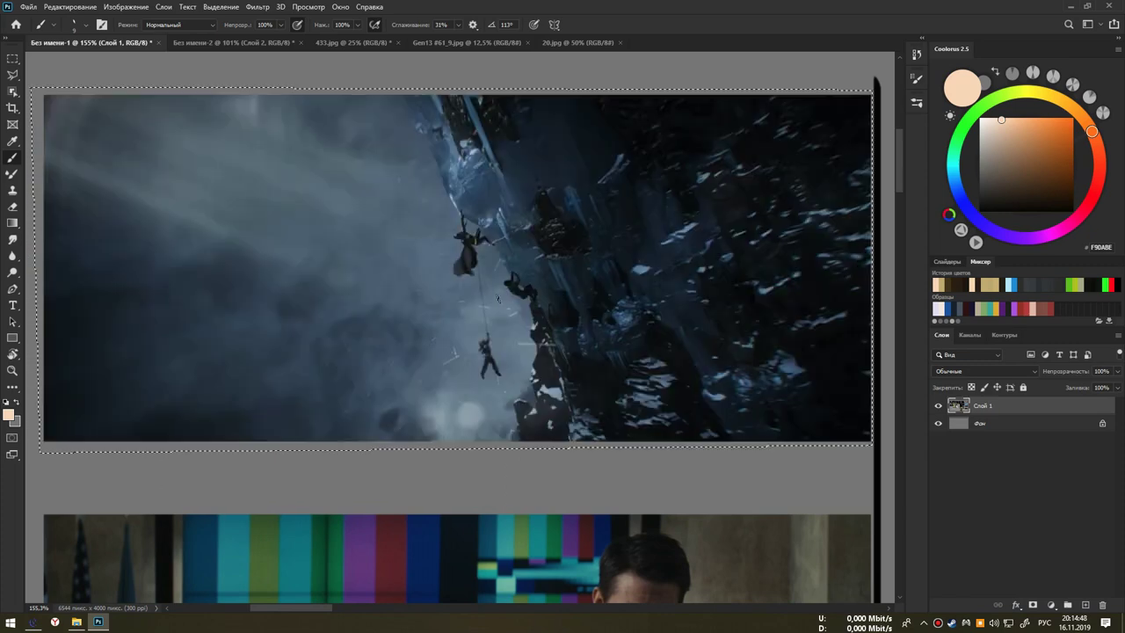
left_click_drag(504, 153, 619, 125)
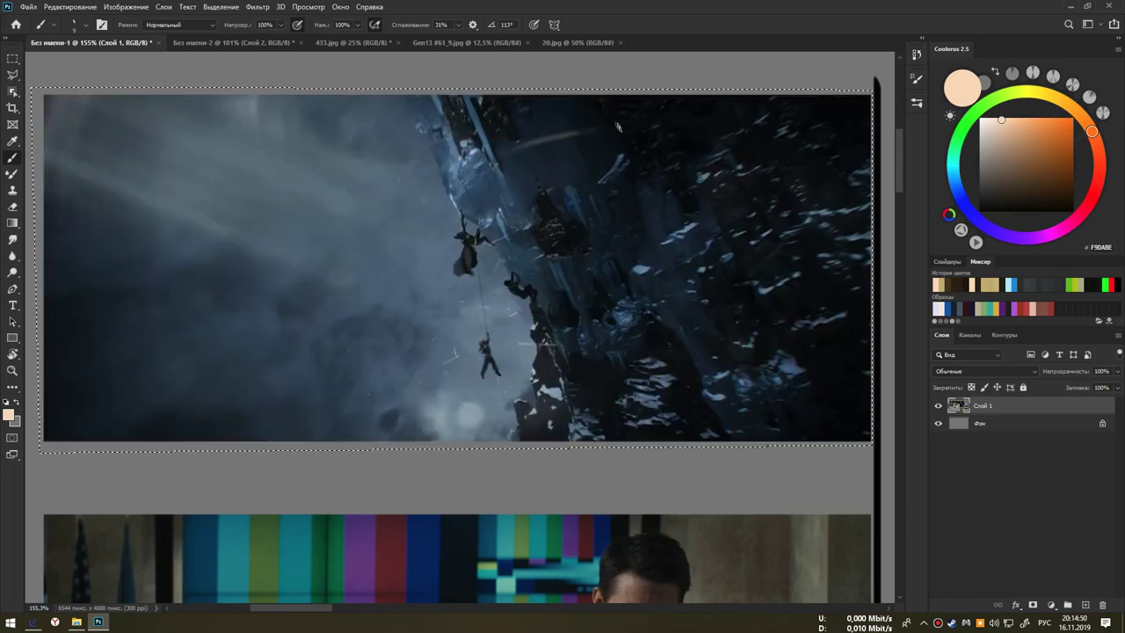
key("ctrl+z")
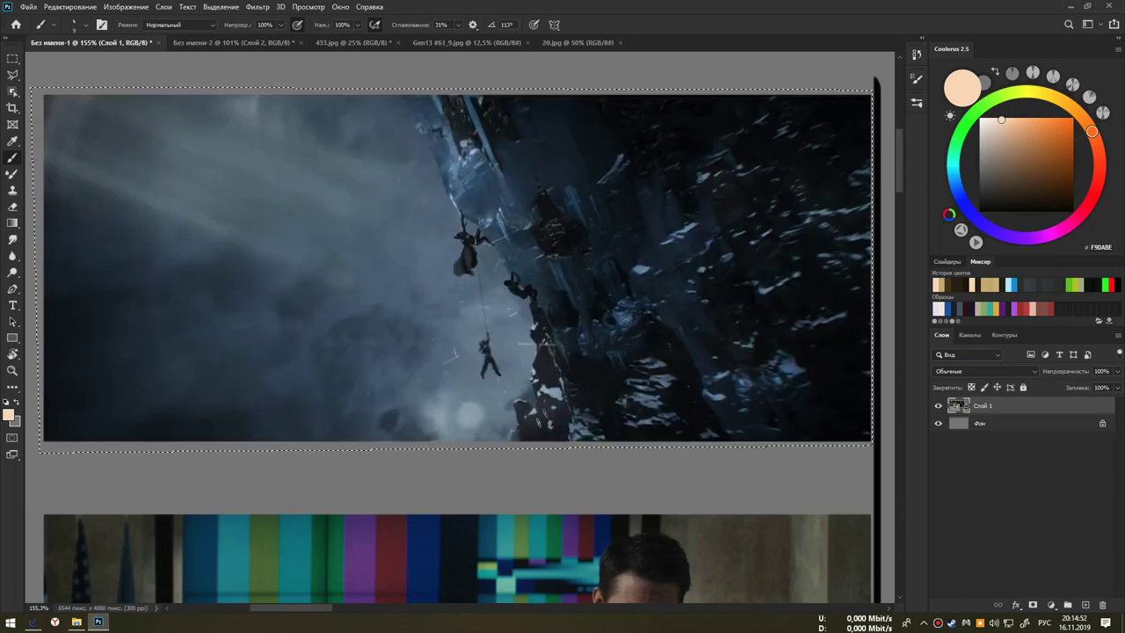
left_click_drag(535, 444, 554, 101)
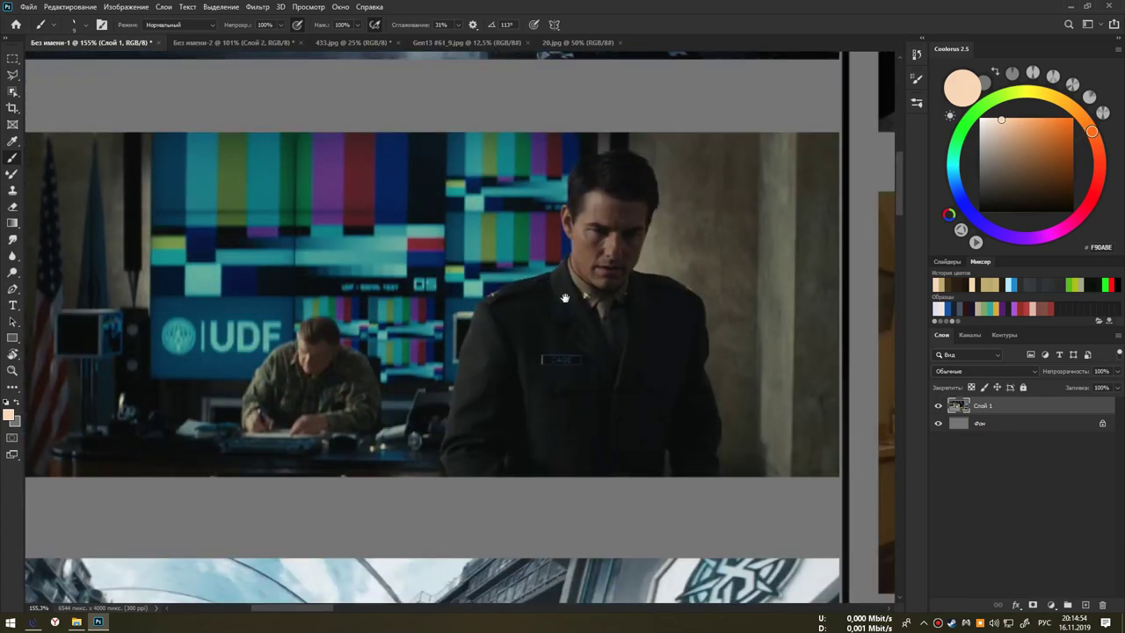
- Draw a straight-edged lasso selection around the UDF office still
key("l")
left_click(37, 125)
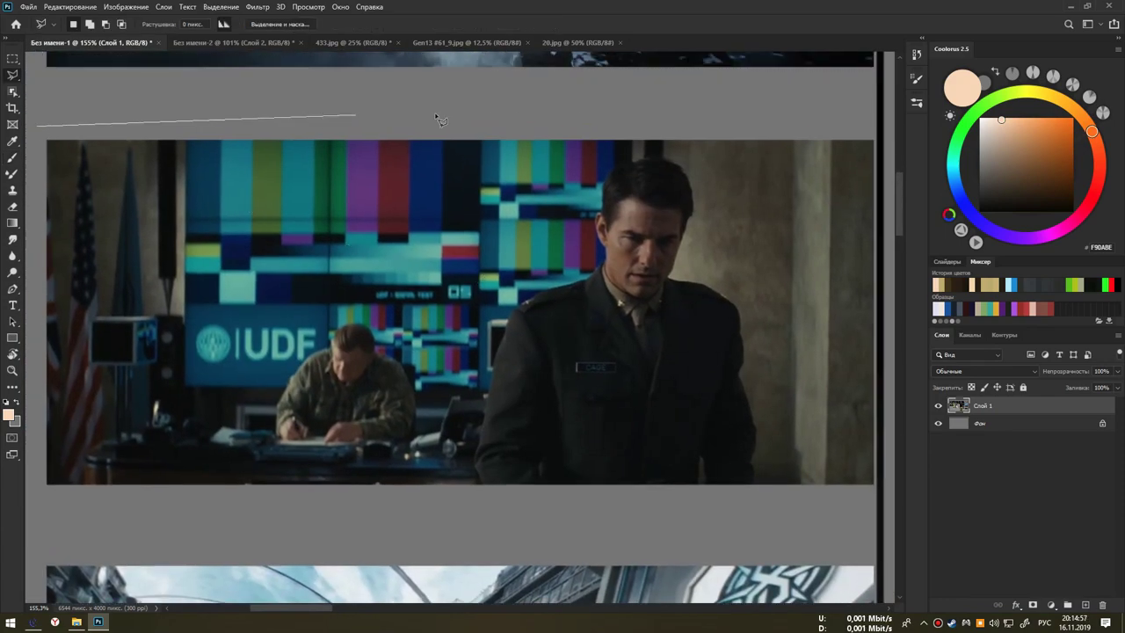
left_click(874, 134)
left_click(875, 489)
double_click(44, 488)
- Flip the office still horizontally, try and undo arrow strokes, then flip it back
key("b")
left_click_drag(463, 330, 624, 316)
key("ctrl+z")
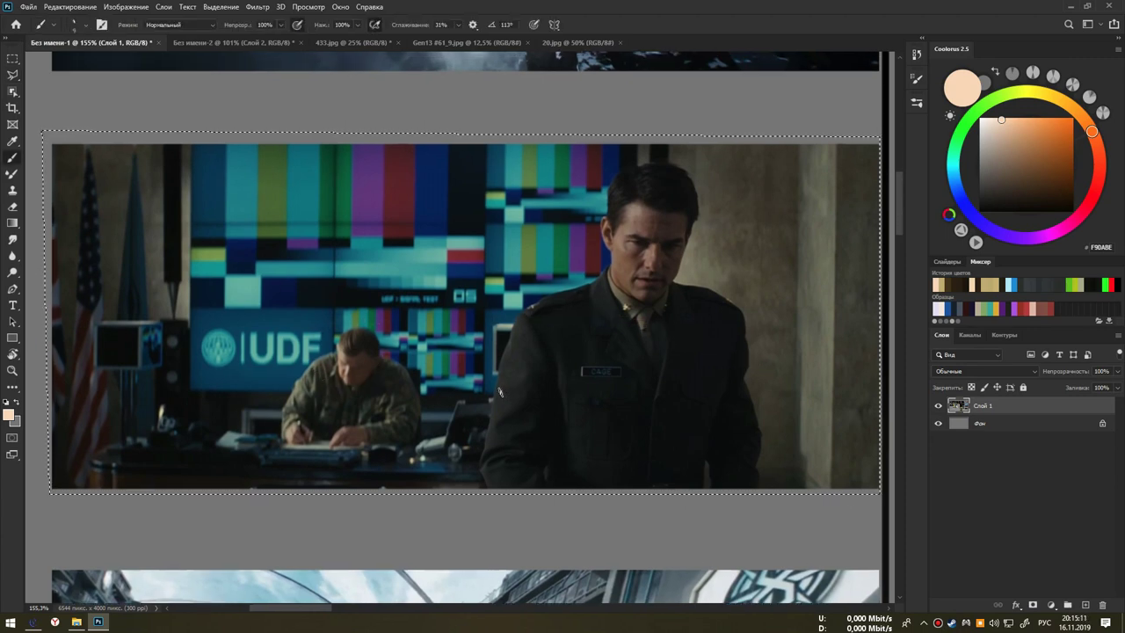
key("ctrl+shift+h")
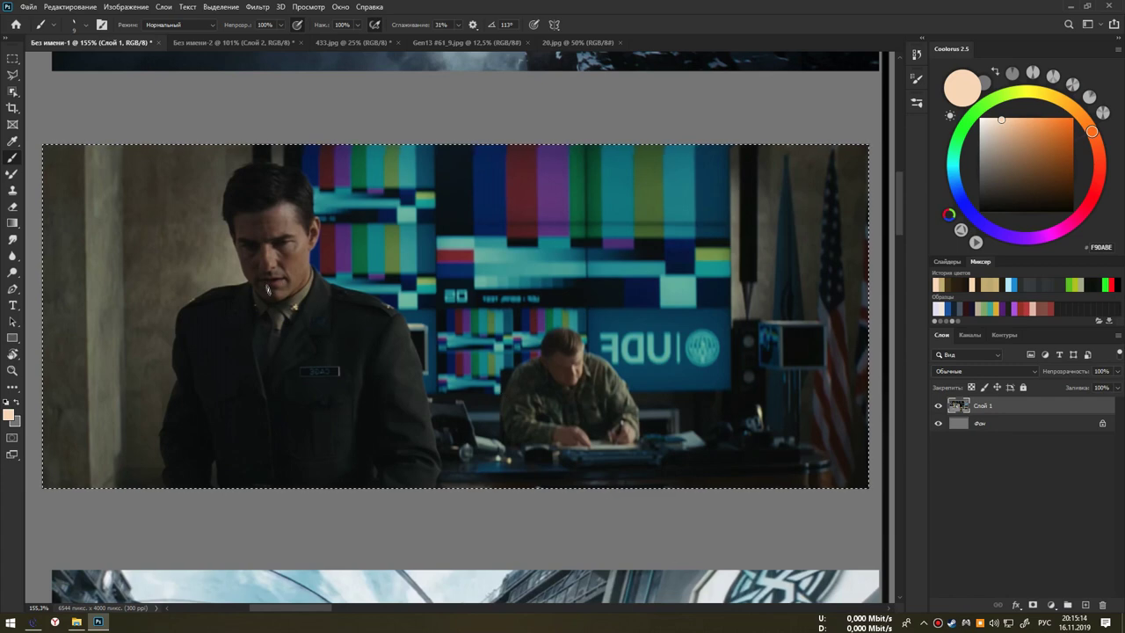
left_click_drag(266, 327, 534, 358)
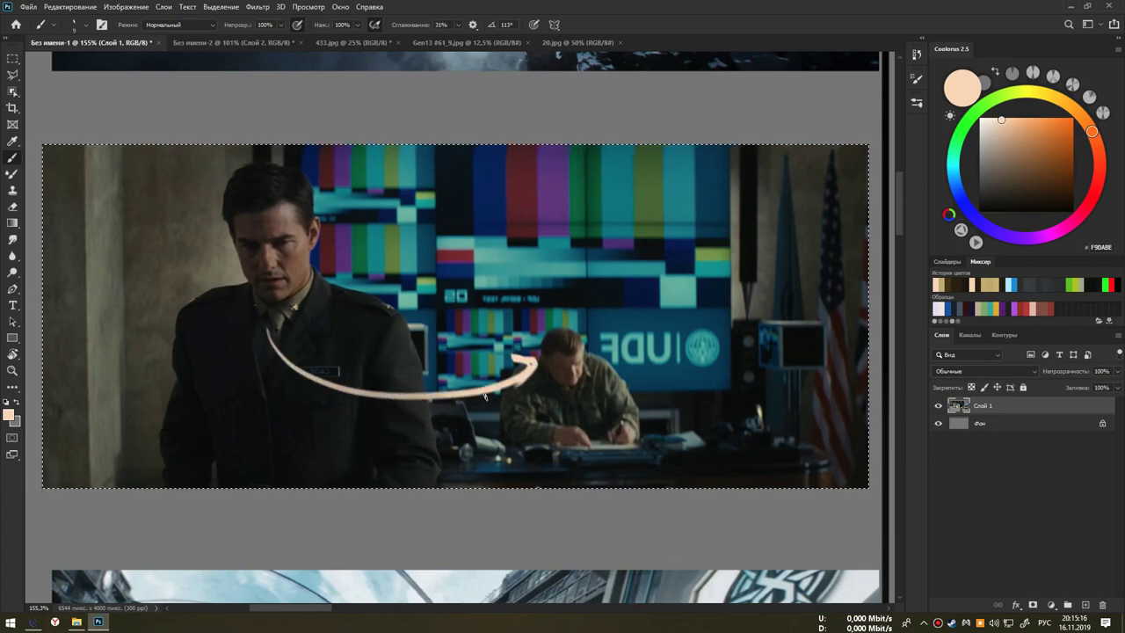
key("ctrl+z")
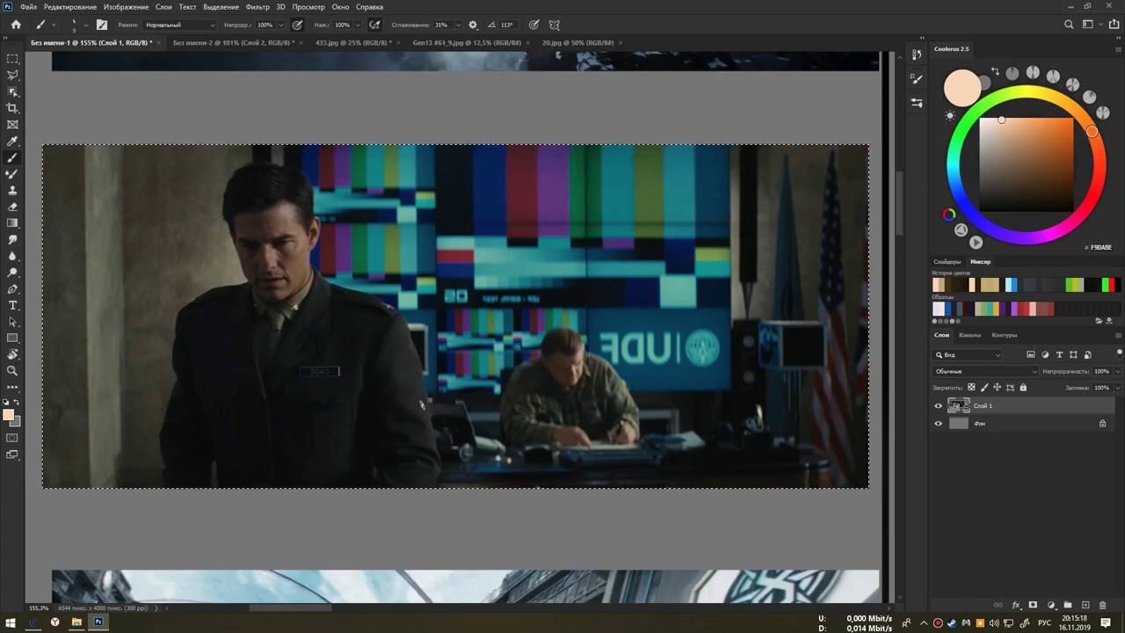
key("ctrl+shift+h")
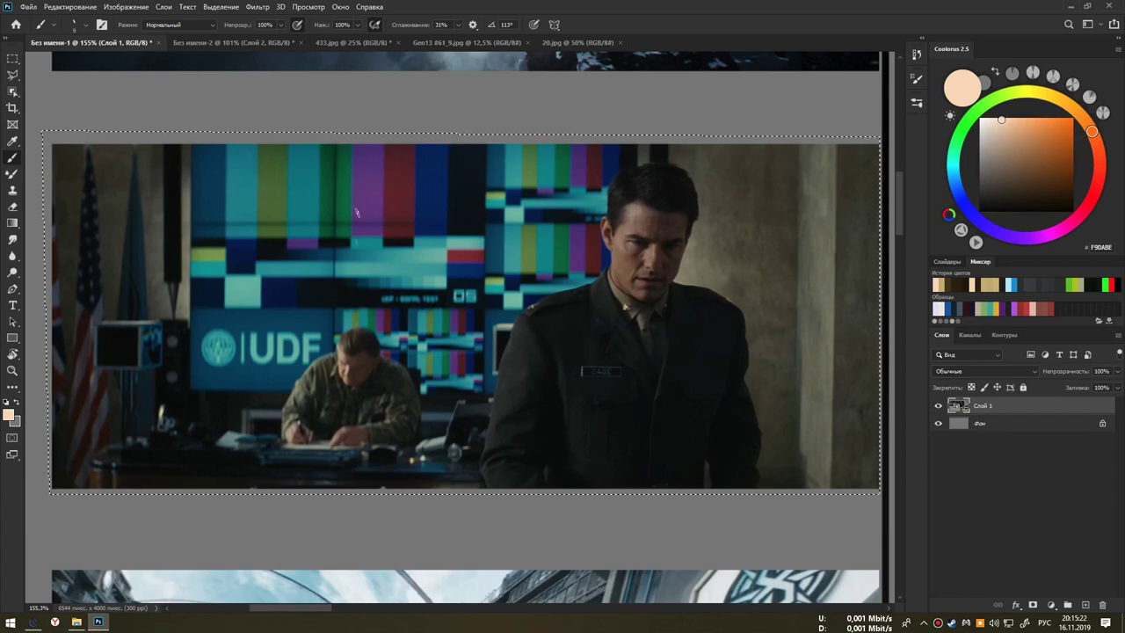
- Paint a trial stroke on the colour-bar screen and sample the UDF screen's teal as paint colour
left_click_drag(434, 170, 430, 211)
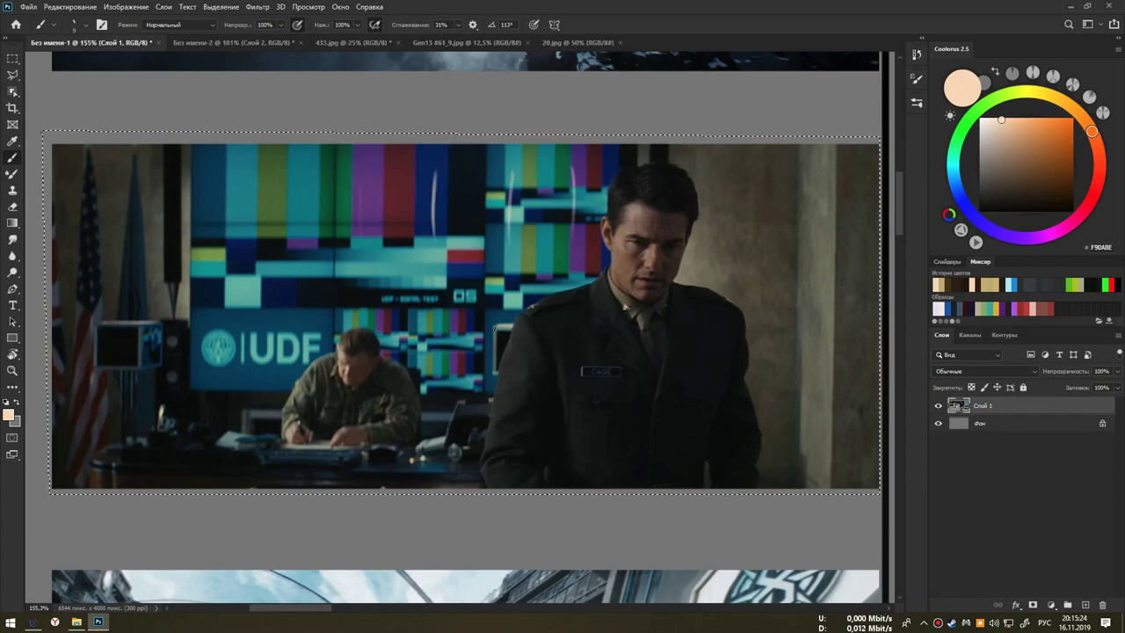
left_click(597, 170, "alt")
left_click(614, 167, "alt")
left_click(626, 169, "alt")
left_click(562, 246, "alt")
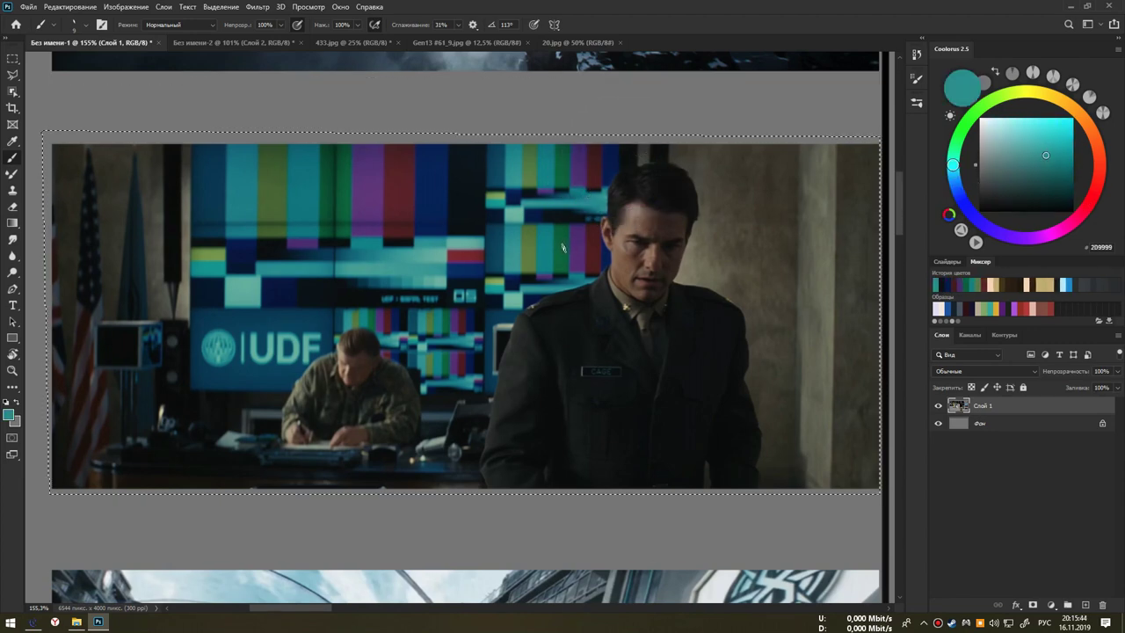
- Trace the UDF screen, officer and seated man in teal, then pick dark olive-grey
mouse_move(192, 151)
left_mouse_down()
mouse_move(191, 395)
mouse_move(492, 402)
left_mouse_up()
left_click_drag(637, 165, 466, 467)
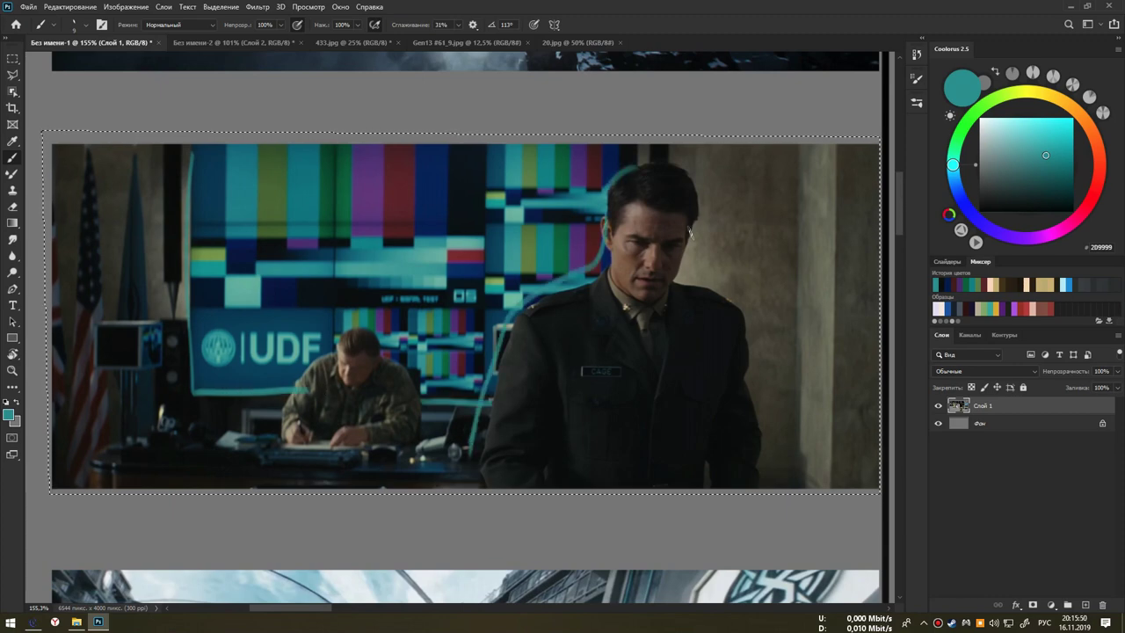
mouse_move(647, 161)
left_mouse_down()
mouse_move(703, 216)
mouse_move(716, 303)
mouse_move(766, 391)
left_mouse_up()
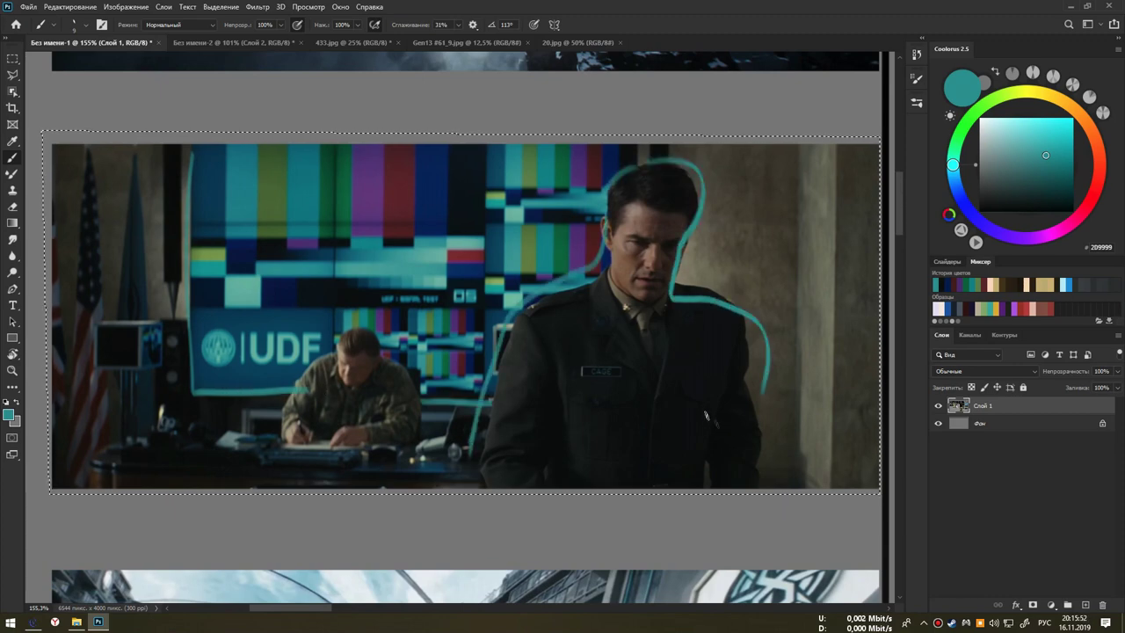
mouse_move(376, 330)
left_mouse_down()
mouse_move(422, 439)
mouse_move(444, 374)
left_mouse_up()
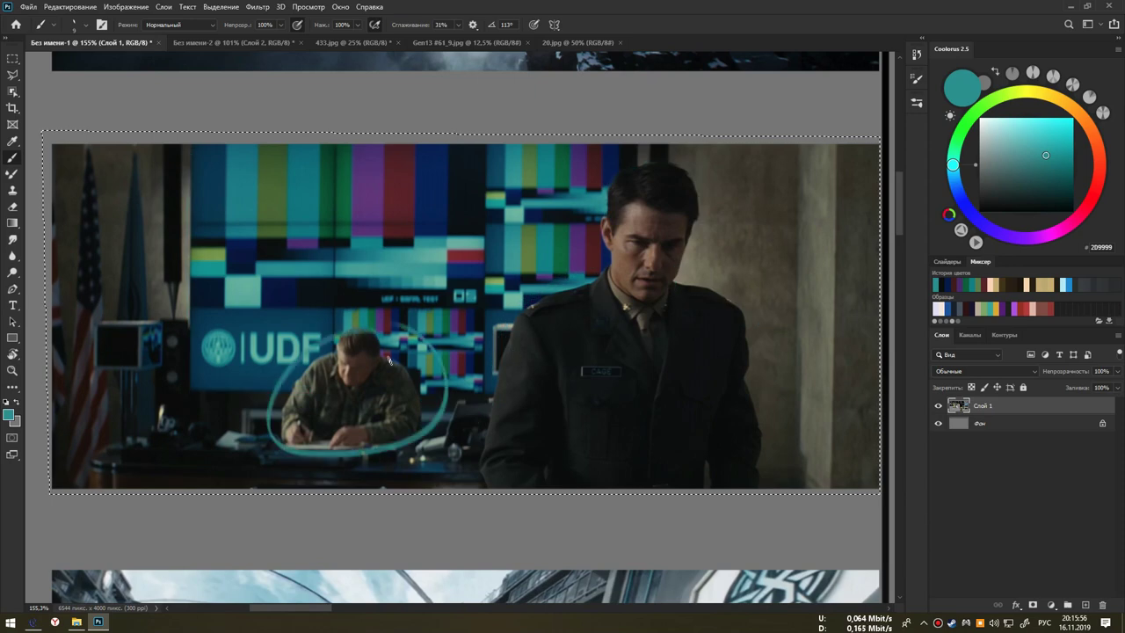
left_click(161, 261, "alt")
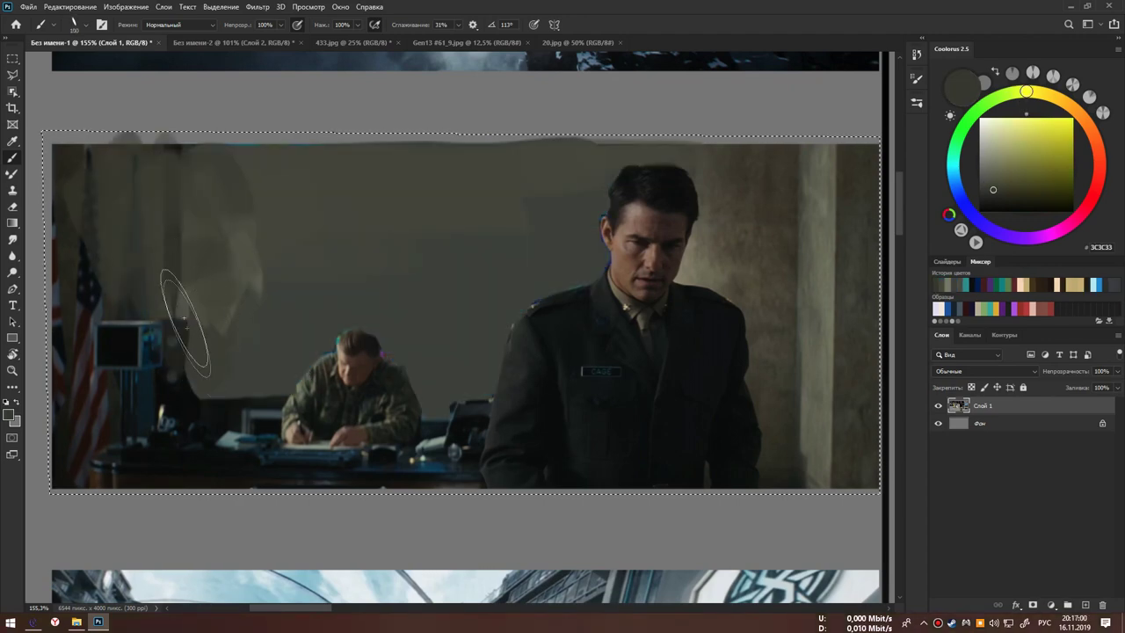
- Try flipping the office still with grey ovals, then undo back to the original TV-screen wall
mouse_move(527, 351)
left_mouse_down()
mouse_move(447, 377)
mouse_move(510, 373)
left_mouse_up()
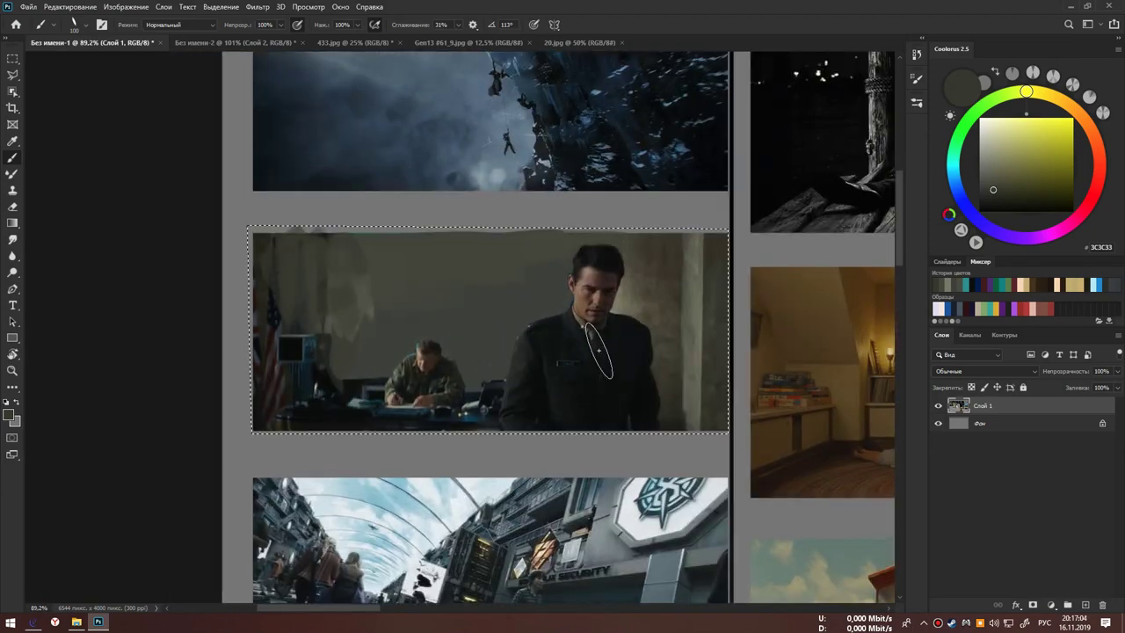
key("ctrl+t")
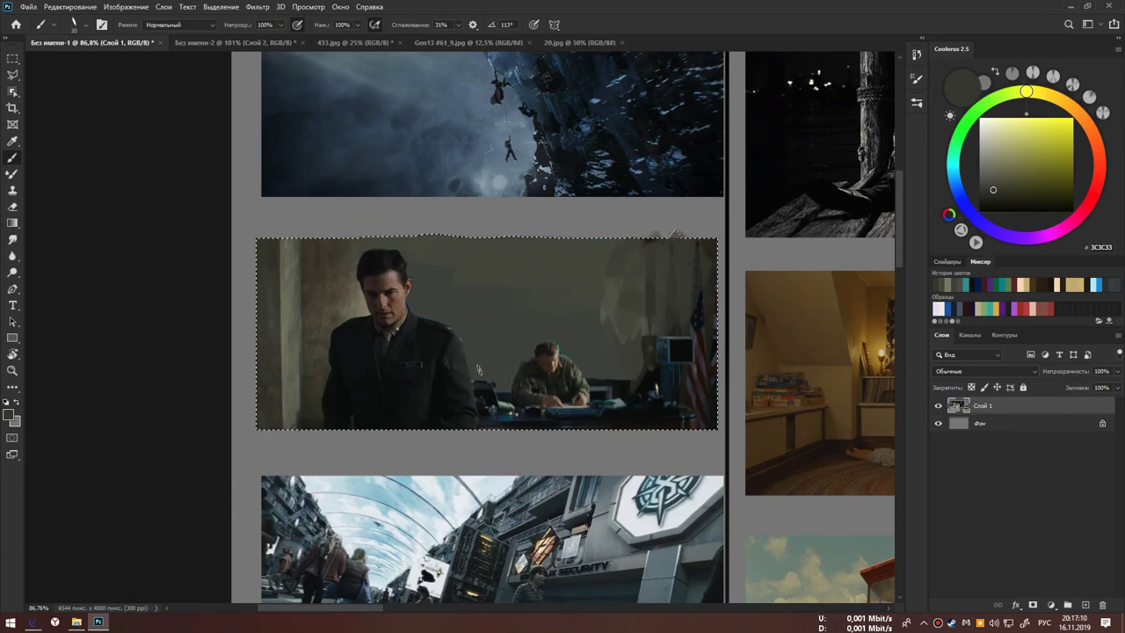
left_click_drag(415, 332, 402, 380)
left_click_drag(555, 362, 559, 393)
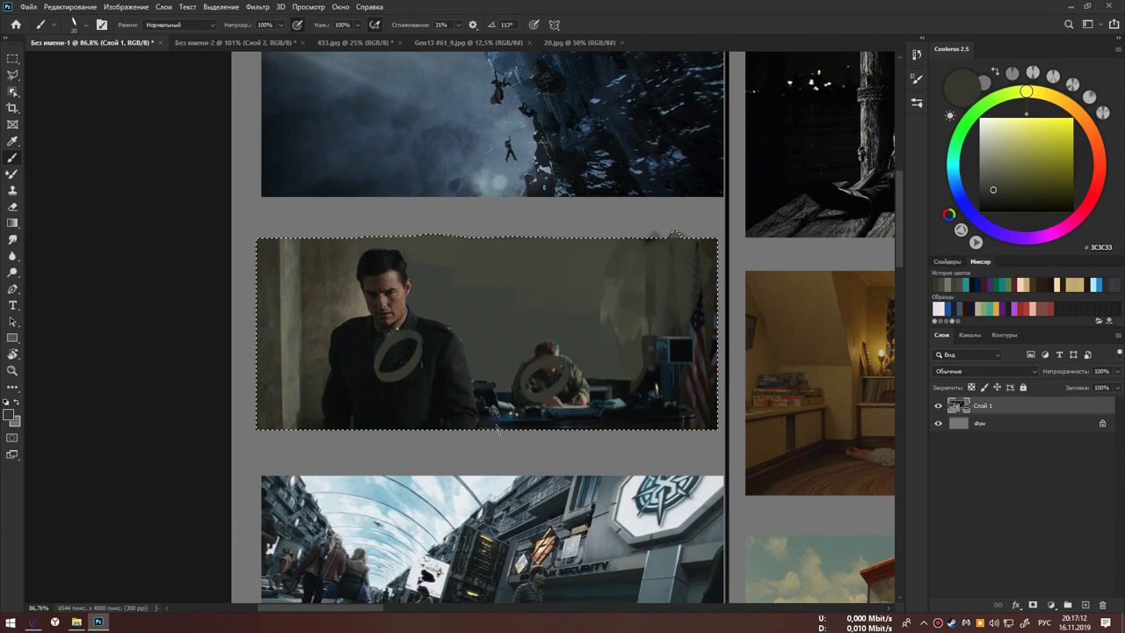
key("ctrl+z")
key("ctrl+z")
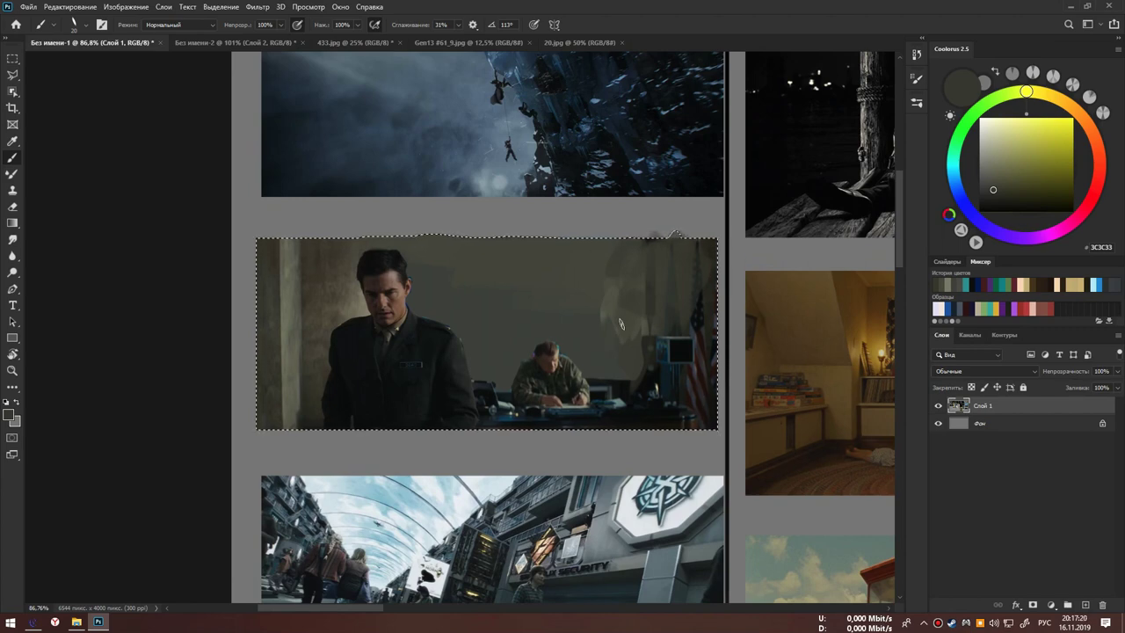
key("ctrl+z")
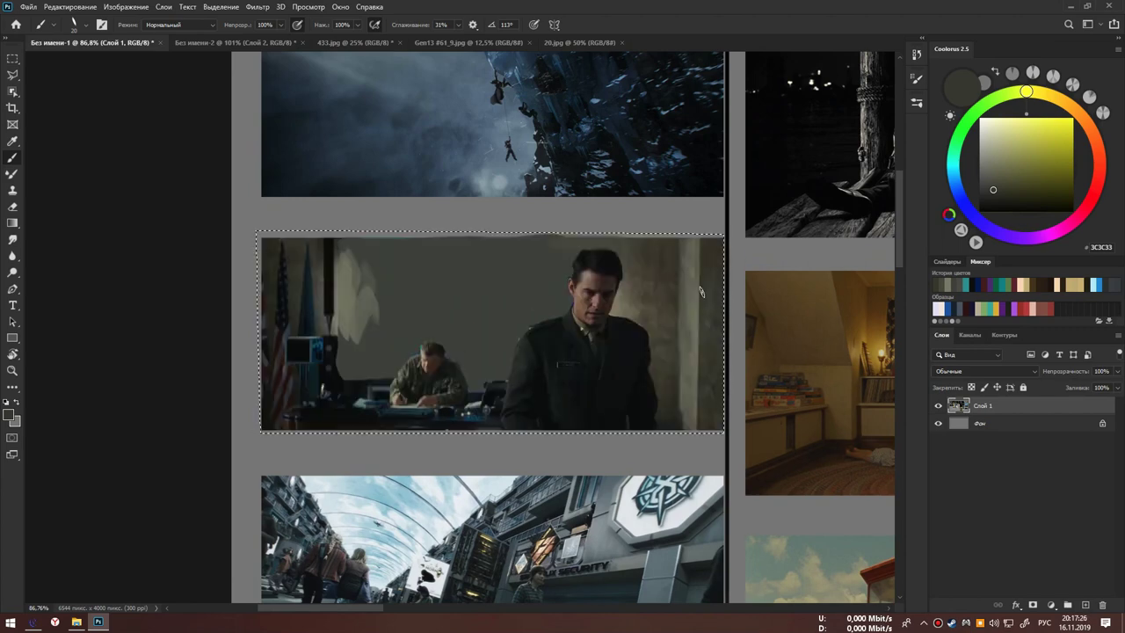
key("ctrl+z")
key("ctrl+z")
key("ctrl+z")
key("ctrl+z")
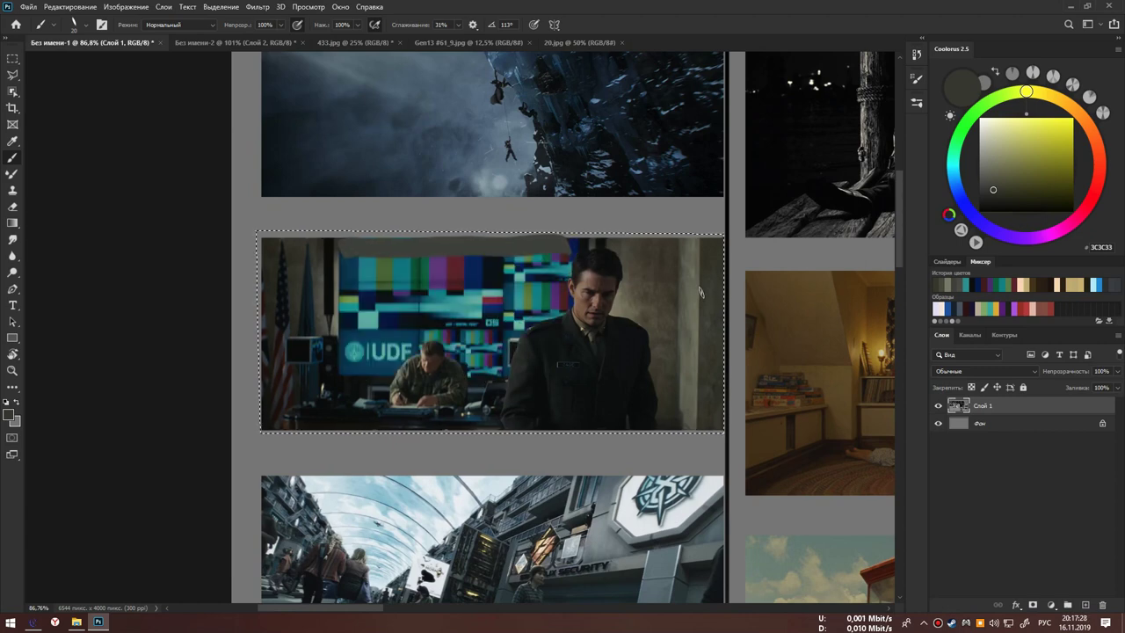
key("ctrl+z")
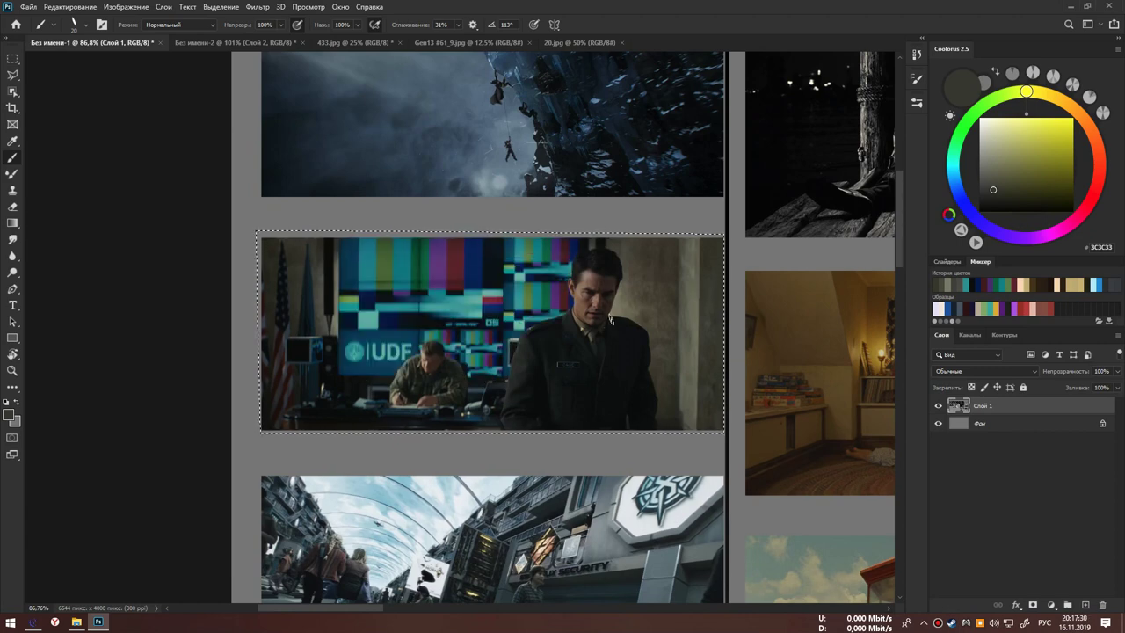
- Sketch trial strokes around the man's shoulder and chest, then undo them all
left_click_drag(527, 269, 655, 287)
left_click_drag(435, 325, 446, 328)
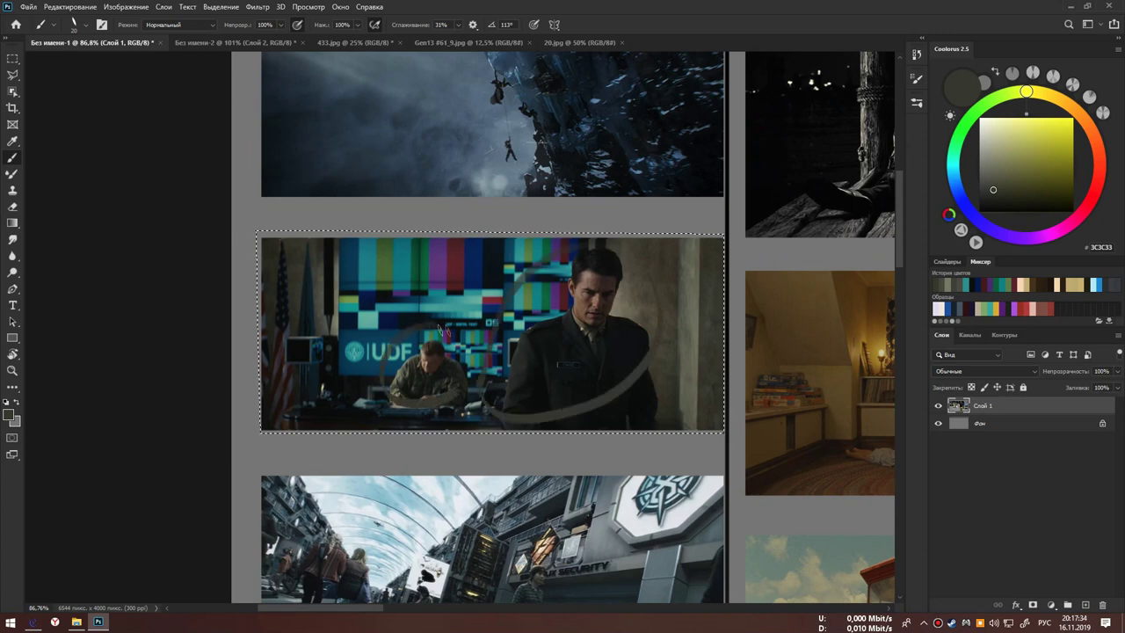
key("ctrl+z")
key("ctrl+z")
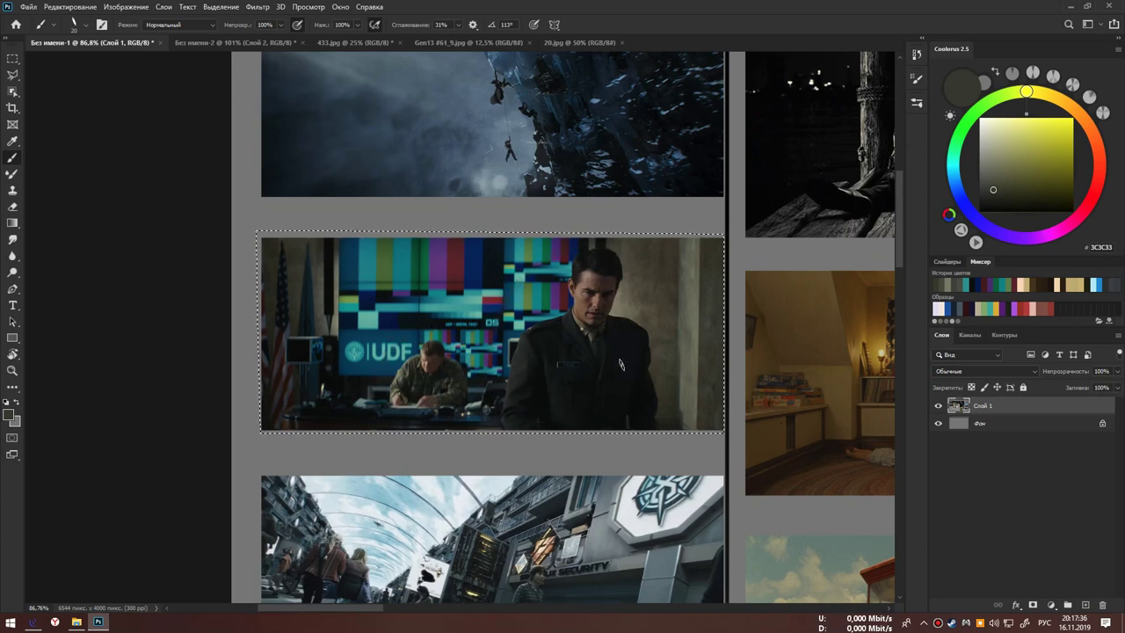
left_click_drag(585, 360, 683, 375)
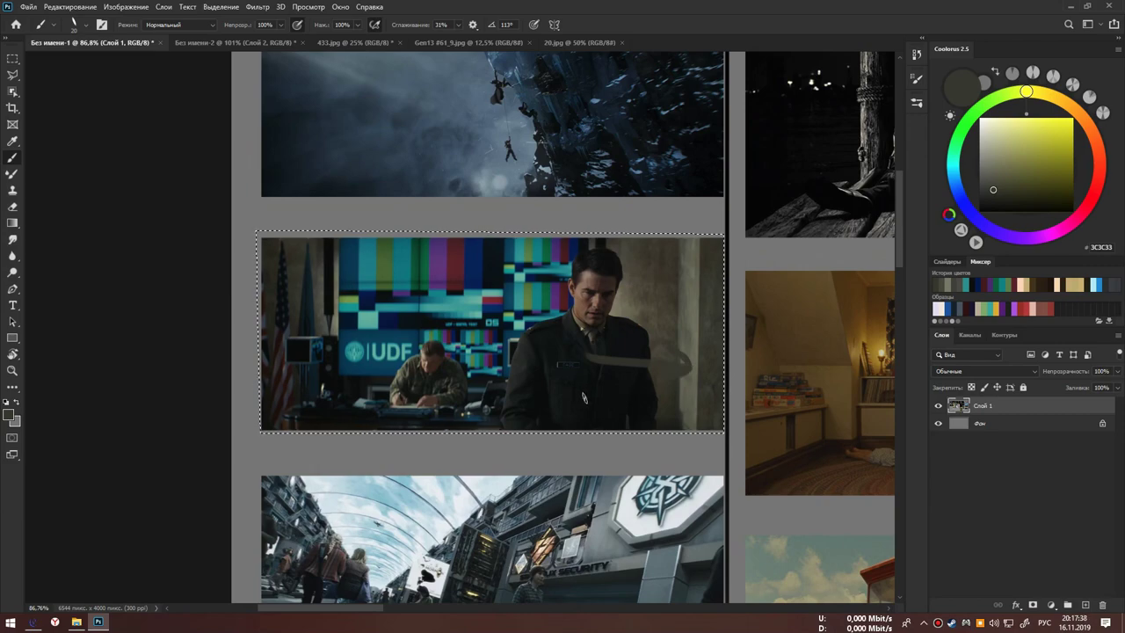
key("ctrl+z")
scroll(583, 398, "down", 5)
scroll(506, 280, "up", 2)
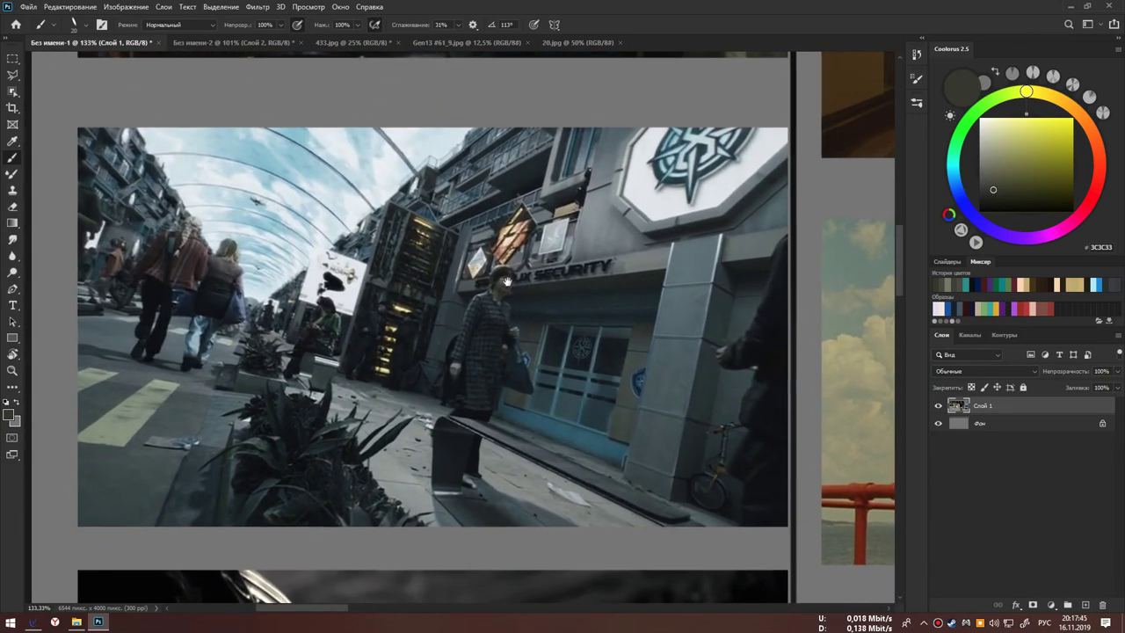
- Scroll down the board to the black-and-white upturned-face still with the Brush active
scroll(485, 283, "down", 1)
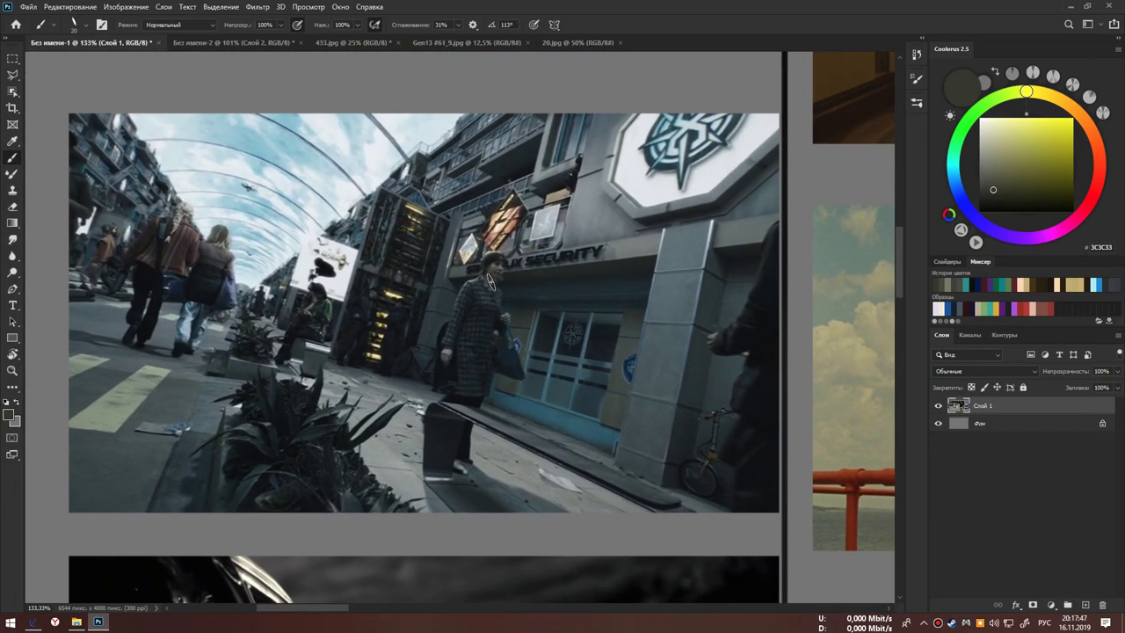
key("l")
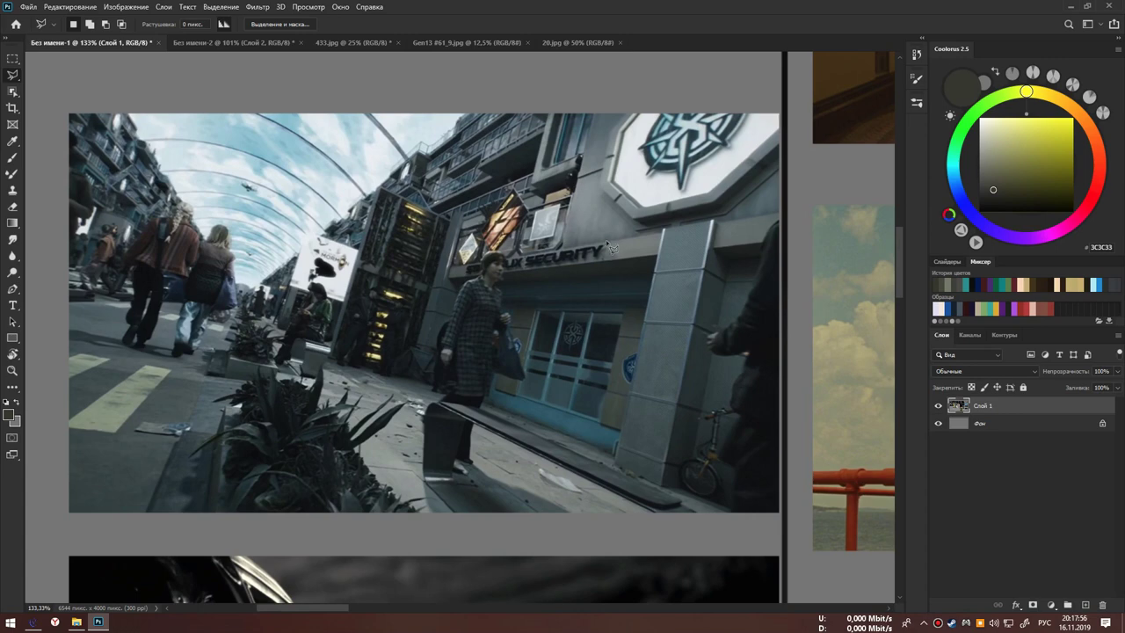
scroll(609, 246, "down", 1)
key("b")
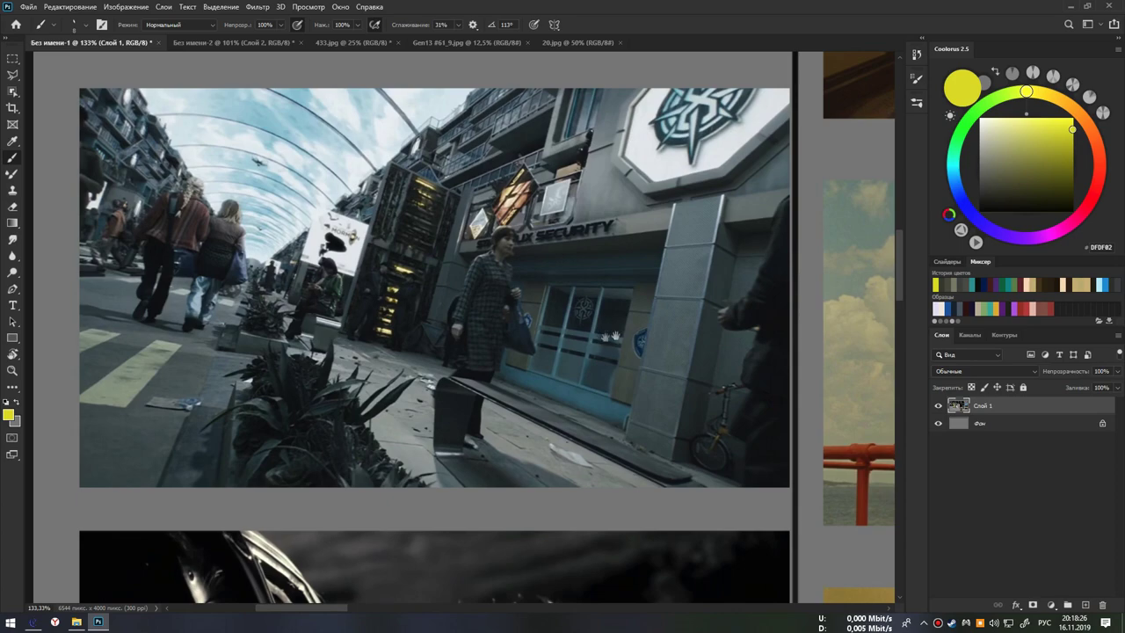
scroll(626, 389, "down", 1)
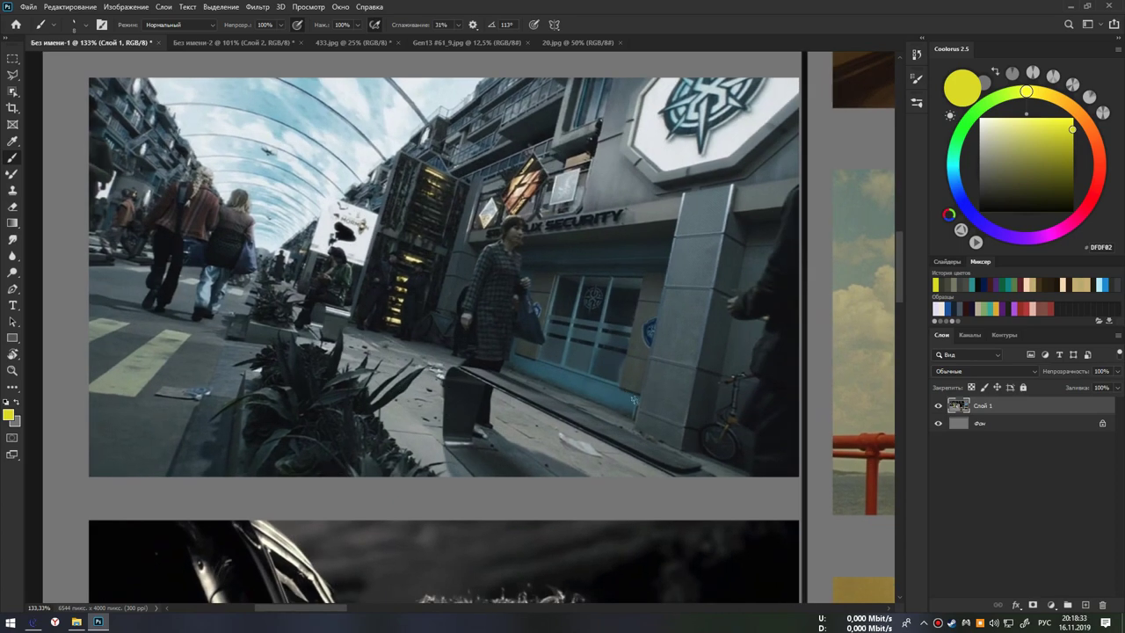
scroll(647, 391, "down", 1)
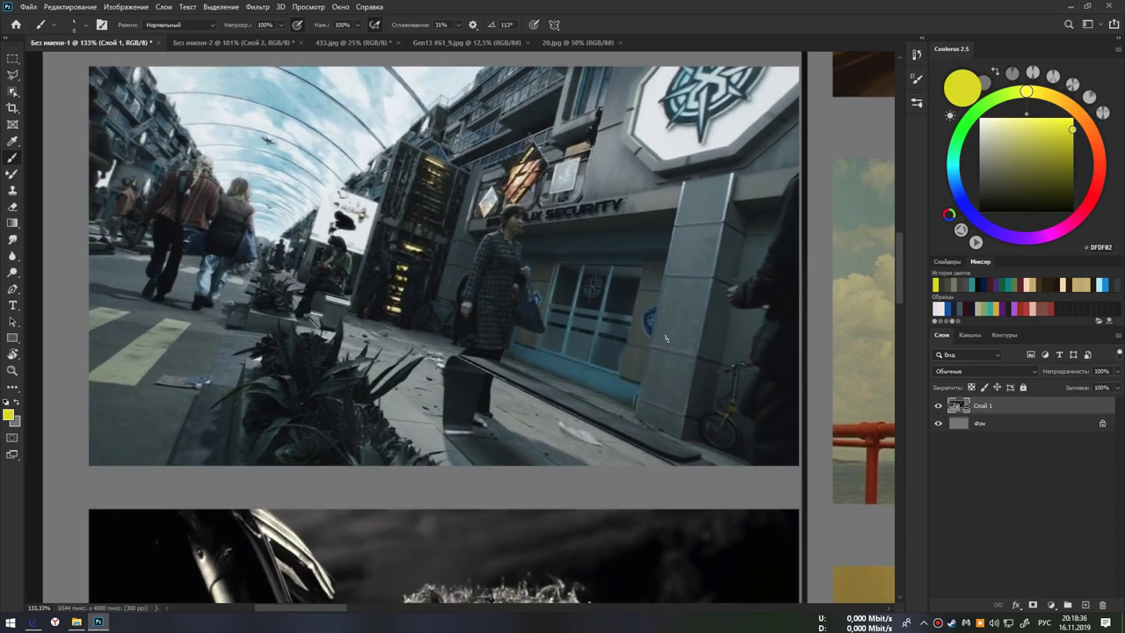
scroll(667, 290, "down", 5)
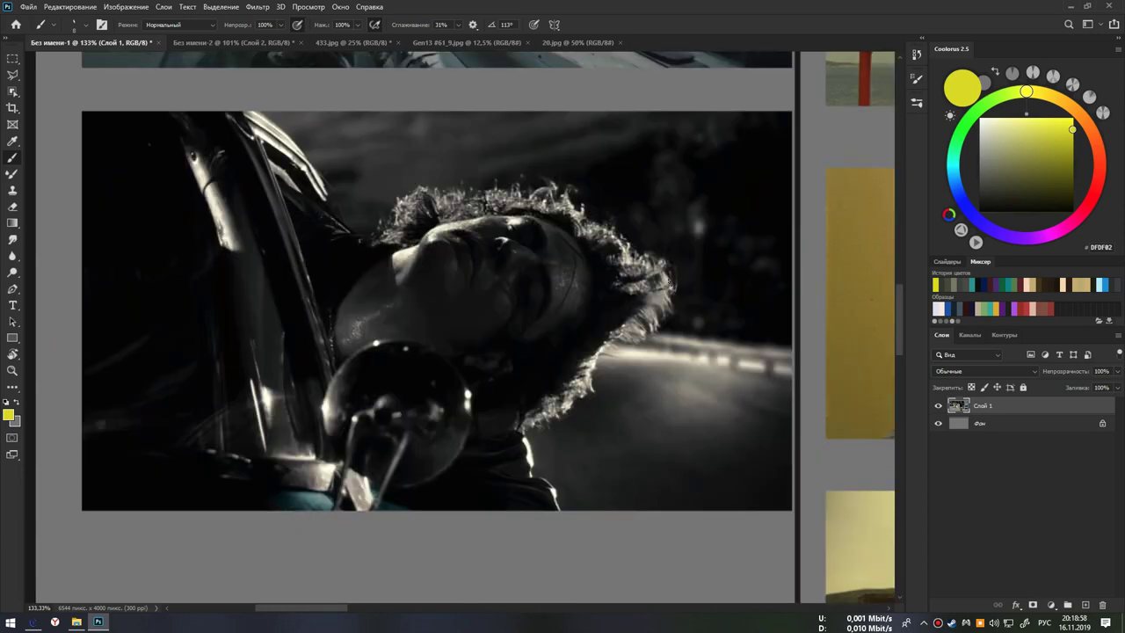
- Circle the face with a yellow ellipse, undo it, and pan across the board
left_click_drag(356, 244, 369, 268)
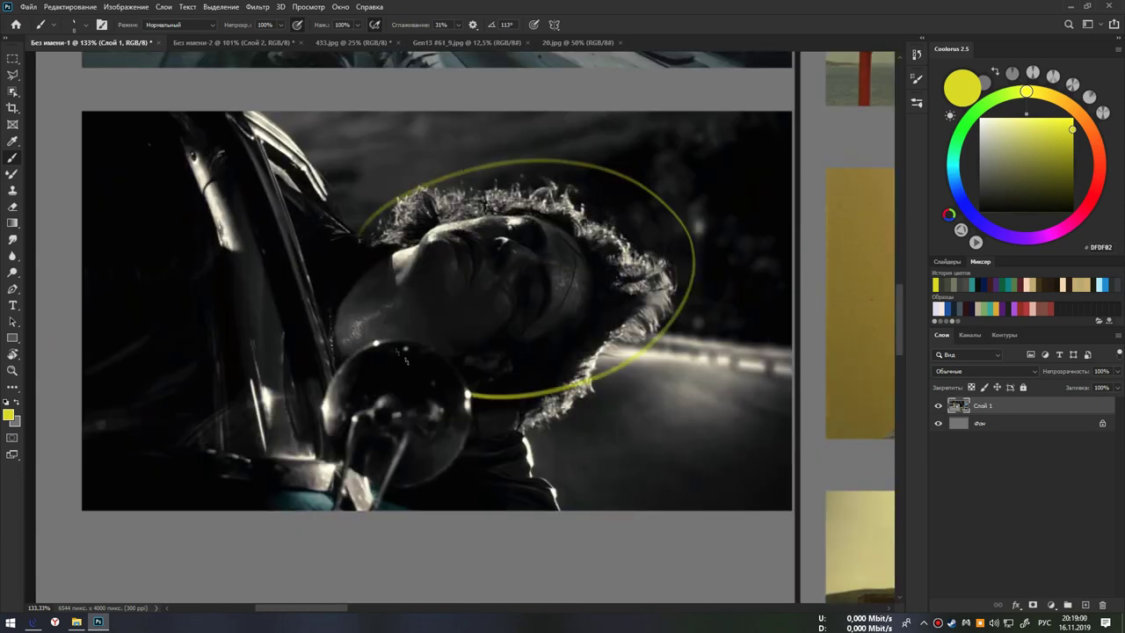
key("ctrl+z")
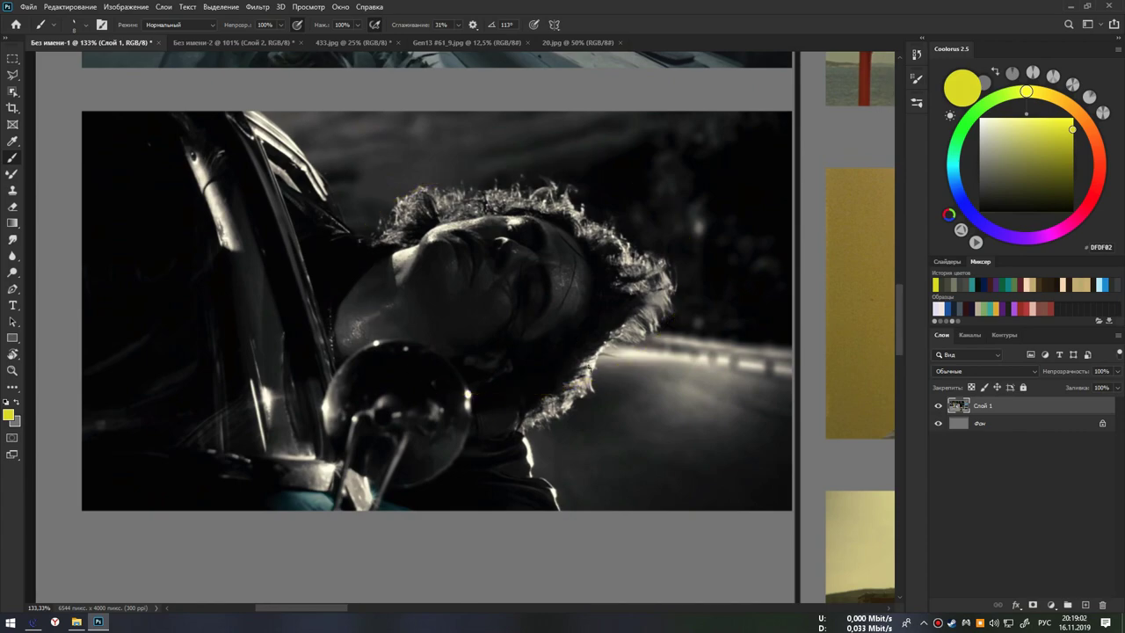
scroll(597, 386, "down", 2)
left_click_drag(610, 434, 522, 396)
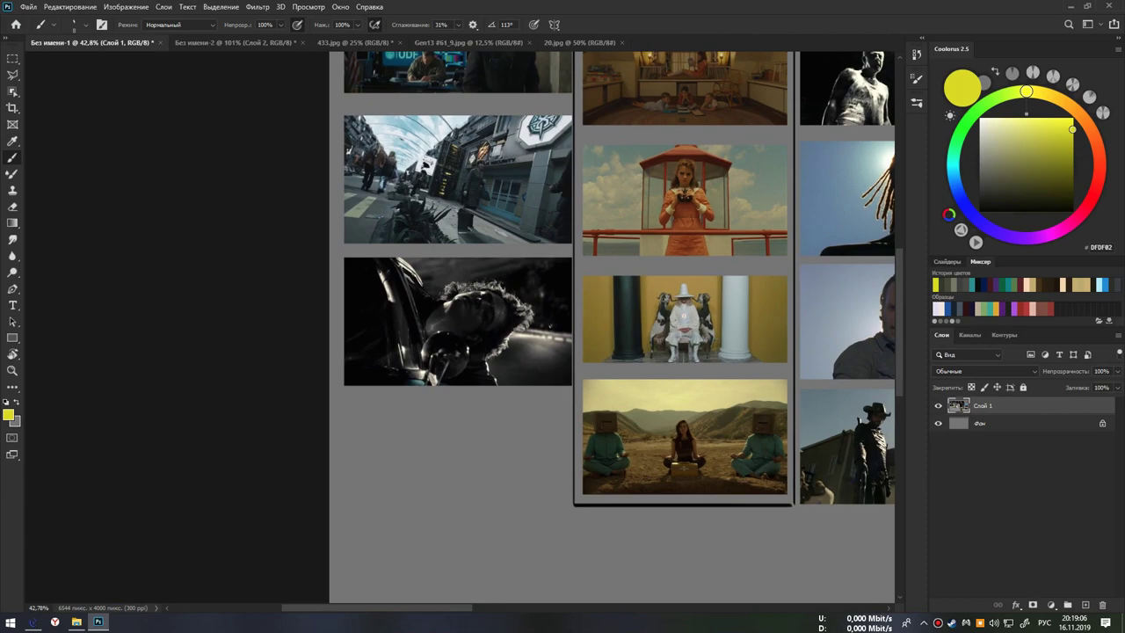
- Zoom out until all seven labelled film-still columns fit in the window
scroll(531, 352, "up", 1)
scroll(547, 402, "down", 2)
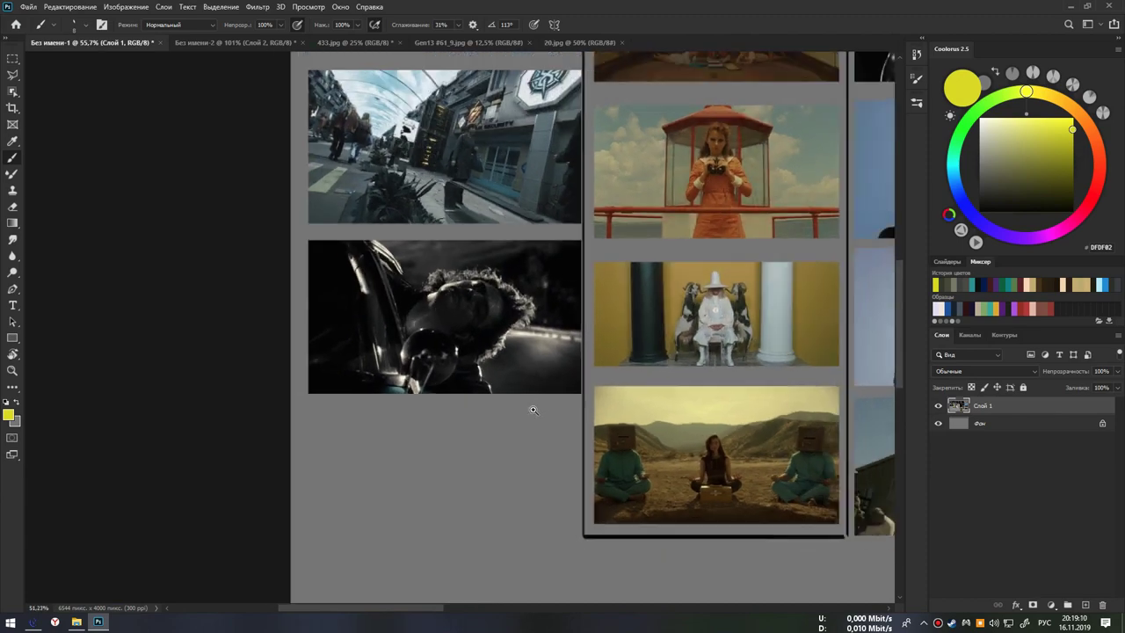
scroll(561, 399, "down", 3)
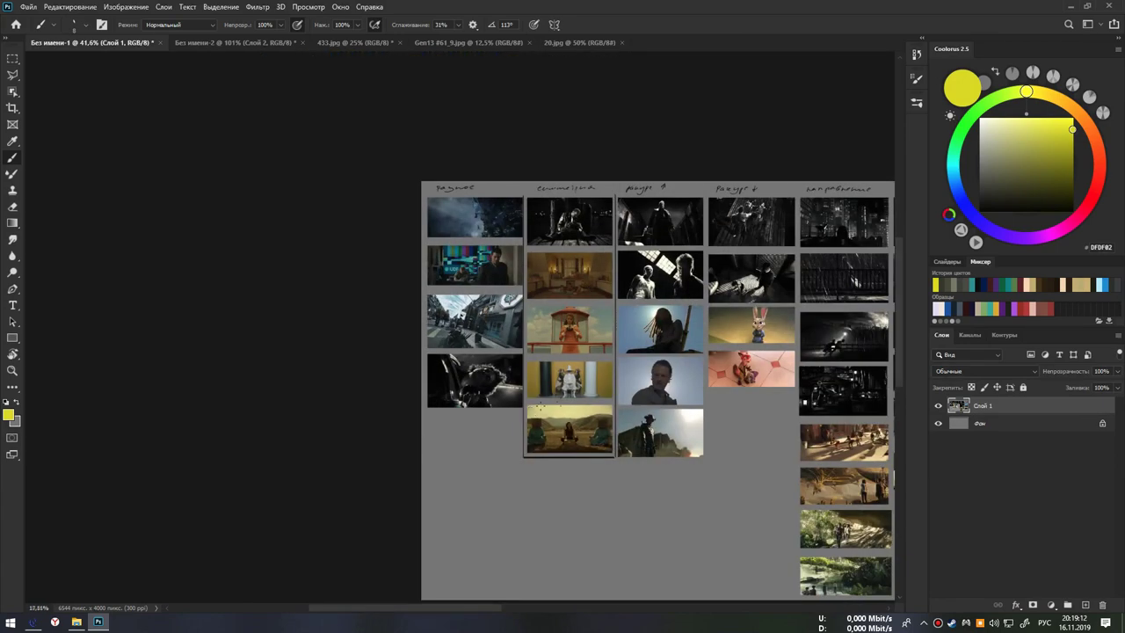
scroll(620, 419, "up", 1)
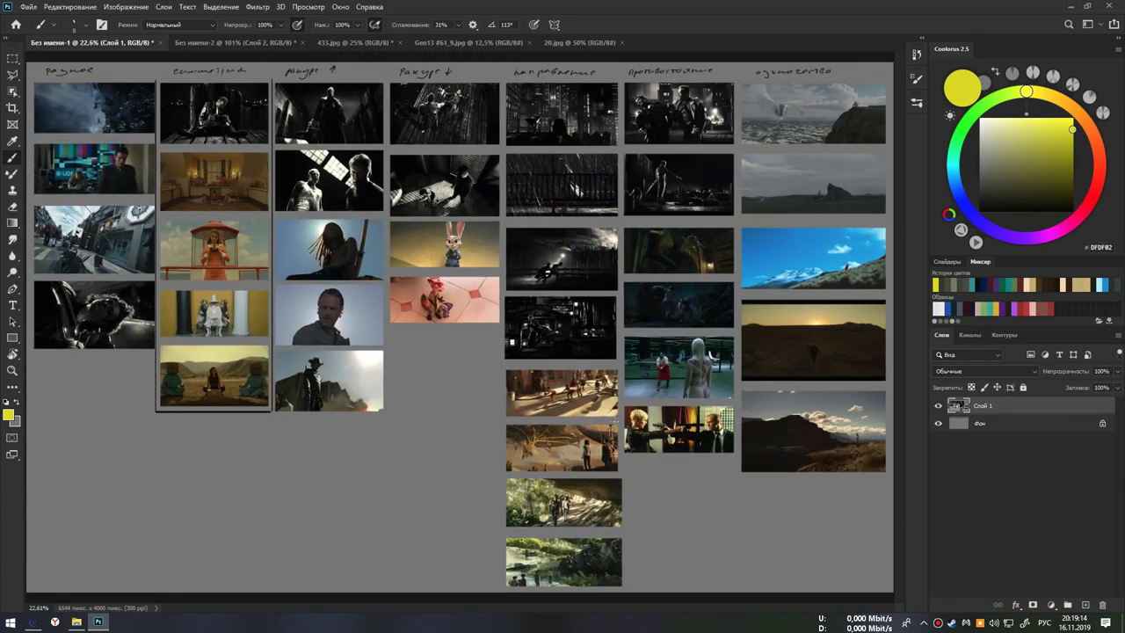
scroll(615, 413, "down", 1)
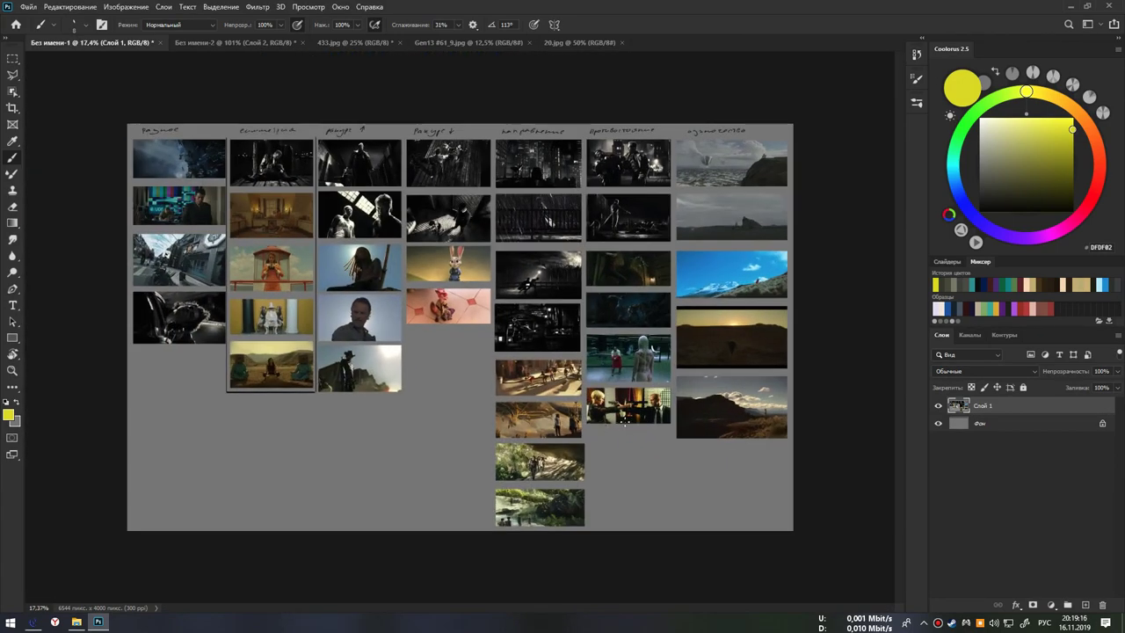